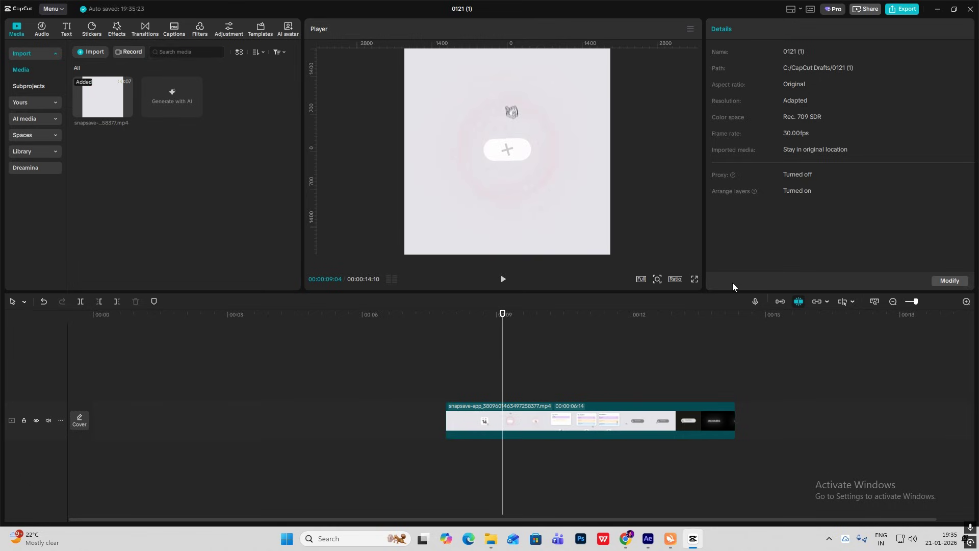
Set the project's aspect ratio to 1:1
drag(441, 388, 462, 388)
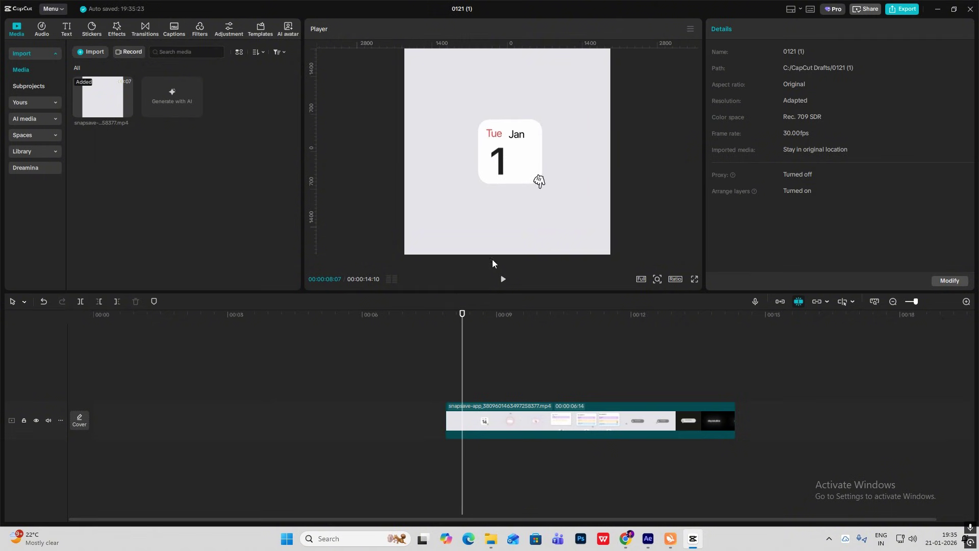
click(675, 280)
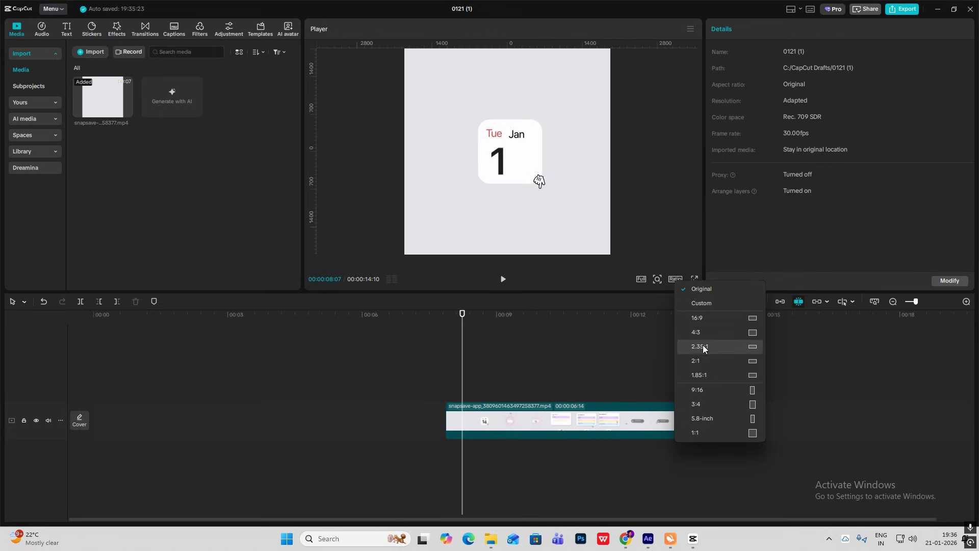
click(699, 433)
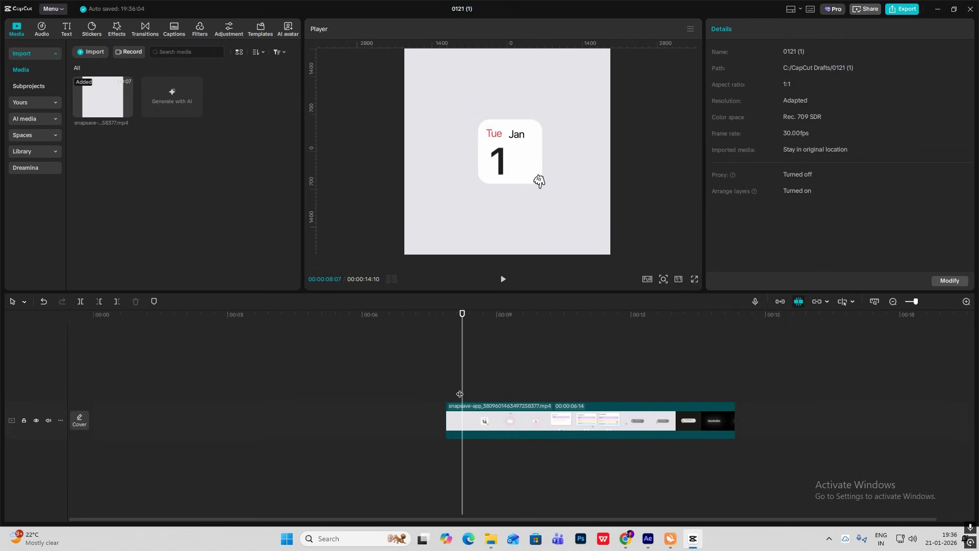
Add a default text clip at the start of the timeline and replace its text with a solid square symbol (■)
click(68, 34)
drag(107, 82, 140, 382)
key(super+period)
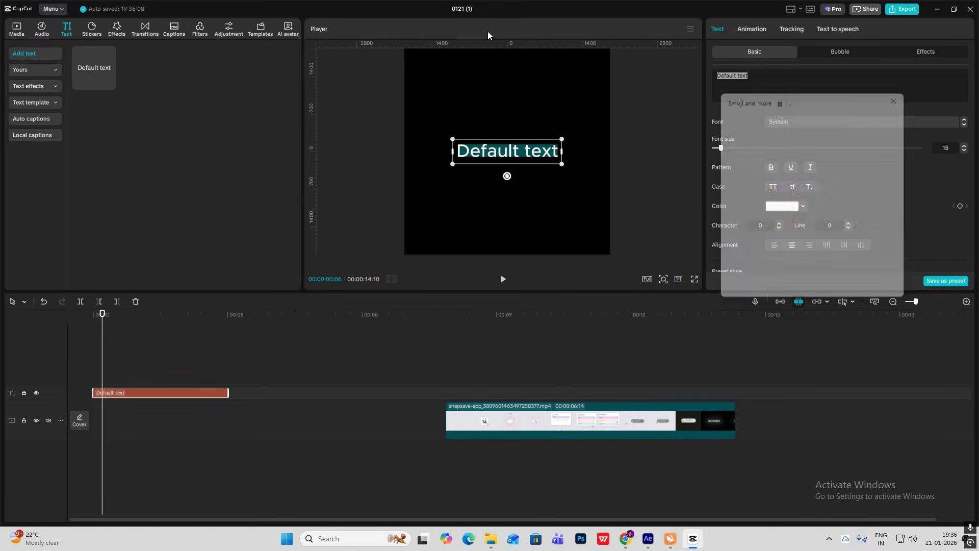
click(794, 109)
click(741, 174)
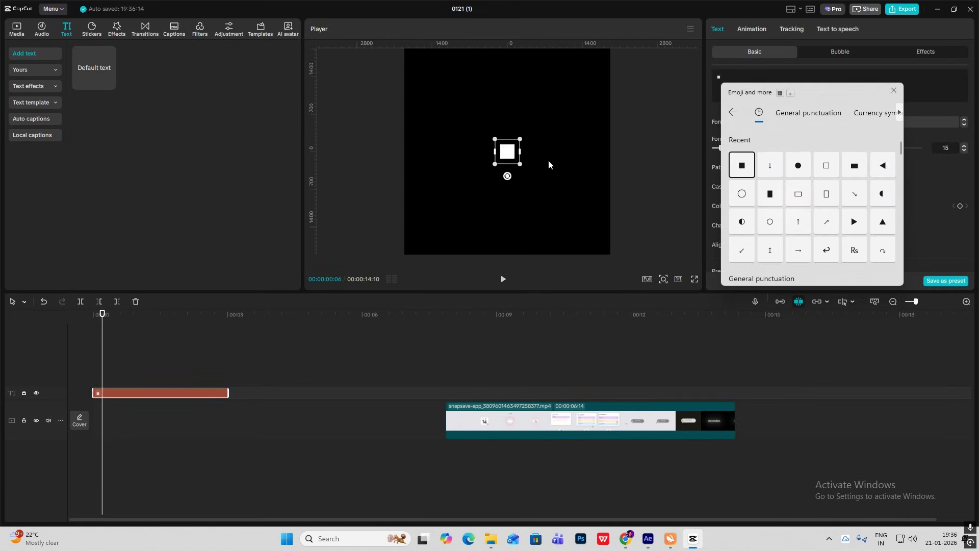
Set the square's font size to 258 so it fills the canvas and sample its colour E4E4E8 from the reference video
click(761, 159)
drag(761, 148, 891, 181)
click(454, 357)
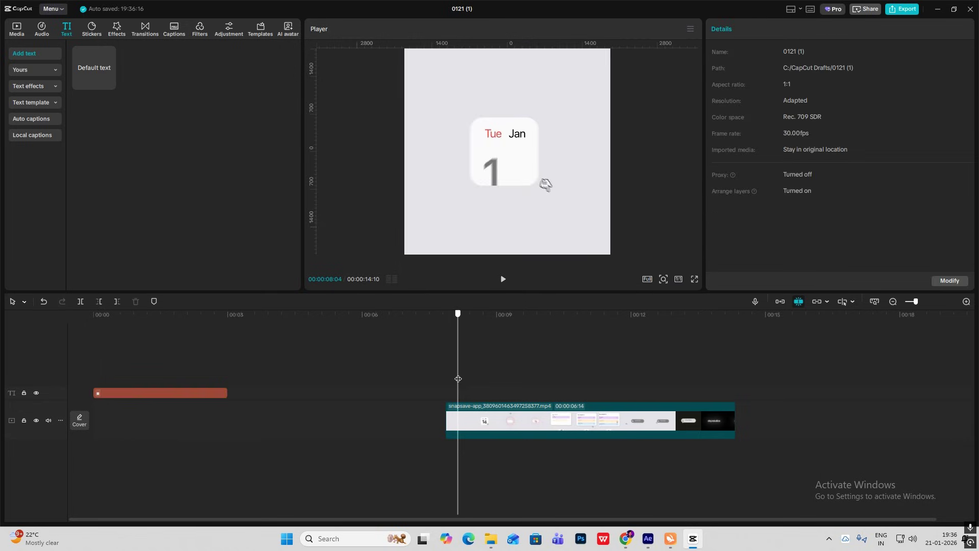
click(181, 394)
click(794, 207)
click(747, 294)
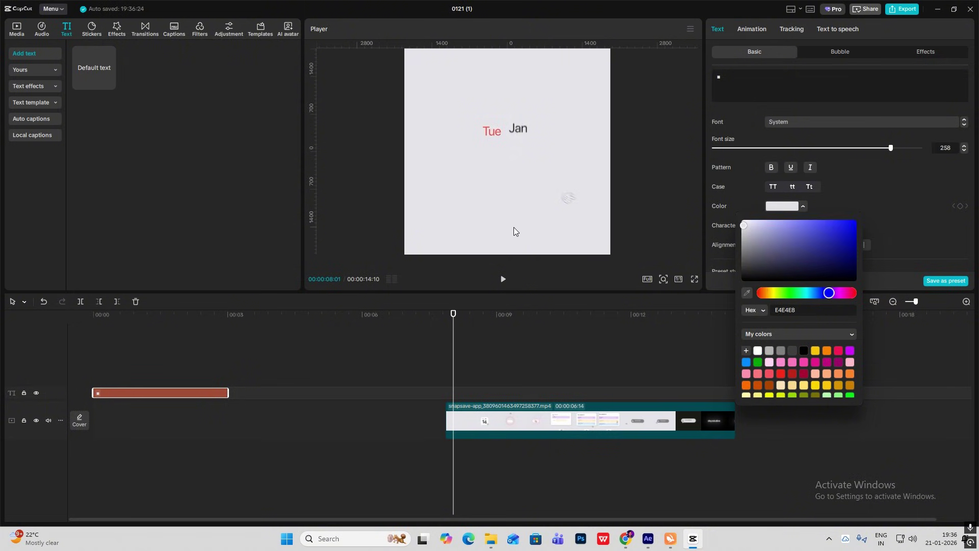
Extend the background square's clip from the timeline start to about 7 seconds 26 frames
click(147, 365)
click(134, 369)
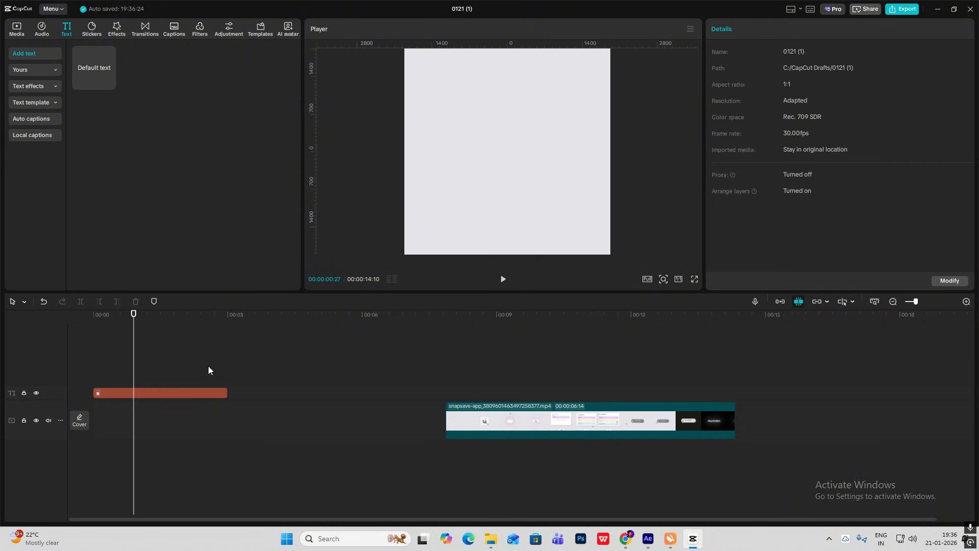
click(150, 368)
click(88, 377)
click(133, 393)
drag(227, 392, 510, 389)
click(330, 368)
Add a second default text clip above the background square and extend it to the same length
drag(102, 80, 99, 372)
click(117, 348)
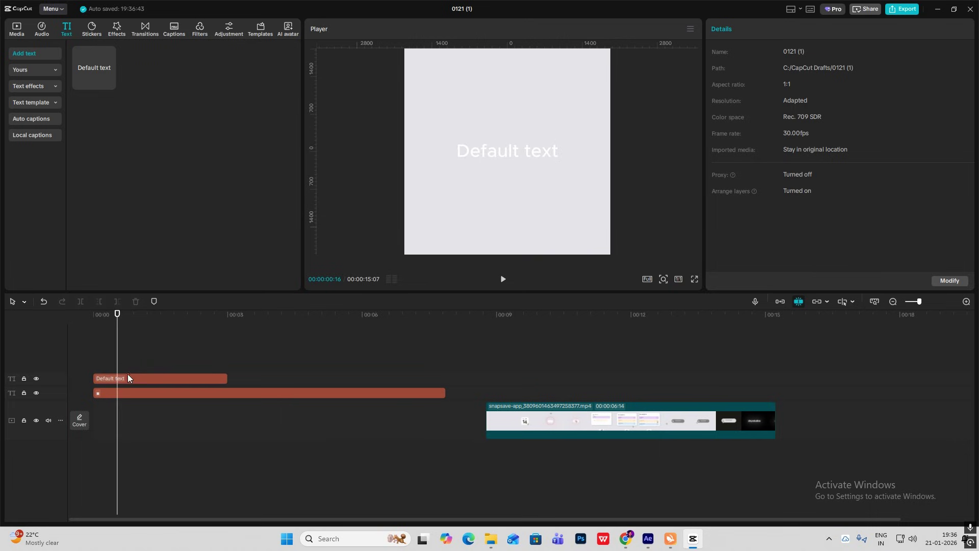
click(130, 378)
drag(228, 376, 446, 378)
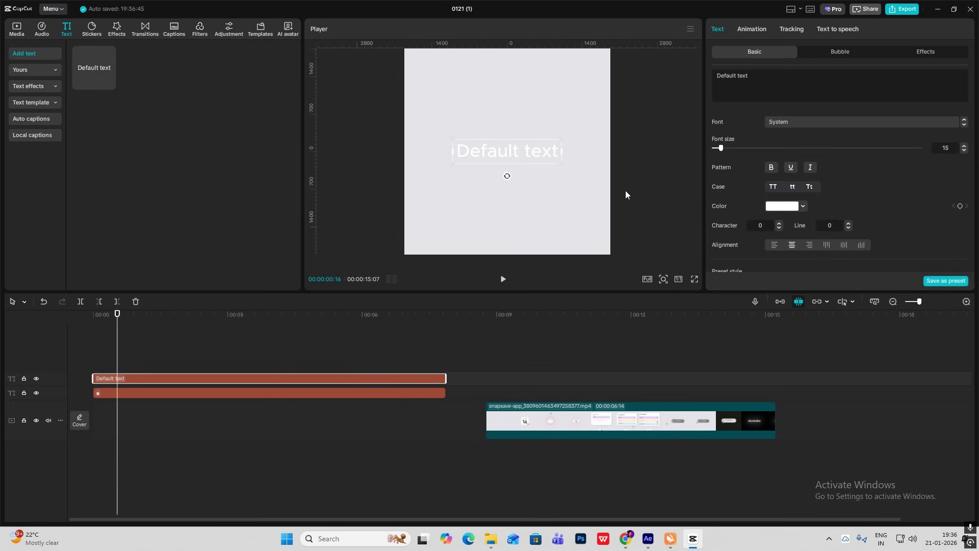
Replace the upper clip's text with a solid square symbol (■) and enlarge the white square at the canvas centre
key(ctrl+a)
key(super+period)
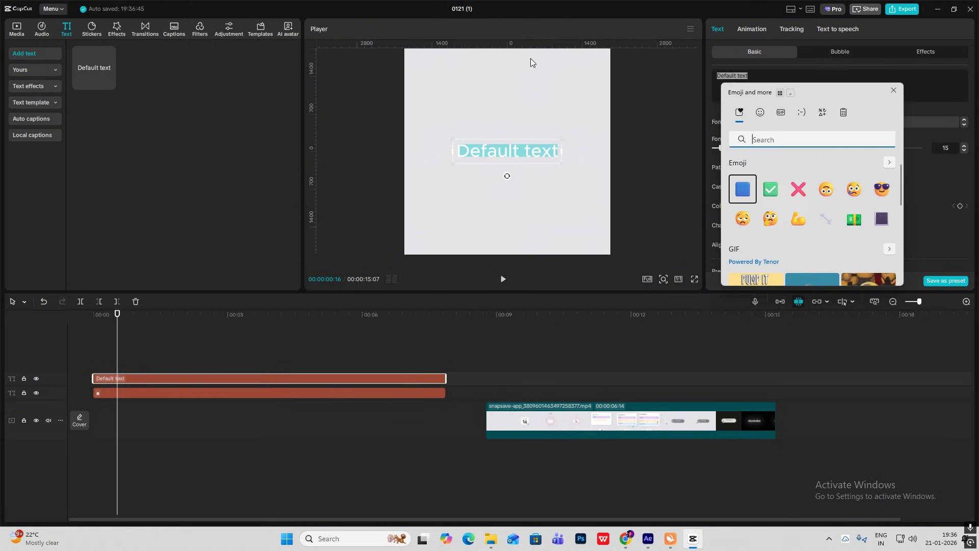
click(823, 118)
click(742, 165)
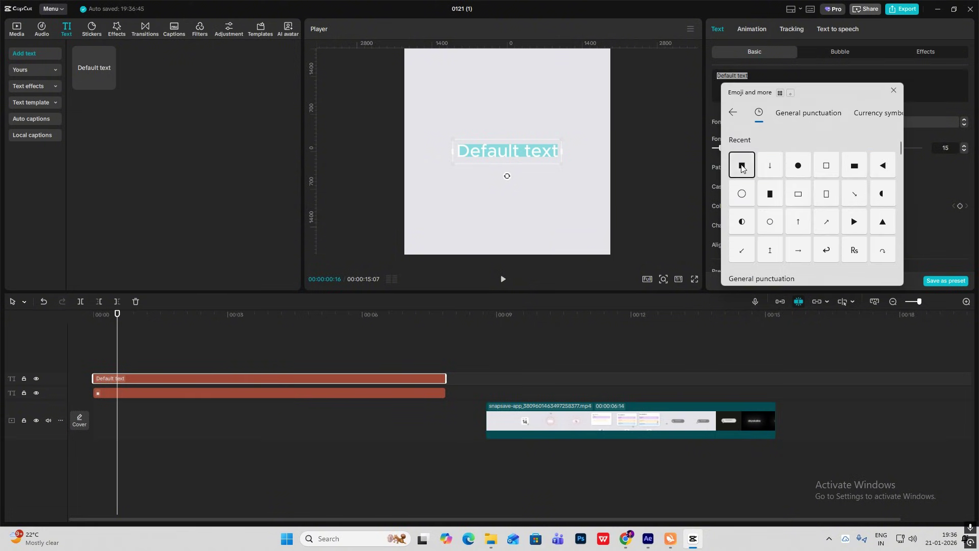
key(Escape)
click(781, 206)
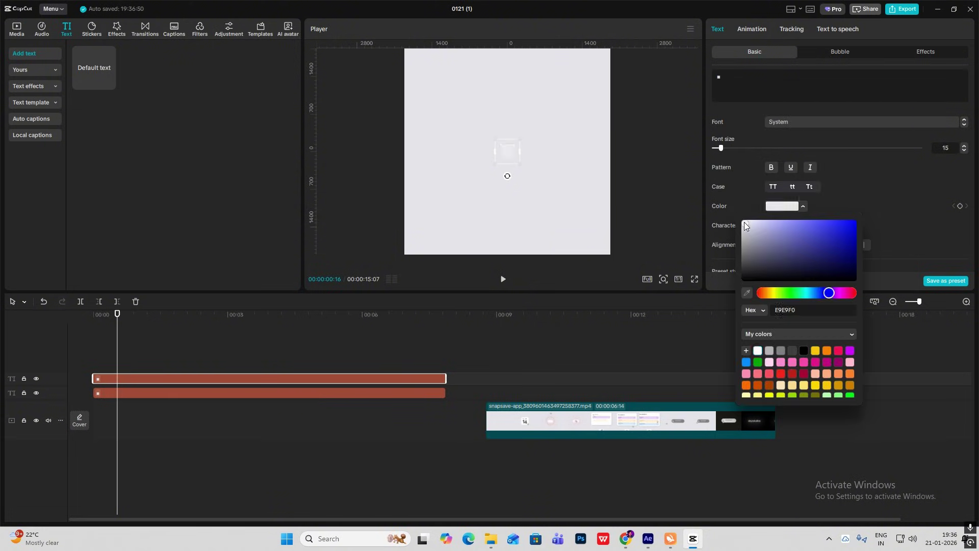
drag(526, 141, 587, 132)
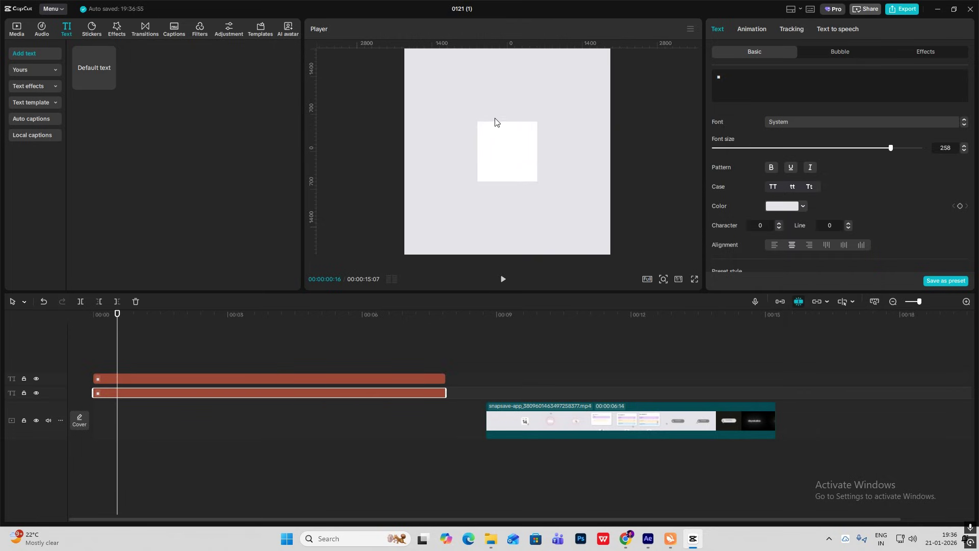
Convert the upper white square clip into a compound clip and apply a Rectangle mask to it
click(163, 379)
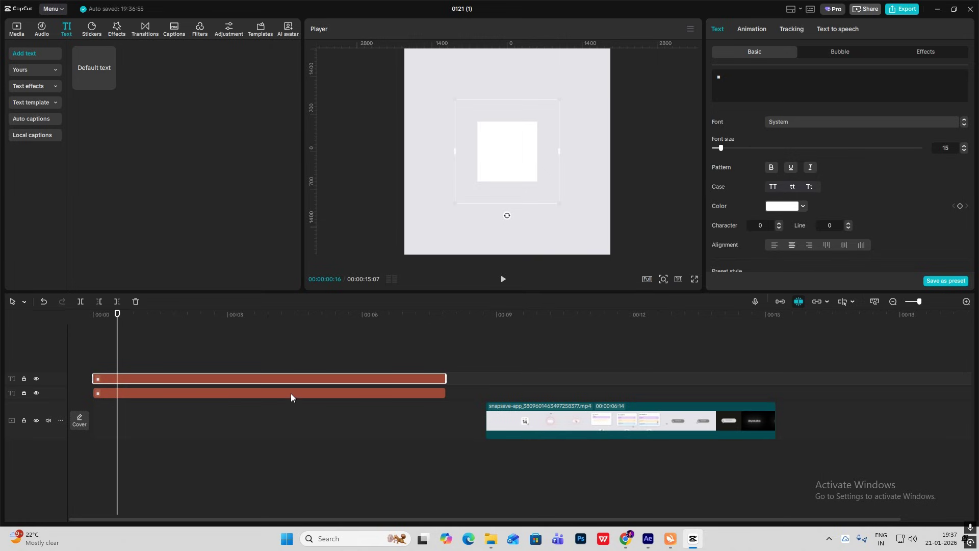
key(alt+g)
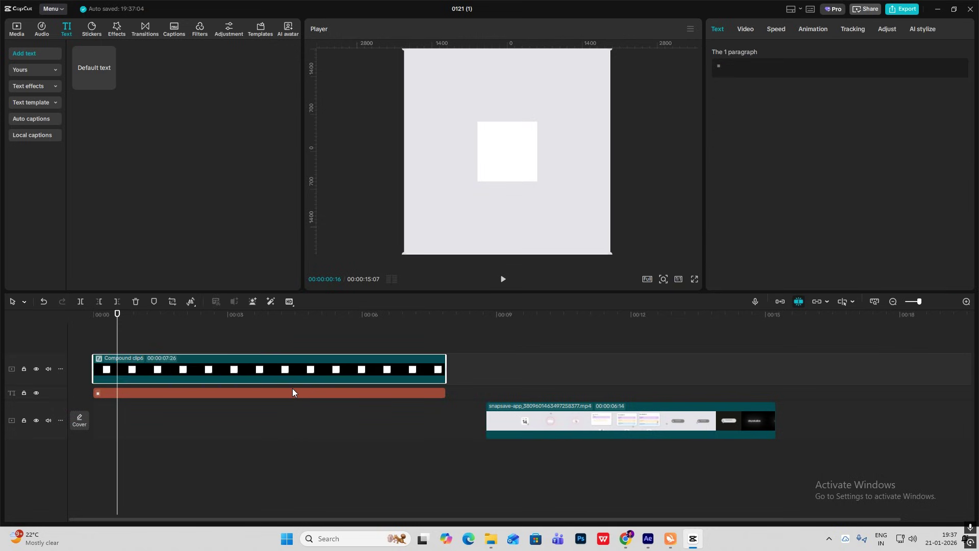
click(746, 32)
click(870, 53)
click(740, 97)
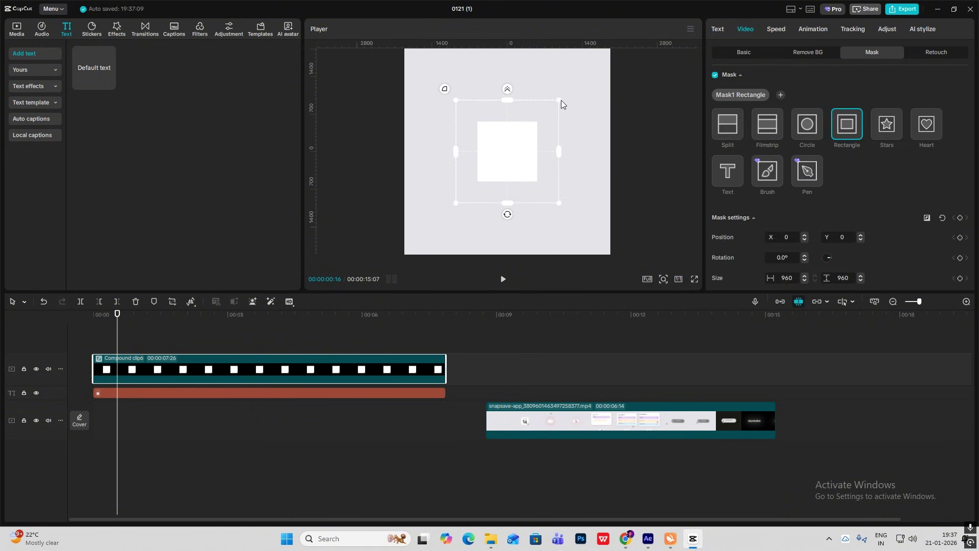
Shrink the rectangle mask to 562 × 562 around the white square and round its corners
drag(561, 101, 540, 116)
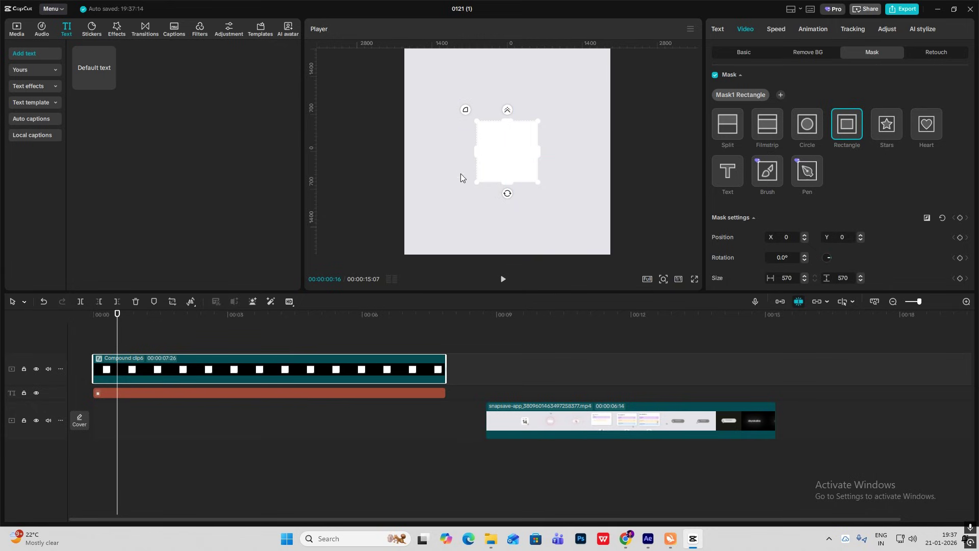
click(664, 280)
drag(644, 296, 664, 297)
drag(577, 82, 575, 82)
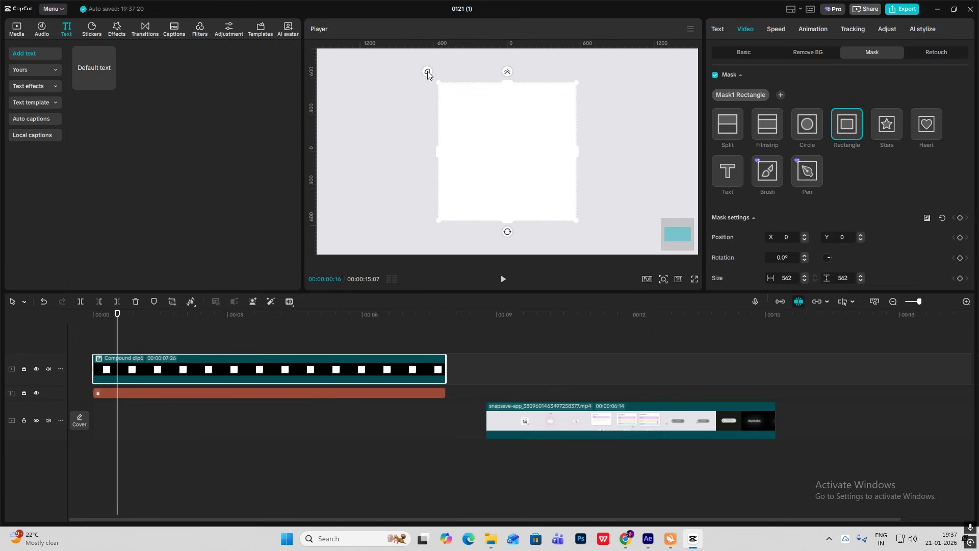
drag(428, 71, 417, 67)
click(663, 279)
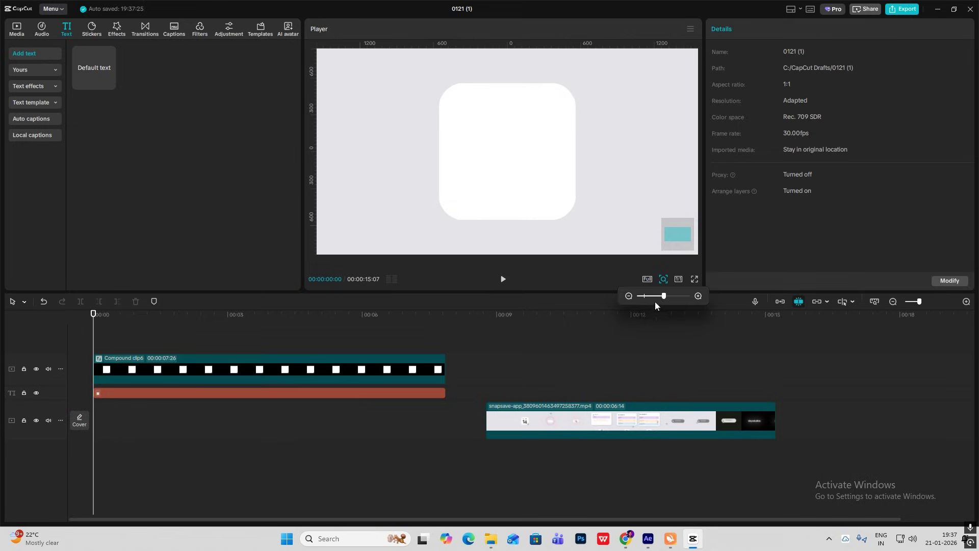
drag(655, 296, 644, 296)
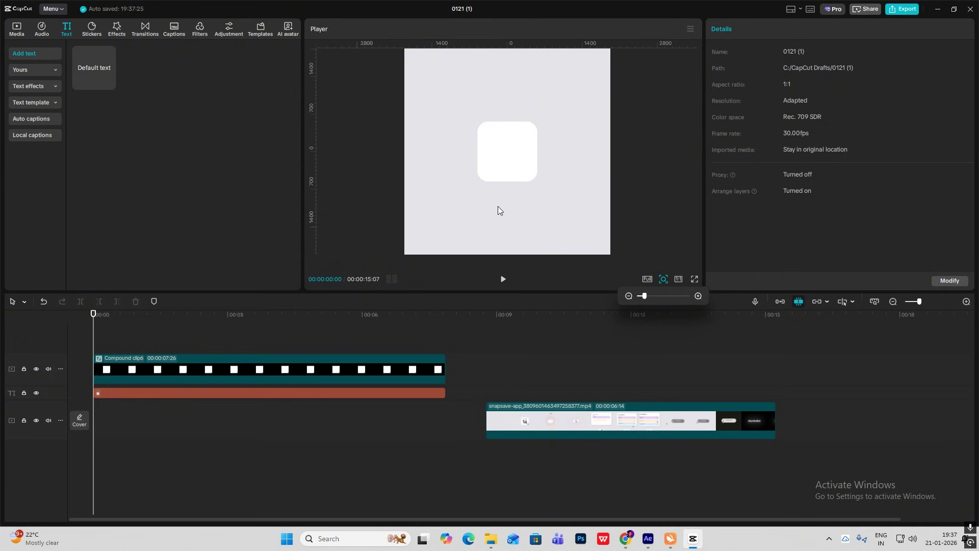
Recolour the background square to a neutral light grey
click(219, 393)
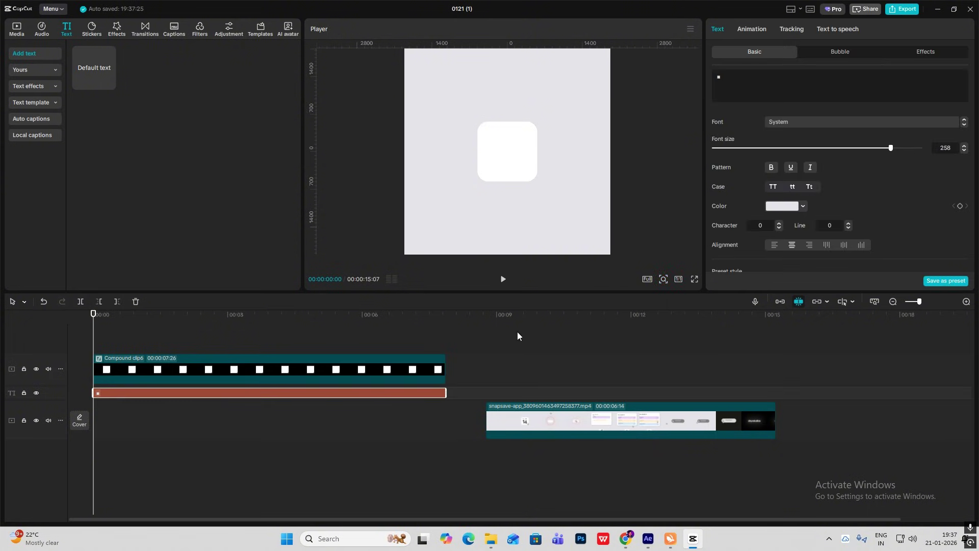
click(793, 207)
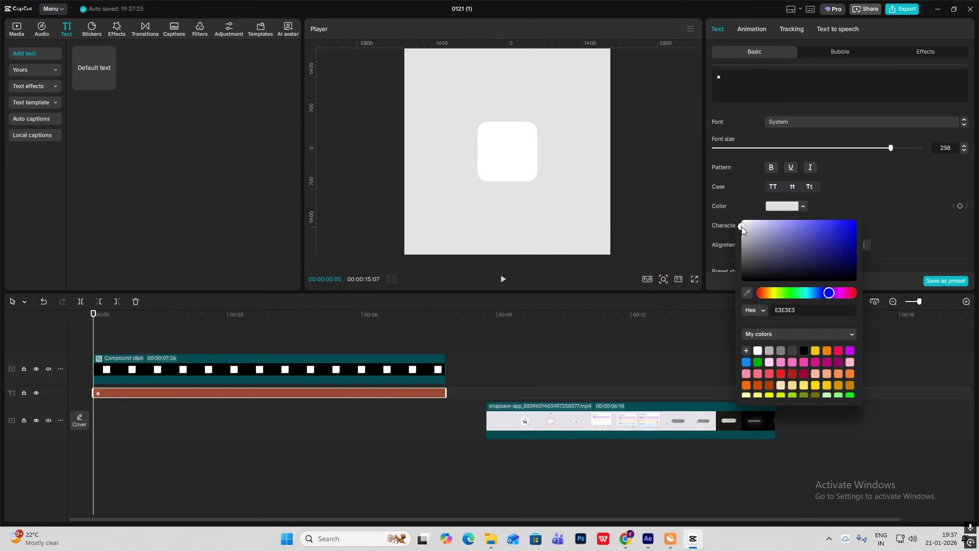
drag(742, 227, 742, 231)
click(663, 196)
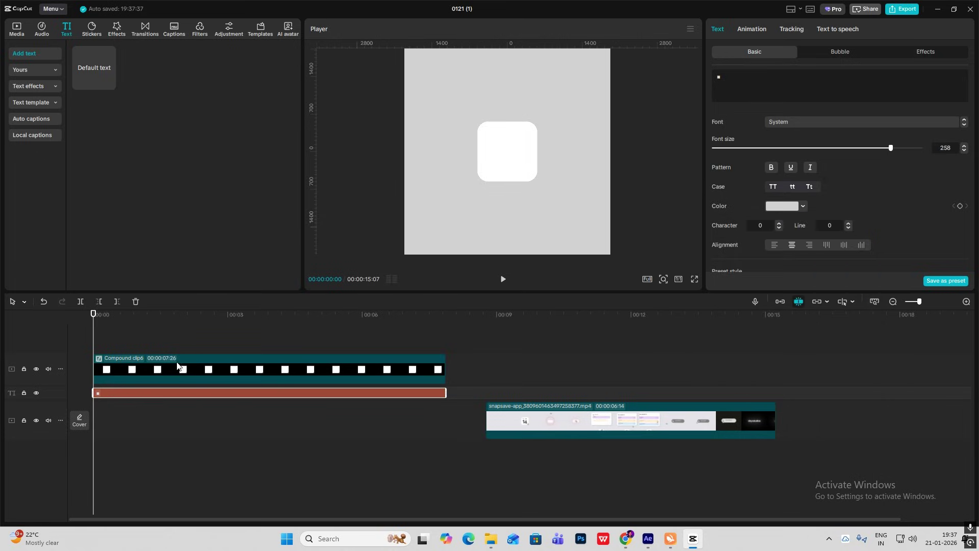
Add a text clip above the compound clip at the start of the timeline and set its text to "1"
click(146, 351)
drag(487, 398, 507, 401)
drag(103, 72, 487, 382)
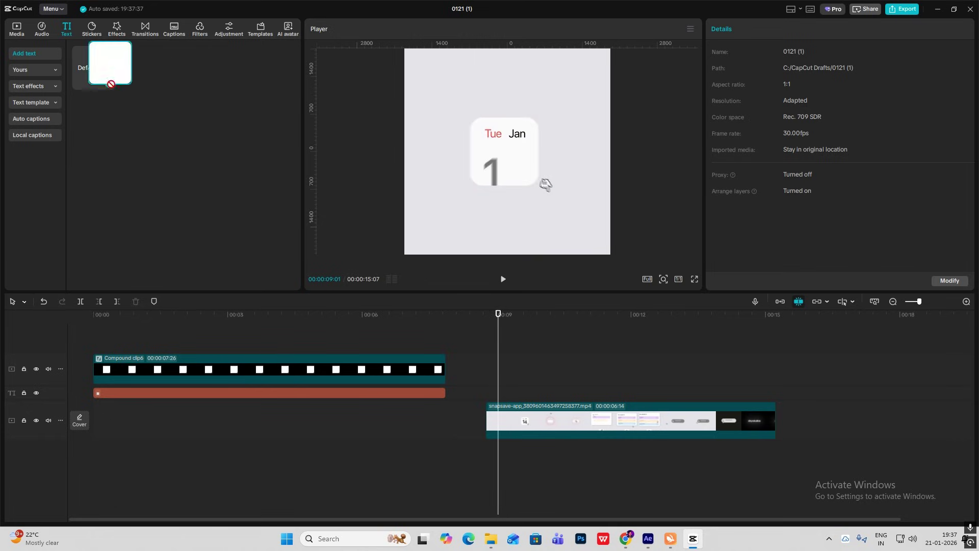
drag(107, 76, 110, 341)
click(126, 352)
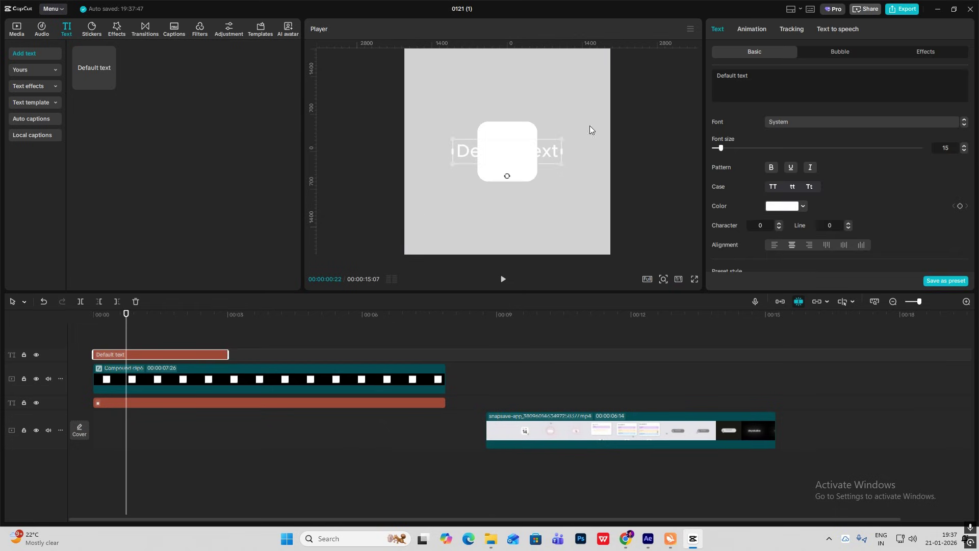
click(785, 79)
text(1)
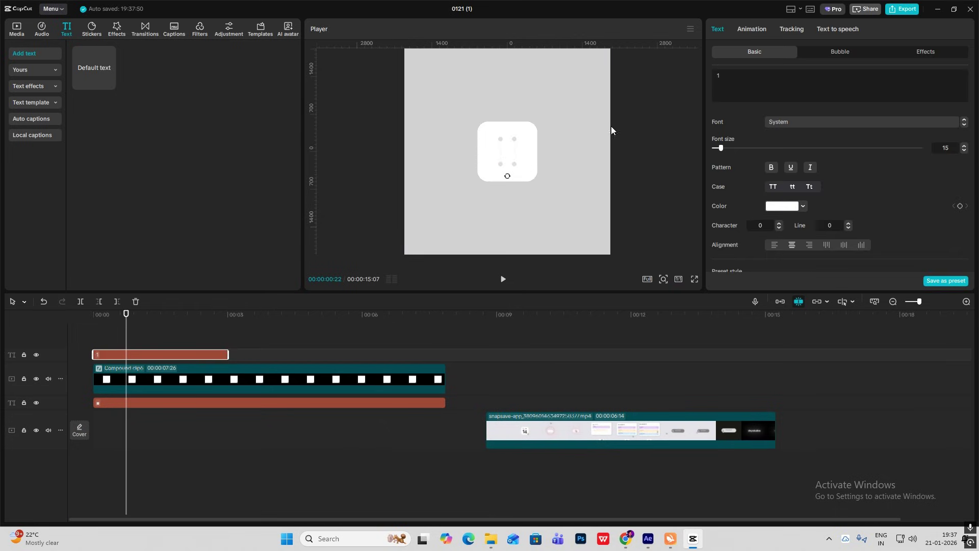
Set the "1" text's font to Modern and its colour to black
click(522, 336)
click(128, 347)
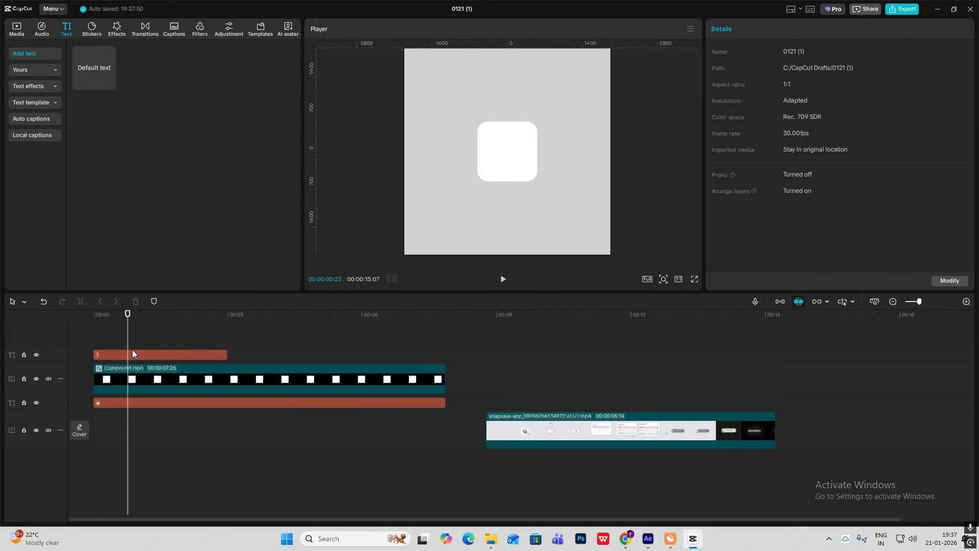
click(133, 353)
click(820, 123)
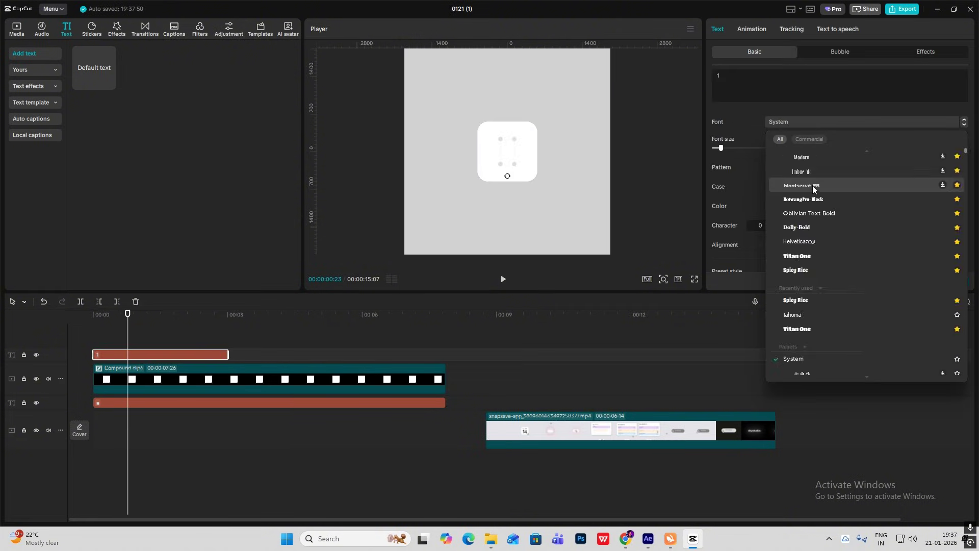
scroll(812, 185, up, 1)
click(802, 171)
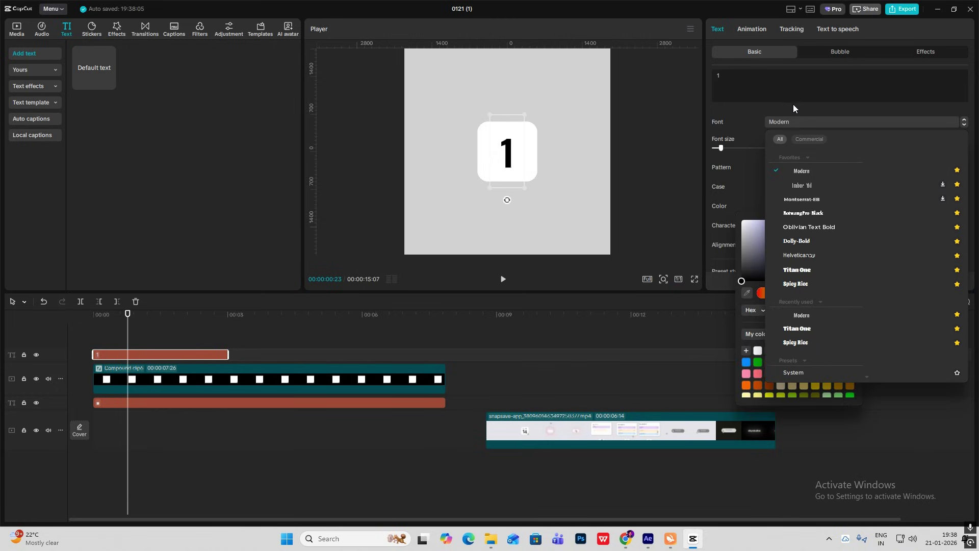
click(700, 131)
Move the "1" to the left half of the white card and extend its clip to the compound clip's length
drag(506, 153, 494, 153)
click(505, 336)
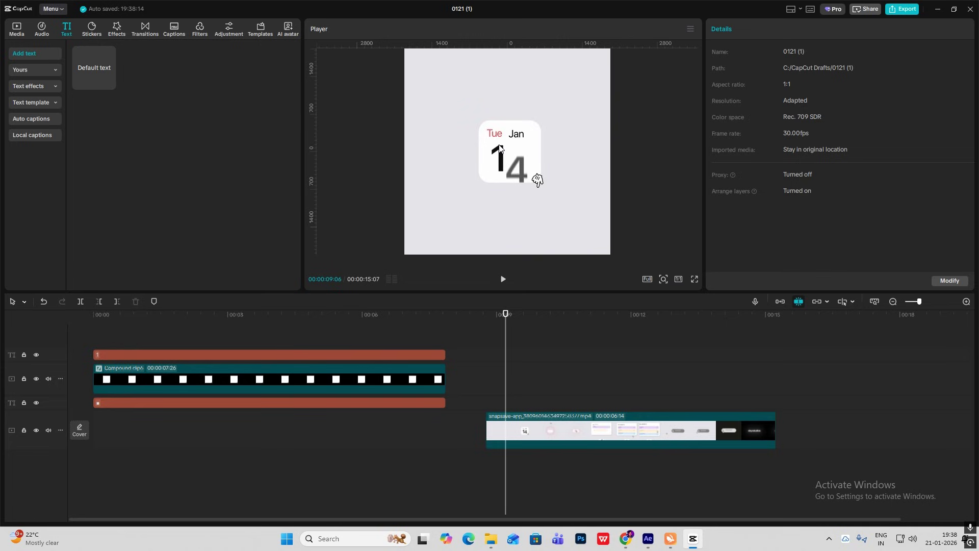
drag(503, 399, 93, 362)
Duplicate the "1" text clip and change the copy's text to "Tue"
click(127, 355)
key(ctrl+c)
key(ctrl+v)
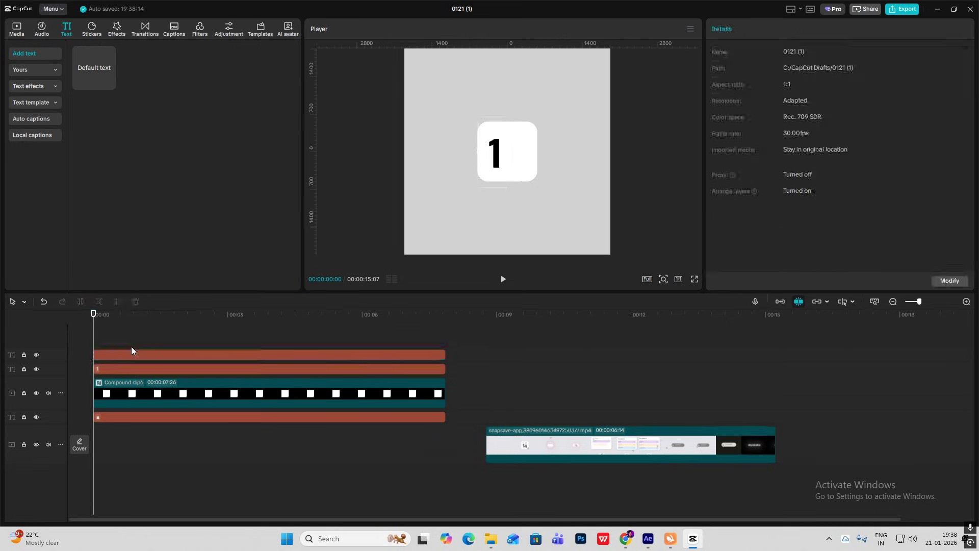
text(Tue)
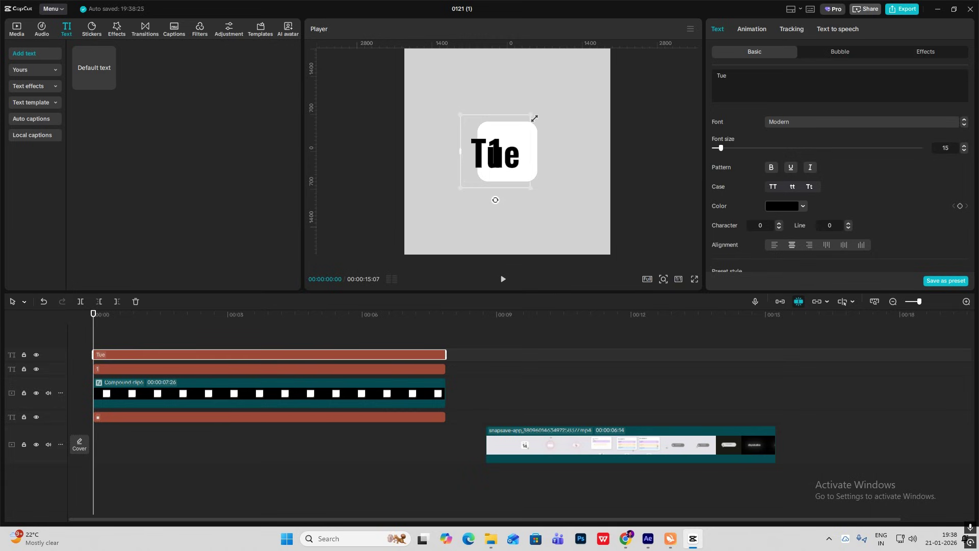
Shrink the "Tue" text, place it above the "1" on the white card and colour it red, EC1D1D
drag(532, 116, 497, 136)
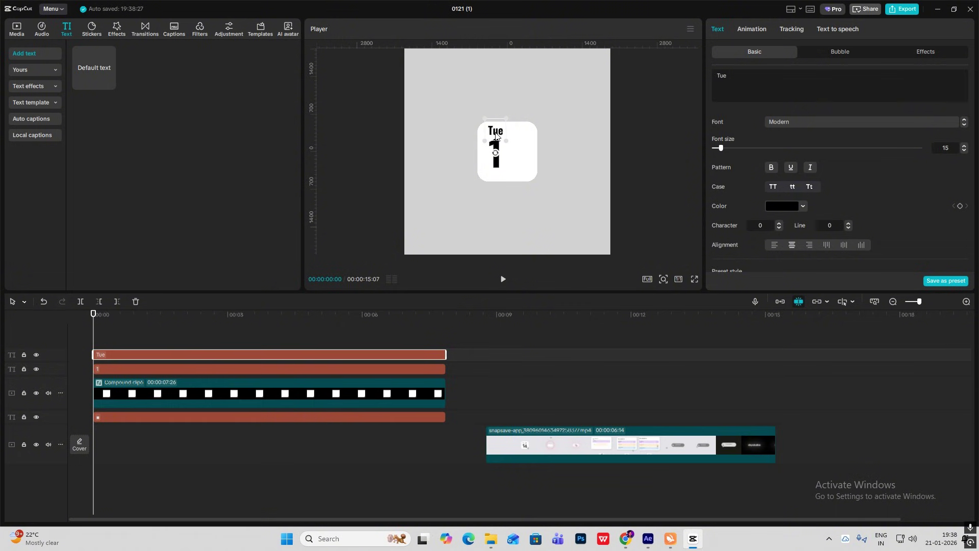
click(785, 206)
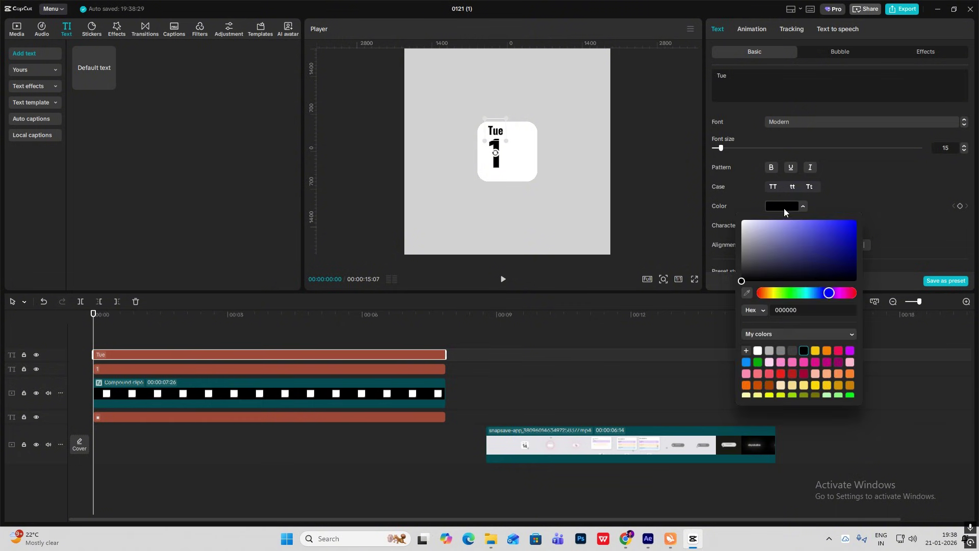
click(781, 374)
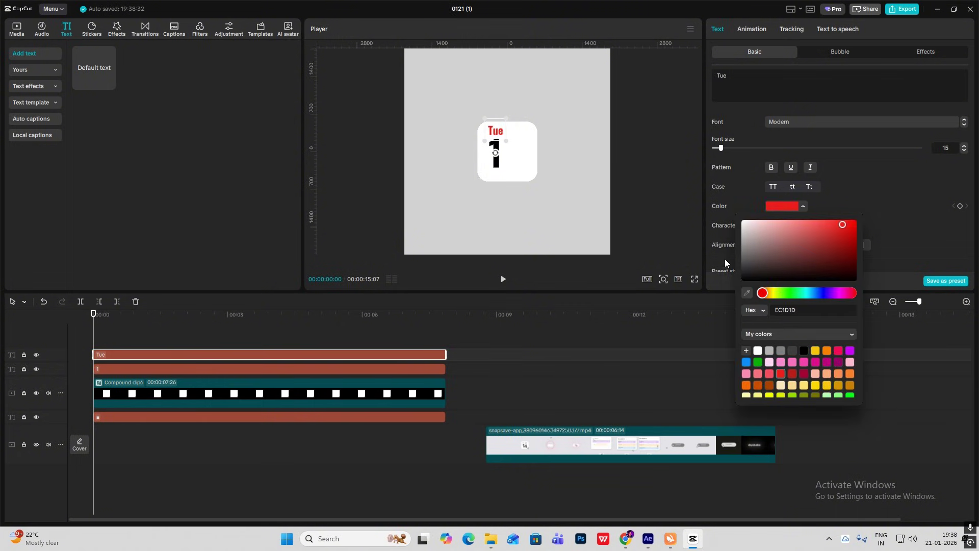
click(856, 185)
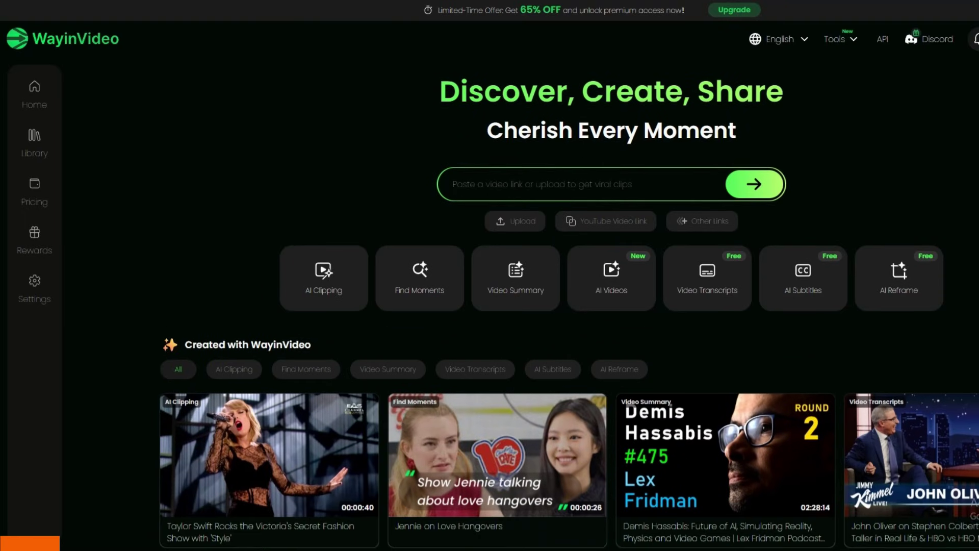
Switch to the WayinVideo site and look through its gallery of example videos
scroll(561, 331, down, 8)
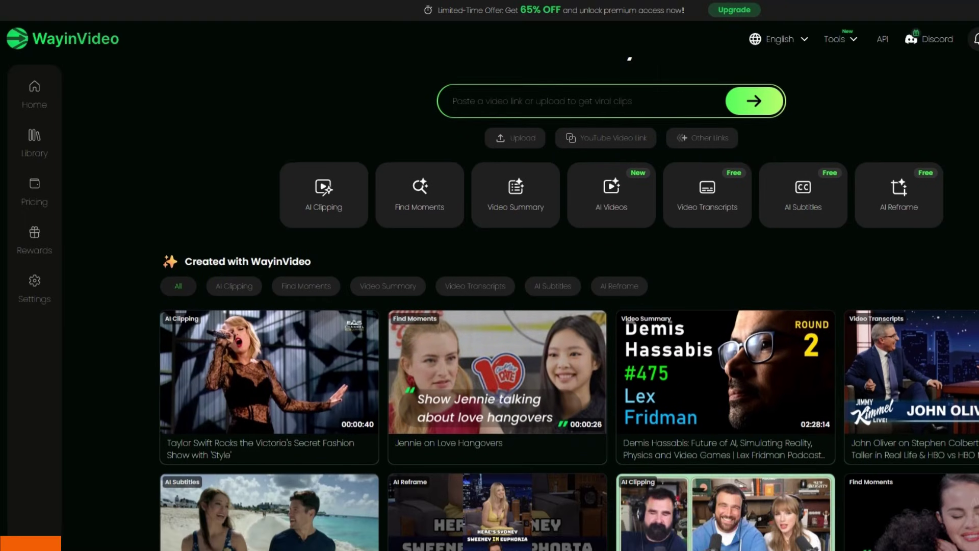
scroll(561, 331, down, 8)
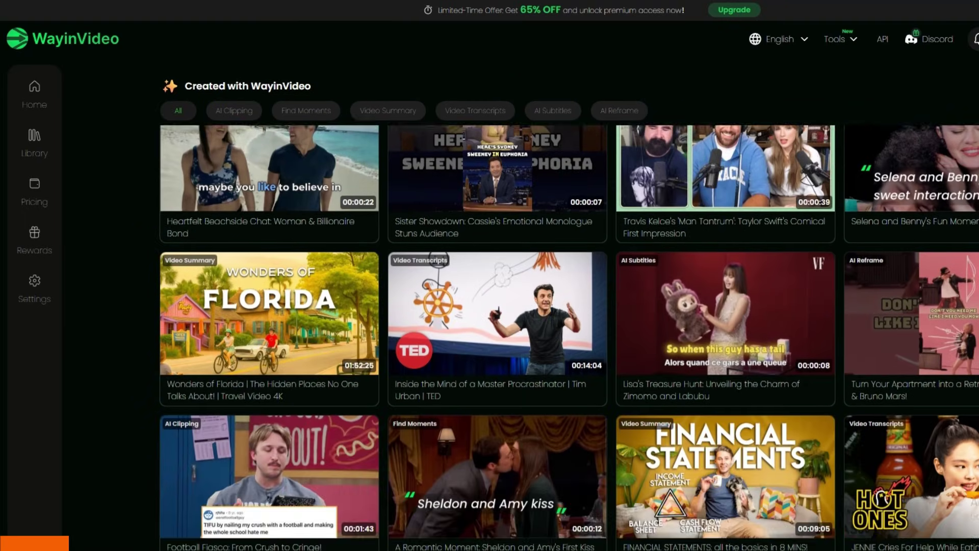
scroll(561, 331, down, 8)
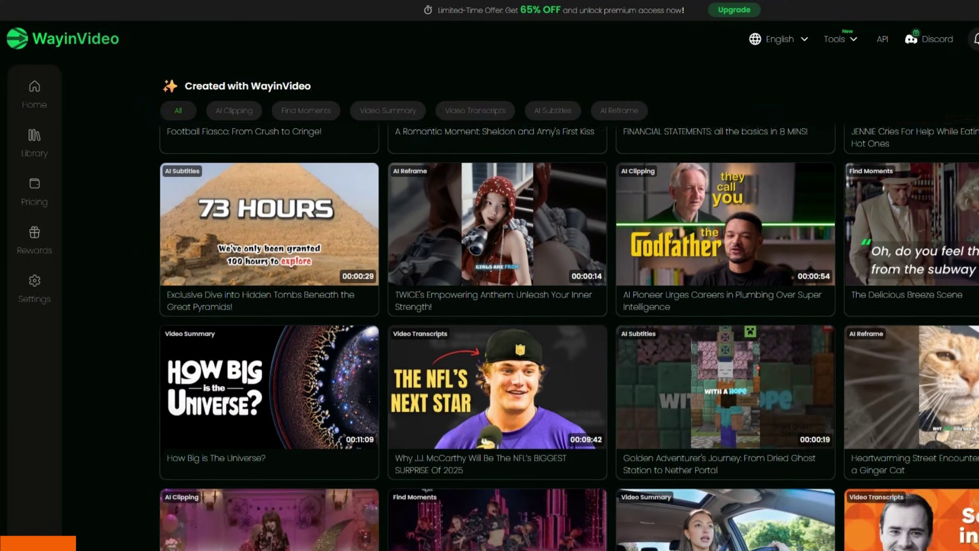
scroll(561, 331, down, 12)
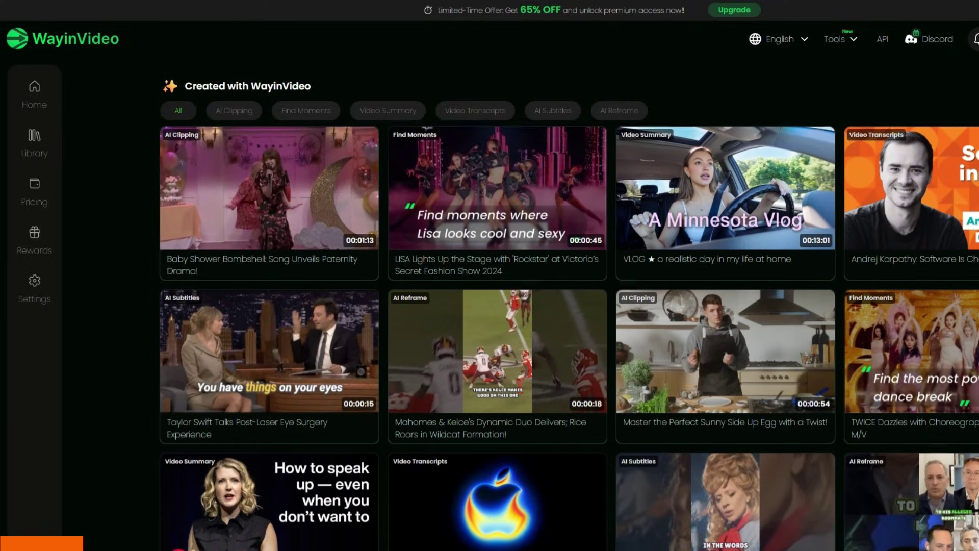
scroll(562, 331, down, 12)
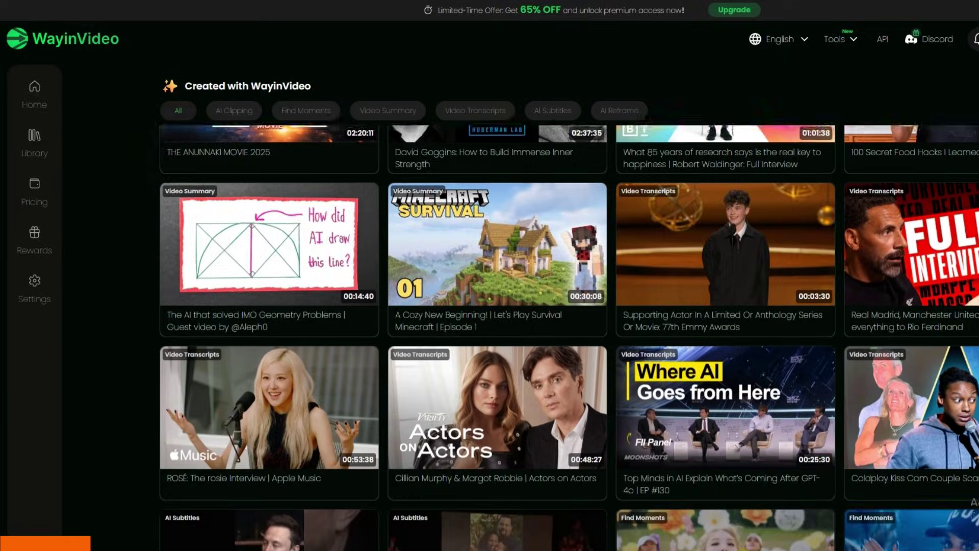
scroll(561, 331, down, 3)
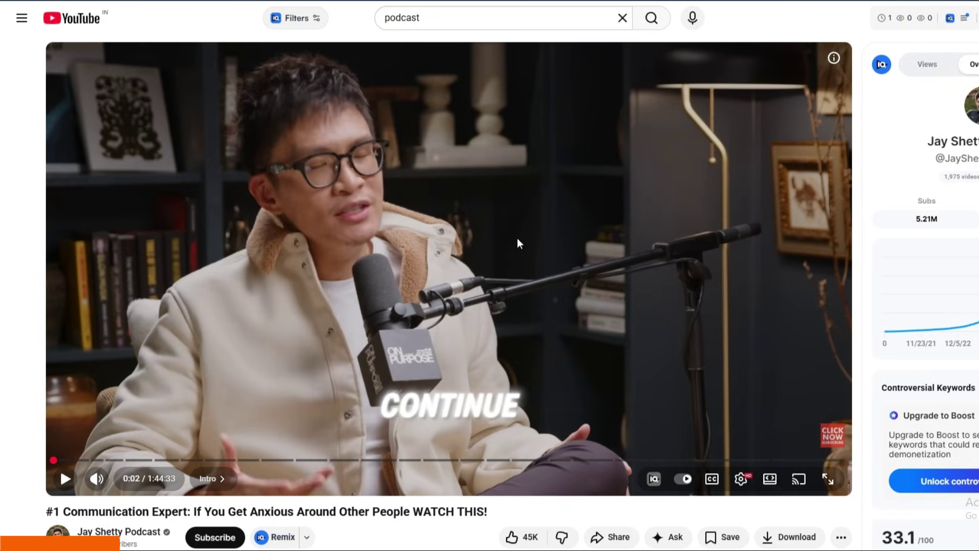
Copy the link of the "#1 Communication Expert" podcast video on YouTube and submit it on WayinVideo's home page
right_click(396, 189)
click(477, 253)
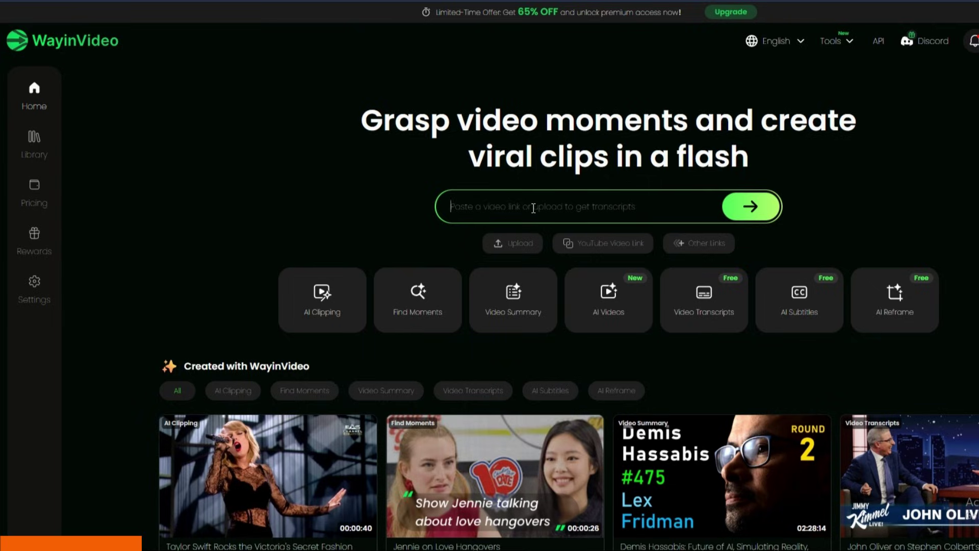
key(ctrl+v)
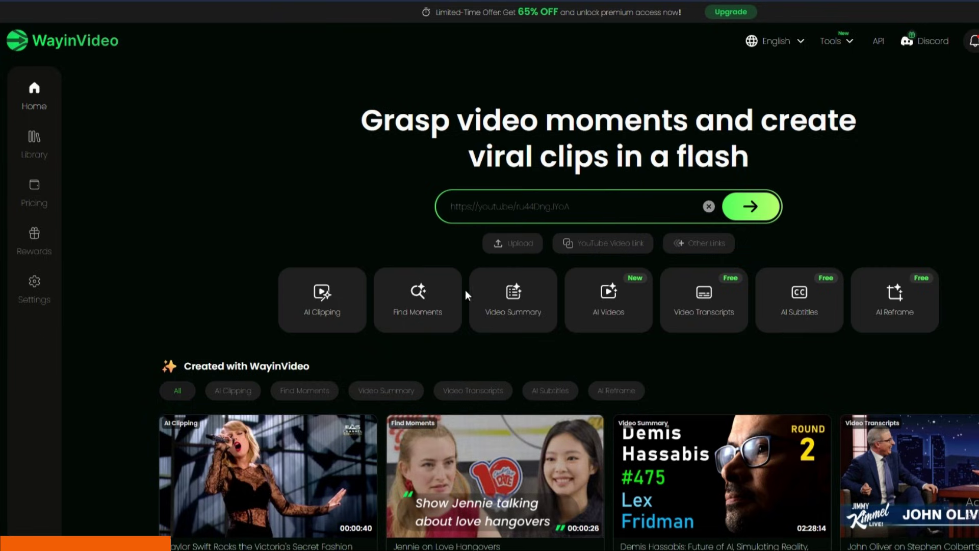
click(755, 203)
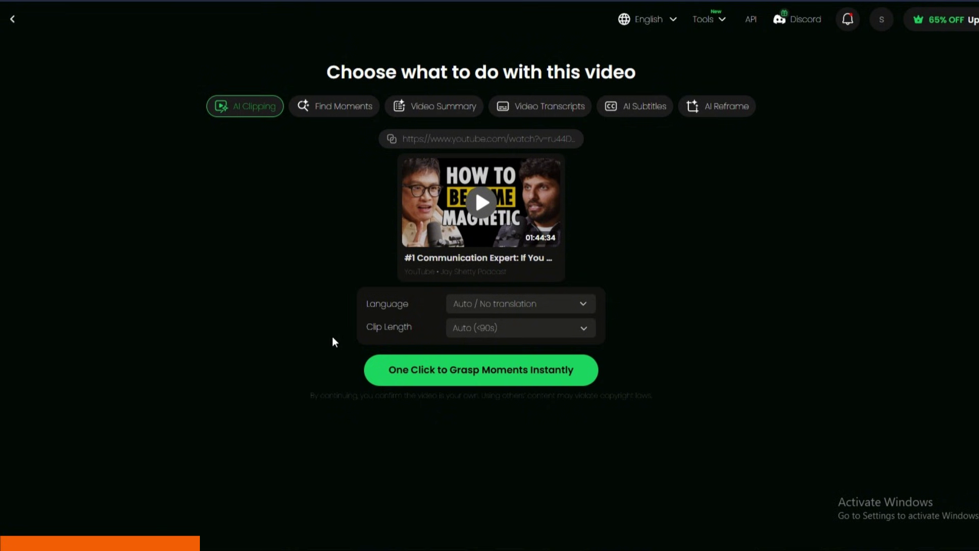
Look through the target languages offered for translating the video's clips
click(535, 312)
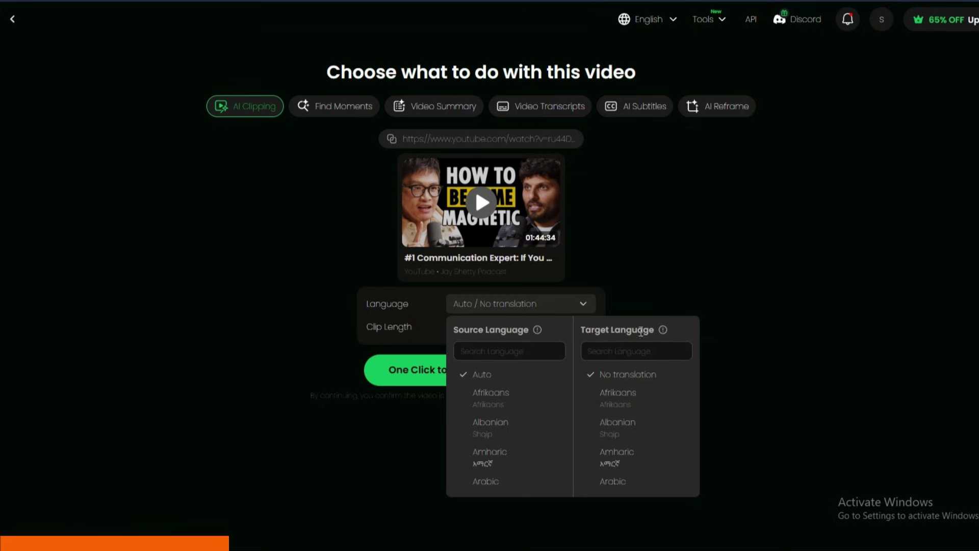
scroll(651, 395, down, 3)
scroll(654, 396, down, 3)
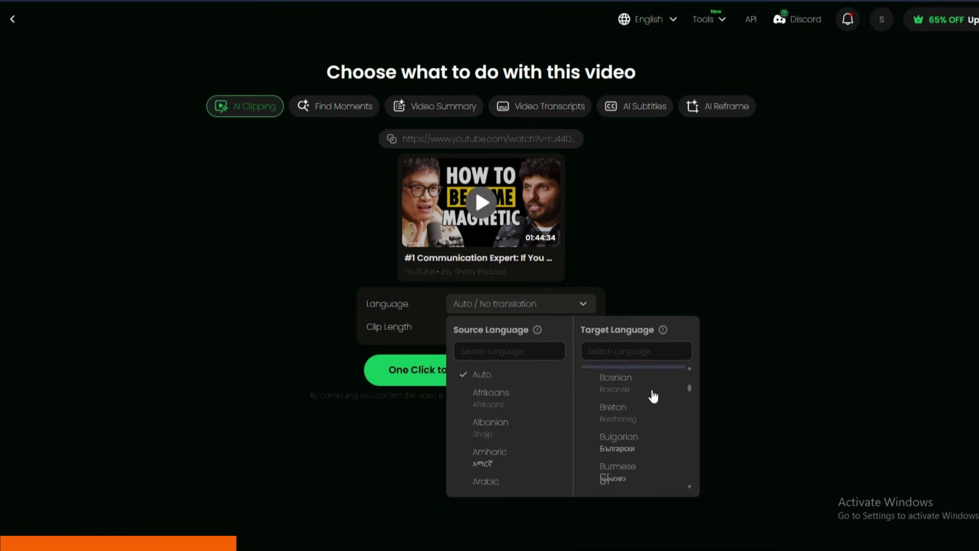
scroll(654, 406, up, 4)
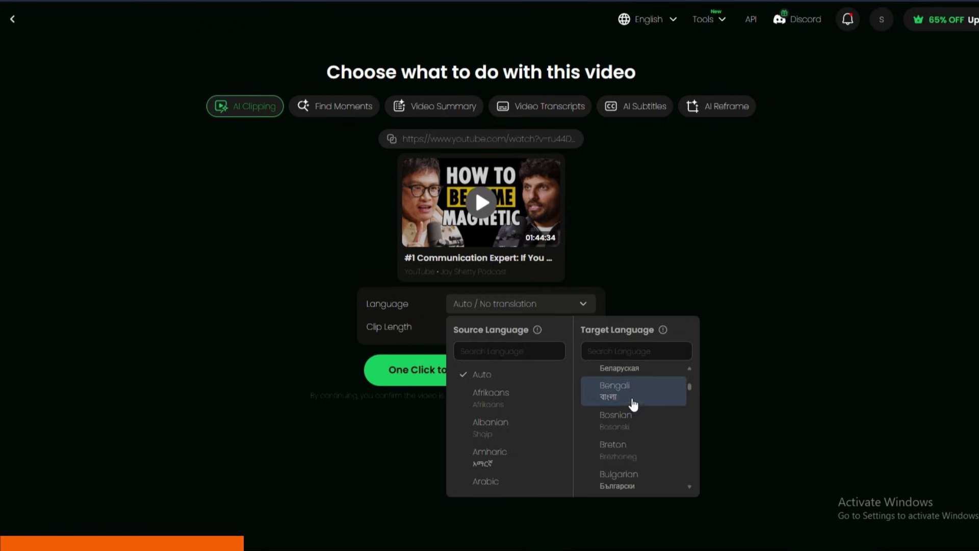
scroll(640, 426, down, 5)
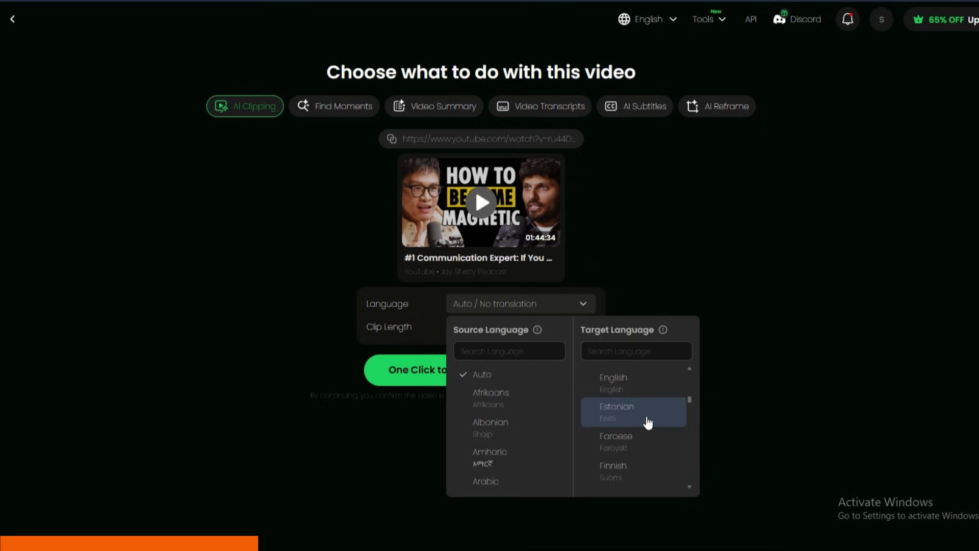
click(785, 324)
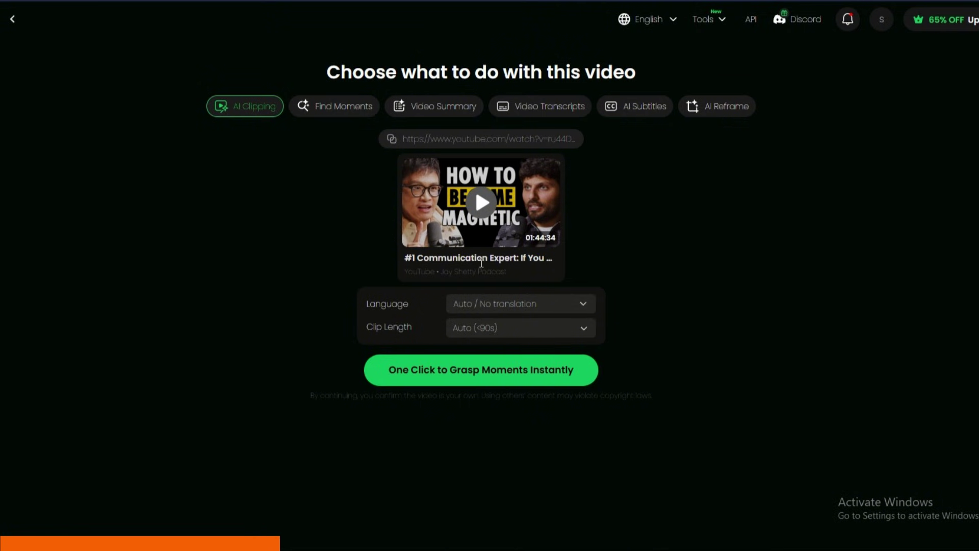
Set the clip length to 30s-60s and generate the AI clips
click(507, 332)
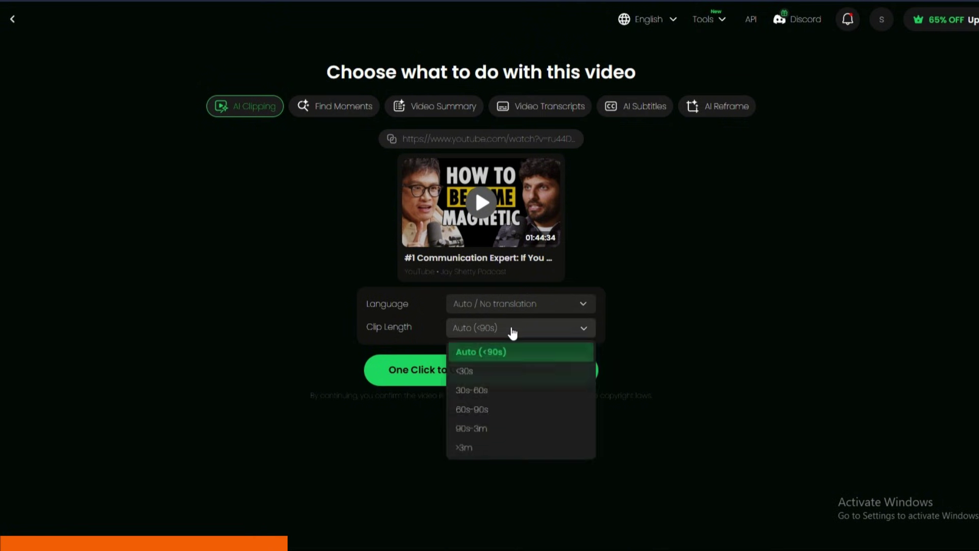
click(479, 394)
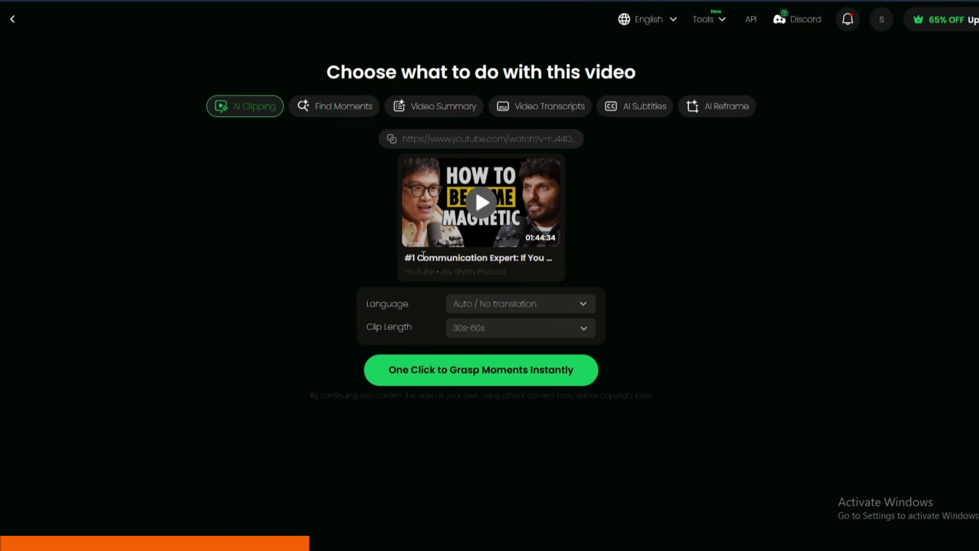
click(500, 381)
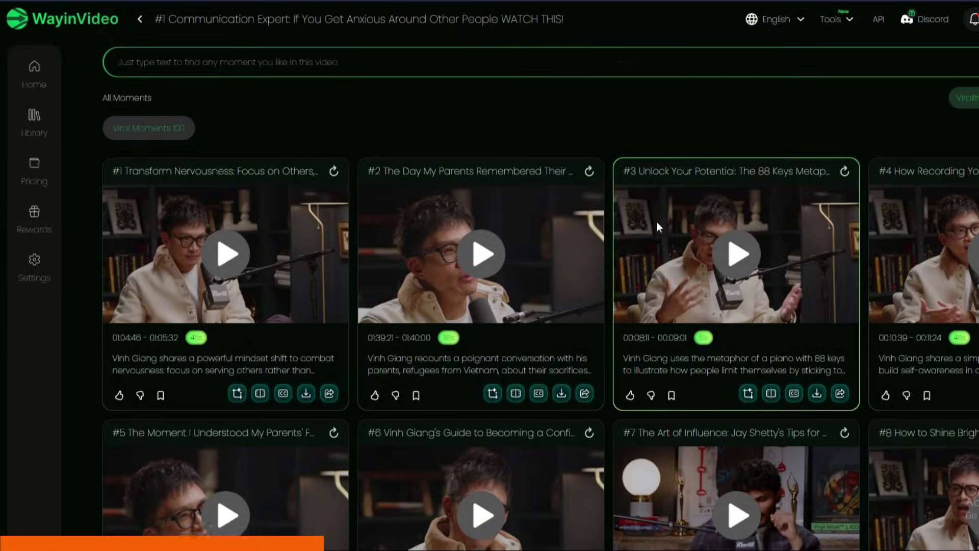
Look over the generated viral moments and search the video for "funny moment"
scroll(658, 230, down, 3)
scroll(658, 232, down, 20)
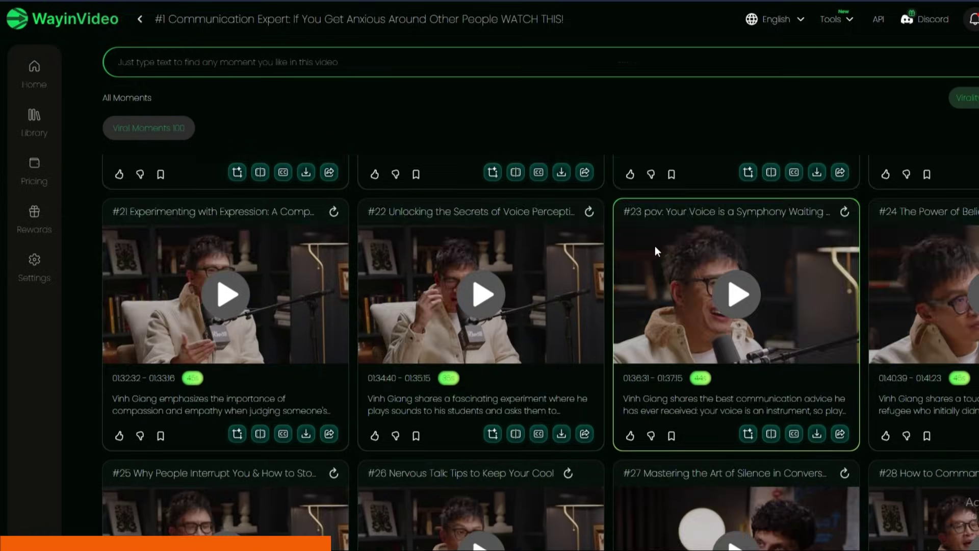
scroll(656, 254, up, 20)
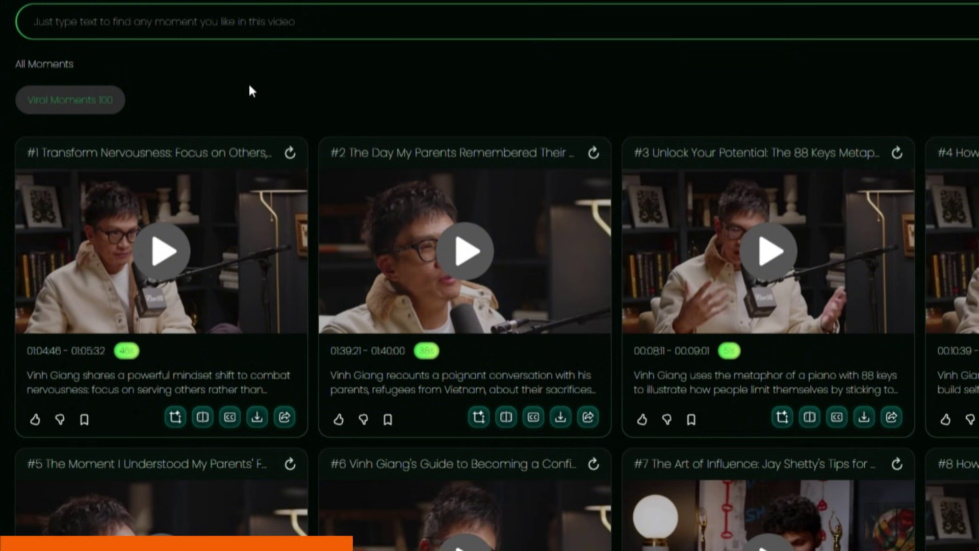
click(133, 27)
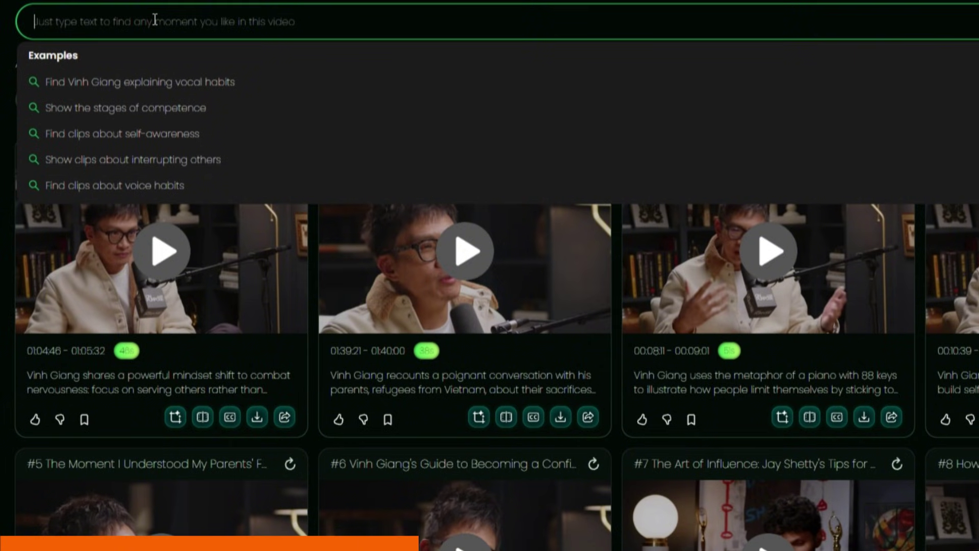
text(funny)
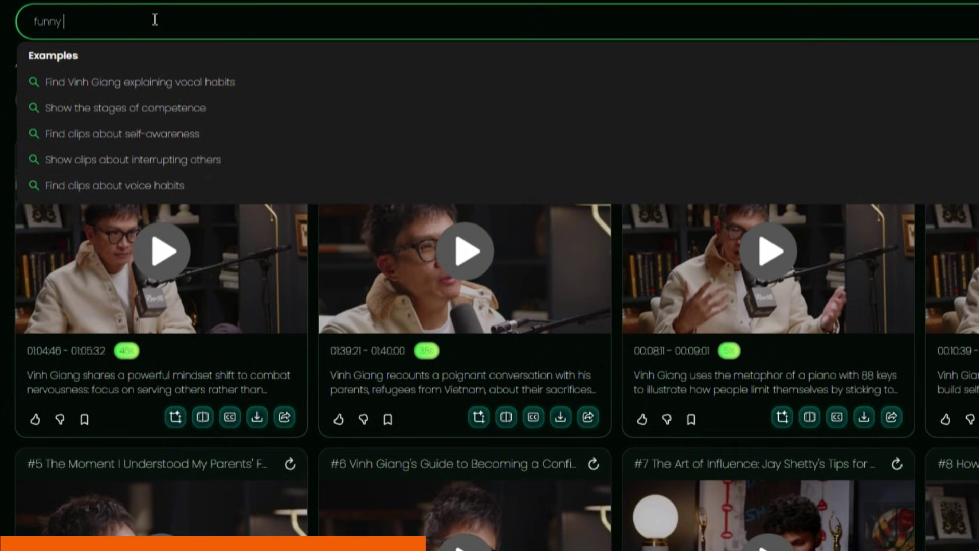
text( moment)
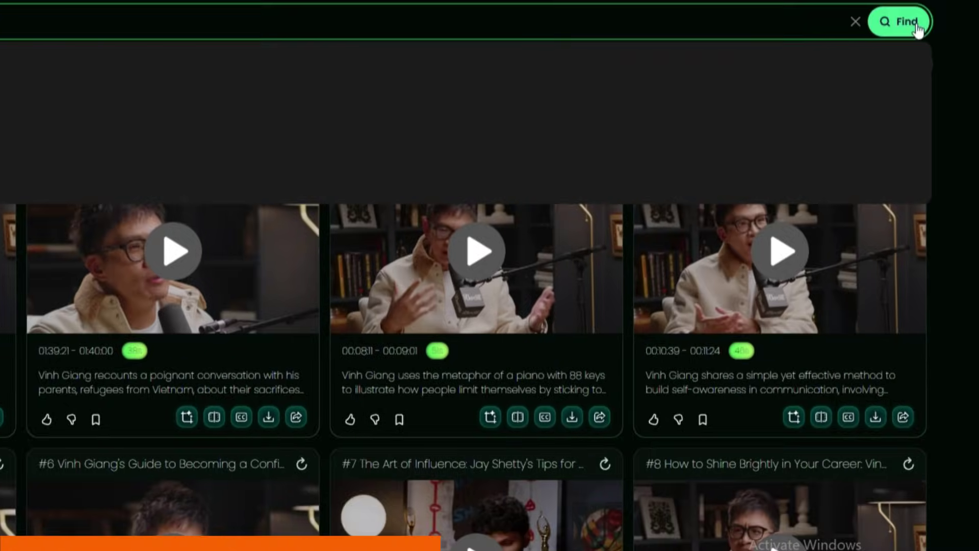
click(915, 25)
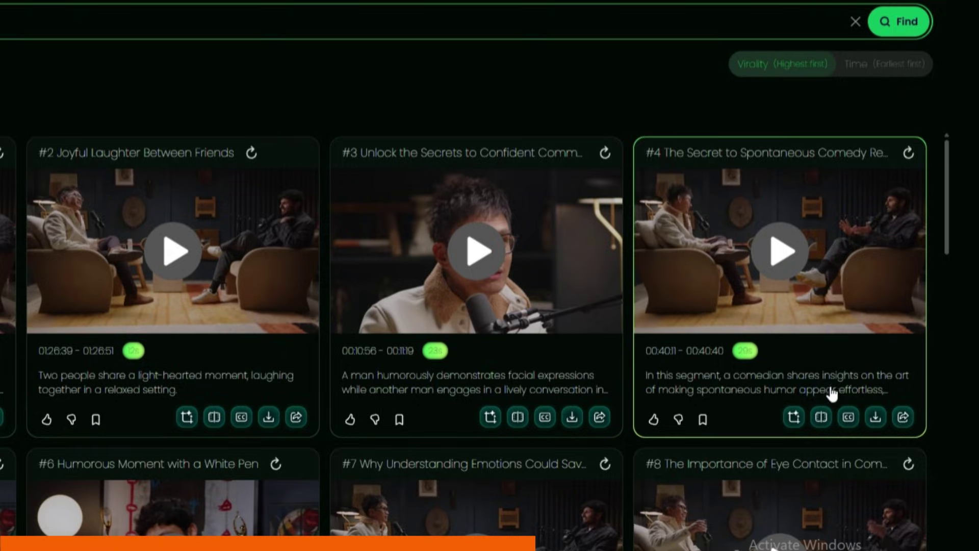
Open clip #4, about spontaneous comedy, for editing and reframe it to a 9:16 ratio with the Auto layout
click(822, 417)
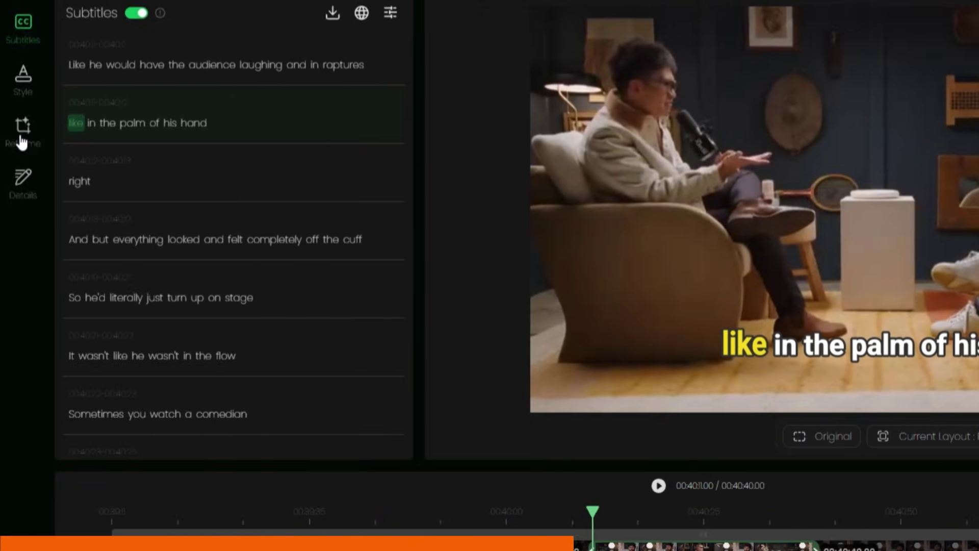
click(30, 130)
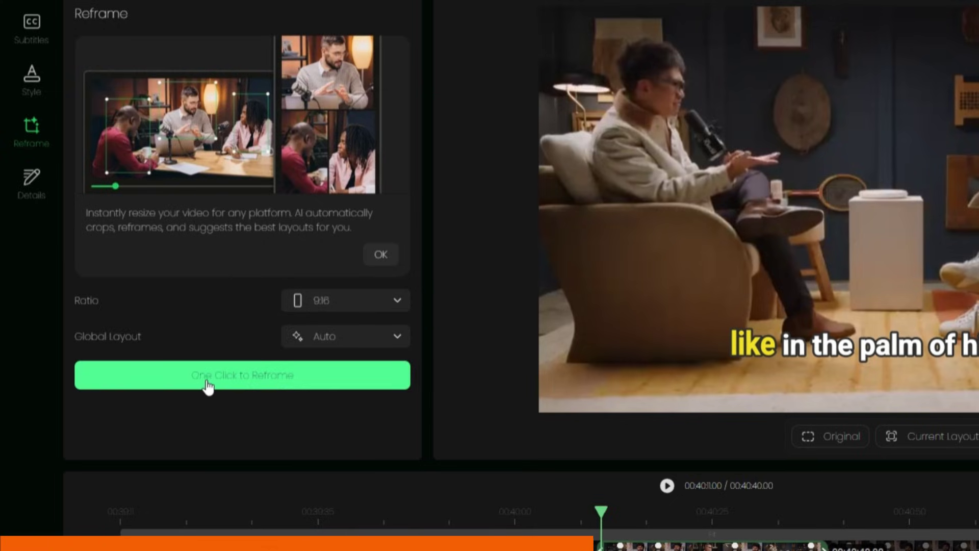
click(235, 383)
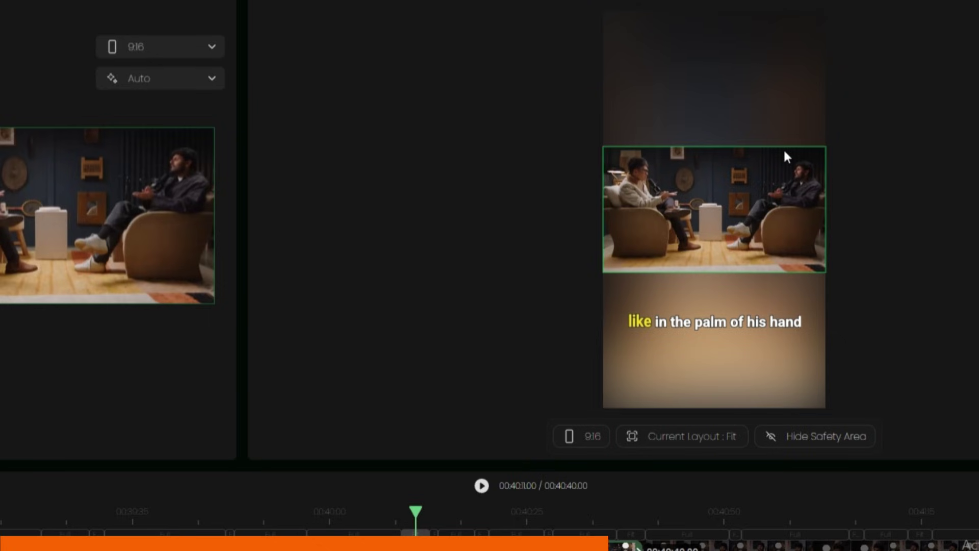
Enlarge and reposition the footage so it fills the vertical frame with the guest in the cream jacket in view
click(791, 225)
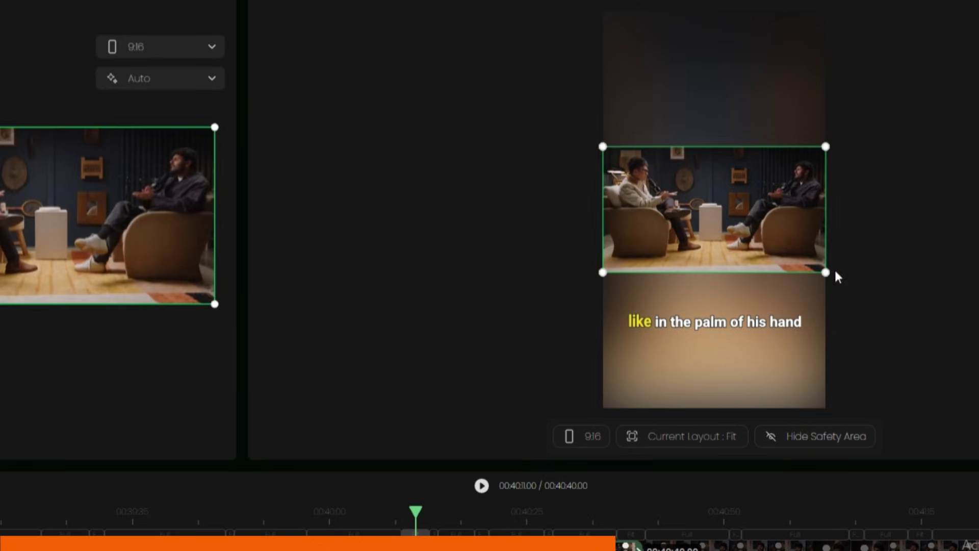
drag(825, 270, 970, 446)
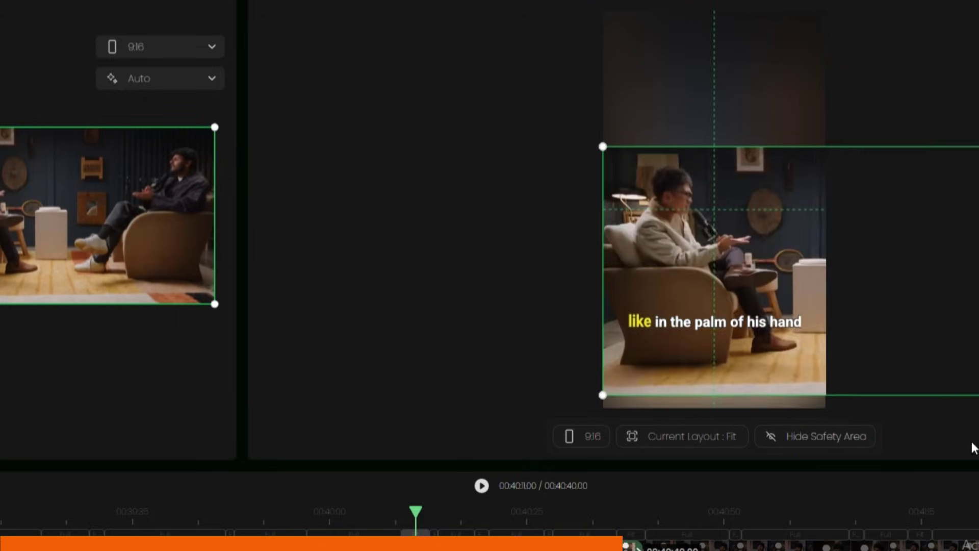
drag(837, 372, 723, 275)
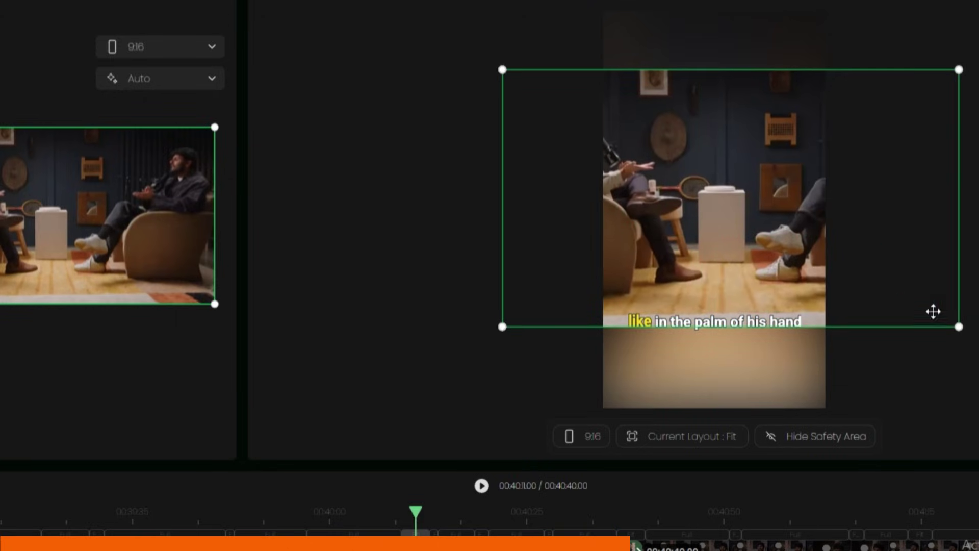
drag(957, 328, 978, 416)
drag(790, 384, 857, 358)
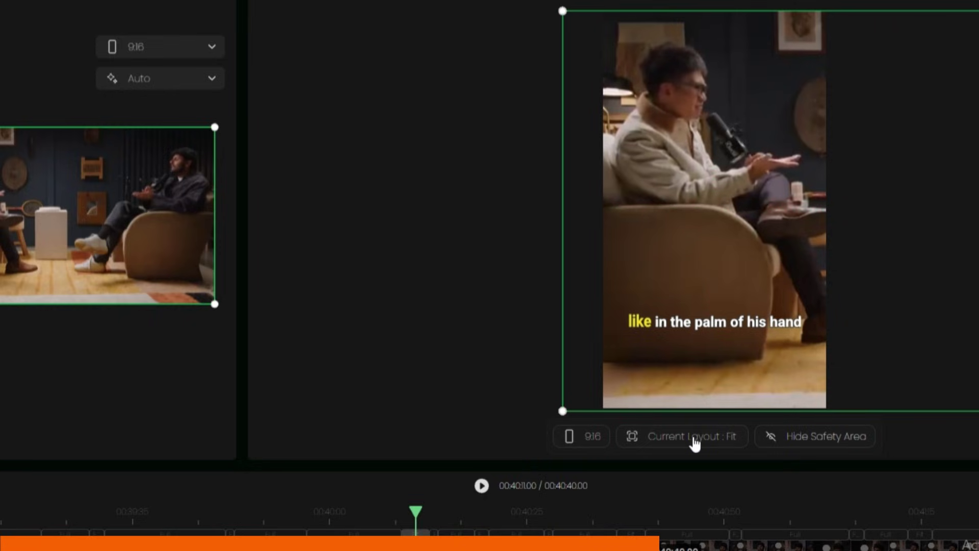
Overlay the YouTube Shorts safety area on the preview and read through the clip's subtitles
click(809, 439)
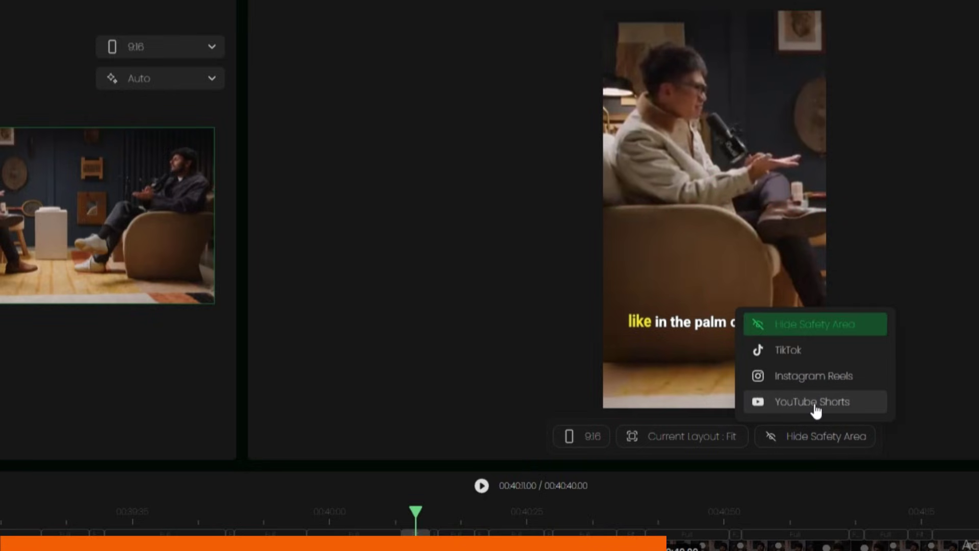
click(814, 403)
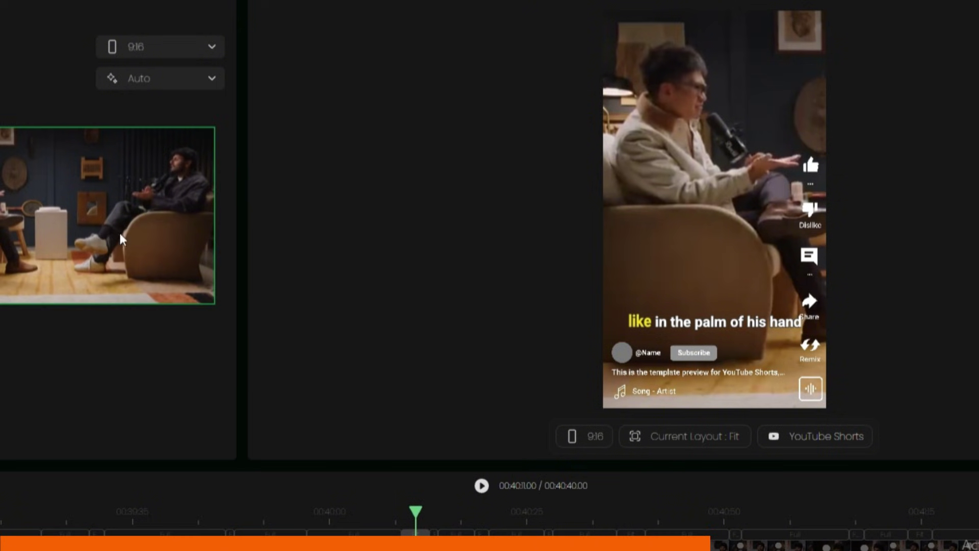
click(31, 18)
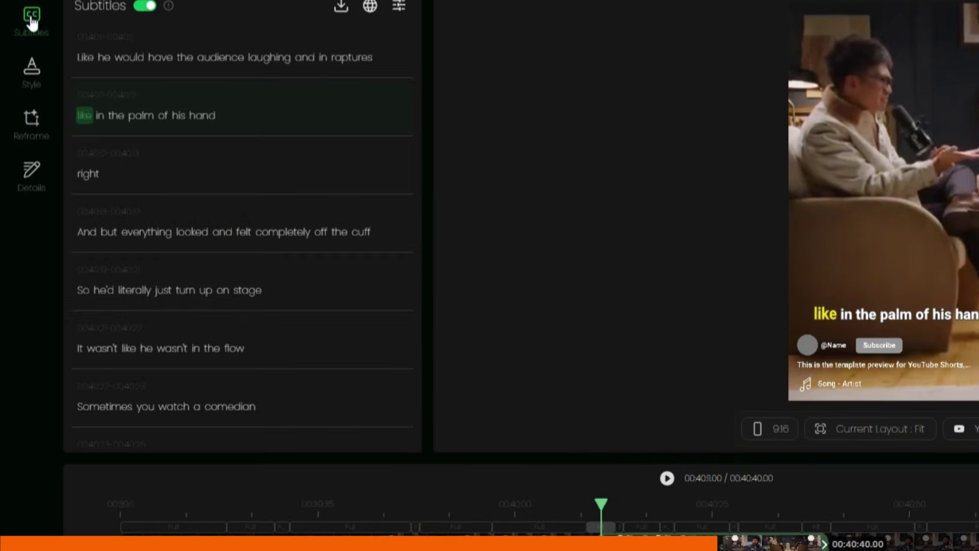
scroll(199, 84, down, 5)
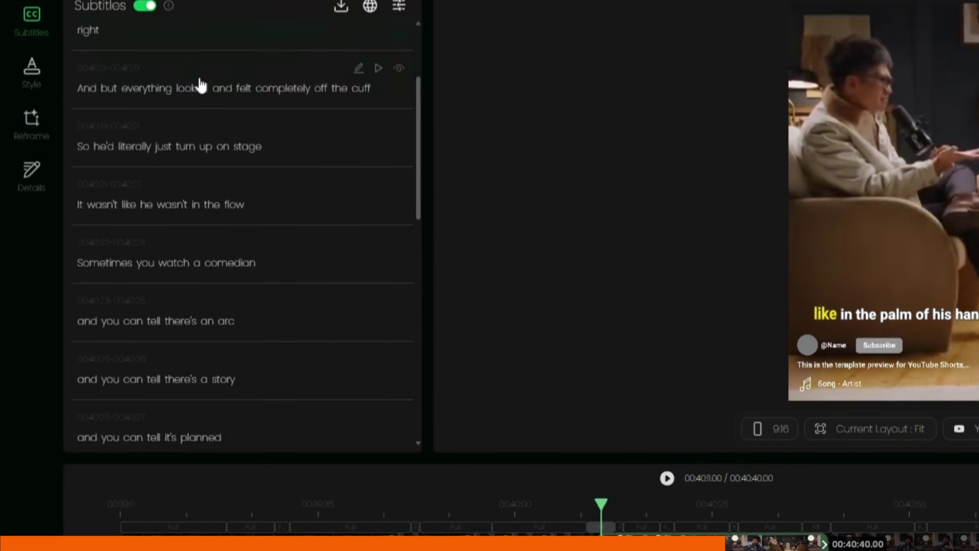
scroll(240, 136, down, 10)
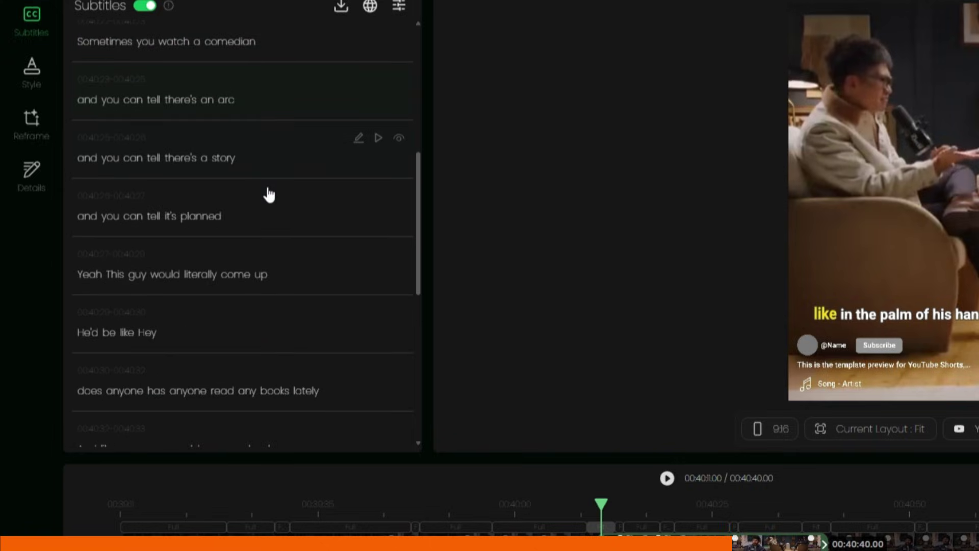
scroll(262, 265, down, 8)
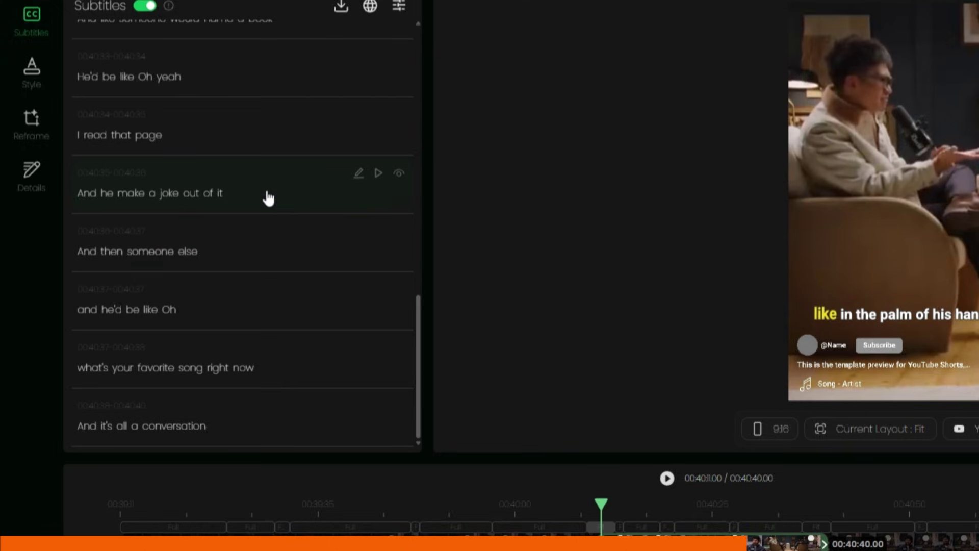
Apply the dynamic caption style with the glowing orange word highlight and set its shadow to 6
click(31, 71)
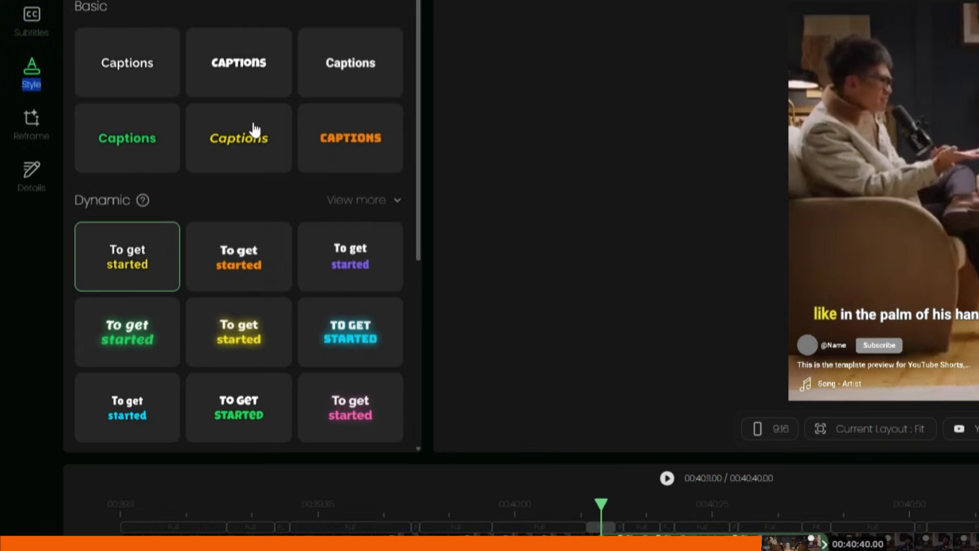
click(354, 89)
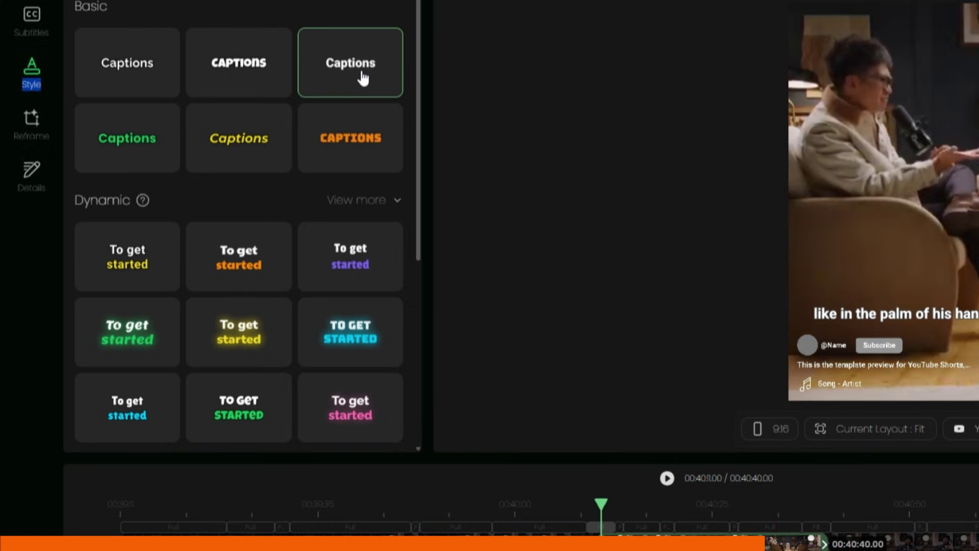
click(356, 137)
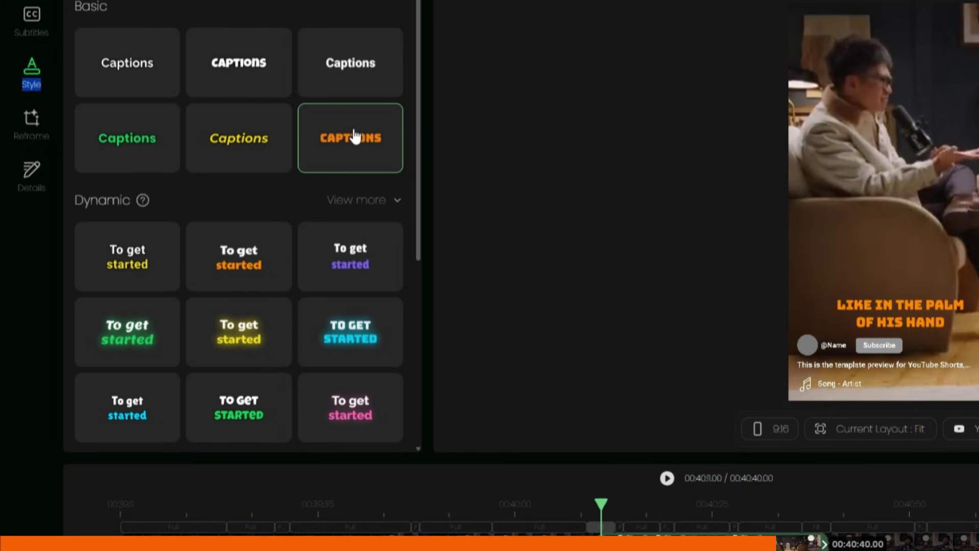
scroll(209, 262, down, 3)
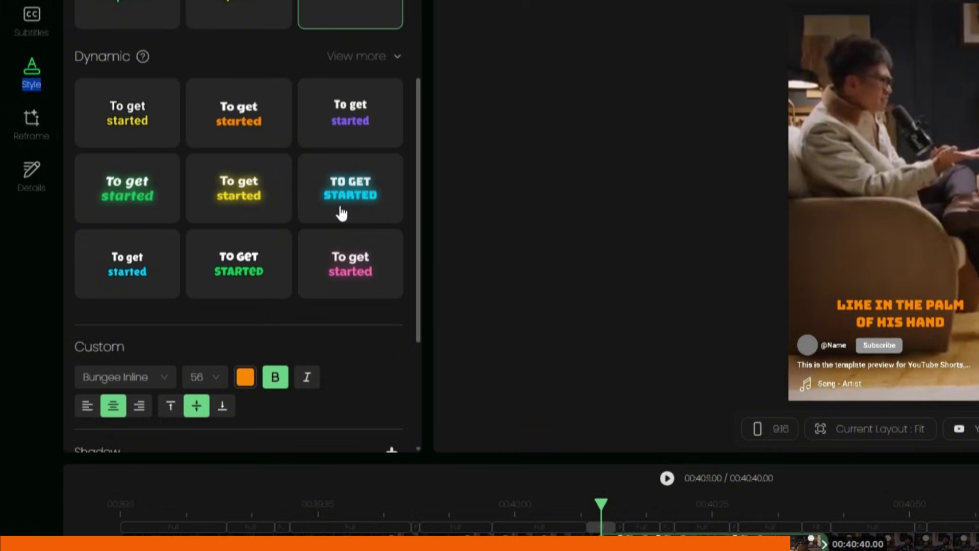
click(126, 183)
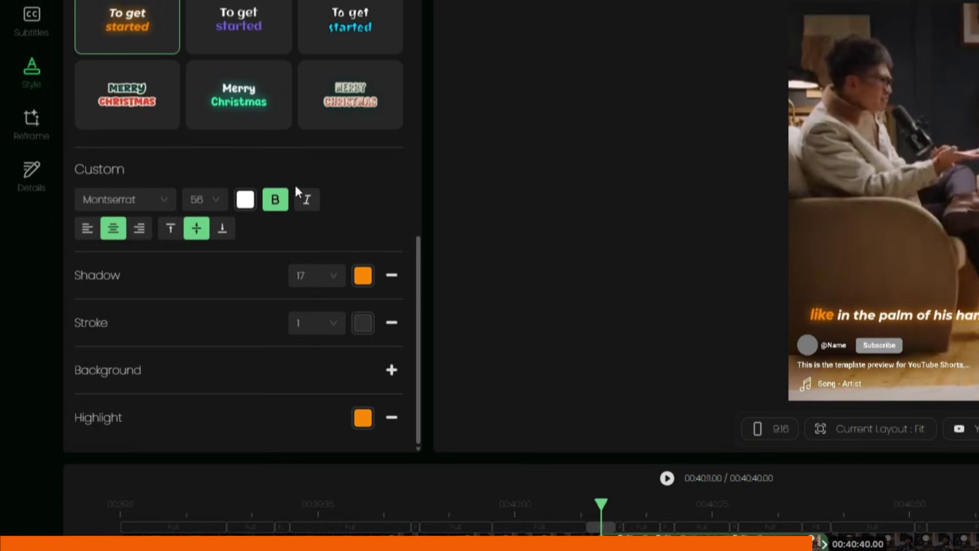
click(336, 278)
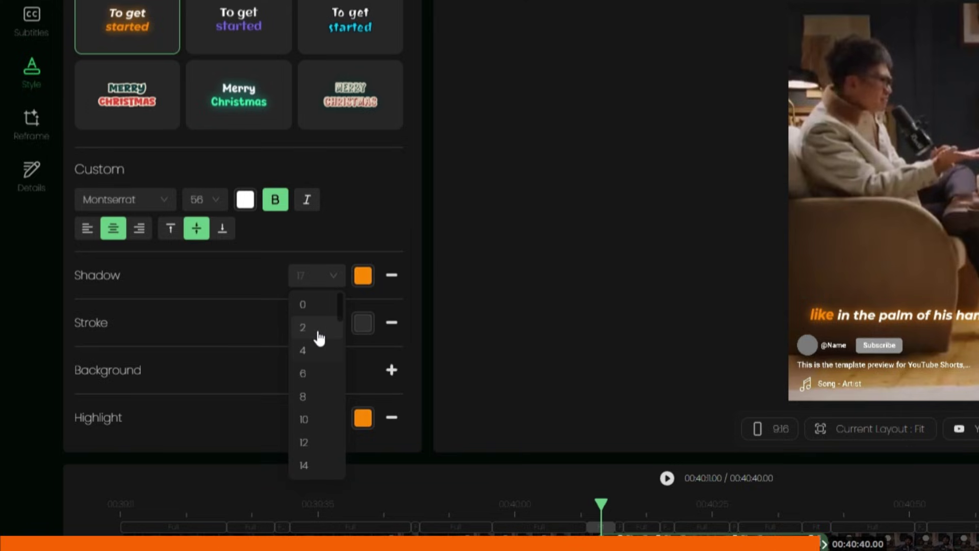
click(313, 373)
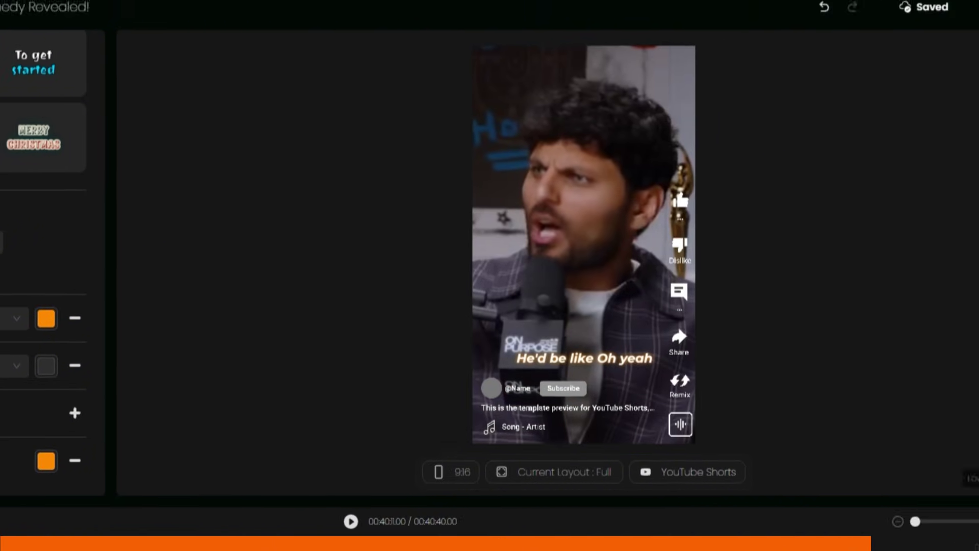
Export the clip in 1080P quality, accepting the copyright compliance statement
click(978, 8)
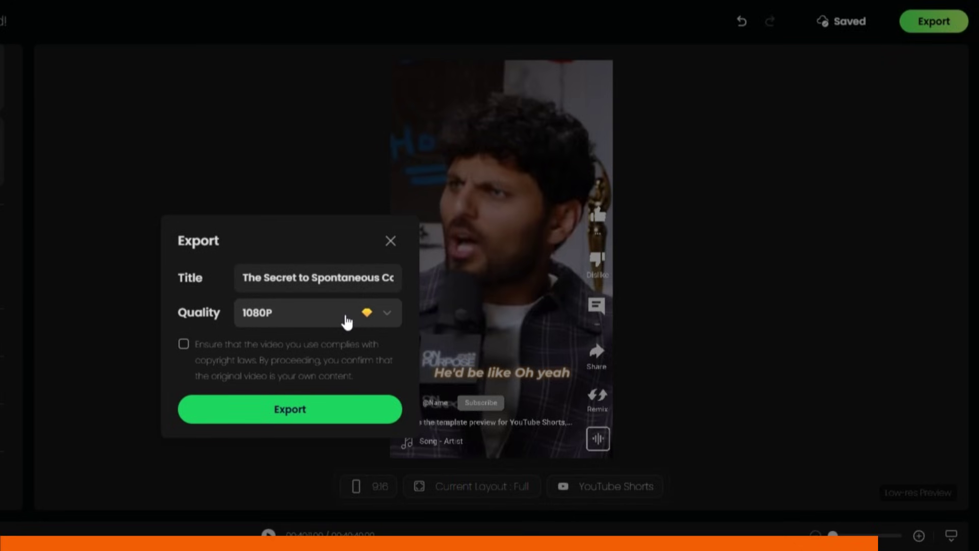
click(184, 343)
click(285, 410)
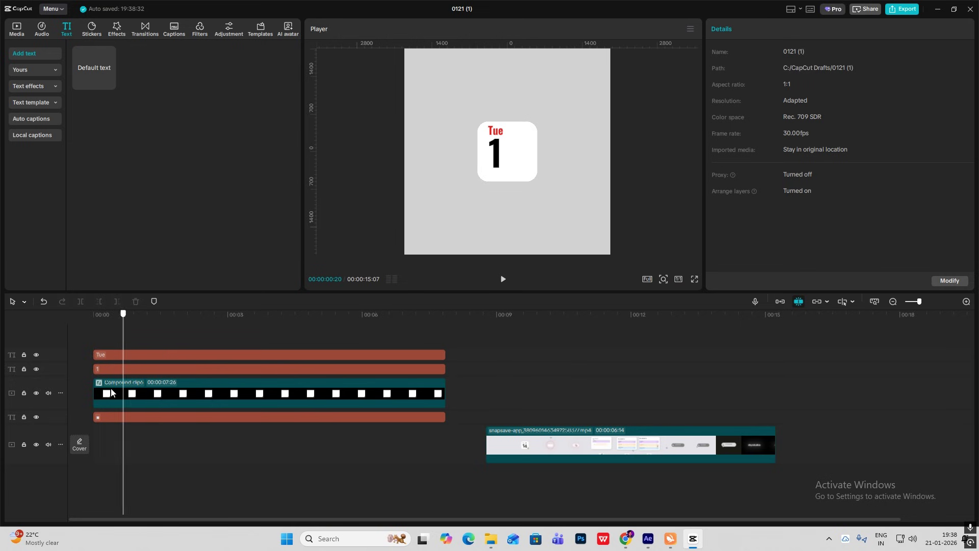
In CapCut, add transform and opacity keyframes to the "1" text at the start of its clip
click(116, 369)
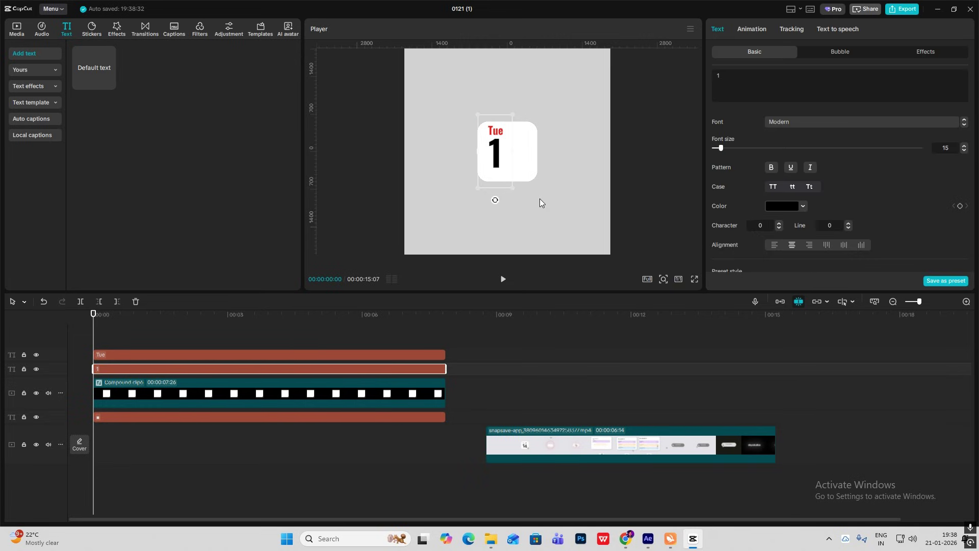
scroll(939, 142, down, 5)
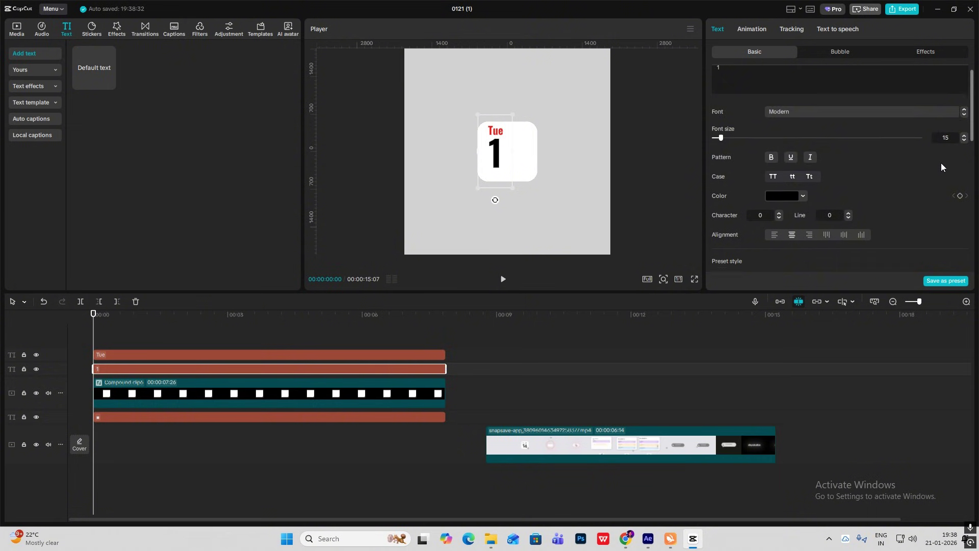
click(960, 151)
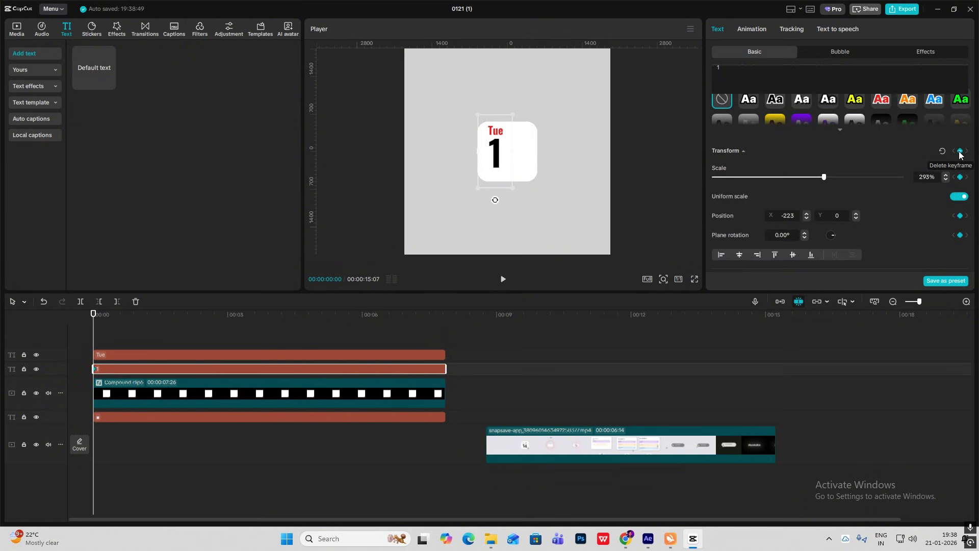
scroll(966, 194, down, 2)
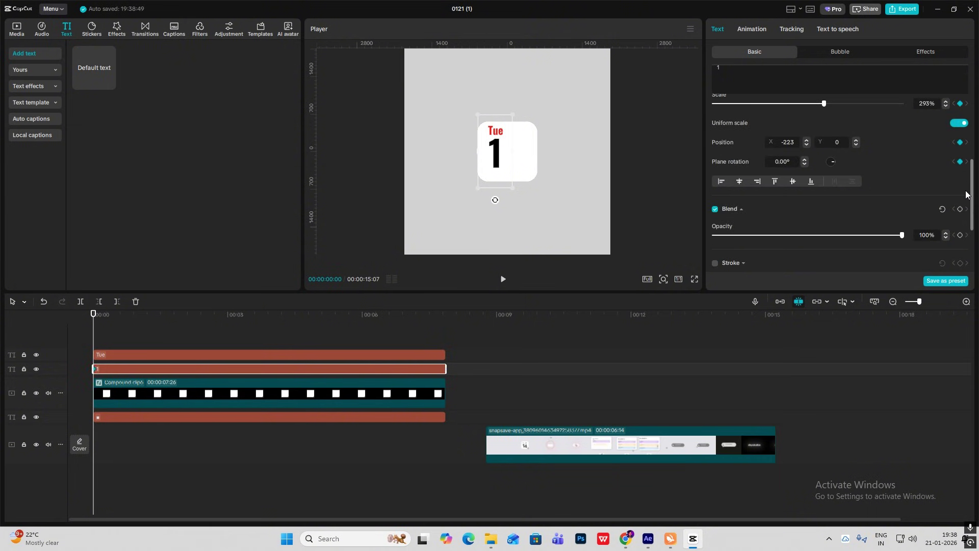
click(959, 209)
Add opacity and transform keyframes to the "1" at 00:00:00:26 and move its start position to about X -855, Y -813
drag(106, 330, 132, 339)
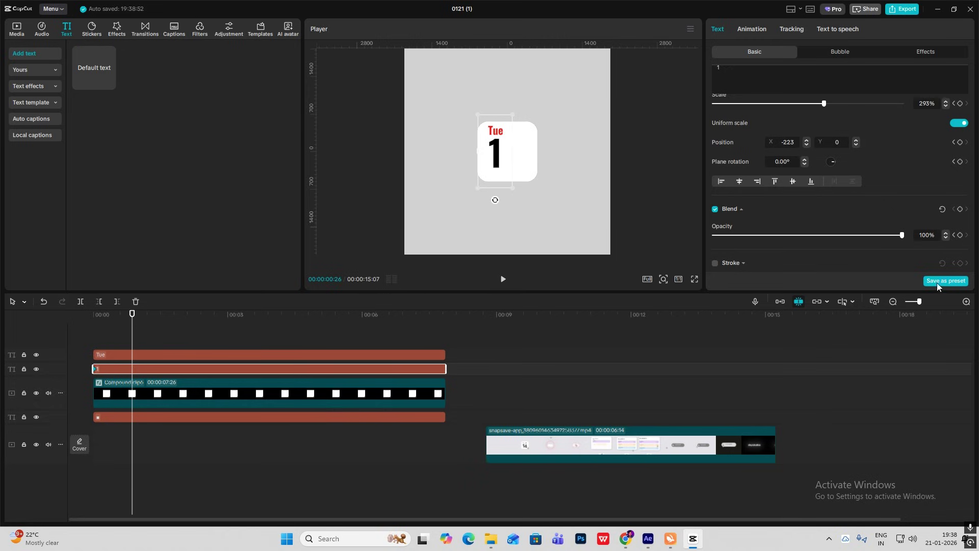
scroll(954, 225, up, 2)
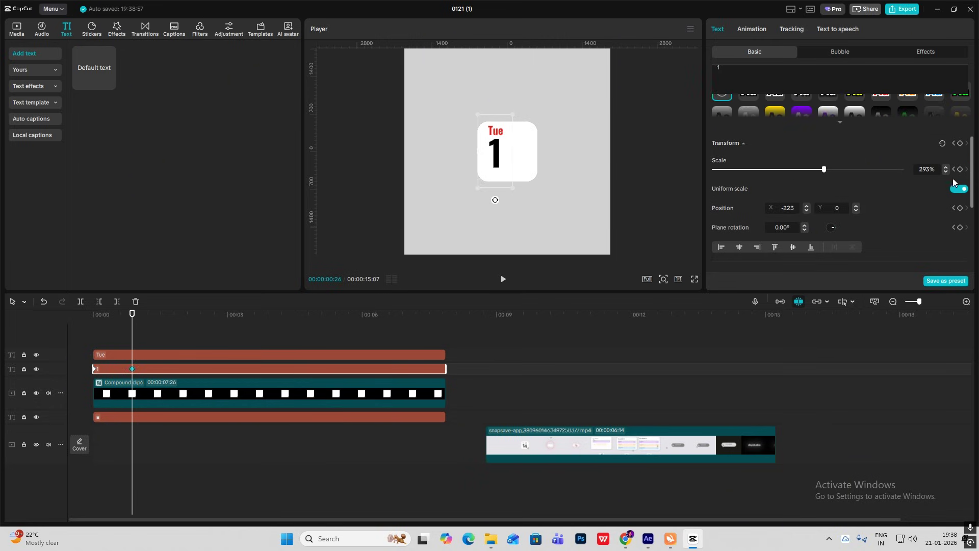
click(959, 144)
key(Home)
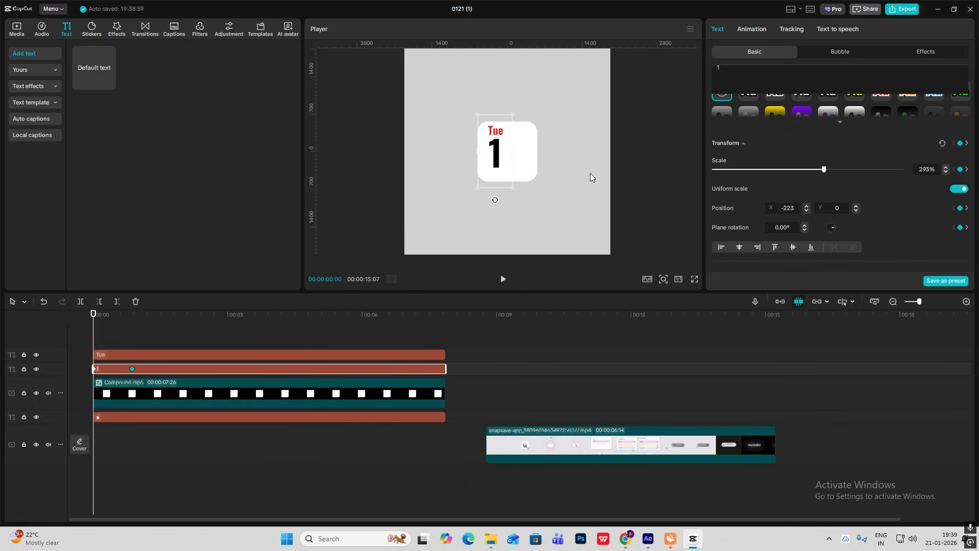
drag(498, 158, 465, 201)
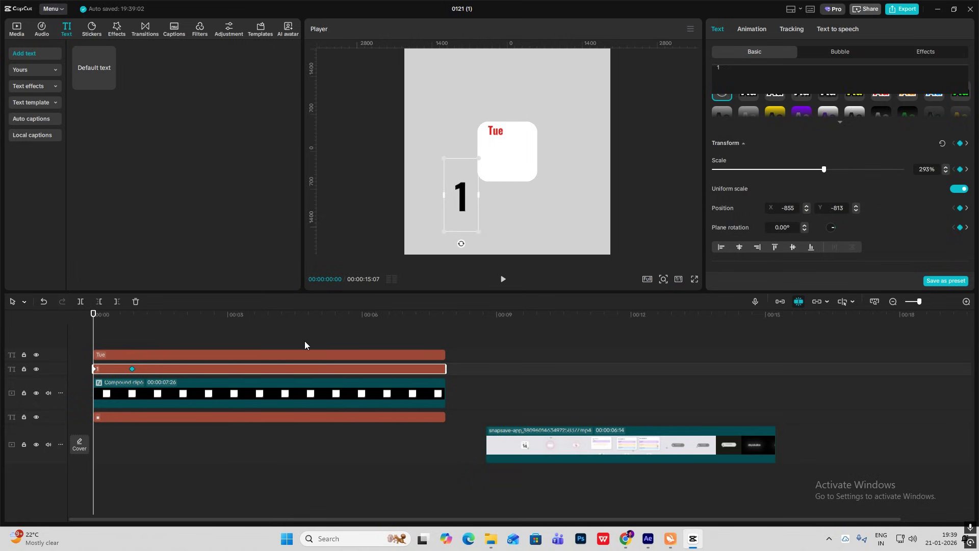
Apply the Cubic Out curve to both the x and y position keyframes of the "1" text
key(alt+k)
scroll(155, 379, up, 3)
click(134, 401)
click(306, 390)
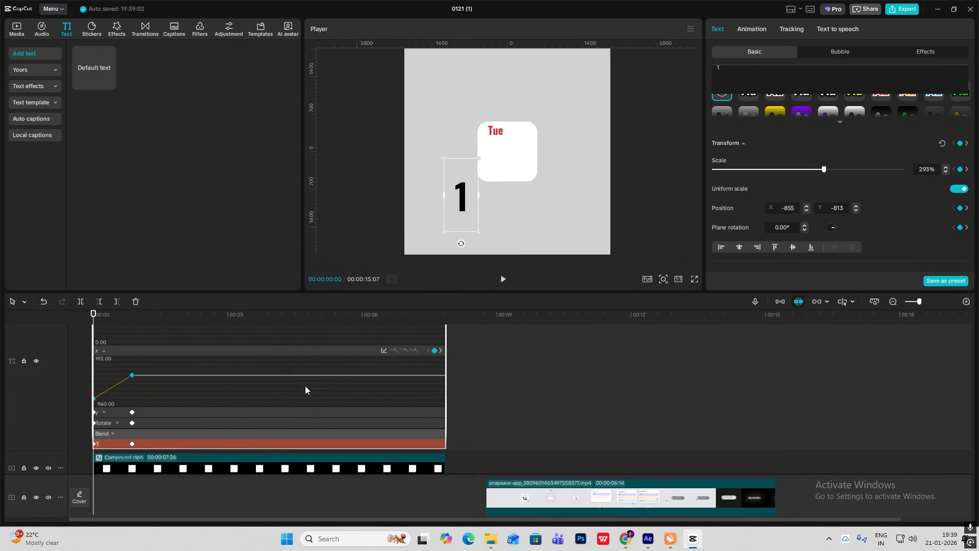
click(383, 351)
click(487, 439)
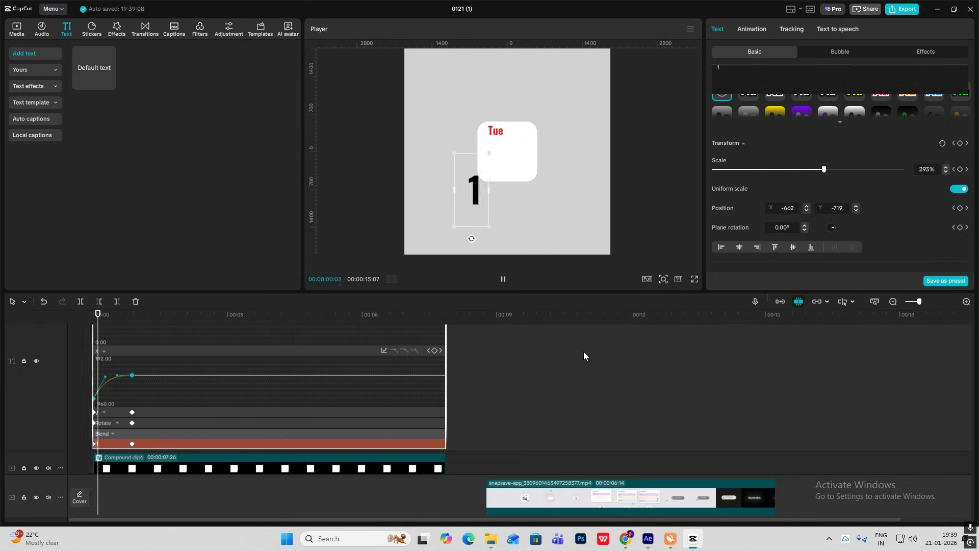
click(118, 411)
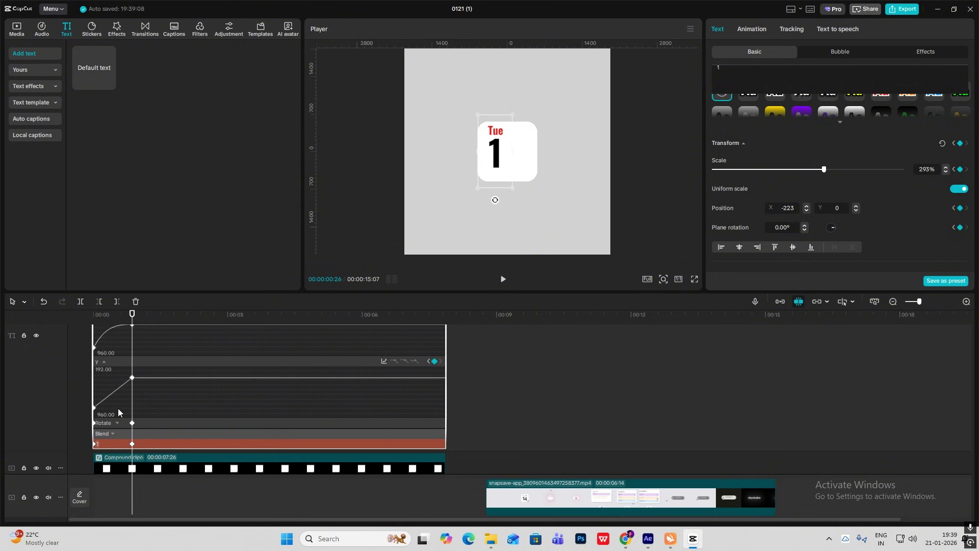
click(384, 360)
click(494, 439)
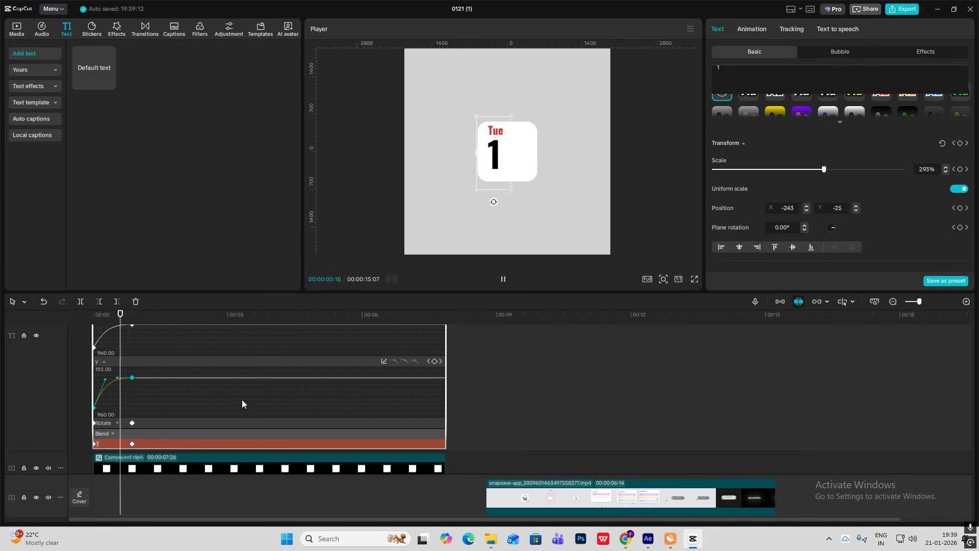
Set the "1" text's opacity to 0% at the start and apply the Cubic Out curve to its opacity keyframes
click(147, 424)
click(120, 434)
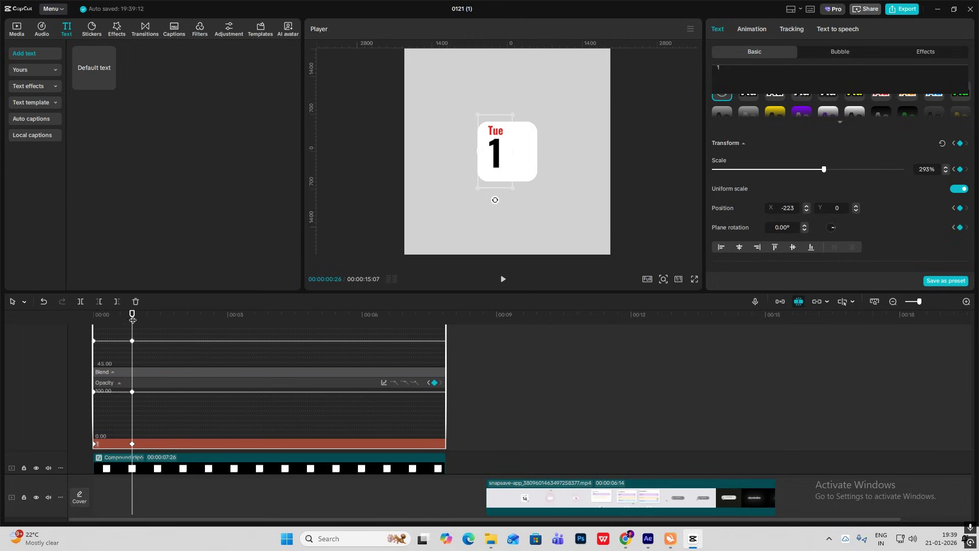
drag(132, 319, 41, 328)
scroll(775, 204, down, 3)
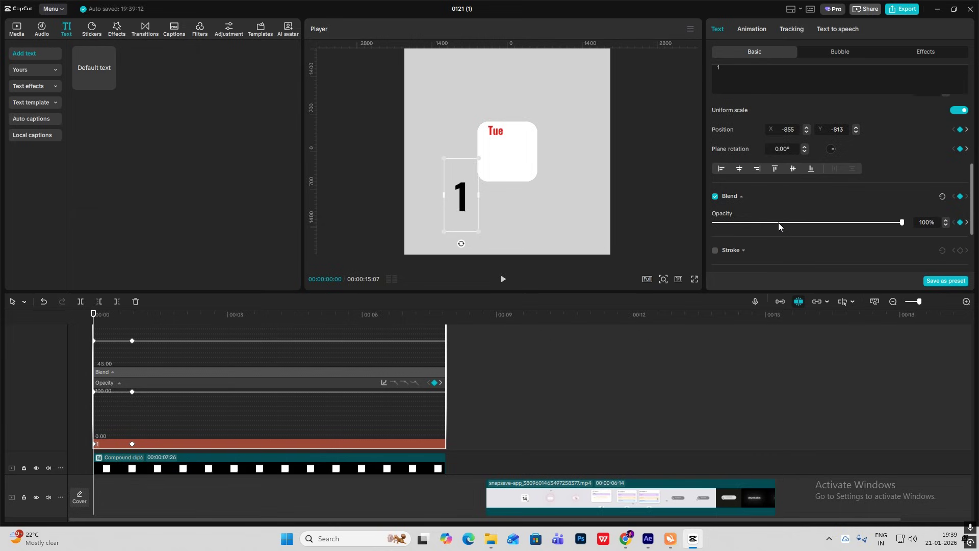
drag(775, 221, 83, 212)
click(112, 412)
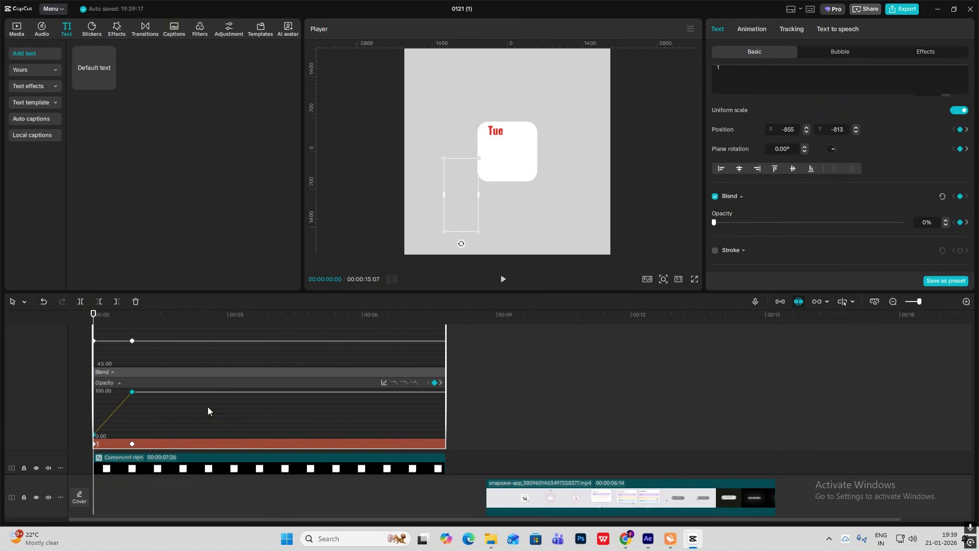
click(392, 383)
click(487, 443)
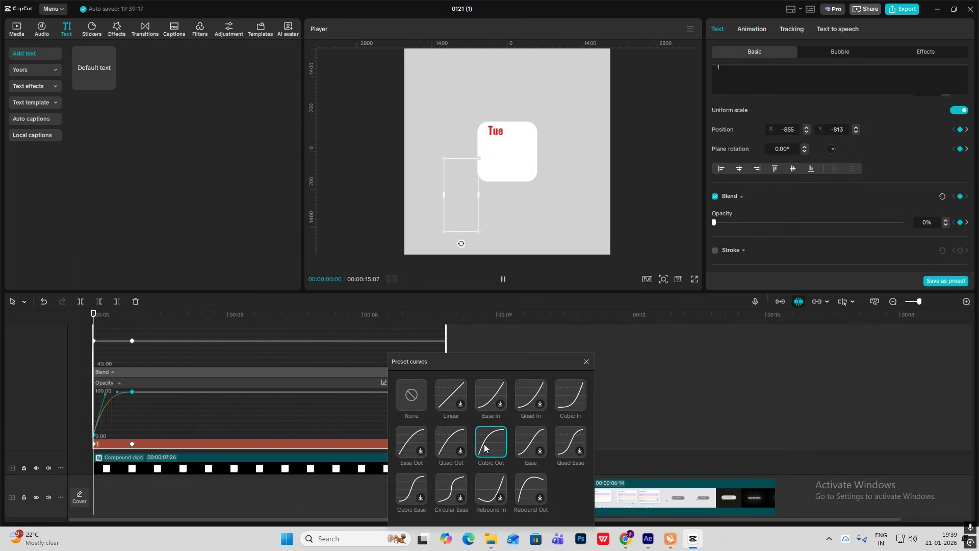
click(585, 362)
Play the animation from the start to check the entrance of the "1"
click(118, 330)
click(93, 332)
key(space)
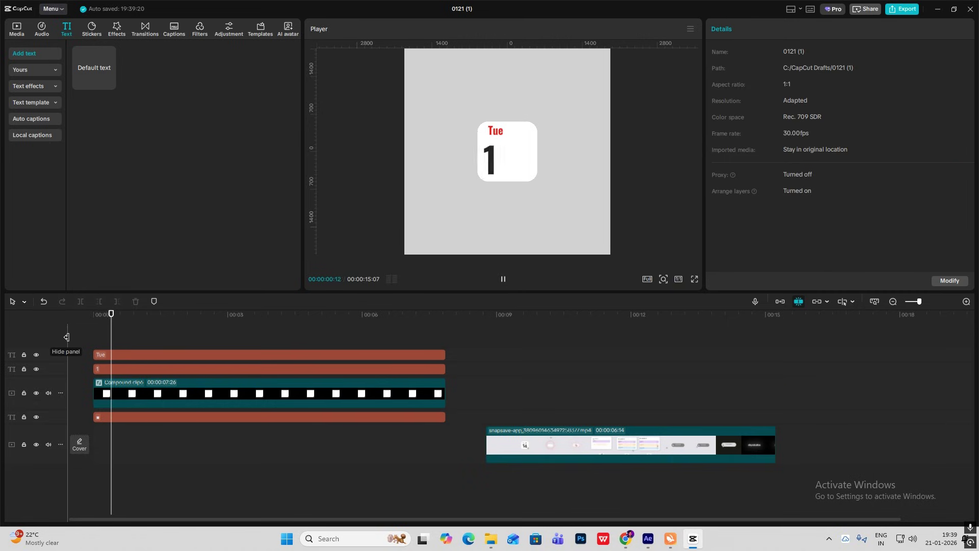
key(space)
Duplicate the animated "1" text clip and change the copy's text to 4
click(159, 371)
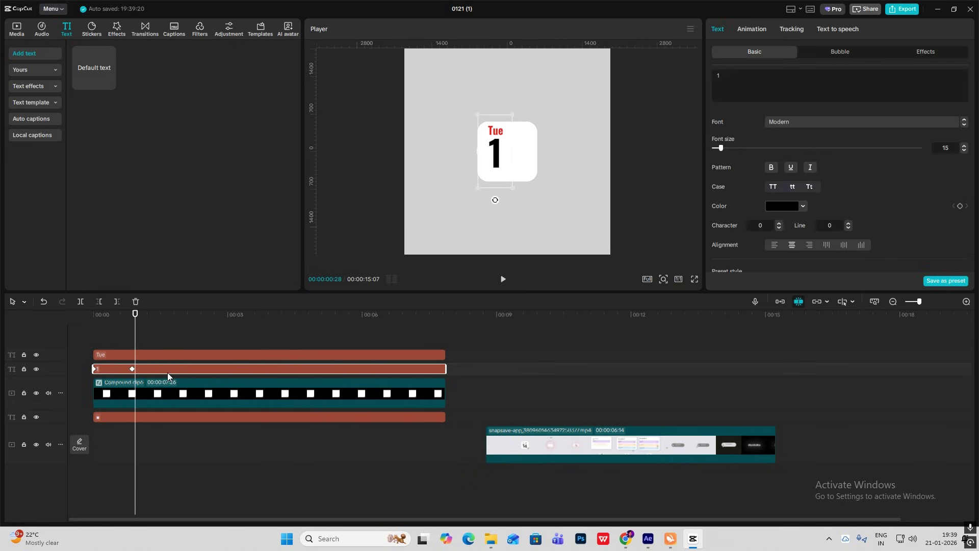
key(ctrl+c)
key(ctrl+v)
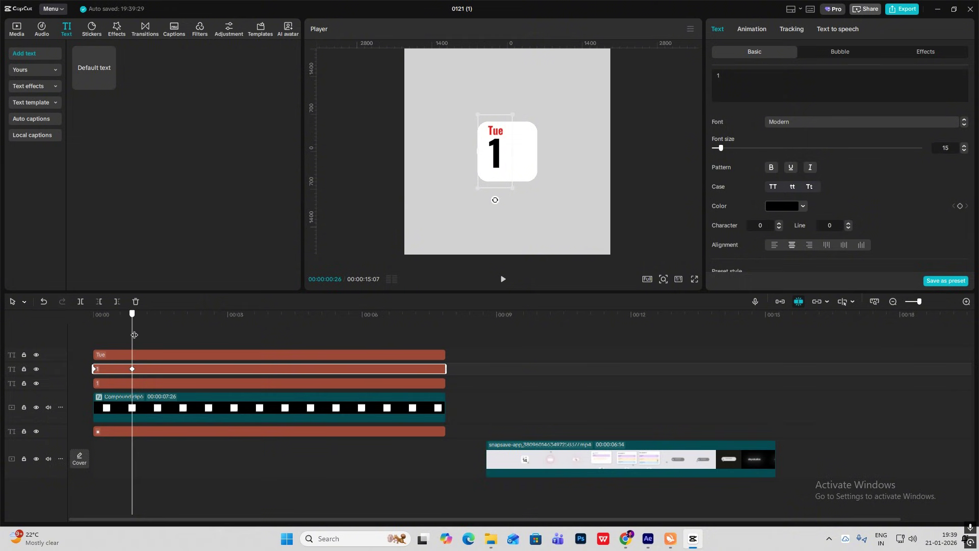
key(ctrl+a)
text(4)
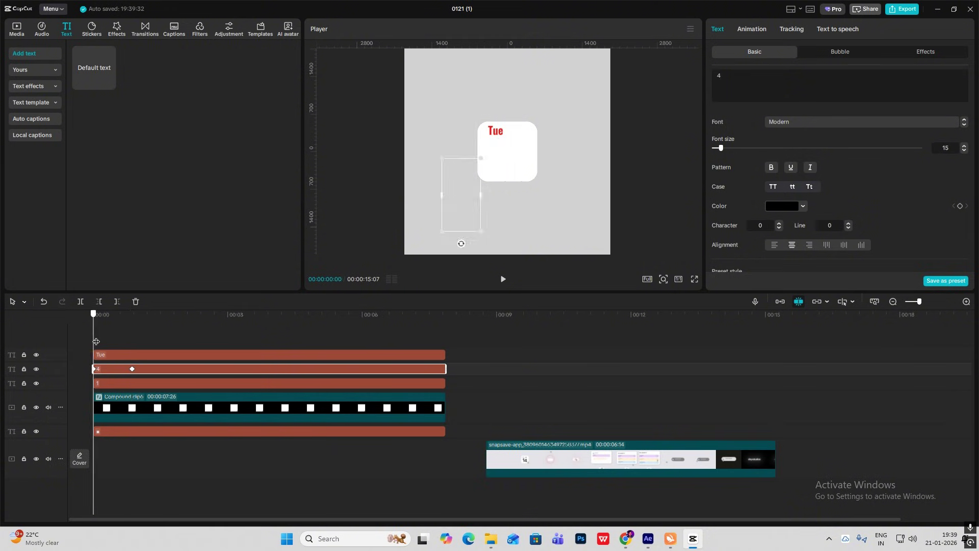
Place the "4" beside the "1" on the card at its end keyframe and shift its start-keyframe position right below the card
drag(500, 153, 517, 154)
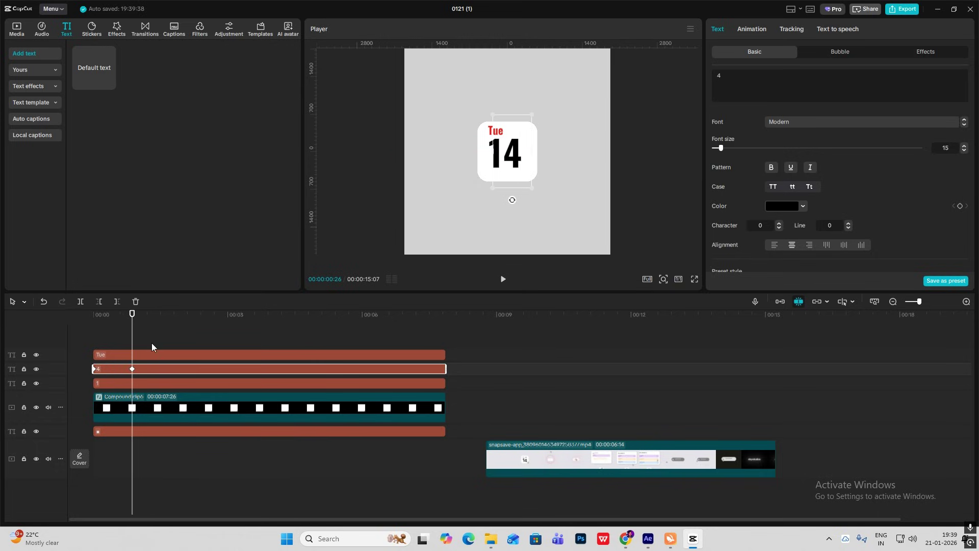
drag(133, 343, 93, 338)
drag(466, 213, 519, 210)
drag(93, 344, 124, 342)
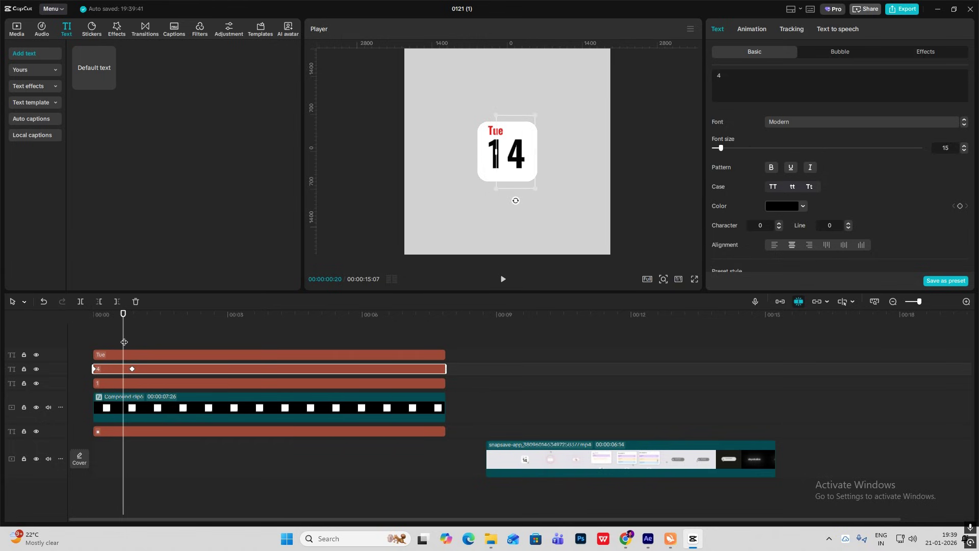
Apply the Cubic Out curve to the x position keyframes of the "4" text
key(alt+k)
scroll(136, 408, up, 1)
click(120, 381)
scroll(119, 360, up, 1)
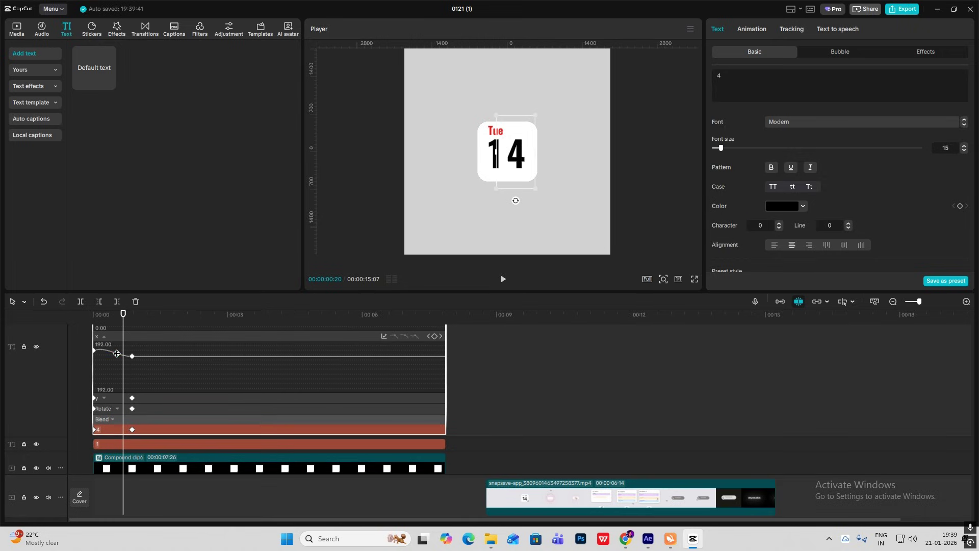
click(384, 335)
click(488, 421)
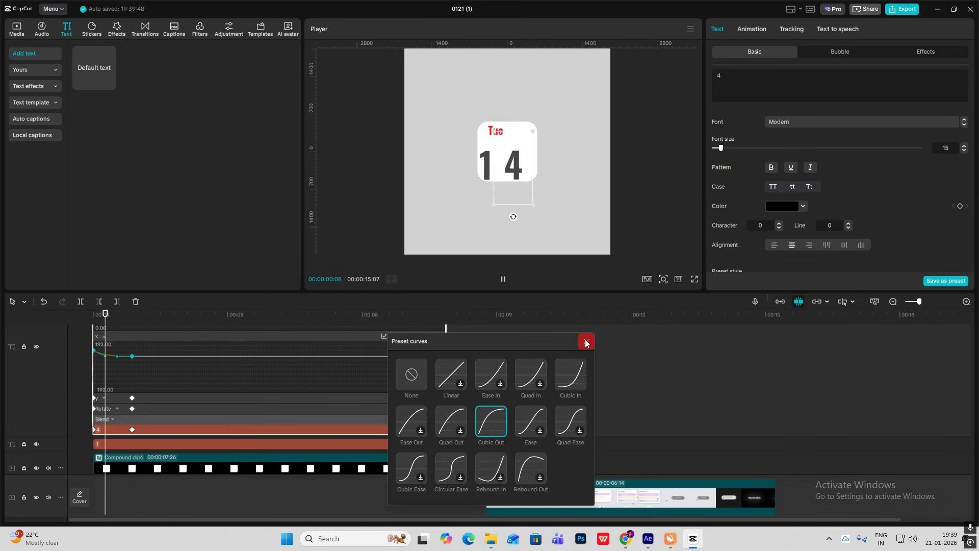
click(585, 342)
key(alt+k)
click(113, 335)
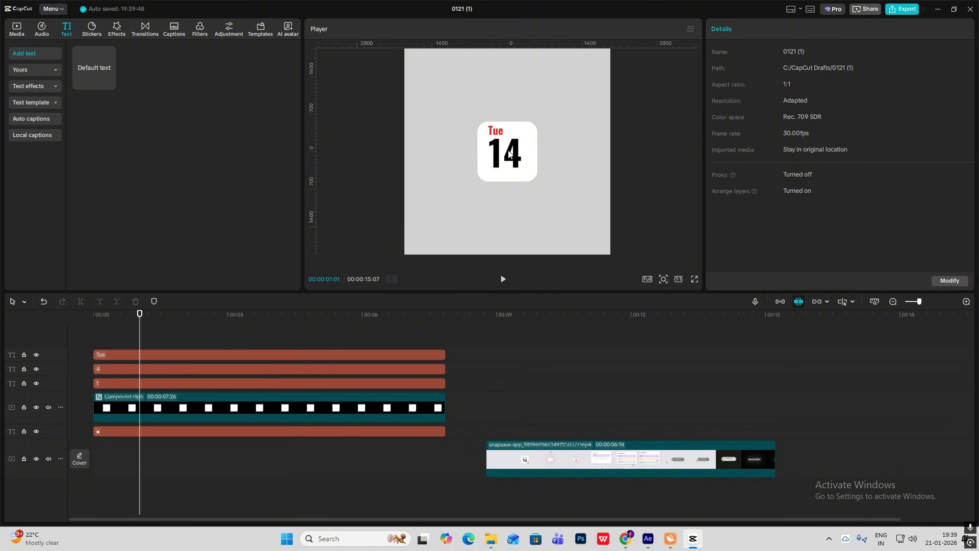
Check the weekday's entrance in the reference clip and add transform and blend keyframes to the "Tue" text at the start
drag(561, 315, 500, 315)
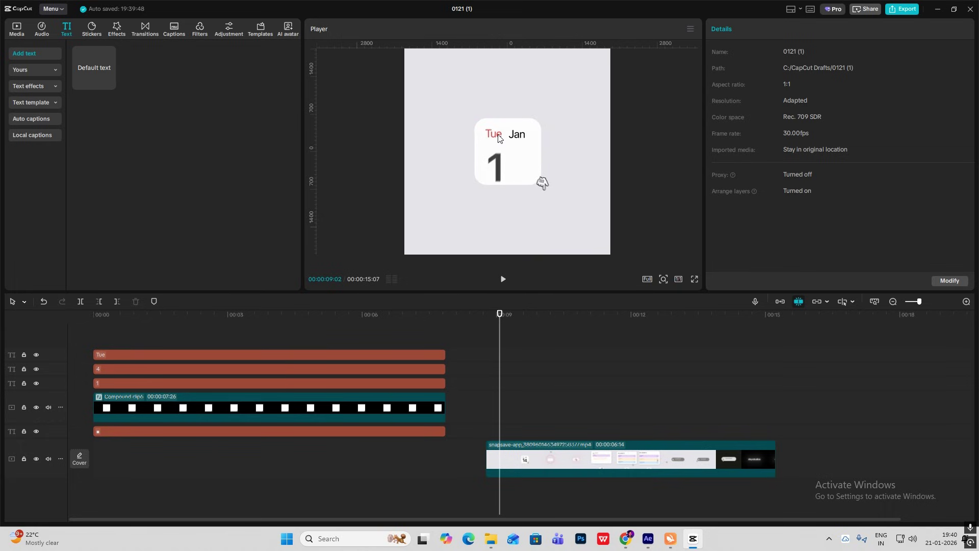
drag(498, 350, 93, 360)
click(111, 355)
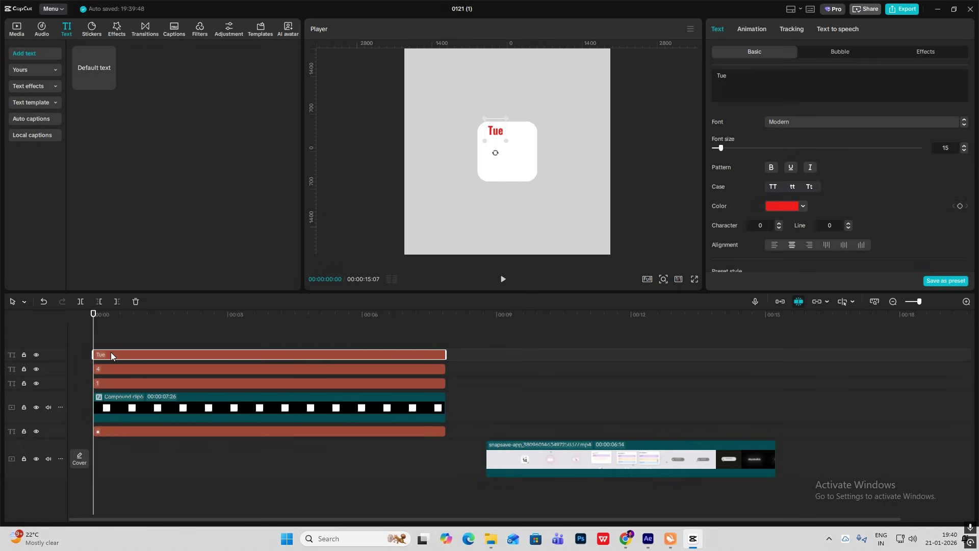
scroll(957, 205, down, 2)
scroll(956, 196, up, 2)
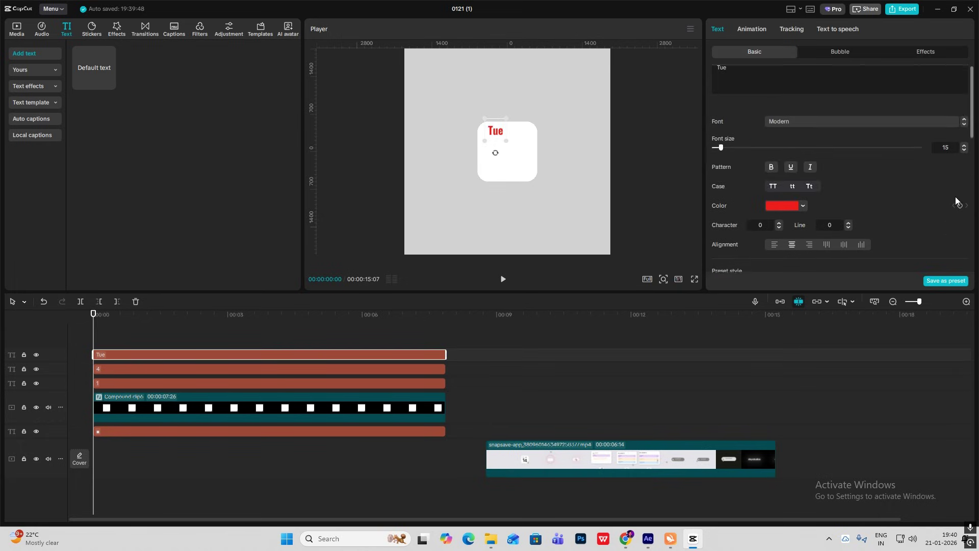
scroll(955, 172, down, 3)
scroll(955, 171, down, 1)
click(960, 162)
scroll(959, 168, down, 2)
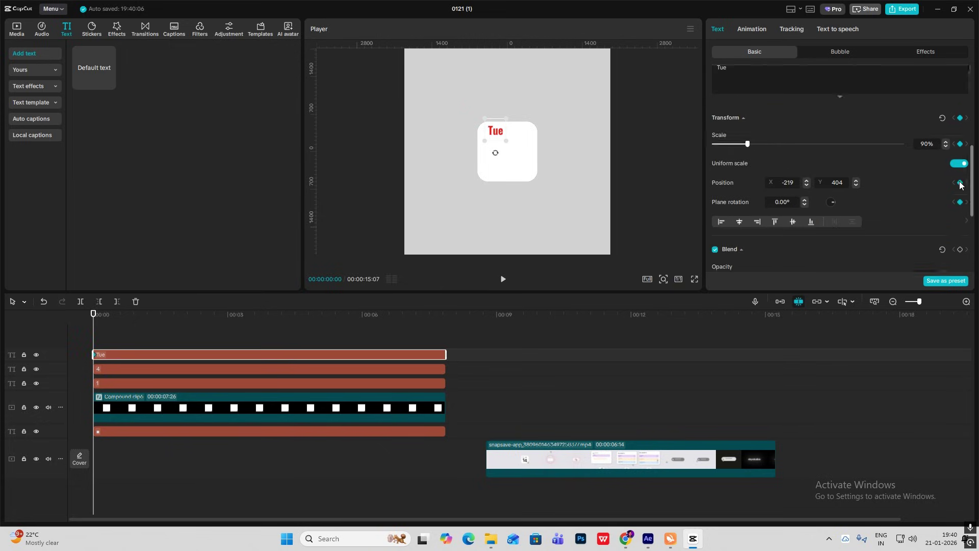
click(959, 204)
Add transform and blend keyframes to the "Tue" text at 00:00:00:26
mouse_move(94, 354)
mouse_down()
mouse_move(132, 354)
mouse_move(93, 352)
mouse_up()
scroll(955, 163, up, 3)
click(960, 145)
scroll(959, 163, down, 4)
click(960, 183)
At the start keyframe, move "Tue" above the card to about X -404, Y 989 and set its opacity to 0%
drag(496, 134, 495, 104)
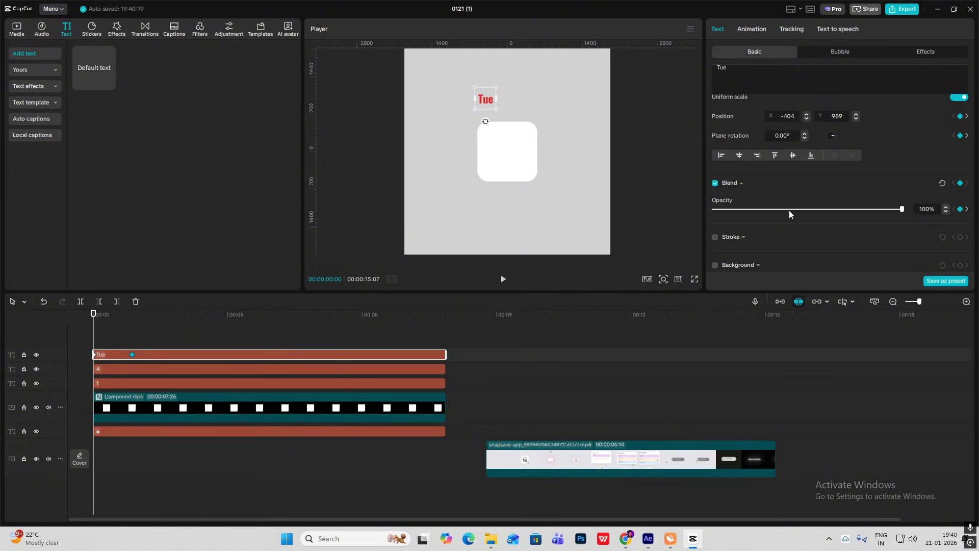
drag(901, 209, 712, 210)
drag(93, 314, 132, 314)
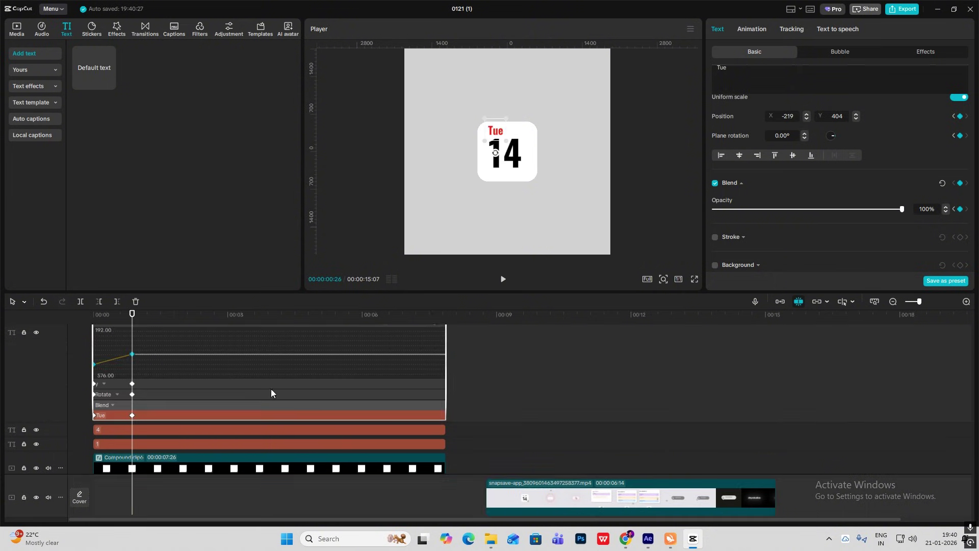
Apply the Cubic Out curve to the x and y position keyframes of the "Tue" text
click(383, 356)
click(491, 442)
click(586, 362)
click(104, 419)
click(383, 369)
click(491, 441)
click(586, 362)
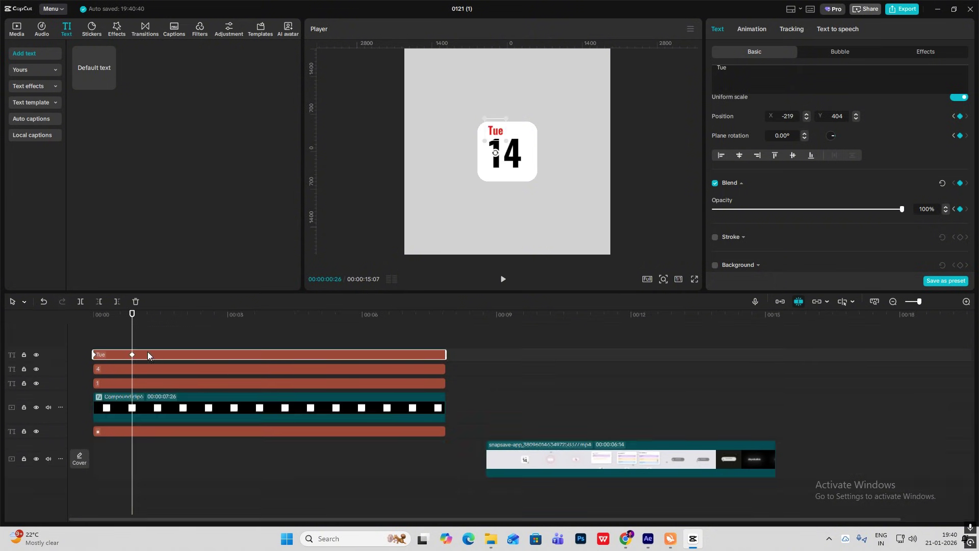
Duplicate the animated "Tue" text clip, change the copy's text to "Jan" and set its color to black (000000)
text(Jan)
click(803, 206)
click(752, 345)
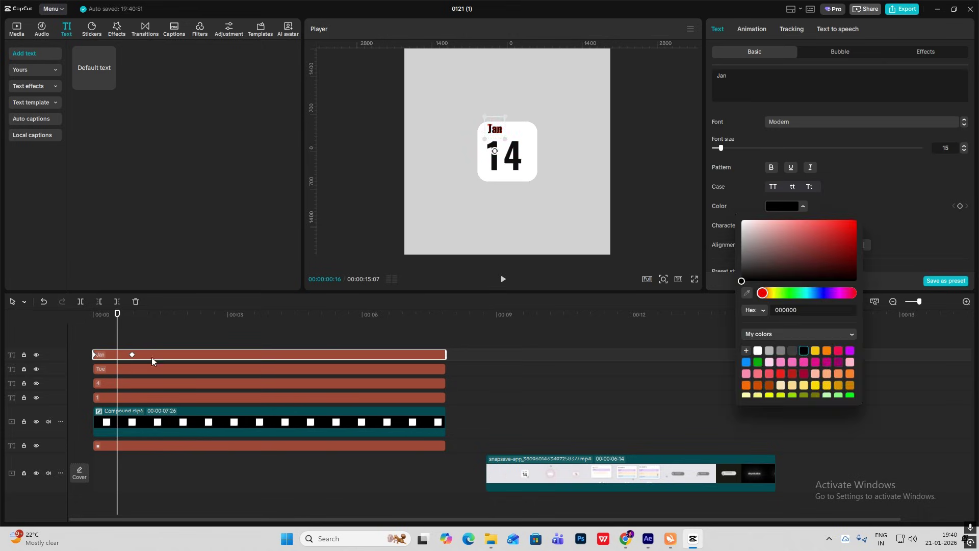
Position the "Jan" text to the right of "Tue" on the card at its end keyframe and adjust its starting position
click(95, 330)
drag(94, 330, 132, 330)
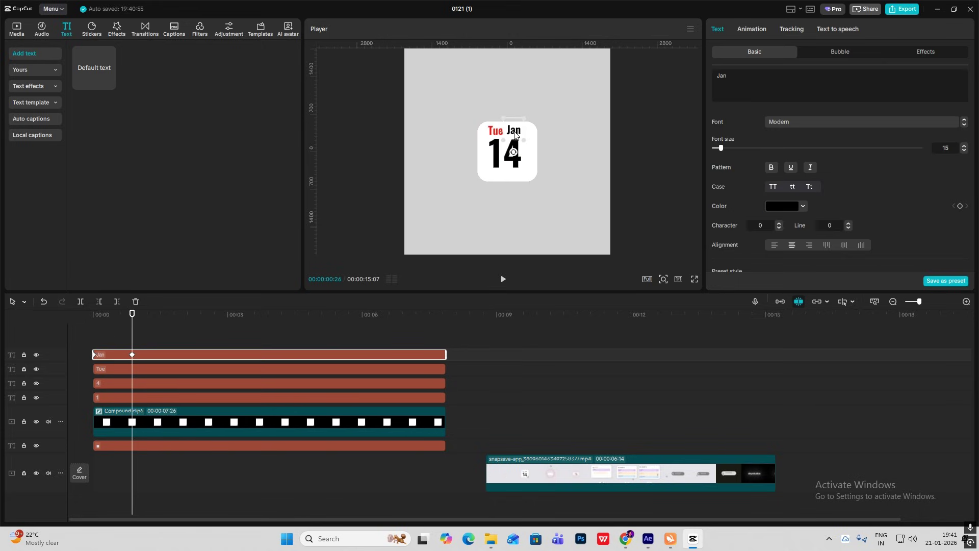
click(383, 355)
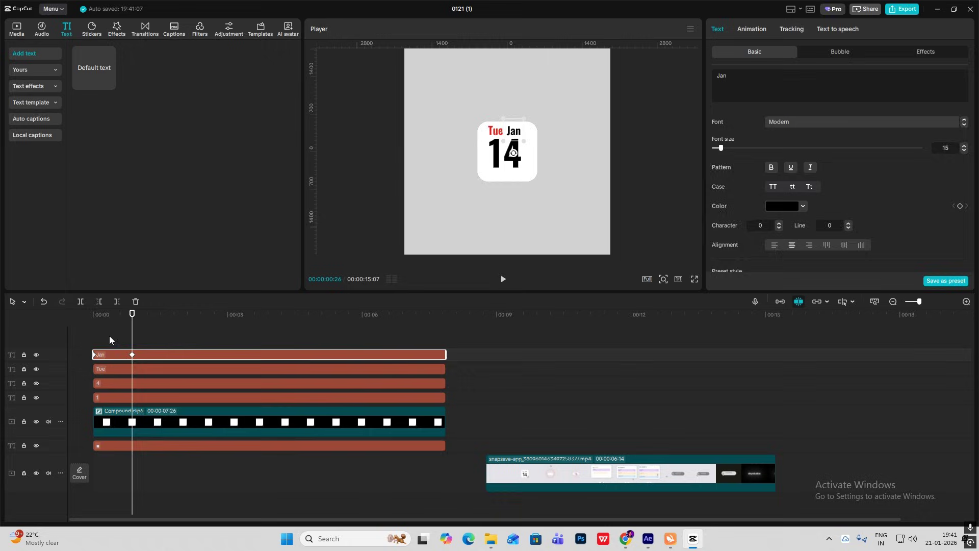
drag(109, 336, 94, 335)
click(520, 164)
drag(491, 421, 48, 369)
Add transform keyframes to the card's compound clip at the start and at 00:00:00:25, with the starting X position at -404
click(102, 416)
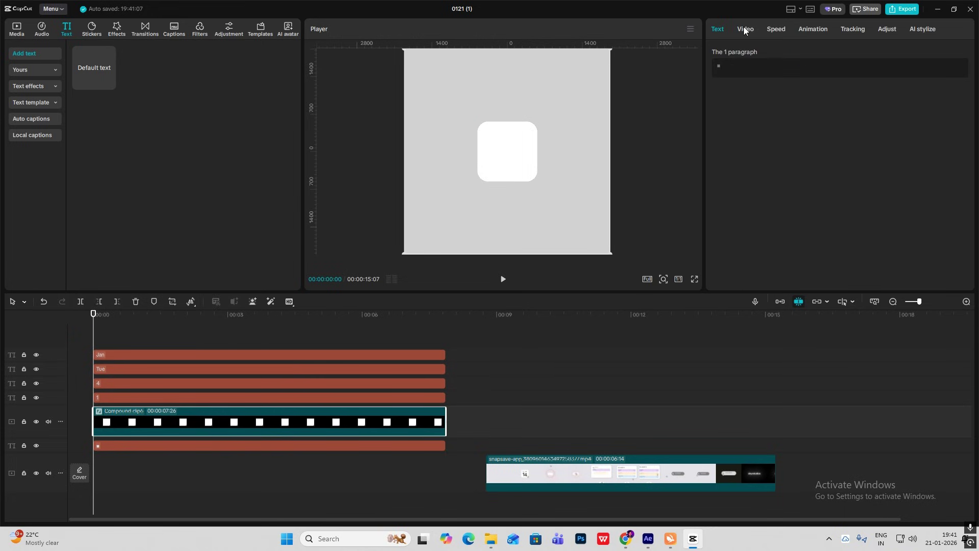
click(745, 30)
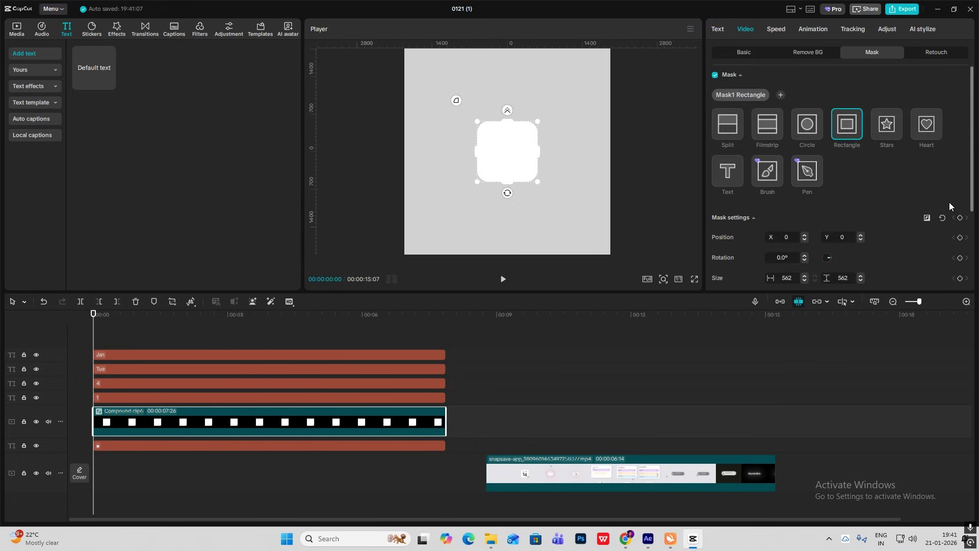
click(746, 53)
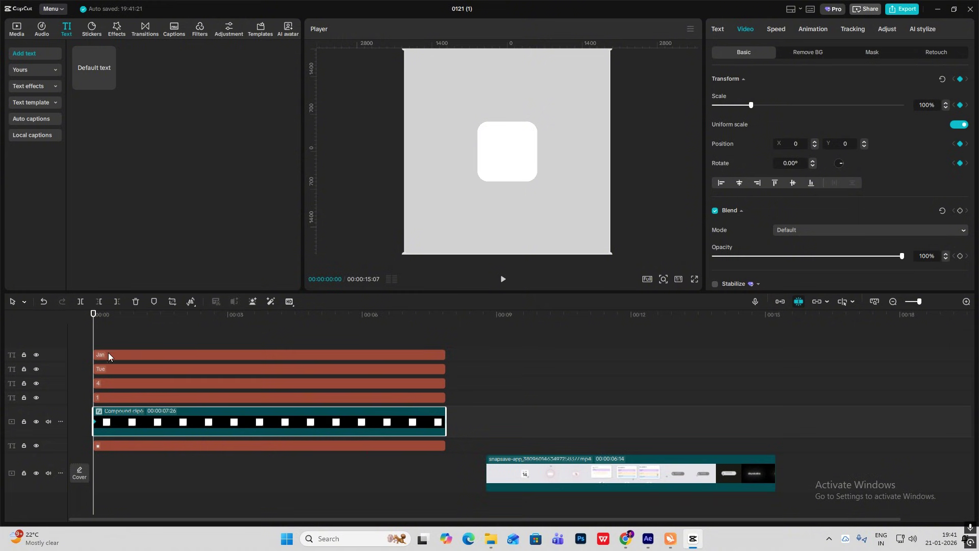
drag(92, 331, 131, 347)
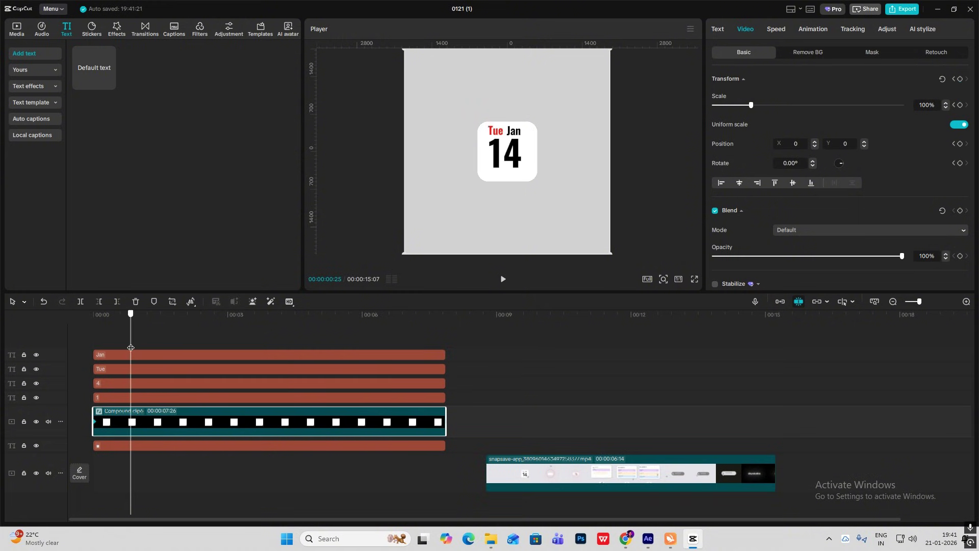
click(960, 78)
key(Home)
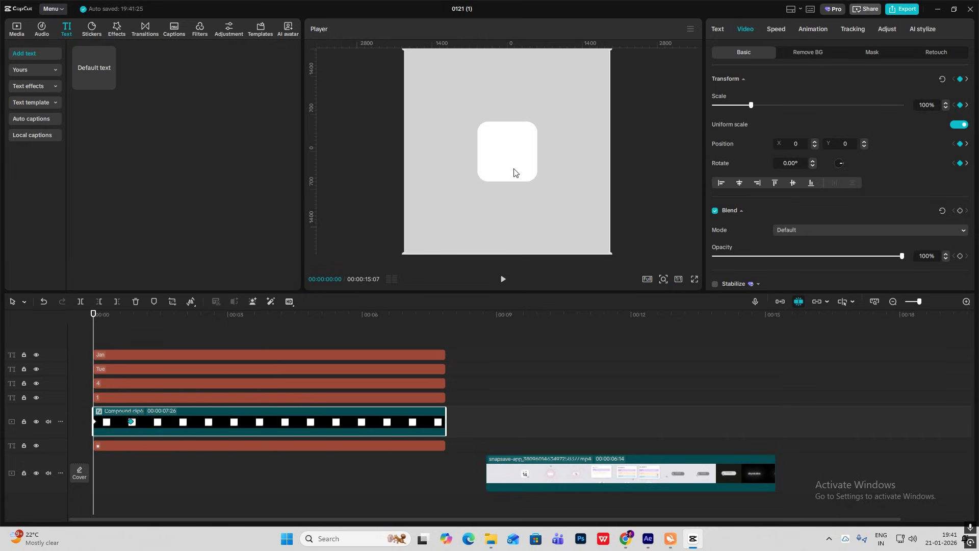
drag(514, 169, 492, 175)
Apply the Cubic Out curve to the x position keyframes of the card's compound clip
click(141, 422)
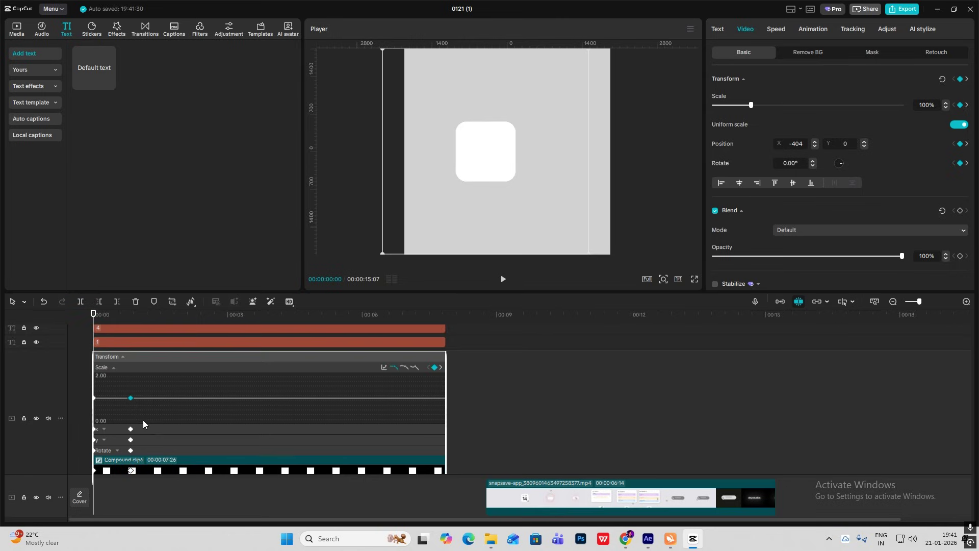
click(118, 430)
click(384, 378)
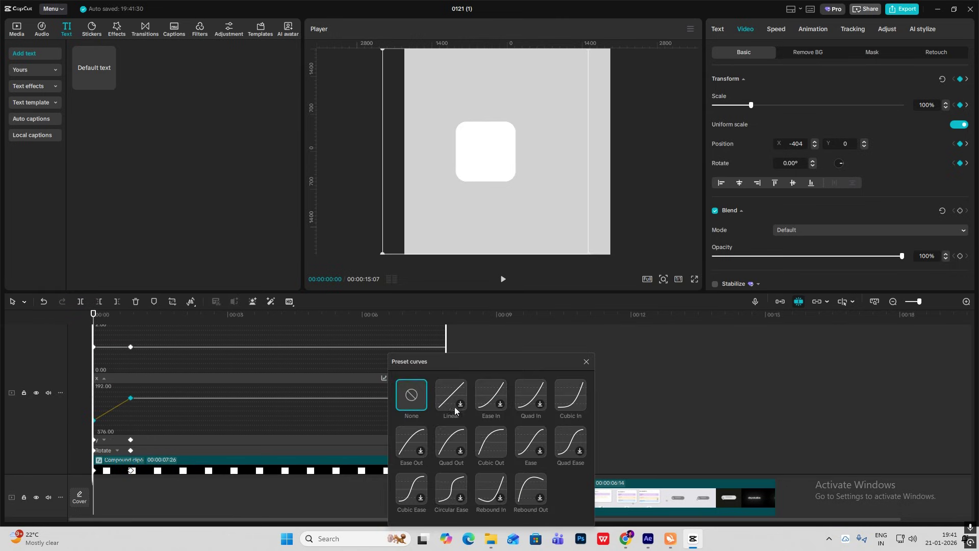
click(491, 442)
click(587, 362)
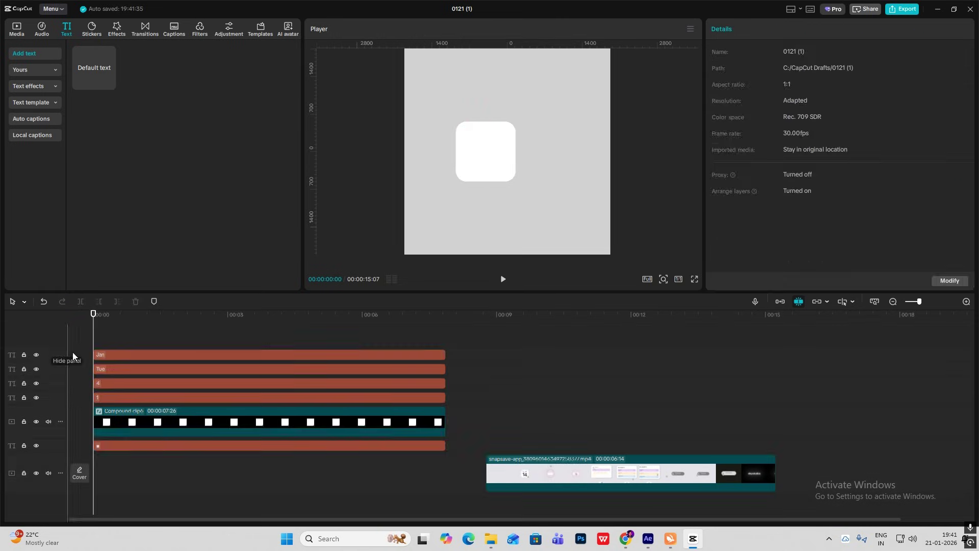
Add a blend keyframe to the card's compound clip at 00:00:00:25 and set its opacity to 0% at the start
click(136, 418)
click(746, 30)
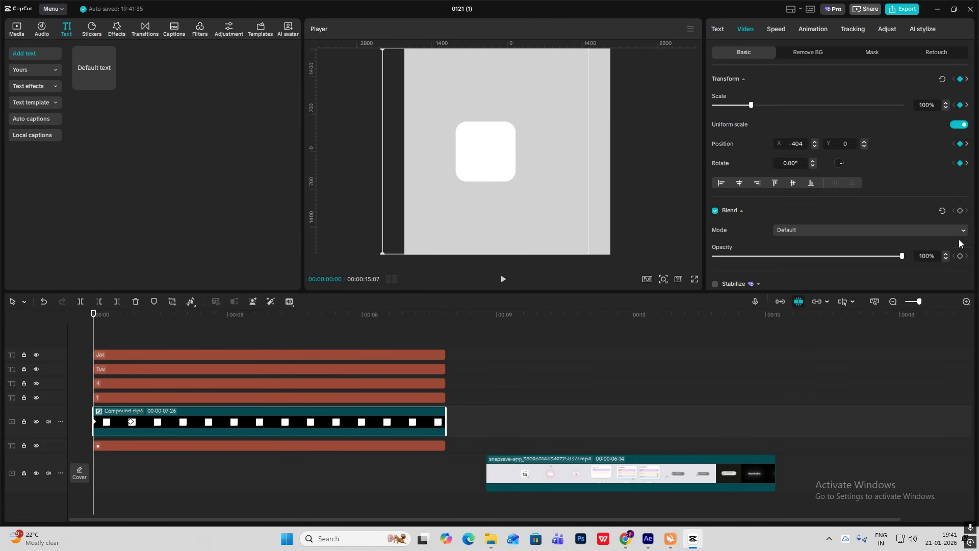
drag(94, 352, 131, 356)
click(962, 212)
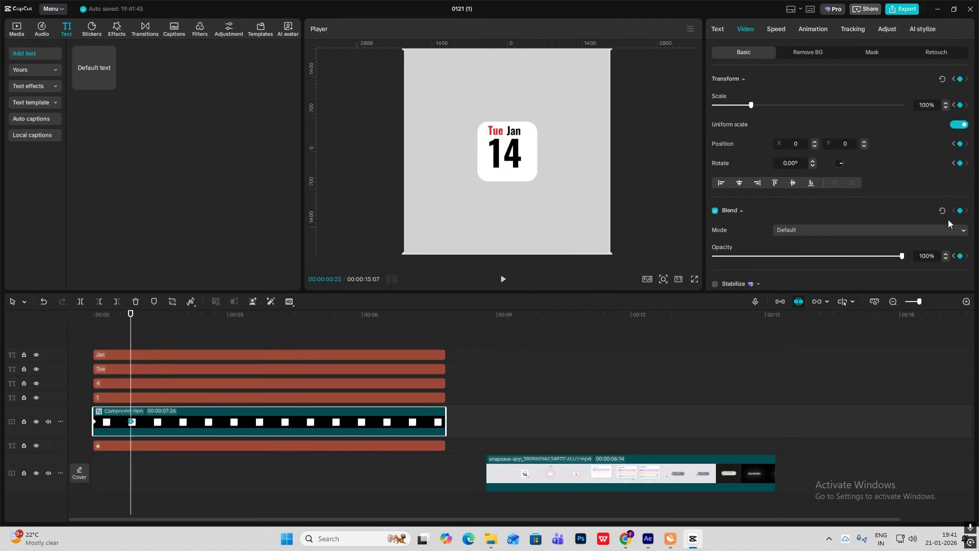
click(953, 256)
drag(901, 257, 493, 259)
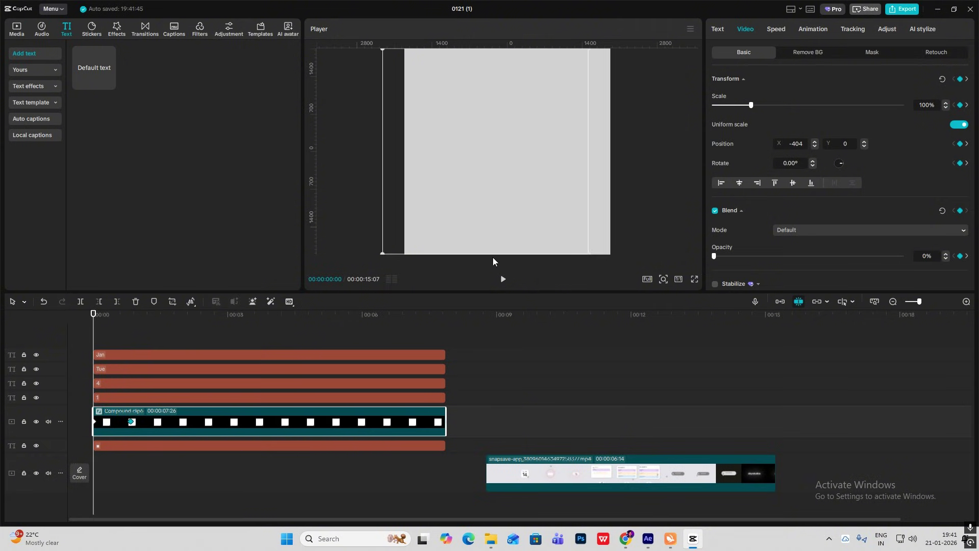
Apply the Cubic Out curve to the opacity keyframes of the card's compound clip
click(242, 402)
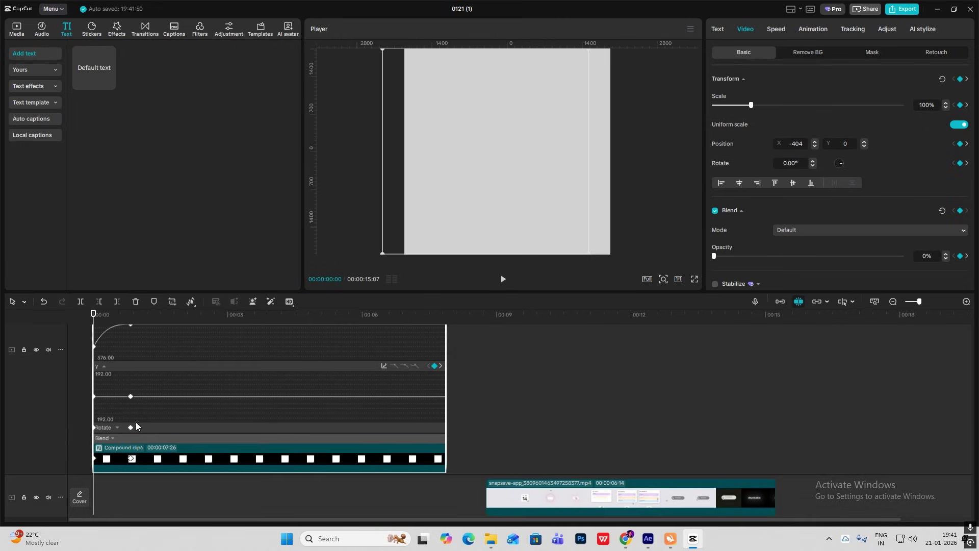
click(112, 438)
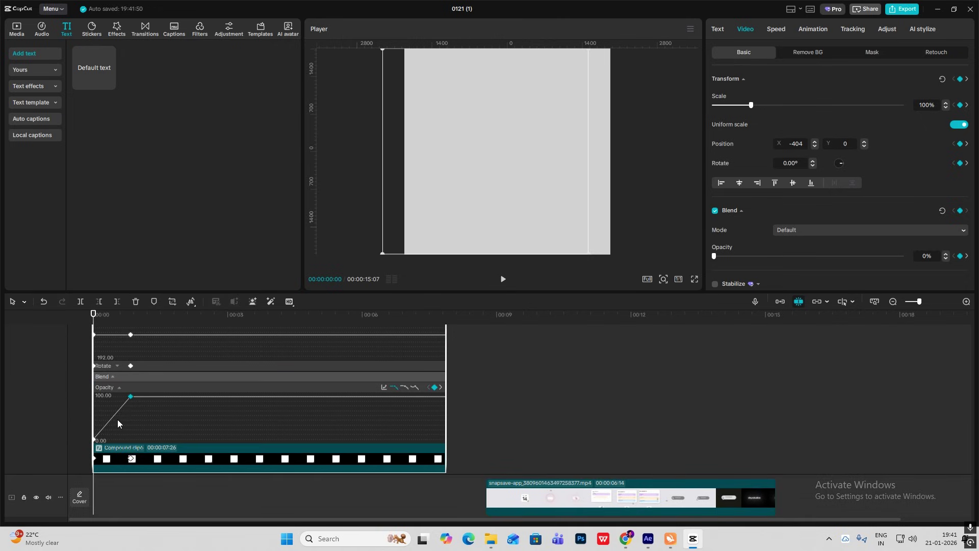
click(387, 387)
click(494, 440)
click(197, 381)
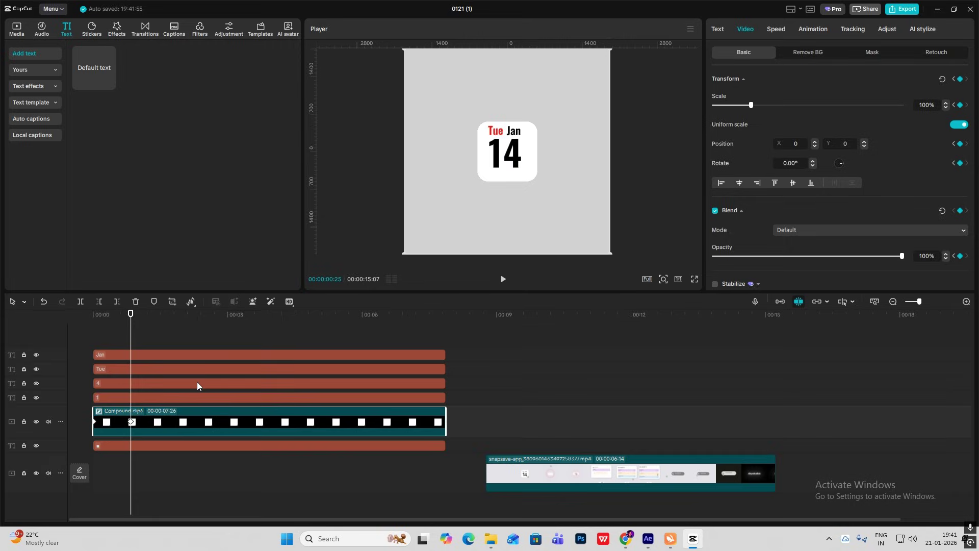
Play the animation from the start to check the combined entrance of the card and date texts
click(120, 336)
key(Home)
key(space)
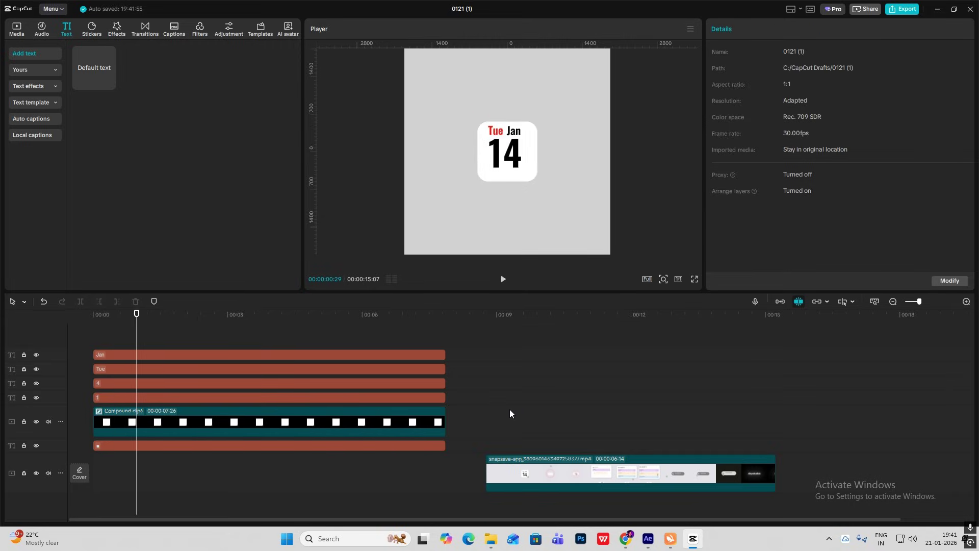
mouse_move(488, 415)
mouse_down()
mouse_move(505, 416)
mouse_move(492, 420)
mouse_up()
key(Home)
Apply the Camera Shake video effect to the card's compound clip and return to the start of the timeline
click(121, 424)
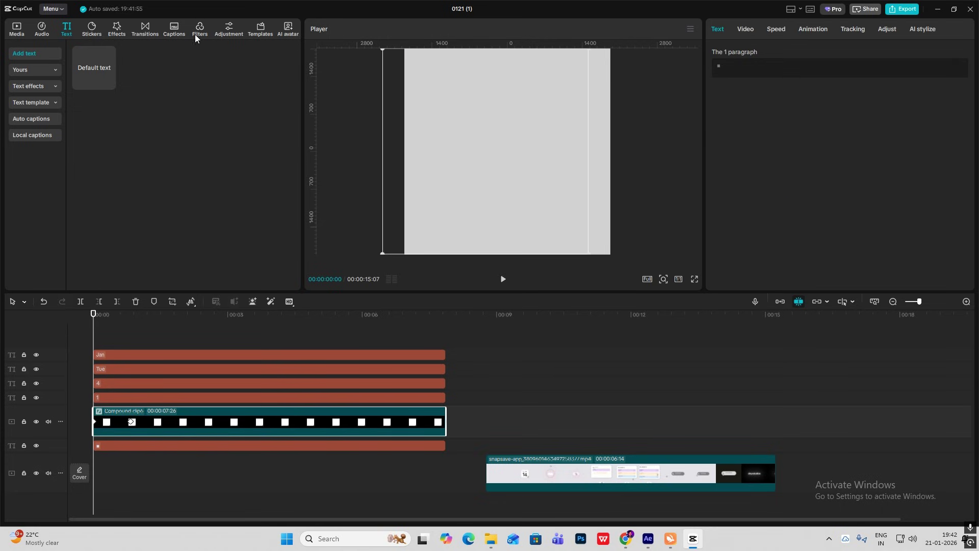
click(117, 29)
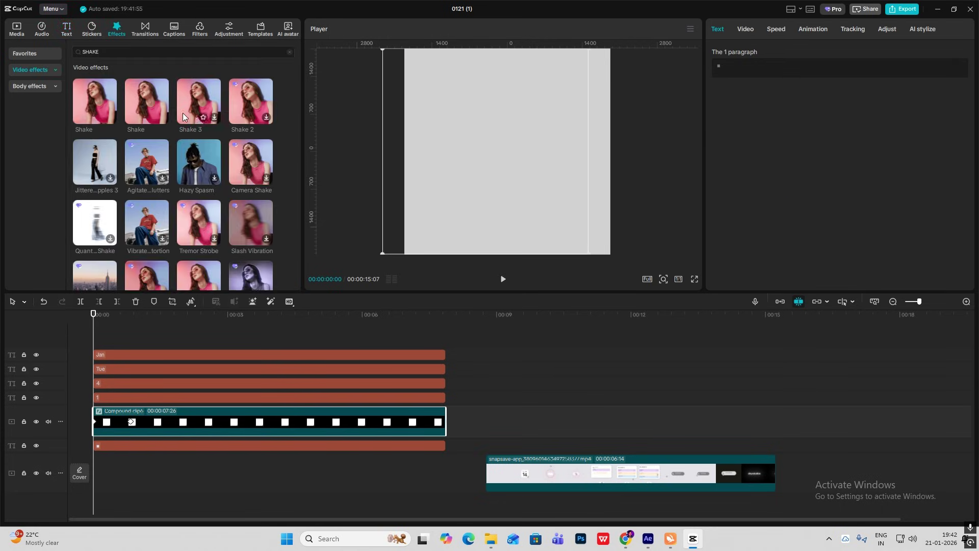
click(259, 162)
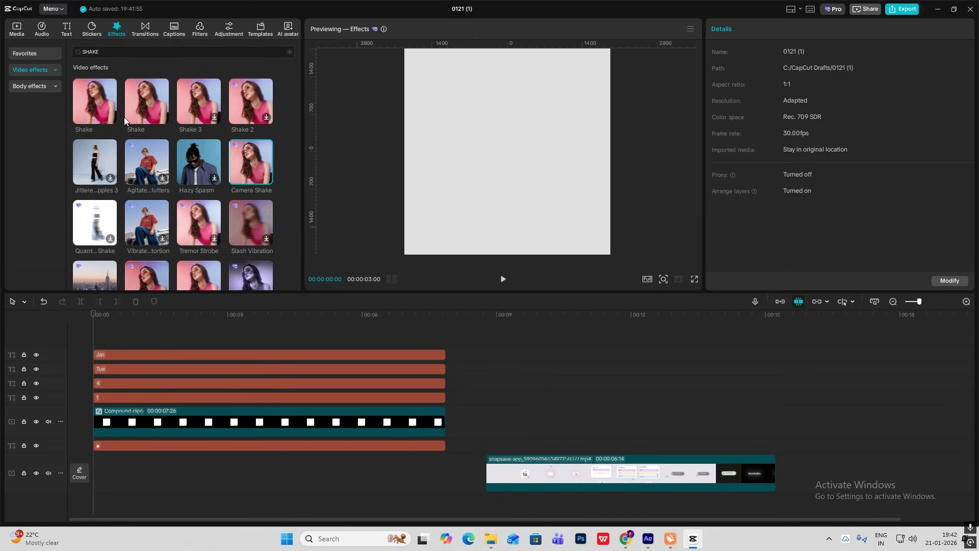
drag(148, 89, 98, 423)
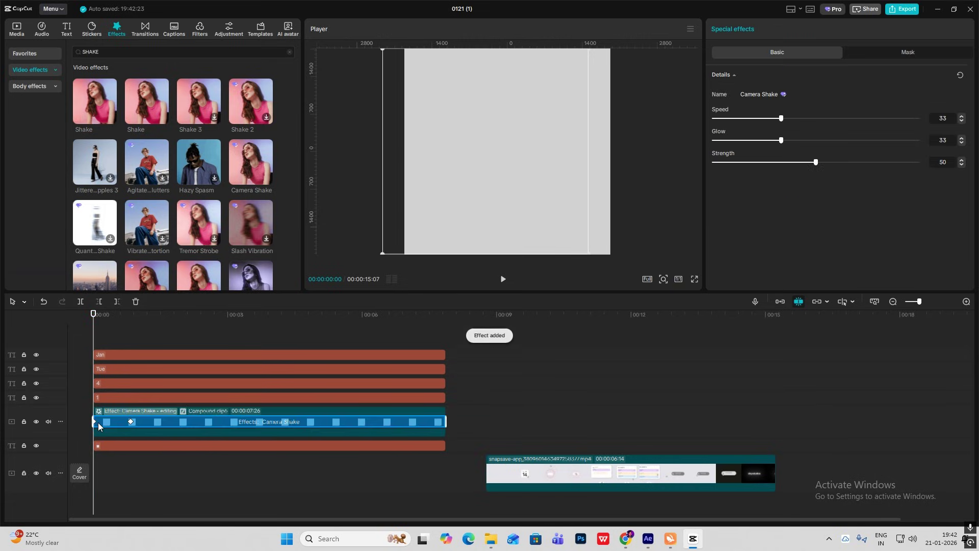
key(Home)
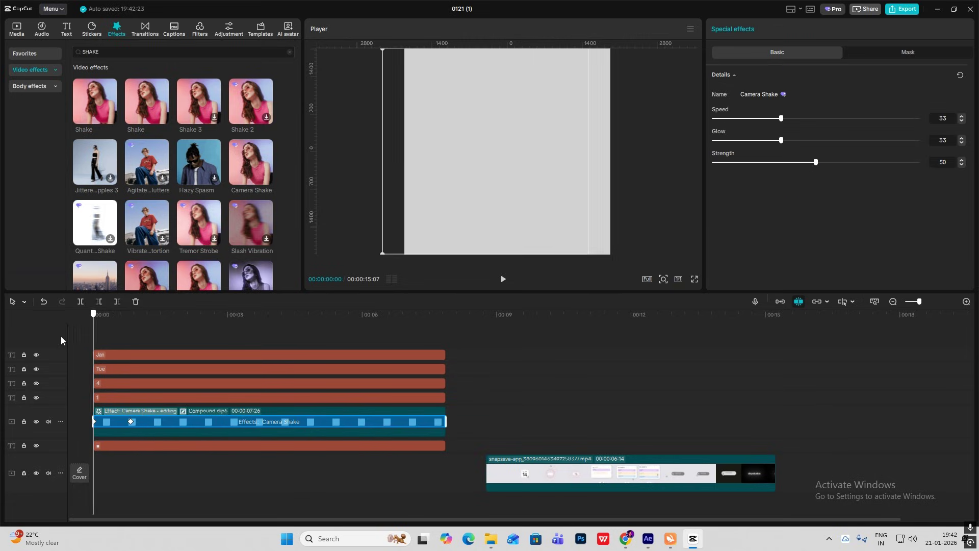
Set the Camera Shake effect to speed 55, glow 53 and strength 68, and trim its end to 00:00:00:29
key(space)
key(space)
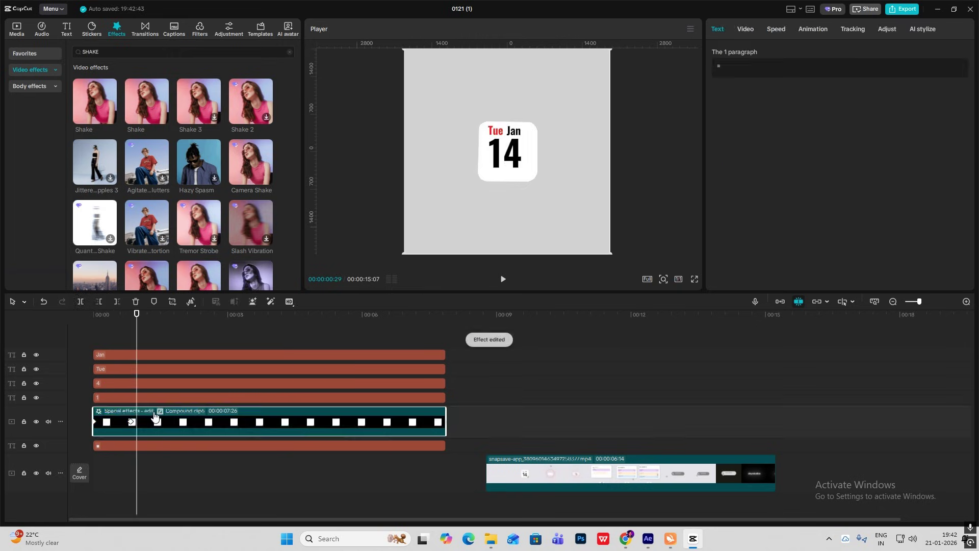
click(133, 412)
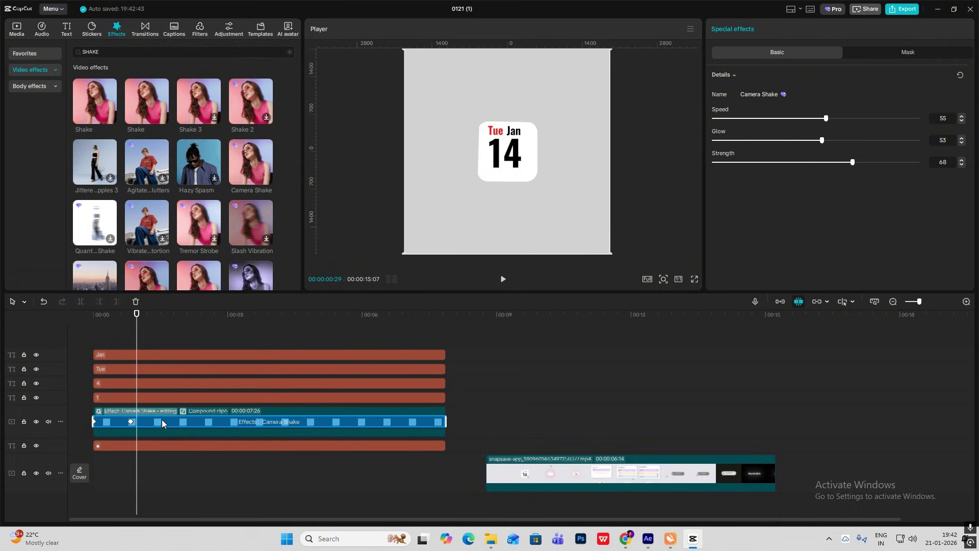
drag(446, 421, 137, 421)
click(106, 344)
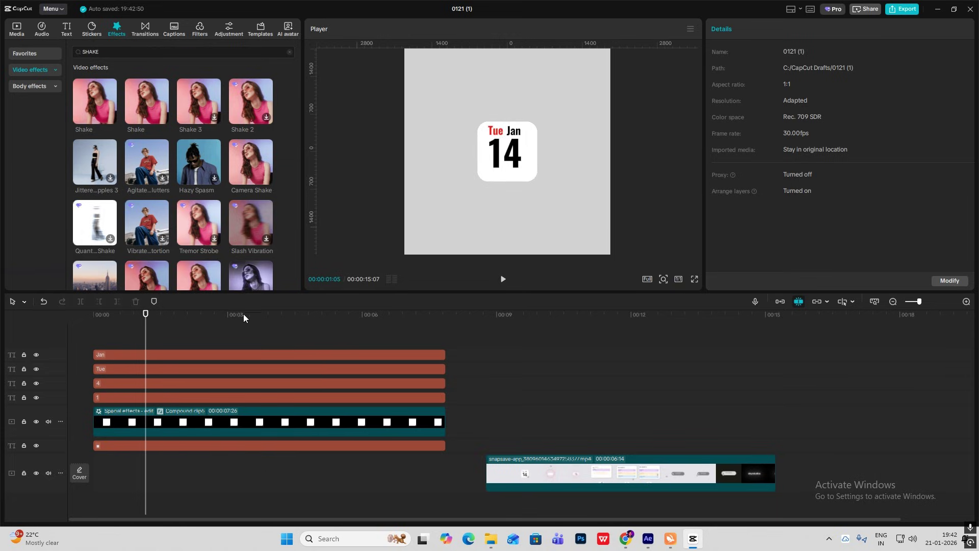
Scrub back from about one second to the start to check the card's shake against the date texts
click(146, 315)
drag(146, 345, 119, 342)
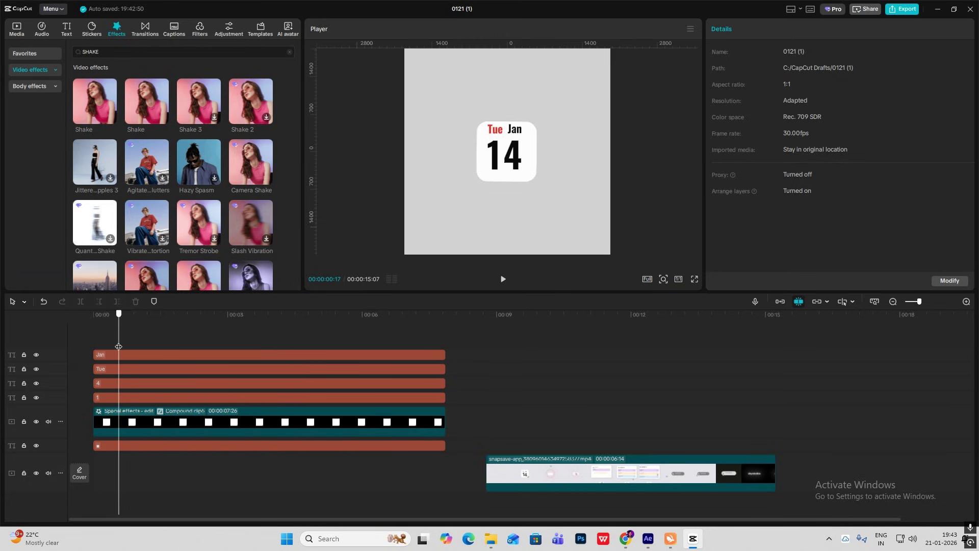
drag(118, 346, 95, 339)
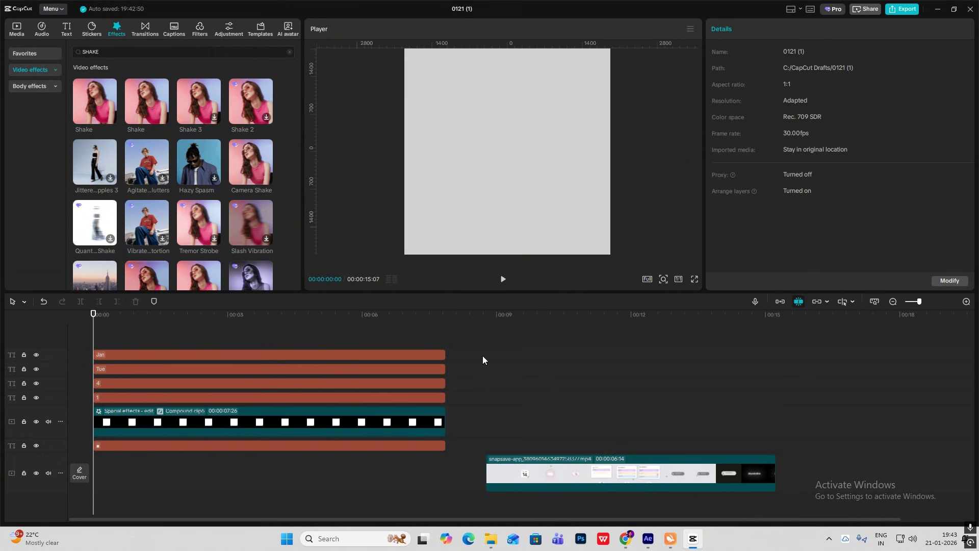
Combine the four date text clips (Jan, Tue, 4 and 1) into one compound clip
drag(483, 357, 361, 396)
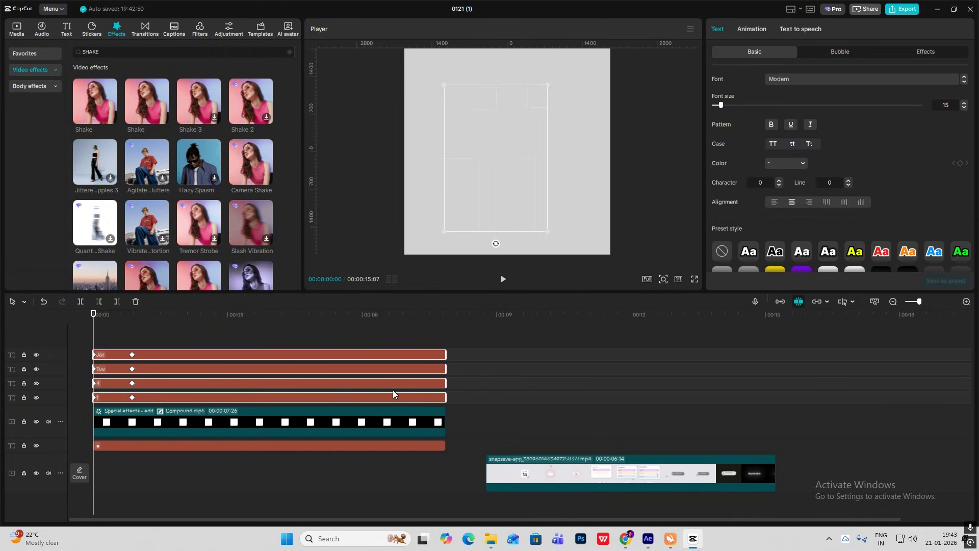
key(alt+g)
mouse_move(106, 343)
mouse_down()
mouse_move(136, 351)
mouse_move(105, 355)
mouse_up()
Add an inverted Rectangle mask to the date texts' compound clip and shrink it to about 504 × 504
click(127, 362)
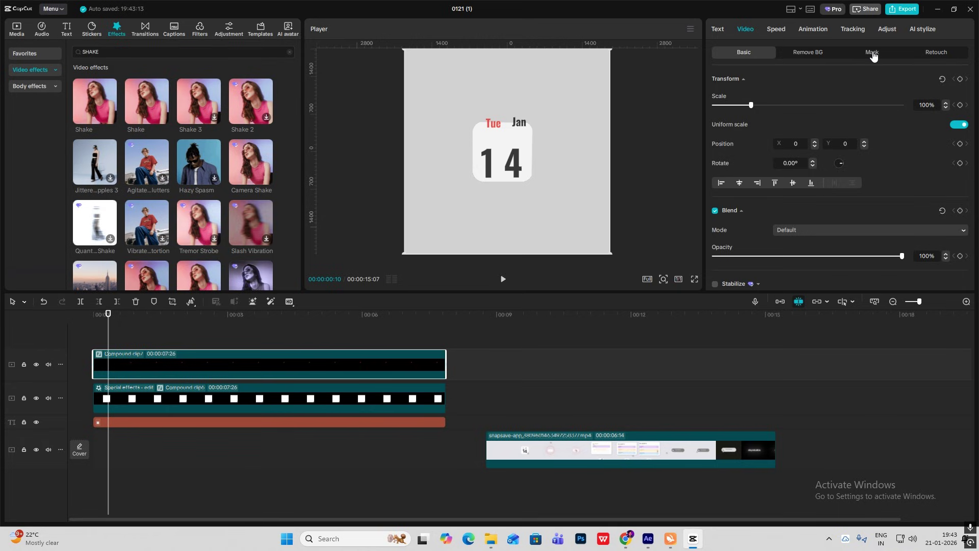
click(873, 53)
click(746, 96)
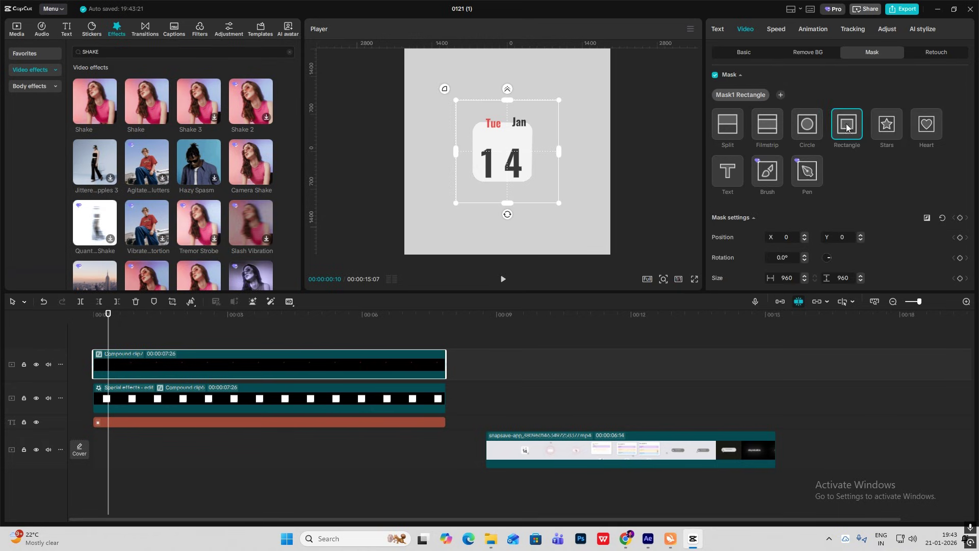
click(927, 219)
drag(559, 100, 534, 118)
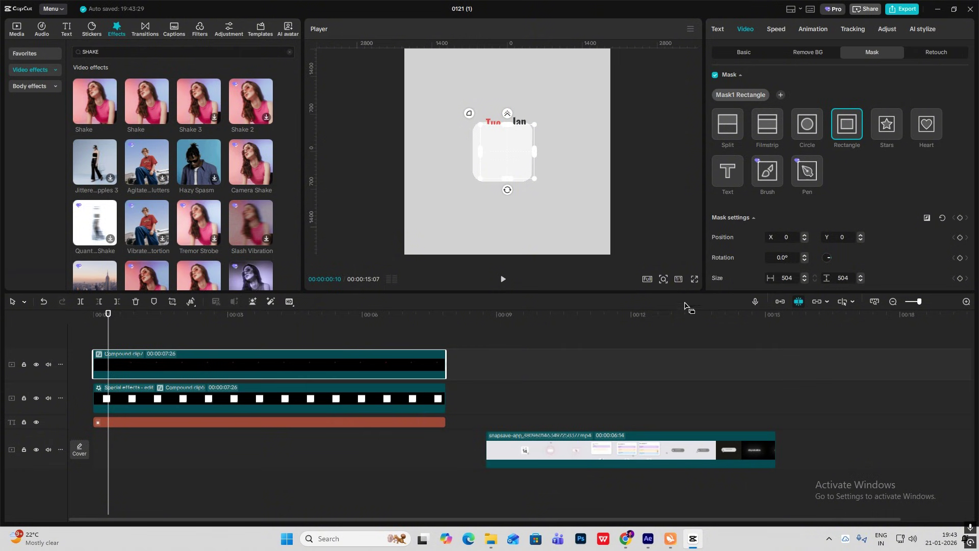
Fit the rectangle mask to the white card at X -53, about 534 × 550 in size, with rounded corners
click(663, 280)
drag(645, 297, 666, 296)
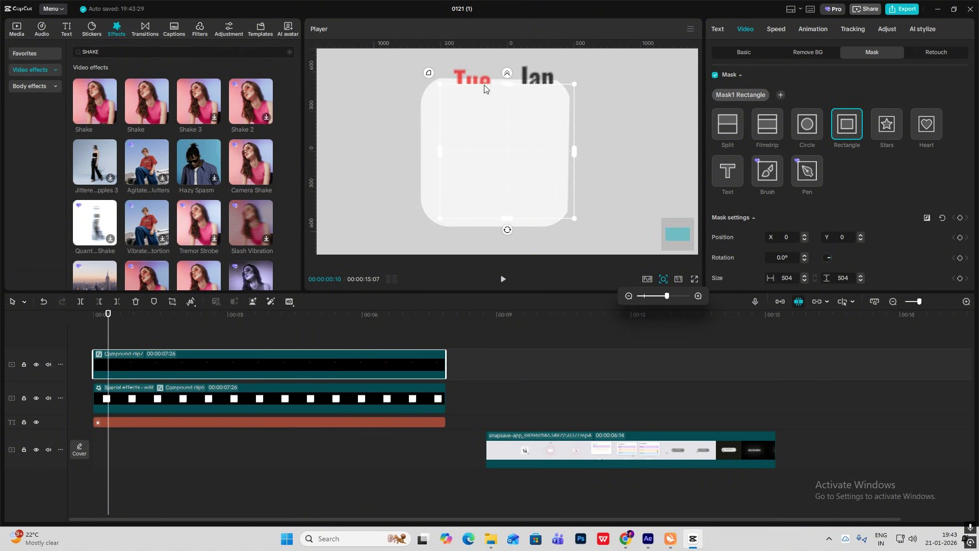
drag(485, 89, 470, 91)
drag(560, 222, 568, 231)
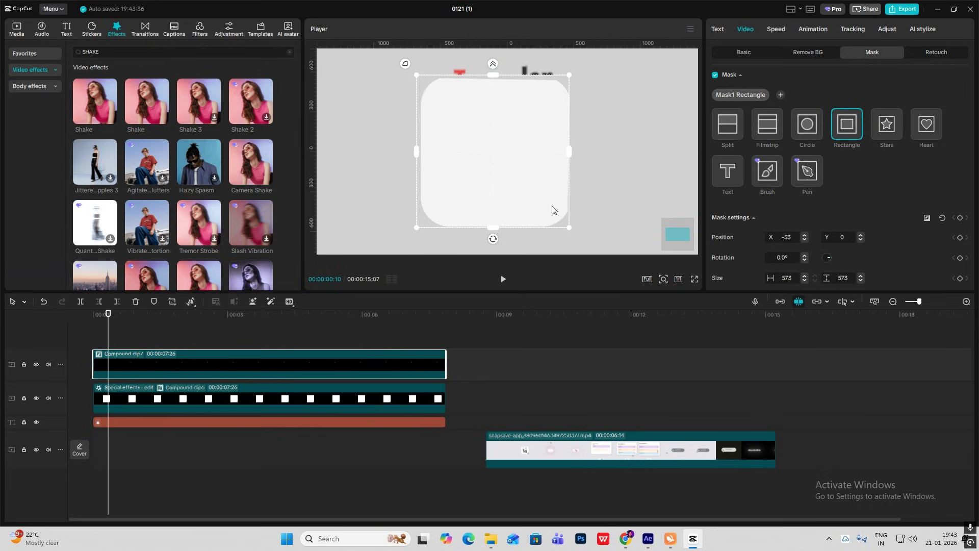
drag(513, 158, 509, 158)
drag(422, 156, 417, 155)
drag(406, 68, 395, 57)
drag(514, 131, 514, 127)
drag(570, 152, 564, 151)
drag(493, 75, 494, 76)
Turn off the inversion of the date texts' rectangle mask and scrub to 00:00:00:26 to check the masked texts
click(93, 341)
click(111, 363)
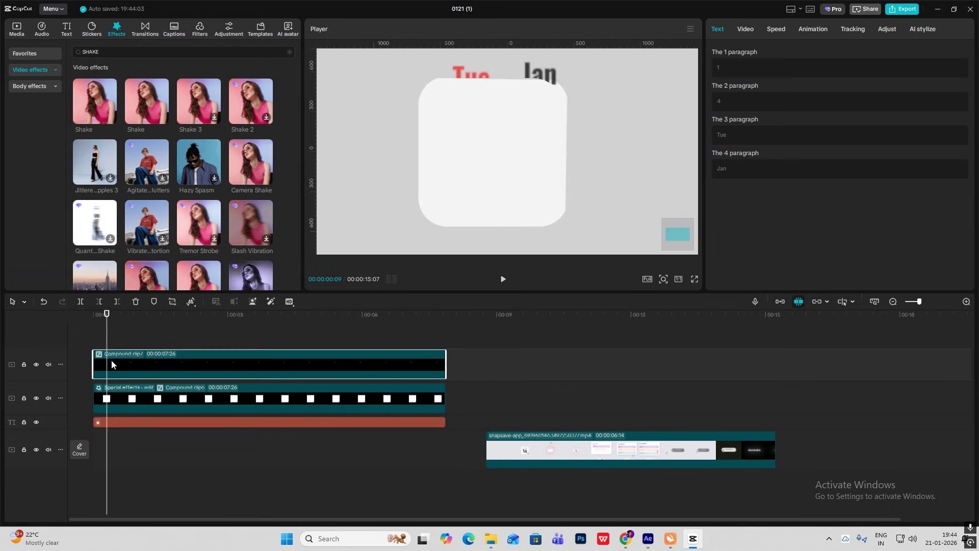
click(746, 30)
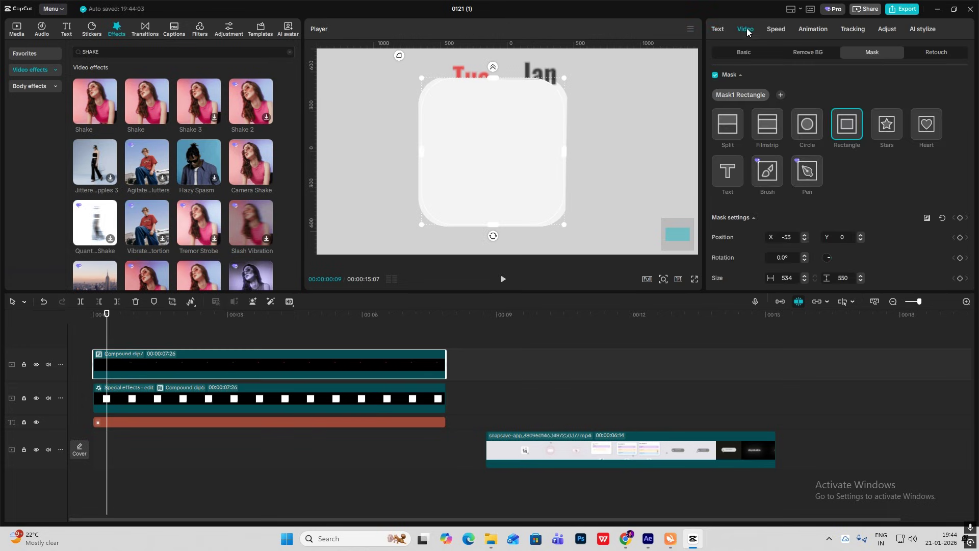
click(927, 219)
drag(110, 337, 126, 350)
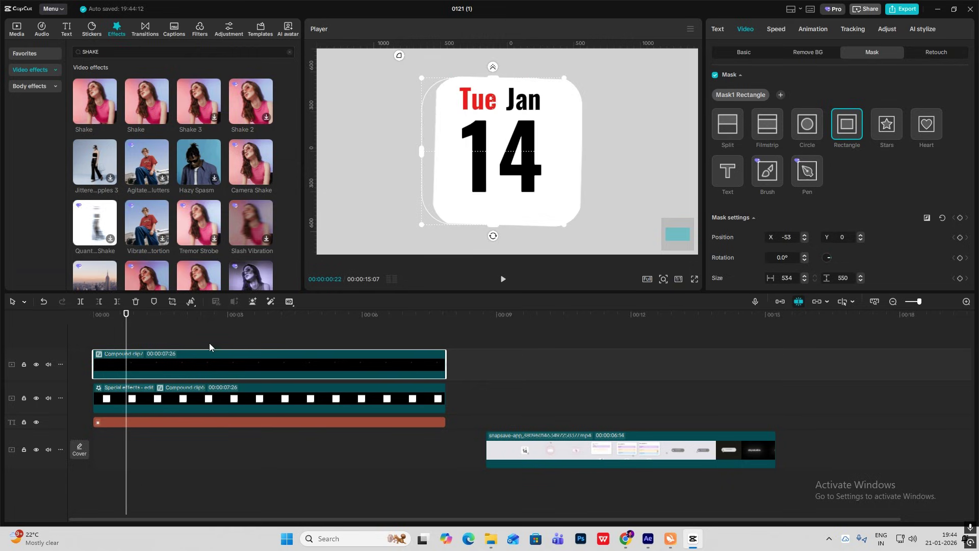
drag(209, 343, 132, 337)
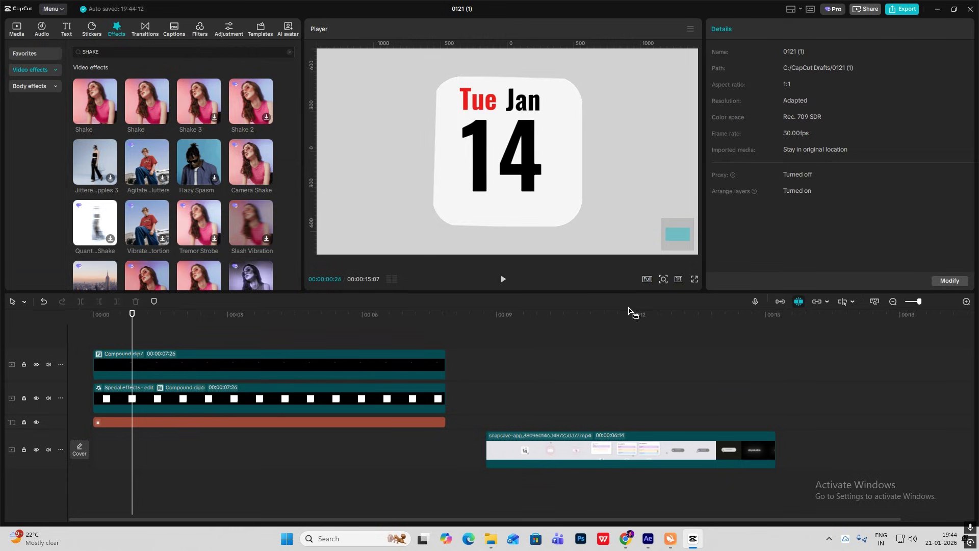
Play the masked date entrance from the start with the whole canvas in view, and return to the beginning
click(663, 279)
drag(658, 294, 645, 296)
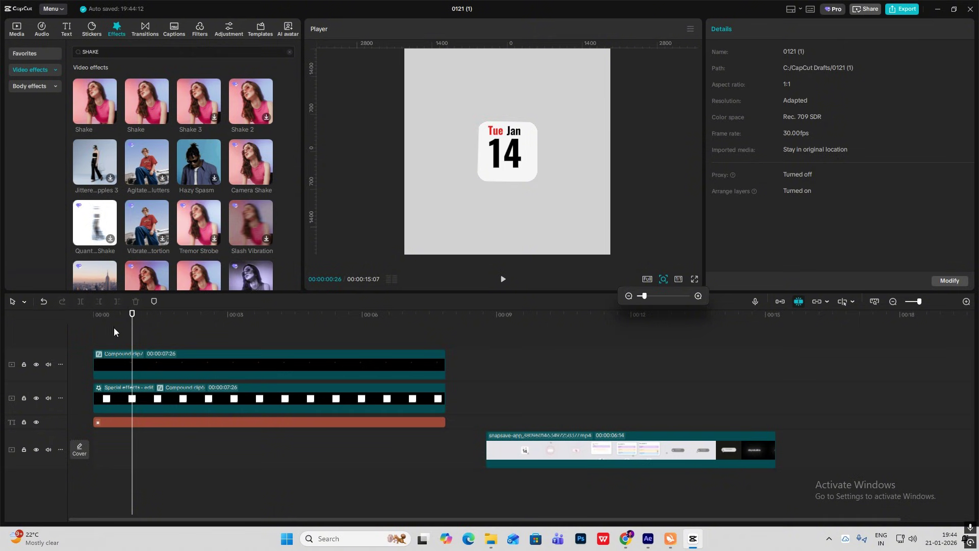
click(99, 335)
key(space)
click(77, 337)
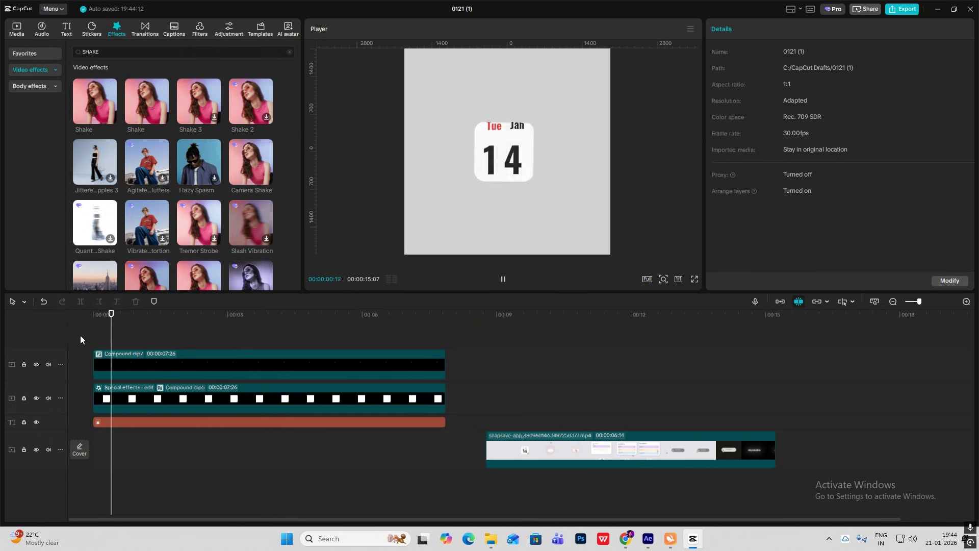
drag(139, 341, 69, 354)
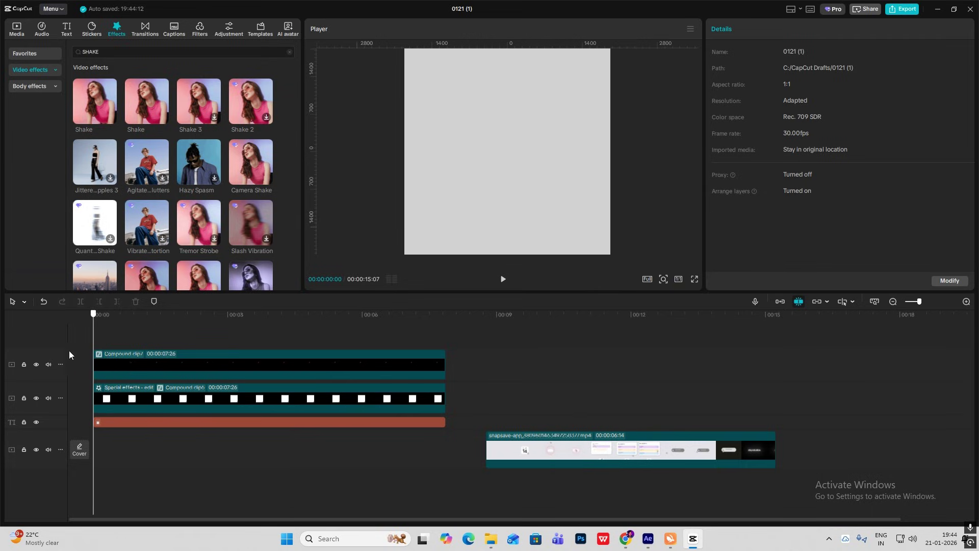
Stagger the timing of the date texts inside their compound clip and return to the main timeline
double_click(110, 354)
click(106, 387)
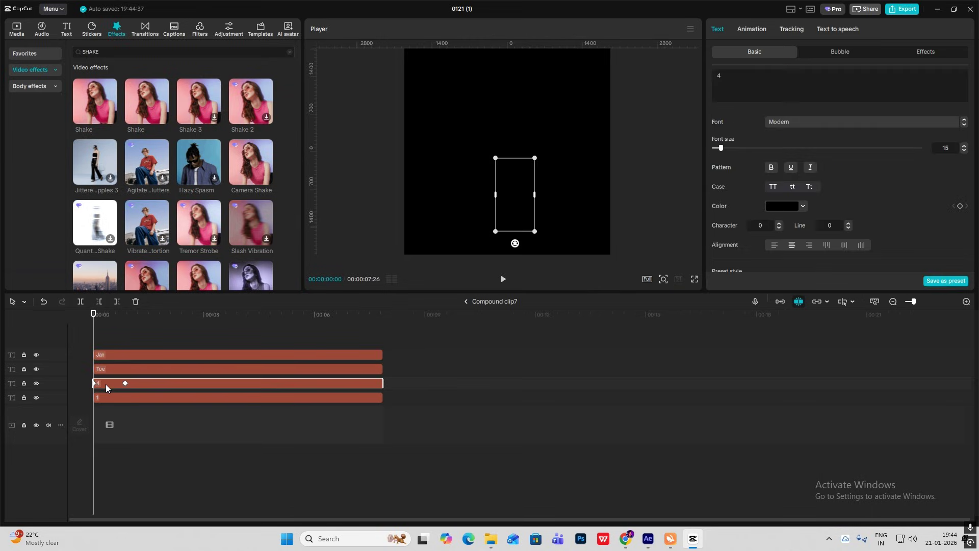
drag(104, 384, 118, 357)
click(467, 300)
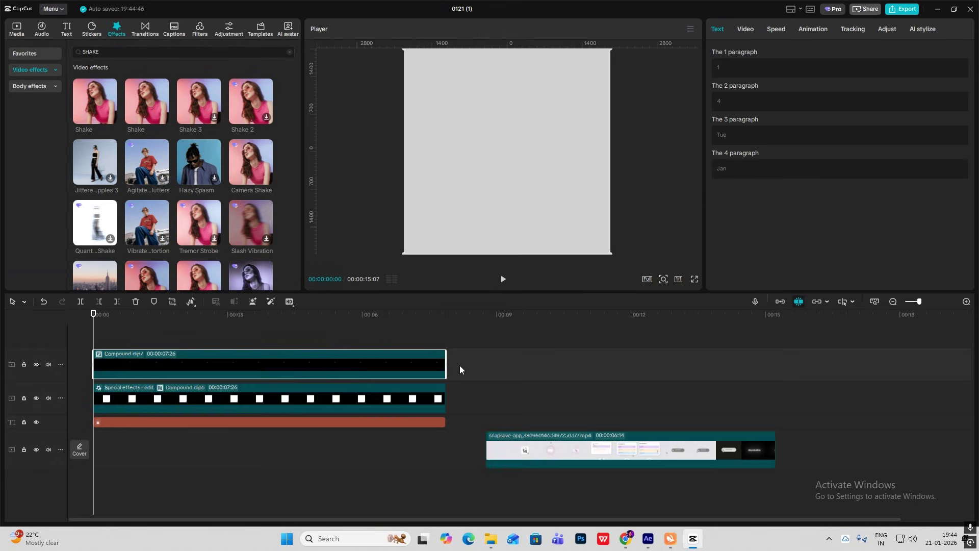
Play the staggered date entrance from the start and compare it with the reference video at 00:00:09:10
key(space)
click(70, 337)
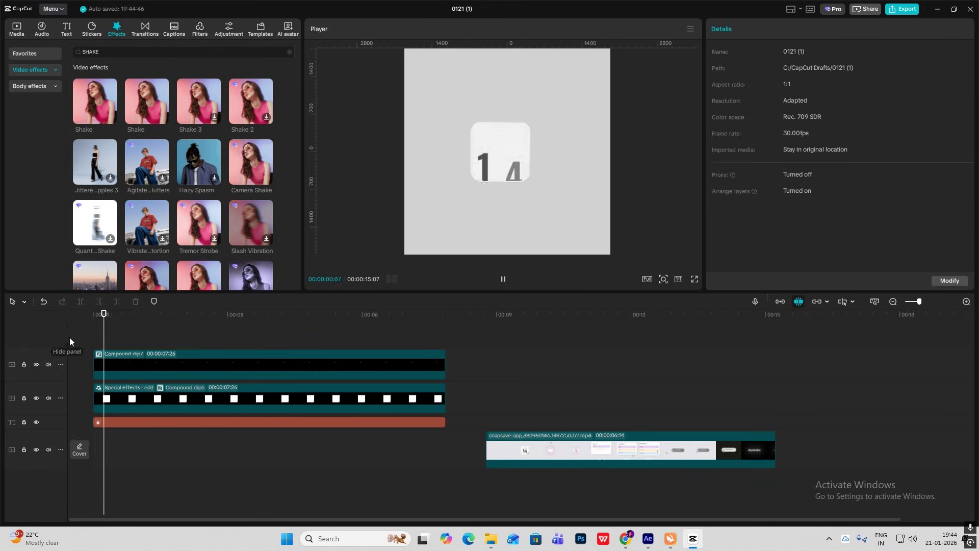
key(space)
drag(491, 417, 511, 418)
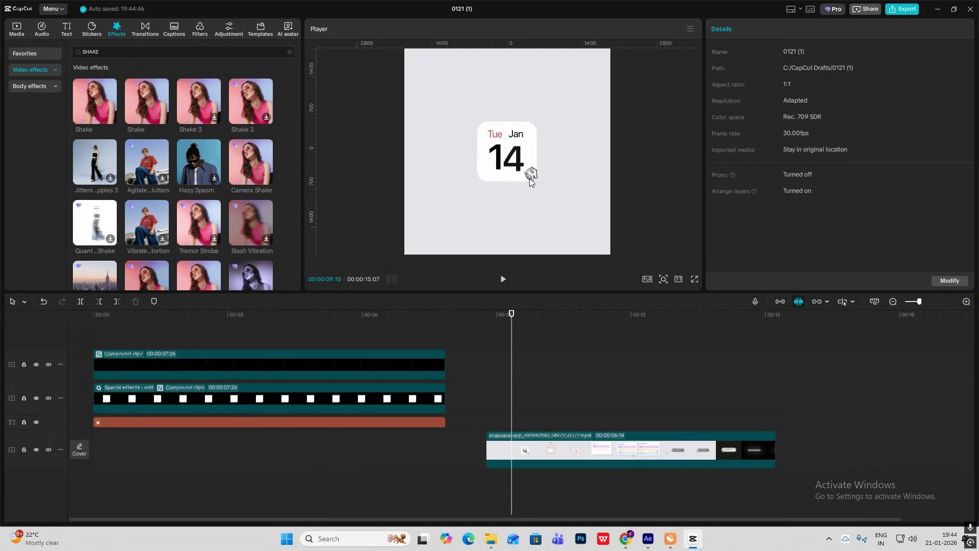
Switch to Chrome and search Google Images for "hand cursor emoji png"
key(alt+Tab)
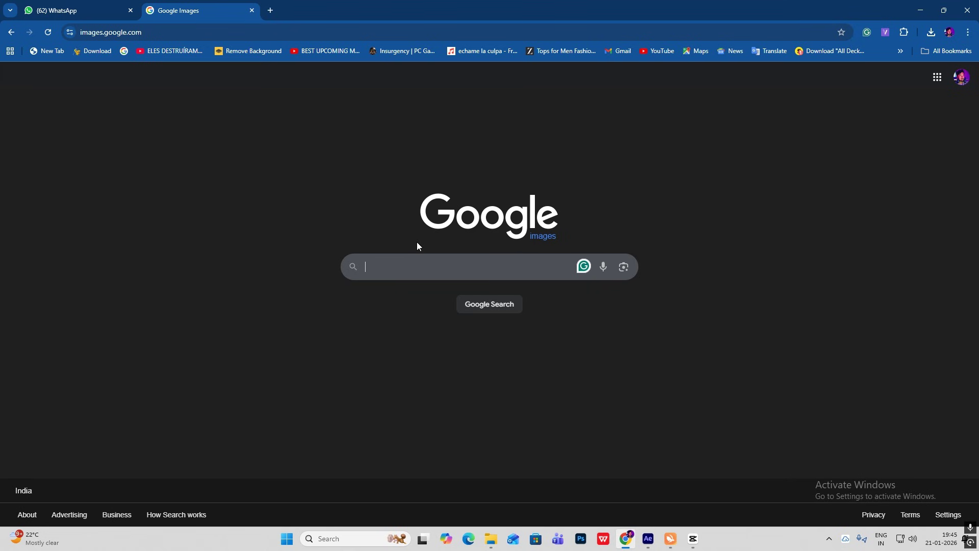
click(458, 257)
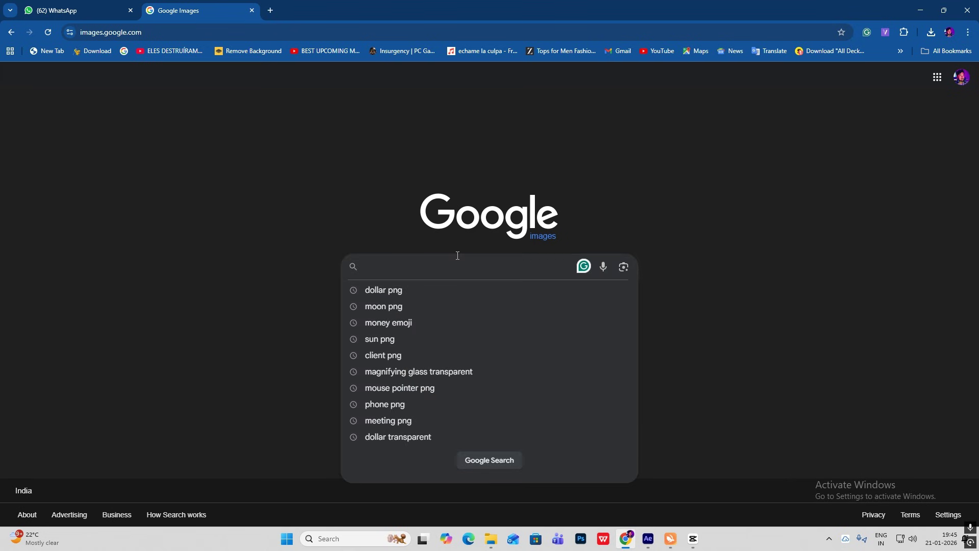
text(hand cursor emoji)
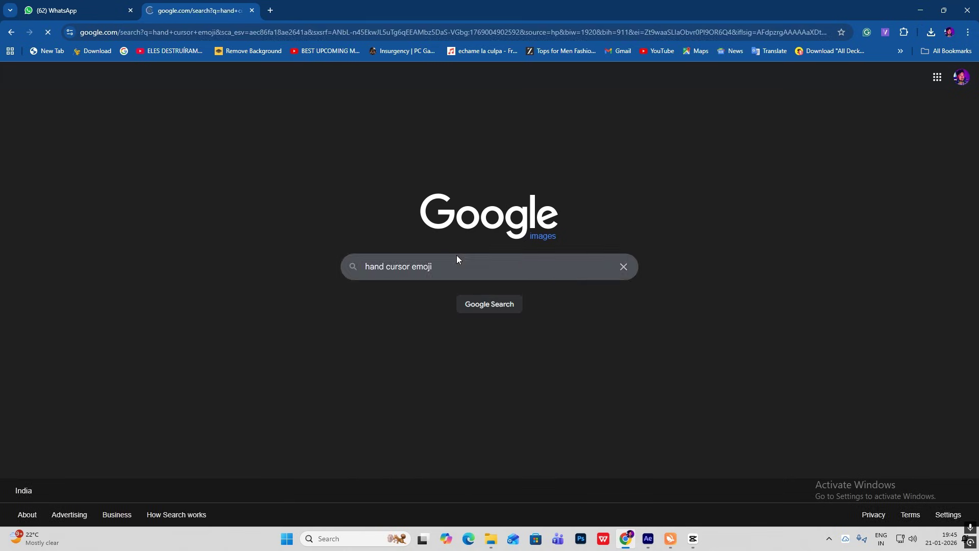
Browse the hand cursor results and save the outlined white hand image from PNGEgg to the computer
click(123, 226)
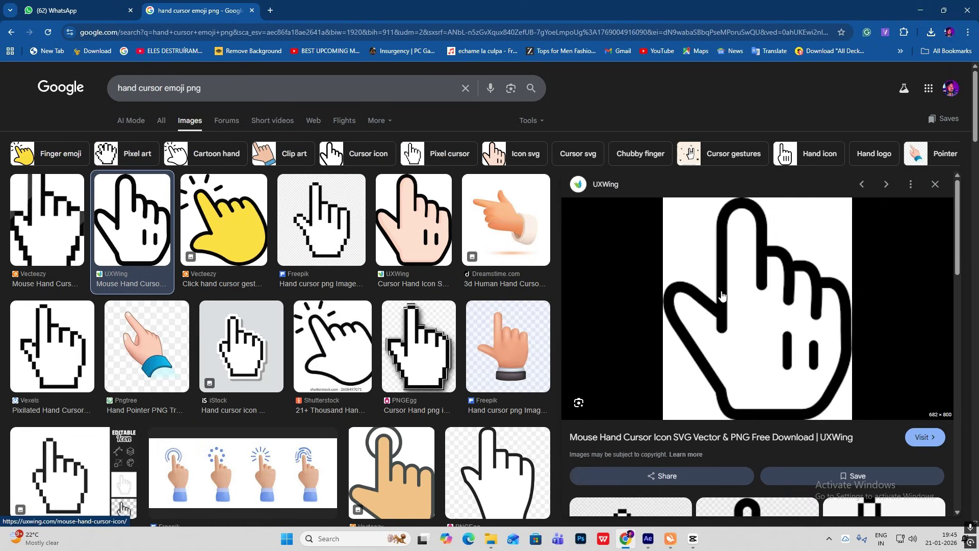
scroll(728, 292, down, 5)
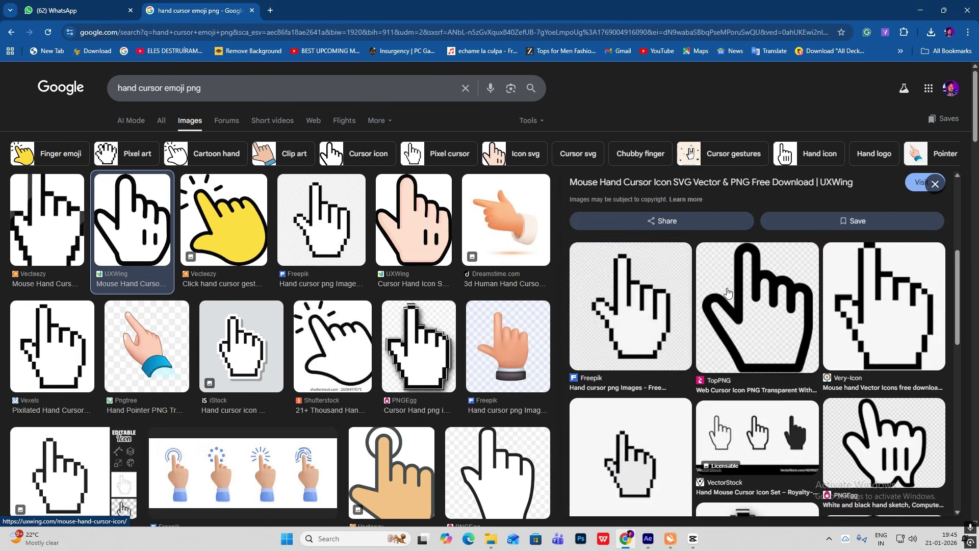
click(728, 292)
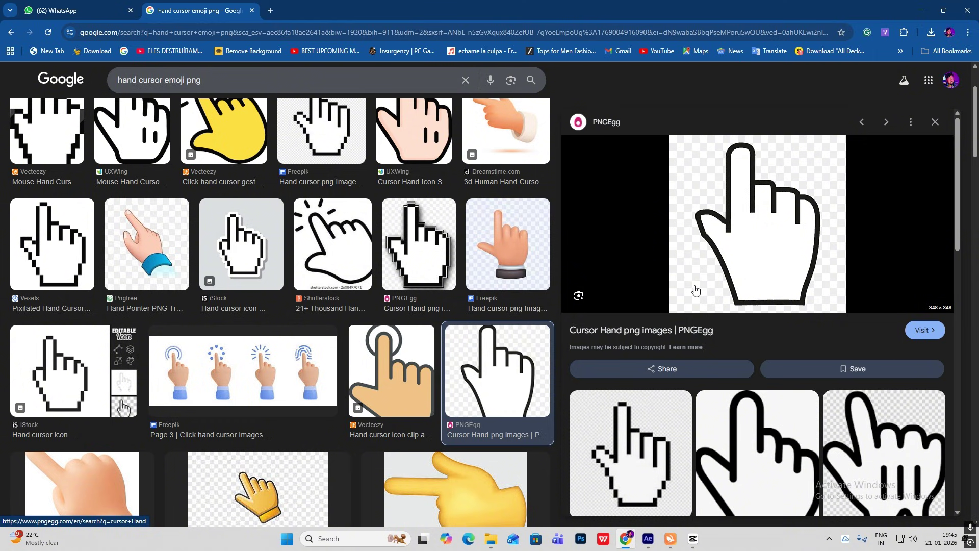
right_click(746, 184)
click(805, 353)
click(642, 271)
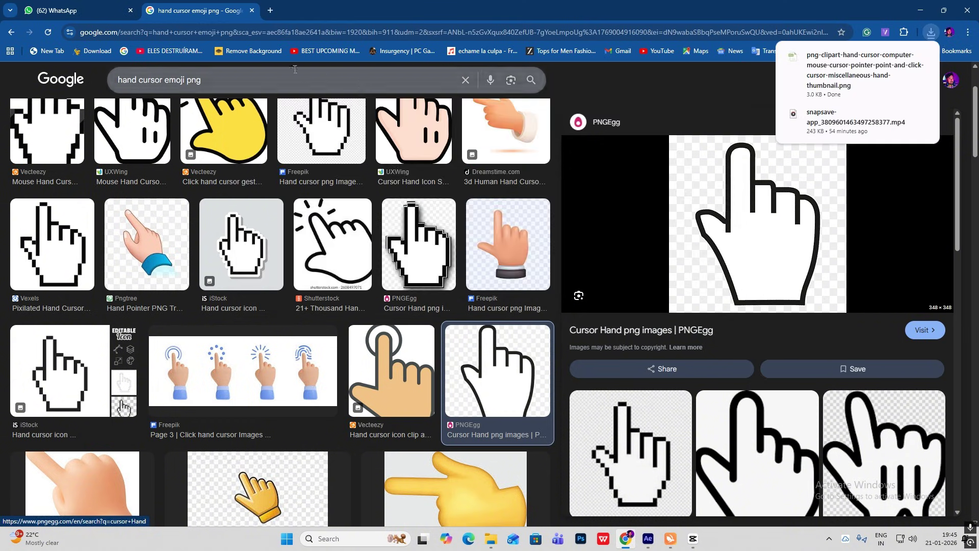
Open remove.bg in a new browser tab and upload the saved hand cursor PNG from the Downloads folder
click(271, 11)
click(270, 51)
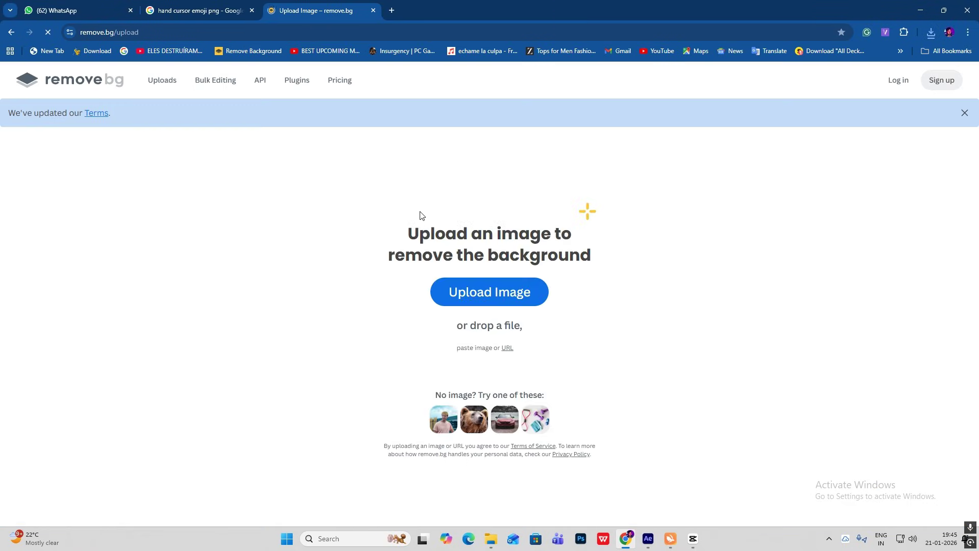
click(482, 305)
scroll(286, 163, down, 5)
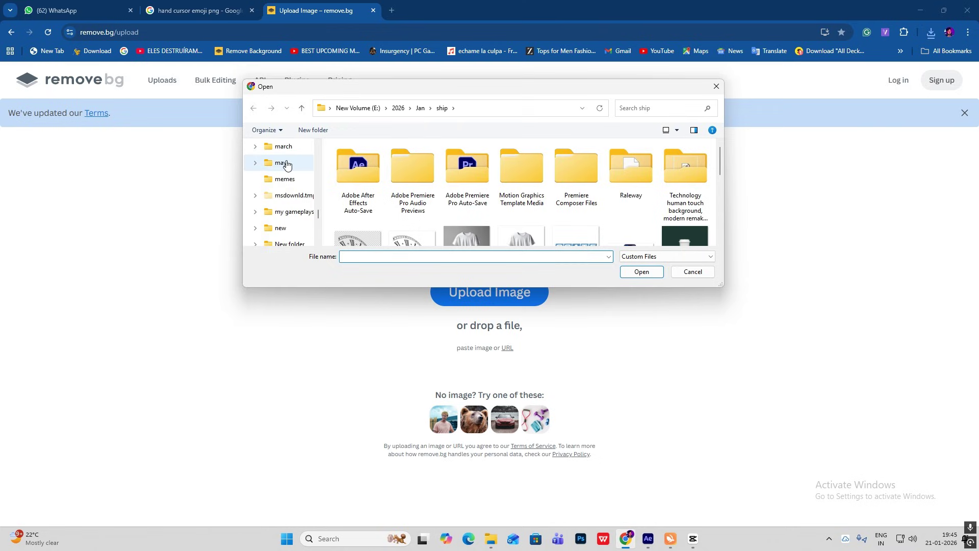
scroll(289, 164, up, 8)
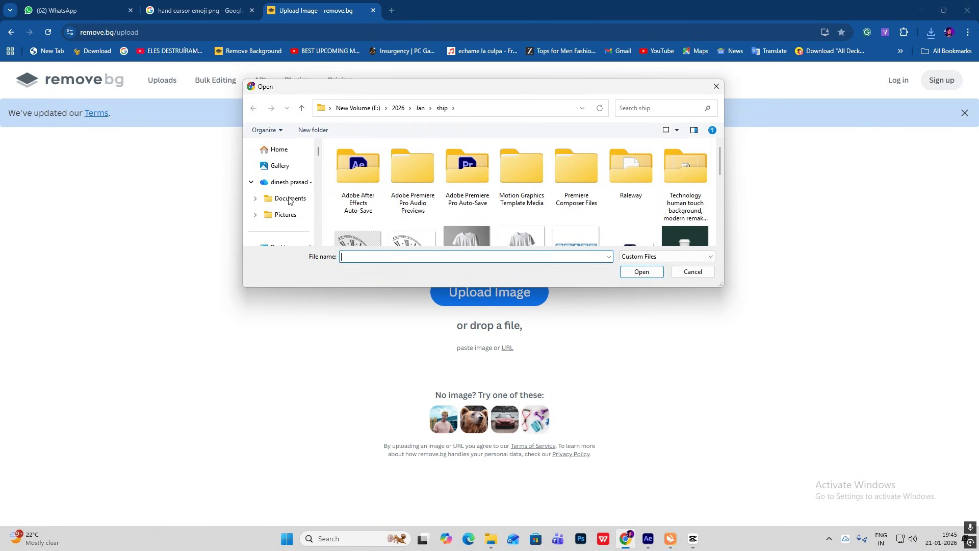
scroll(290, 200, down, 3)
click(285, 211)
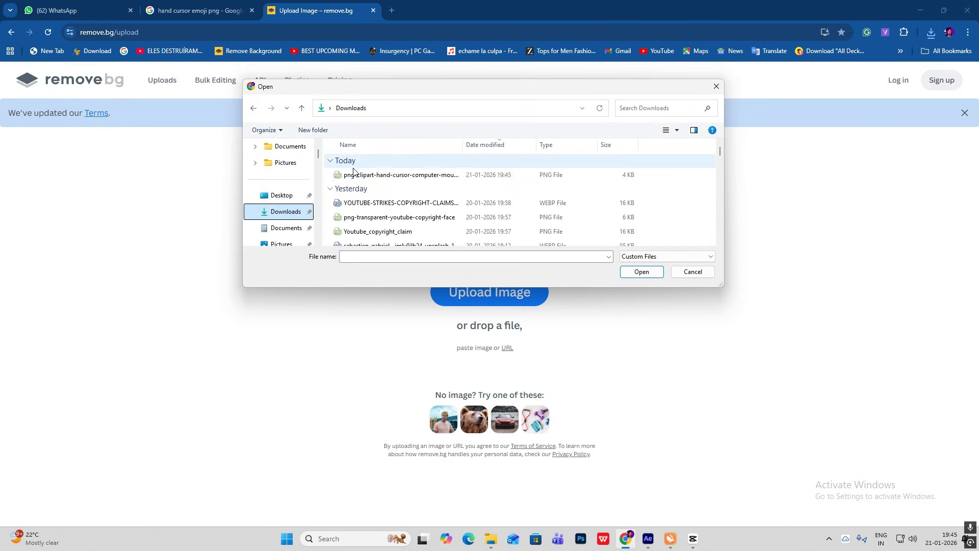
click(354, 176)
double_click(354, 176)
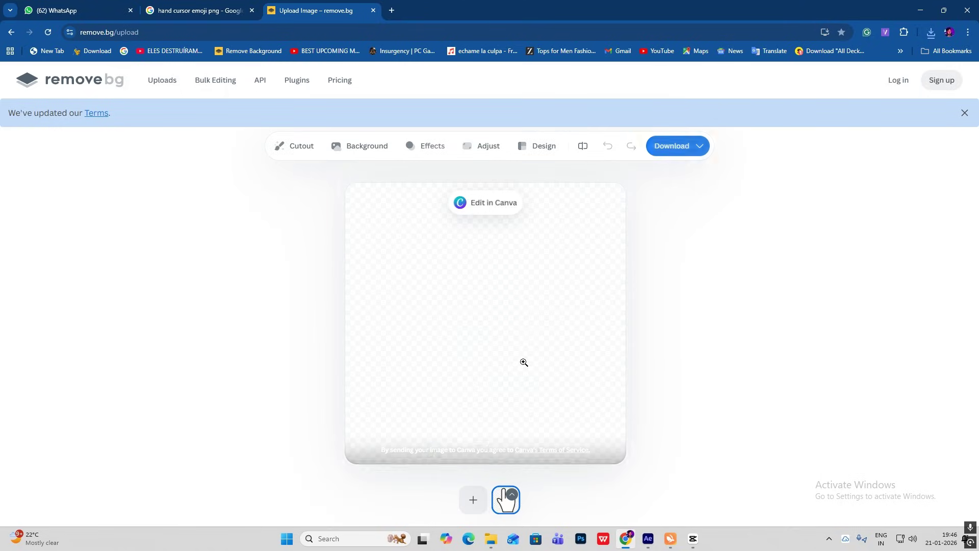
Download the free preview of the background-removed hand, switch to CapCut and place the image on a new track above the compound clips at the start
click(678, 147)
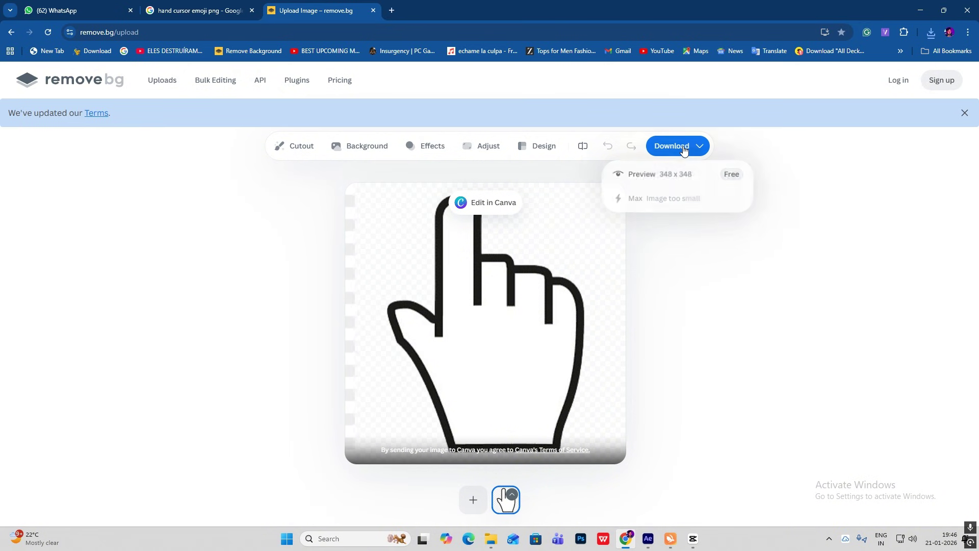
click(673, 176)
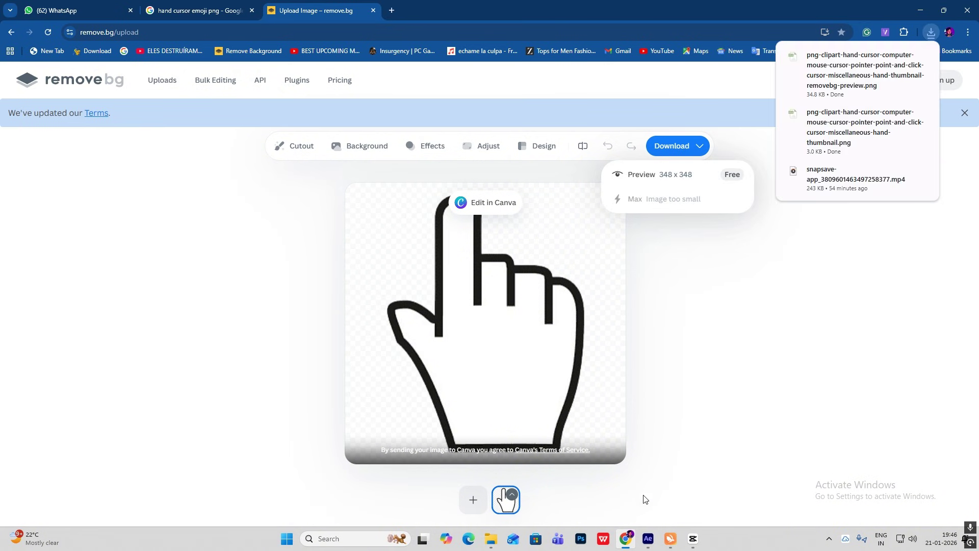
click(693, 539)
click(491, 538)
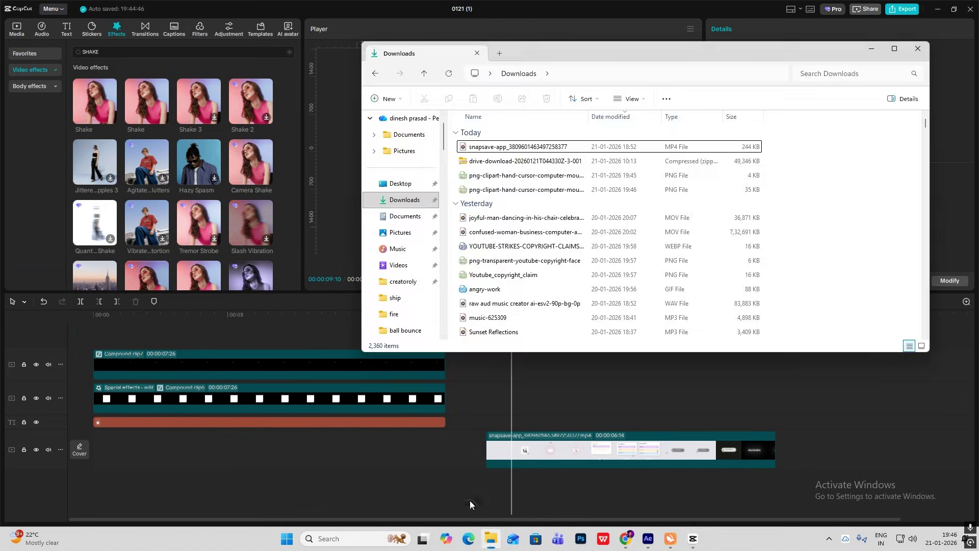
drag(526, 147, 166, 344)
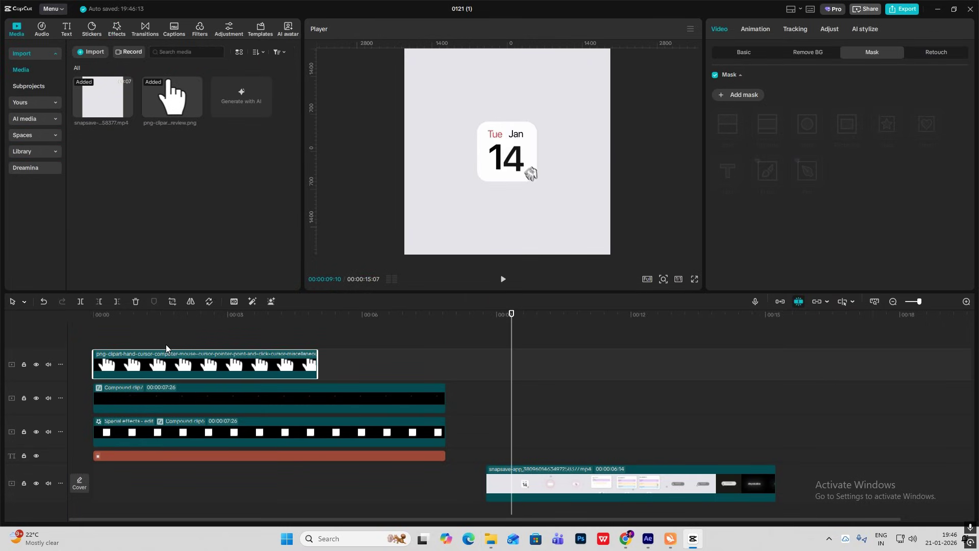
Shrink the hand image to about 10%, tilt it, and place it below and beside the calendar card's spot
click(152, 350)
click(152, 350)
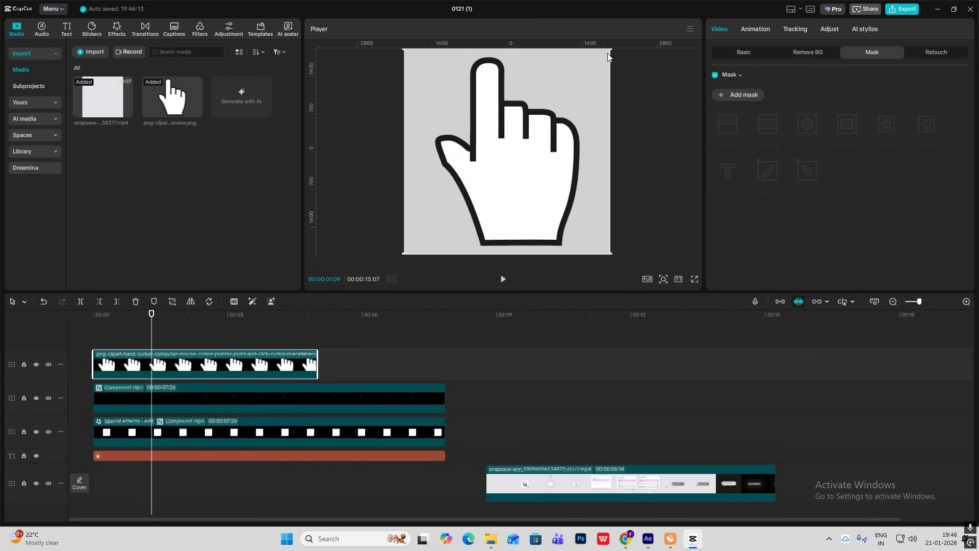
drag(610, 51, 565, 243)
drag(487, 448, 536, 466)
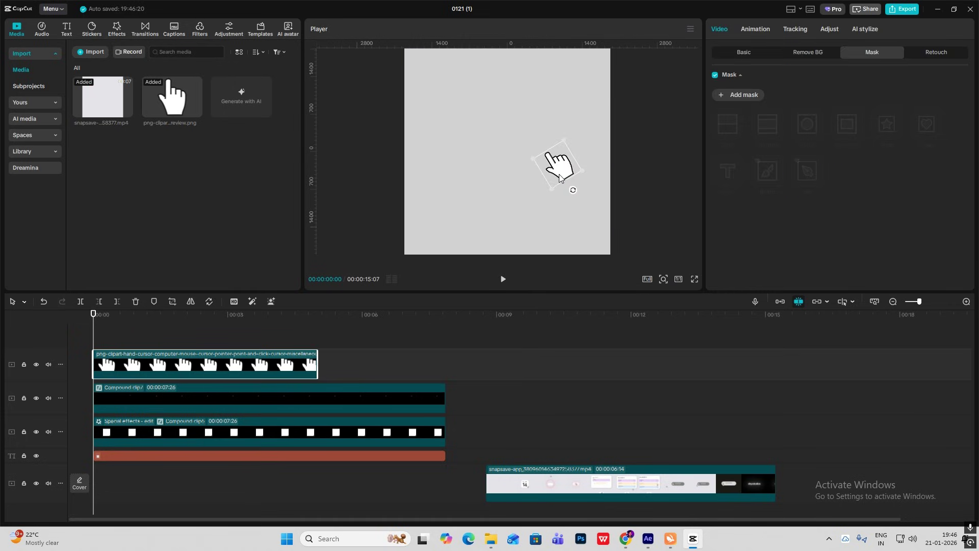
drag(560, 178, 584, 210)
At 00:00:01:02, keyframe the hand's transform with the hand on the card's lower corner at X 290, Y -423, rotated -126.43°
key(space)
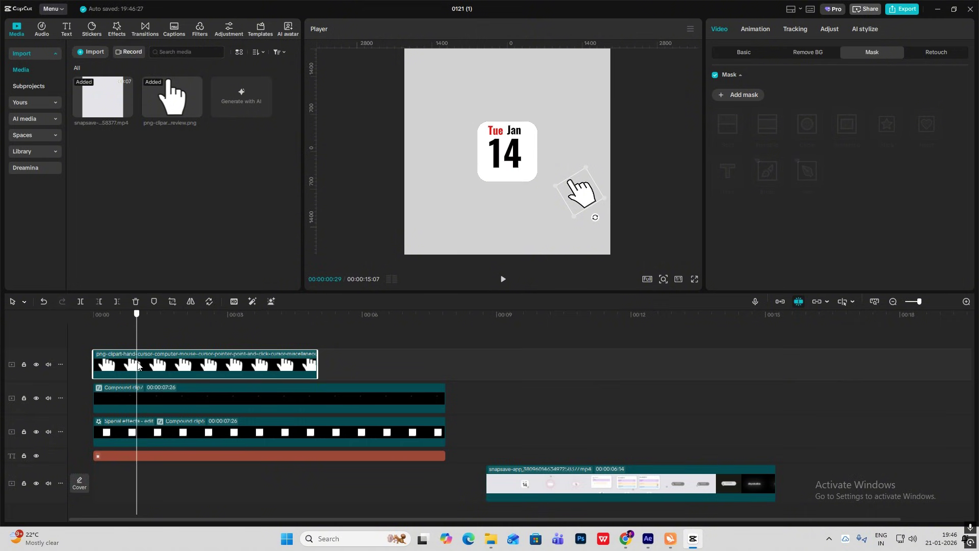
key(space)
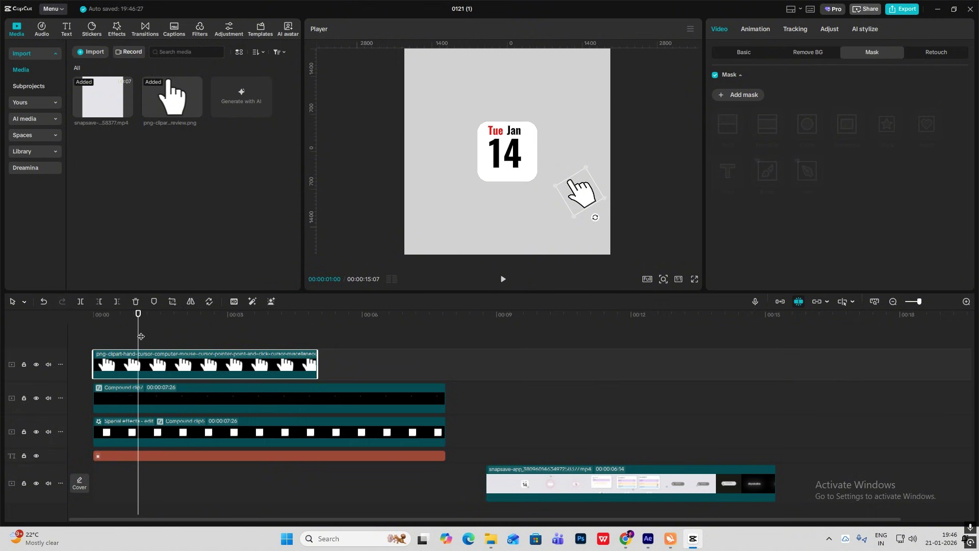
click(140, 336)
drag(552, 204, 523, 172)
Add a transform keyframe to the hand at 00:00:00:00 and move it to the canvas's lower corner at X 1602, Y -2143
key(Home)
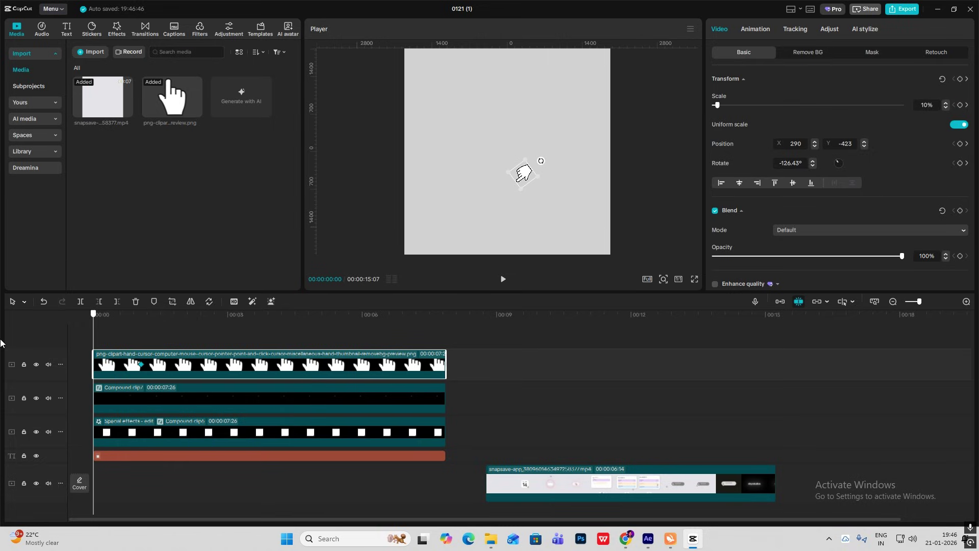
click(961, 79)
drag(524, 175, 592, 267)
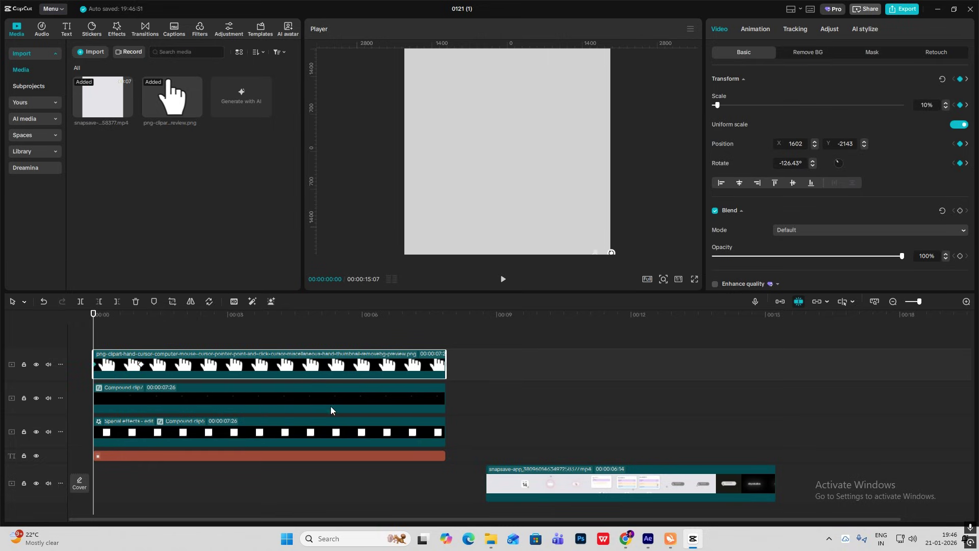
Apply the Cubic Out preset curve to the hand's X and Y position keyframes
click(140, 364)
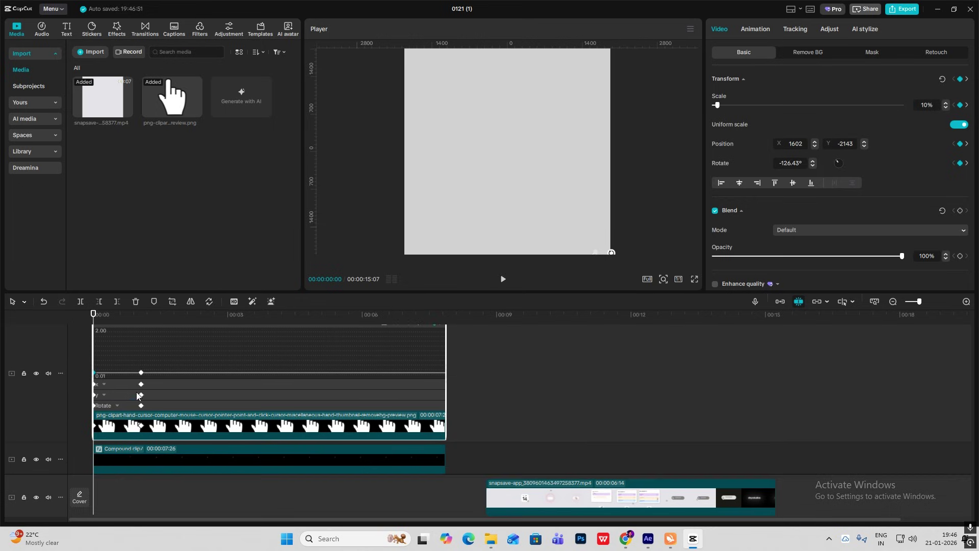
click(385, 334)
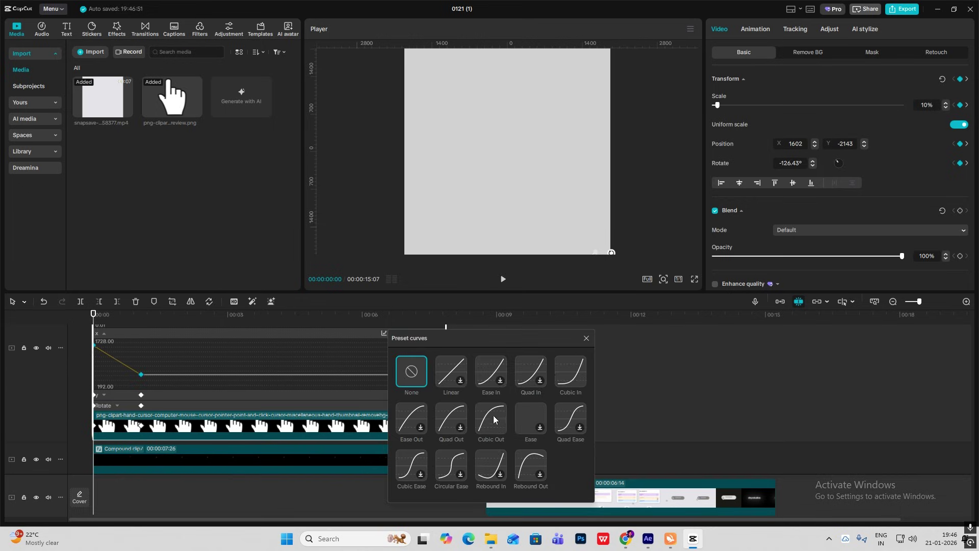
click(492, 419)
click(586, 338)
click(164, 393)
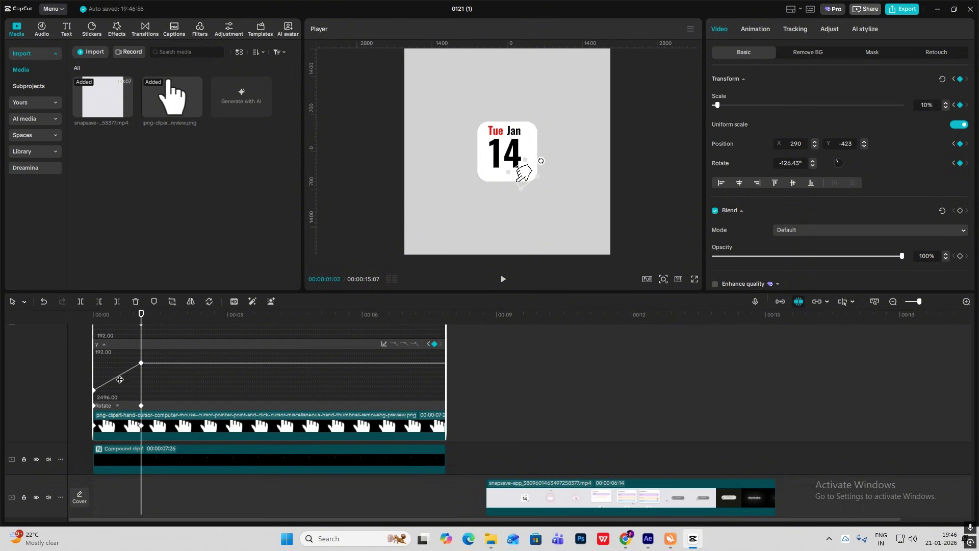
click(386, 343)
click(497, 428)
click(582, 350)
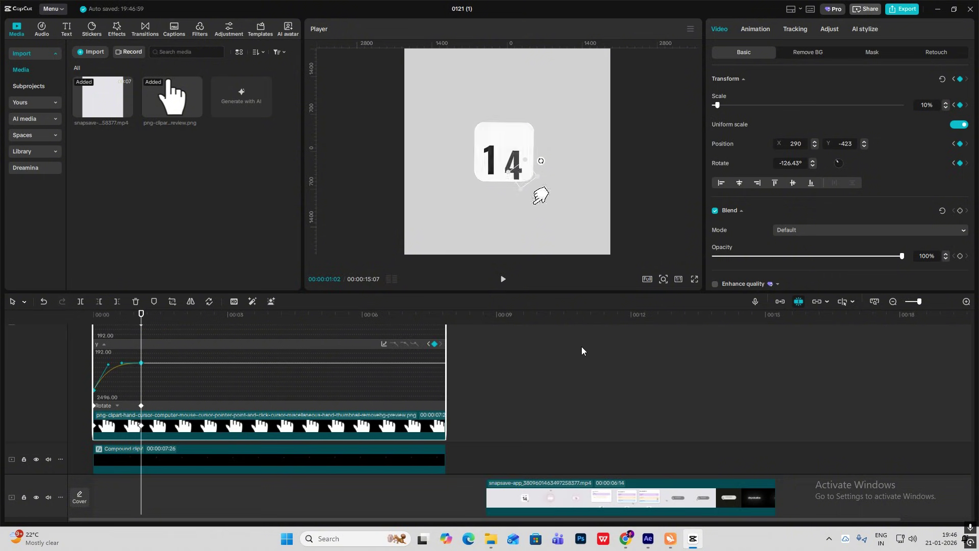
Play the hand's eased entrance from the start up to about one second
click(87, 345)
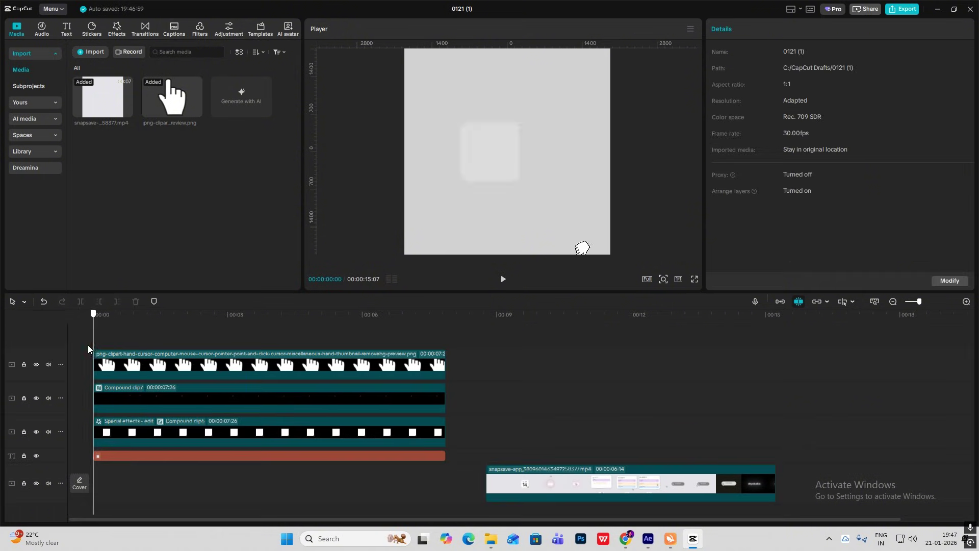
key(space)
key(space)
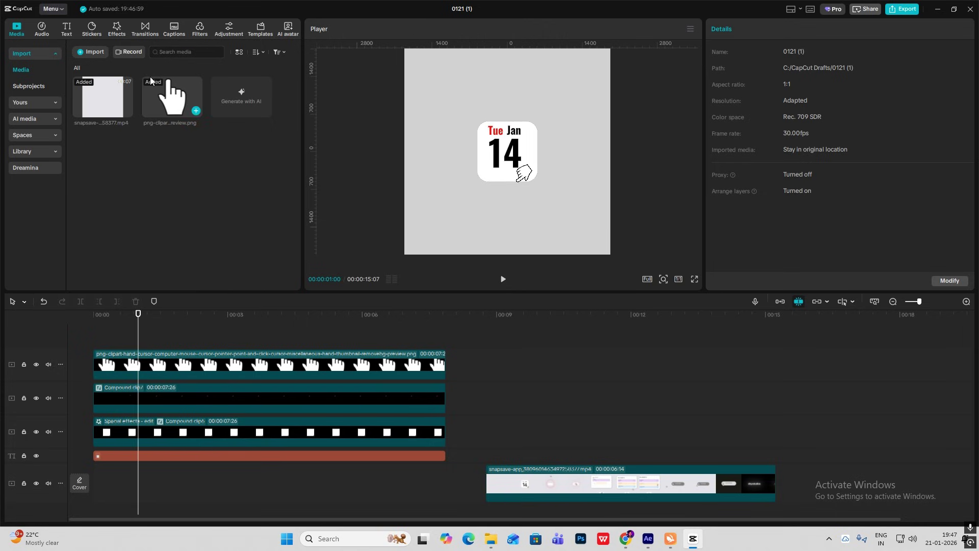
Apply the Camera Shake effect to the hand cursor clip and replay the entrance from the start
click(116, 30)
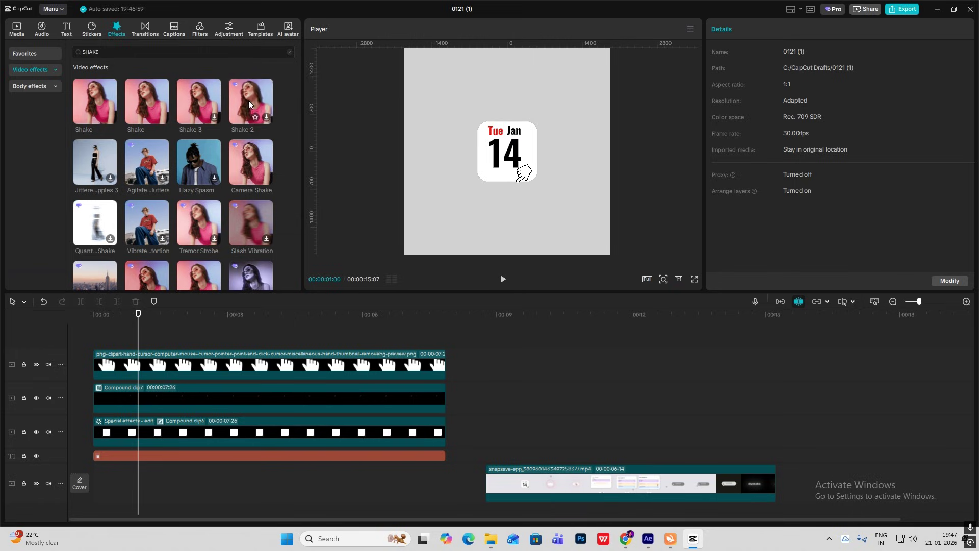
drag(250, 162, 145, 357)
click(69, 344)
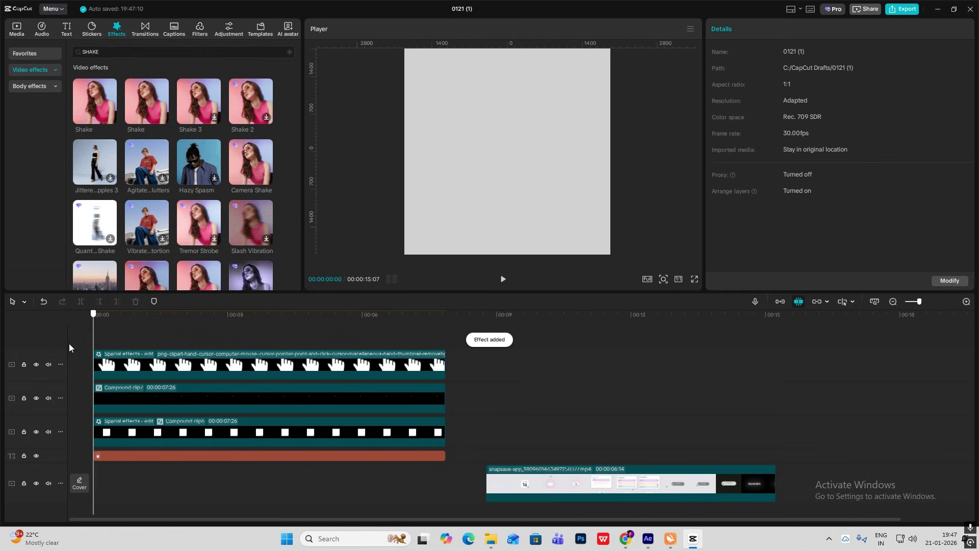
key(space)
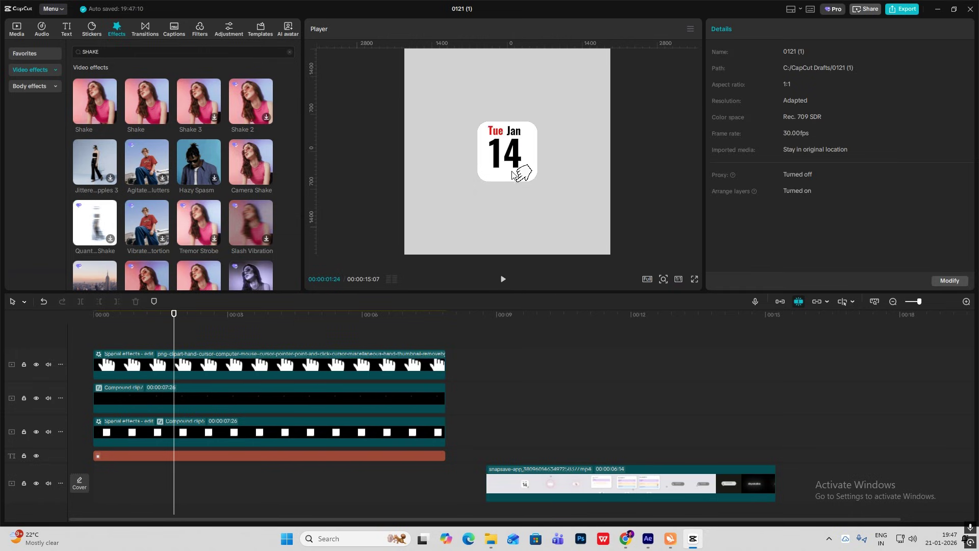
click(101, 348)
key(space)
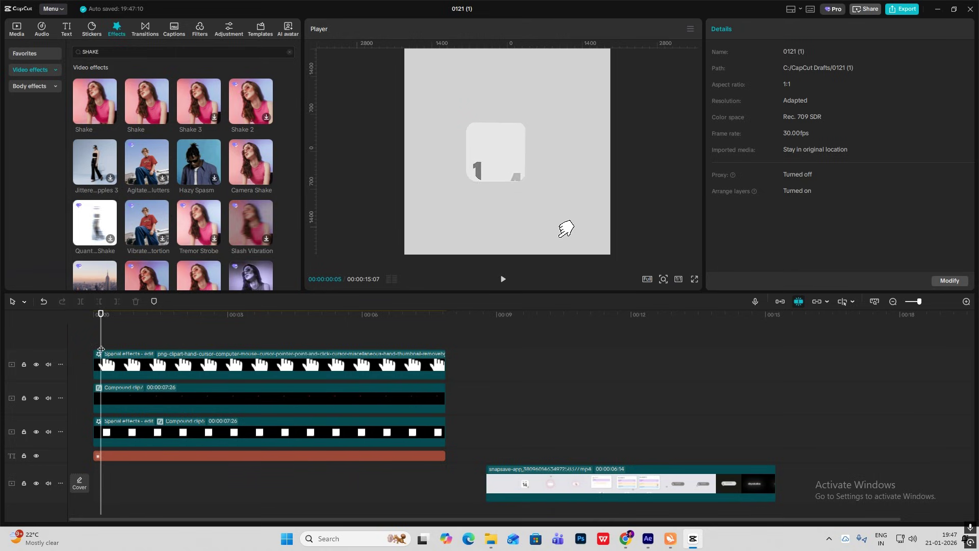
drag(507, 457, 37, 433)
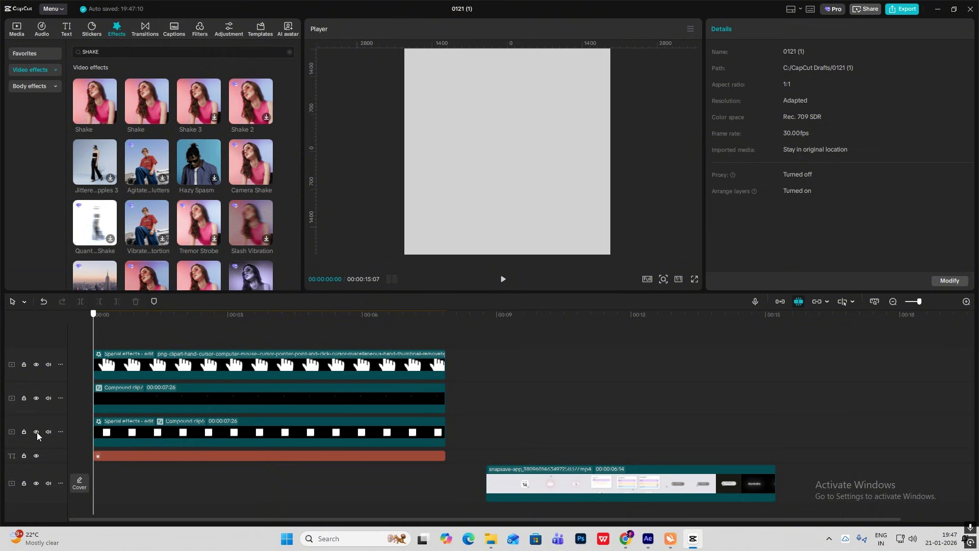
key(space)
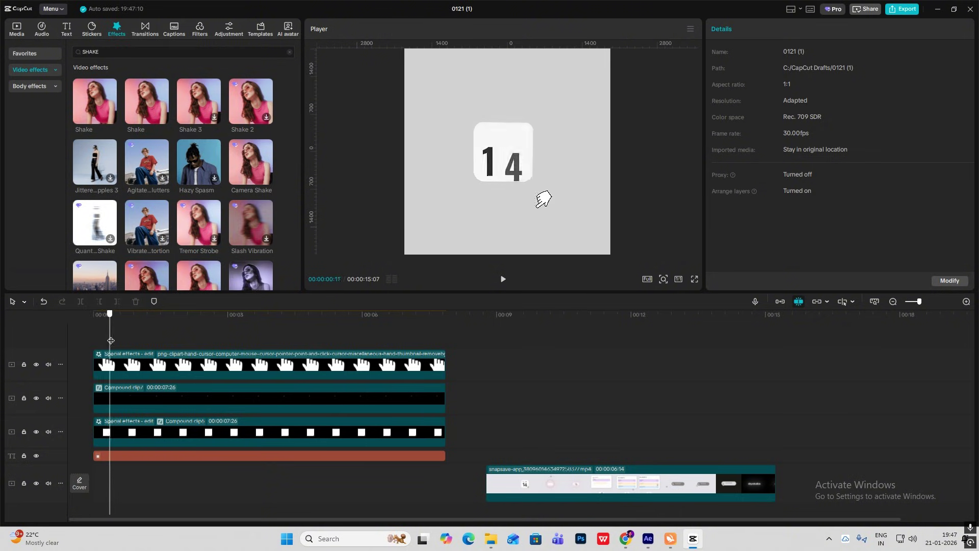
key(space)
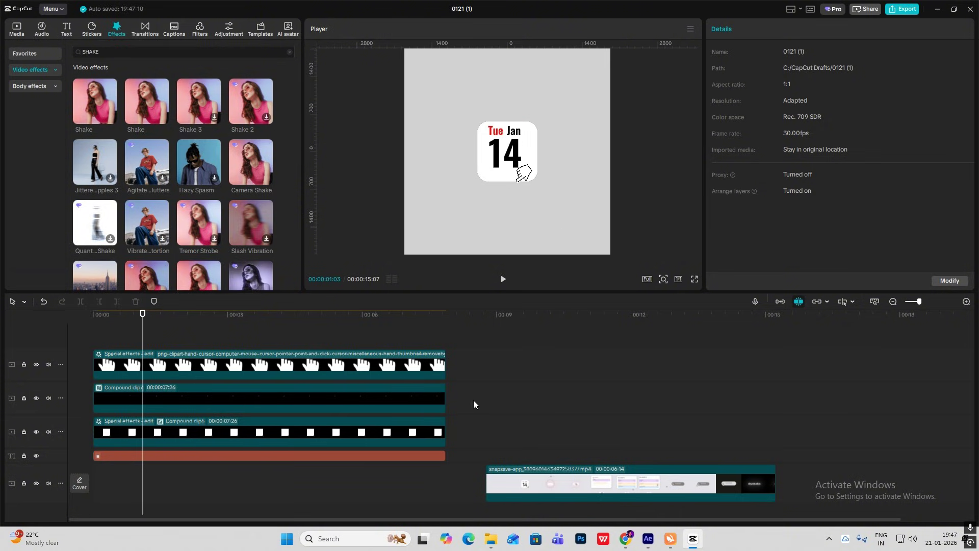
Combine the date text compound clip and the white card compound clip into one compound clip and play it from the start
drag(474, 405, 307, 440)
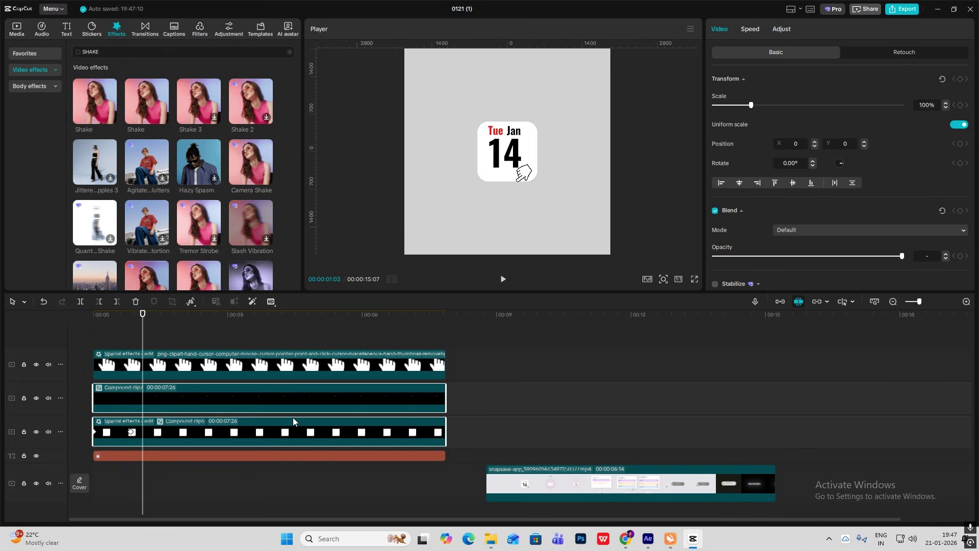
key(alt+g)
drag(133, 339, 96, 351)
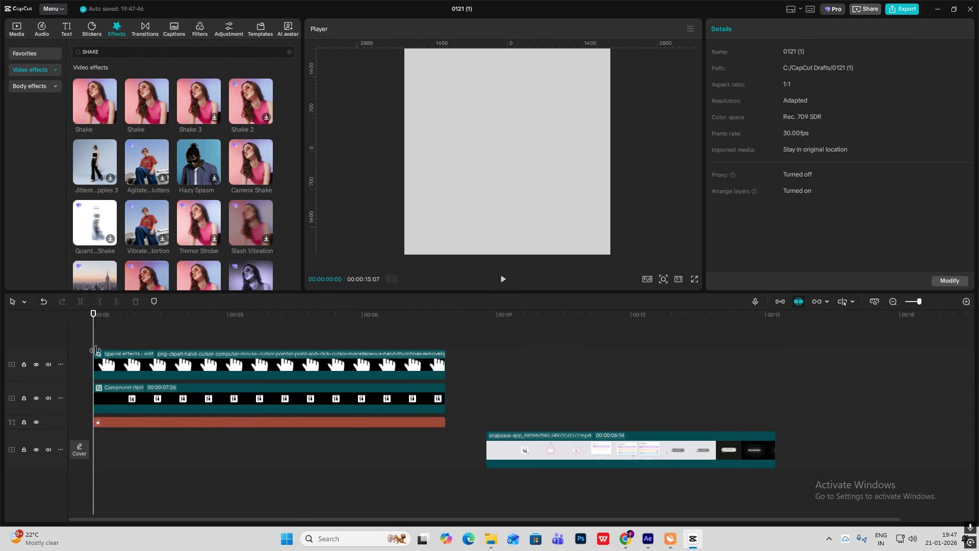
key(space)
Apply the Camera Shake effect to the merged calendar card clip and preview it from the start
click(117, 401)
drag(256, 162, 142, 395)
click(87, 329)
key(space)
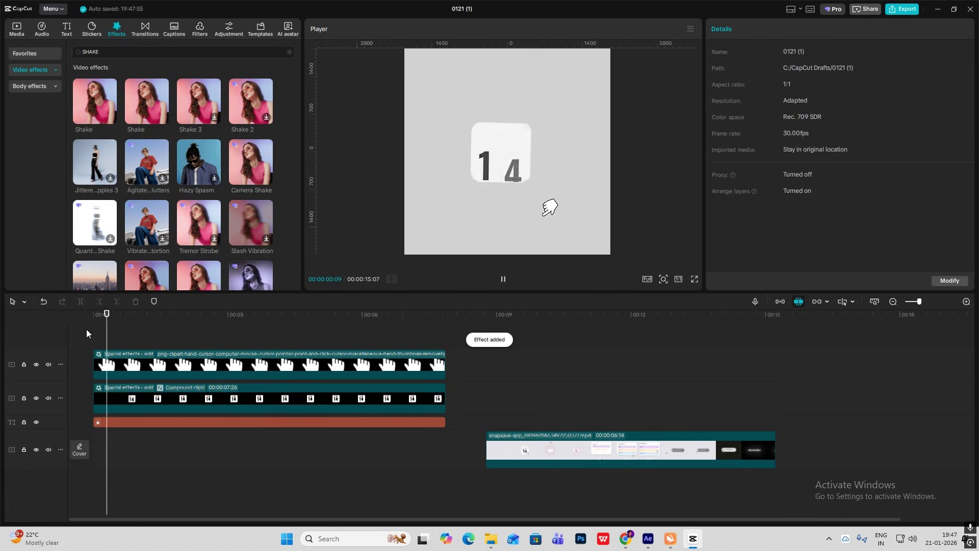
Add transform keyframes to the calendar card clip at 00:00:01:09 and 00:00:02:03
click(182, 402)
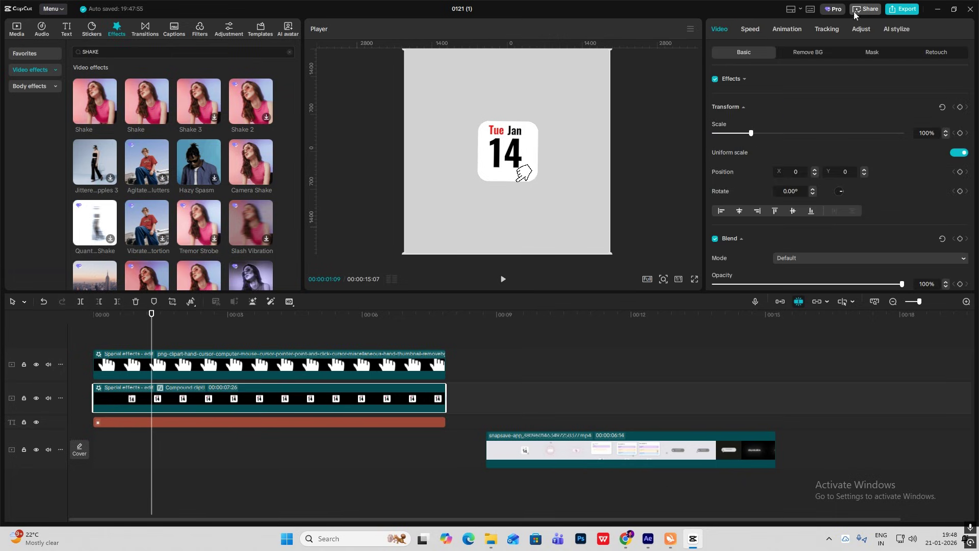
click(961, 107)
drag(156, 334, 187, 347)
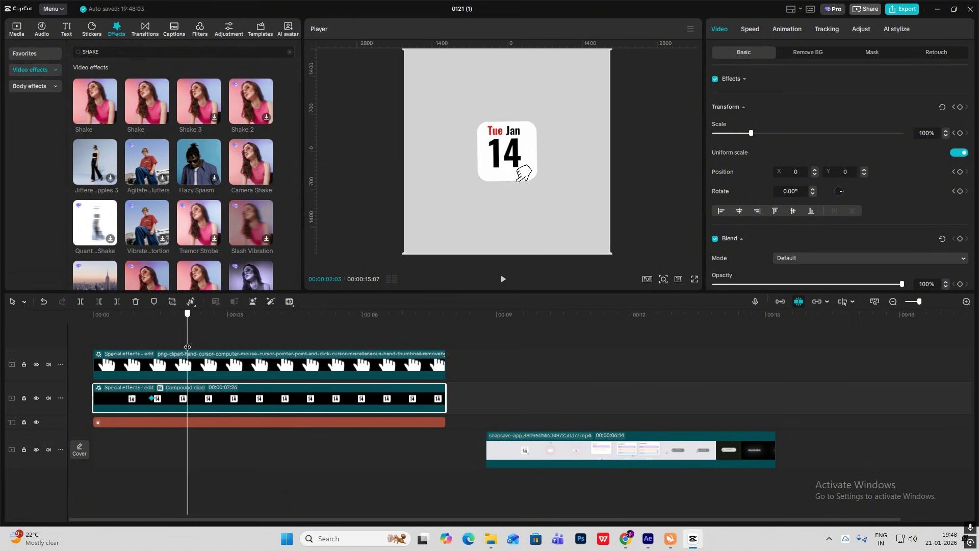
click(960, 108)
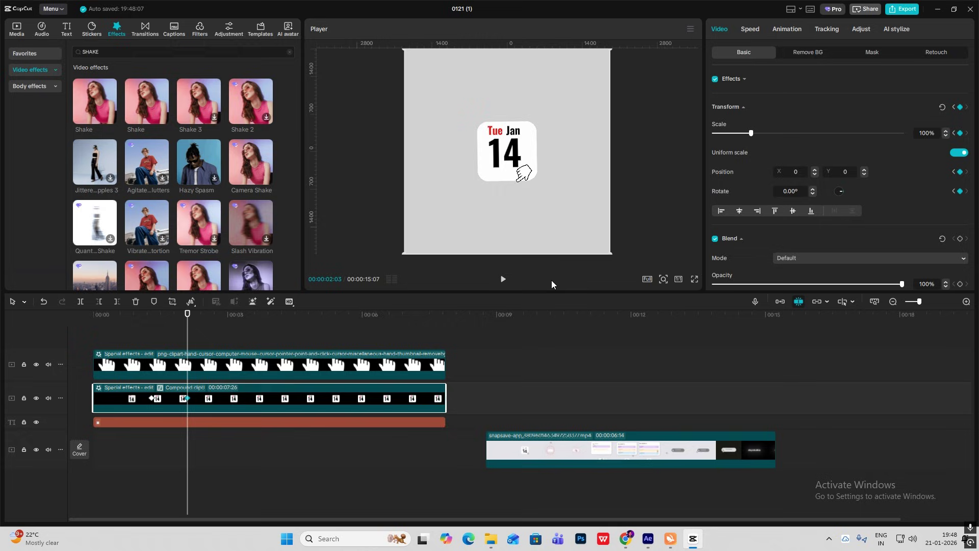
At 00:00:02:03, turn off uniform scale, set the card to 93% width and 107% height, and raise it to Y 703
click(959, 153)
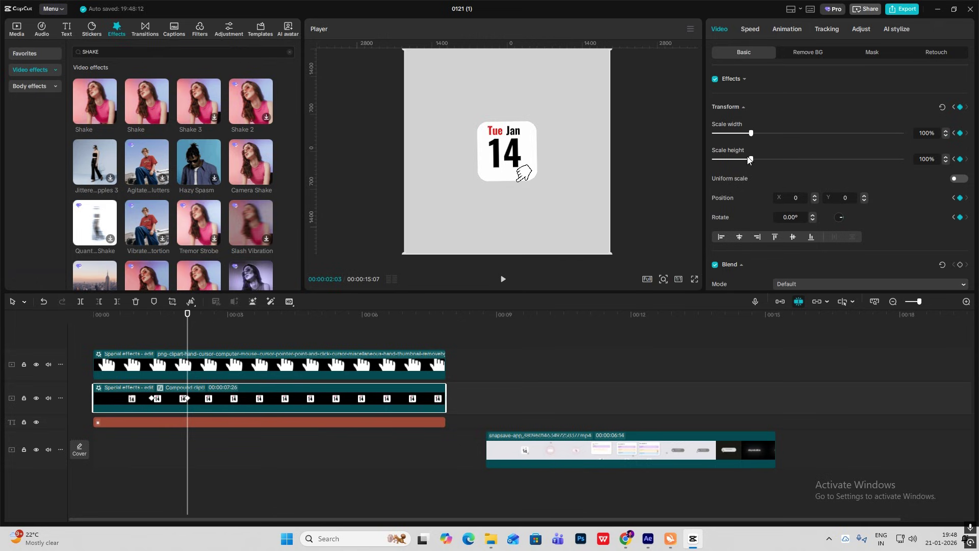
drag(750, 134, 753, 164)
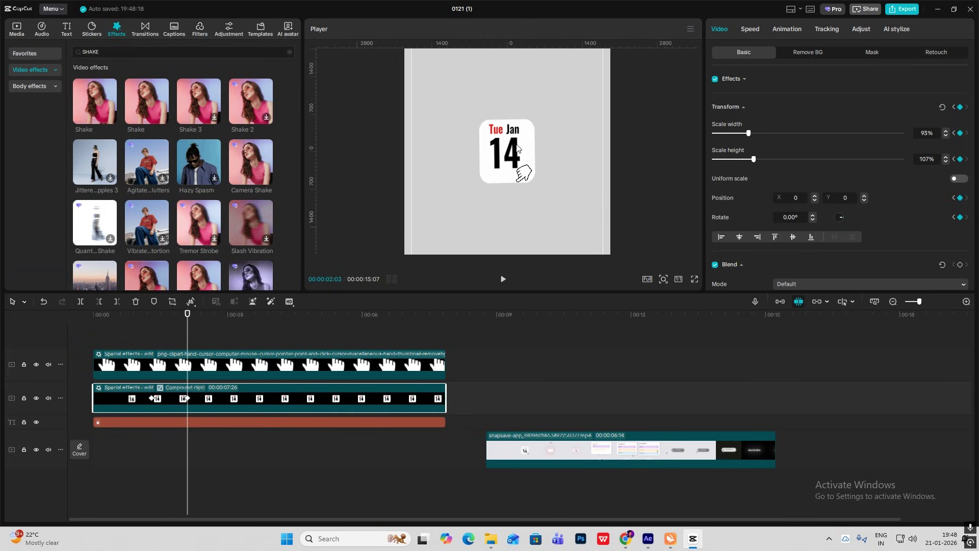
drag(516, 146, 517, 108)
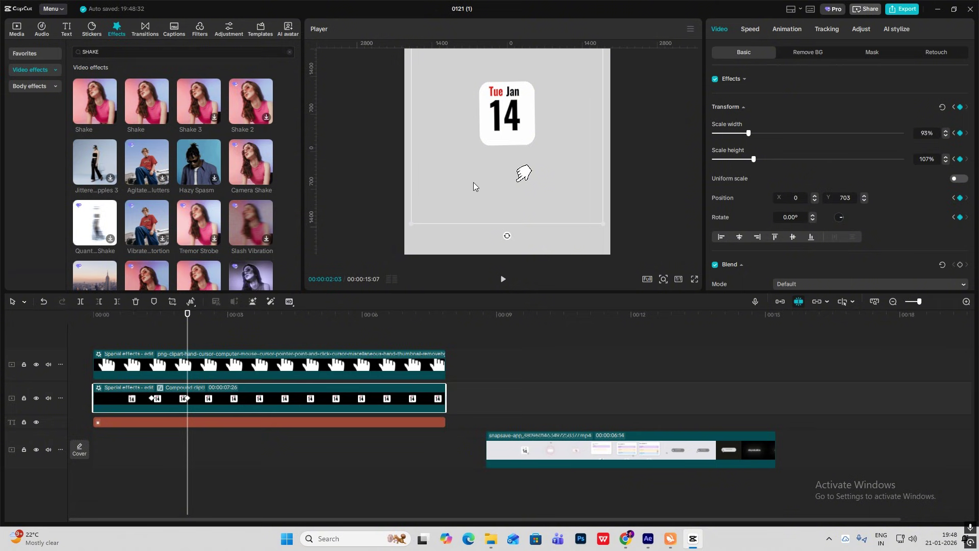
Apply the Cubic Out preset curve to the calendar card's Y position keyframes
double_click(195, 411)
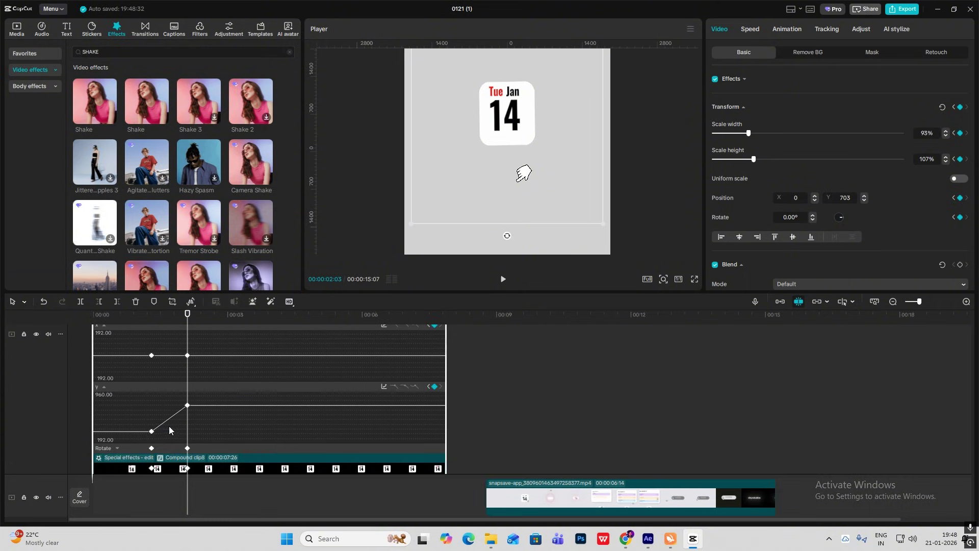
click(495, 451)
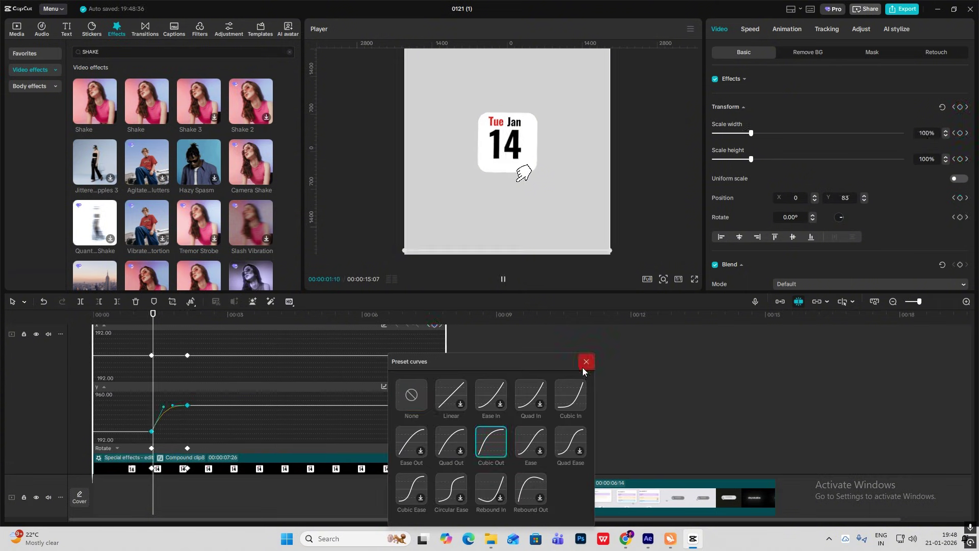
click(585, 358)
scroll(194, 410, up, 1)
scroll(194, 410, up, 3)
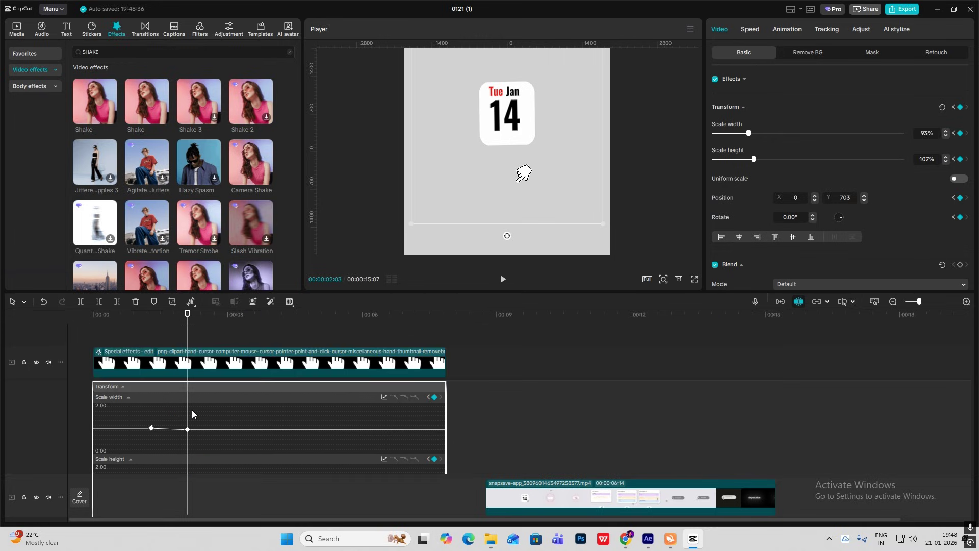
Apply the Cubic Out preset curve to the calendar card's scale width and scale height keyframes
click(385, 398)
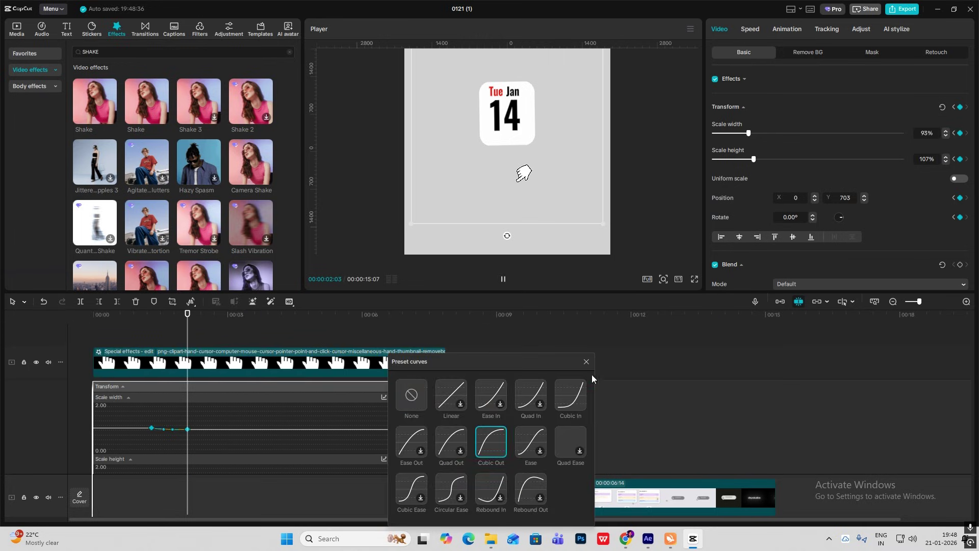
click(489, 439)
scroll(206, 428, down, 1)
click(168, 428)
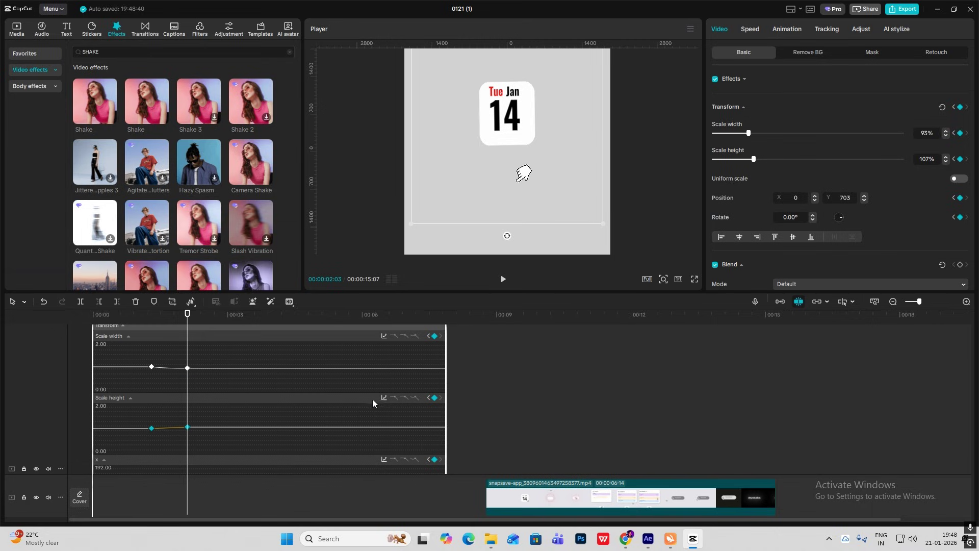
click(384, 398)
click(490, 451)
click(586, 362)
scroll(200, 427, down, 5)
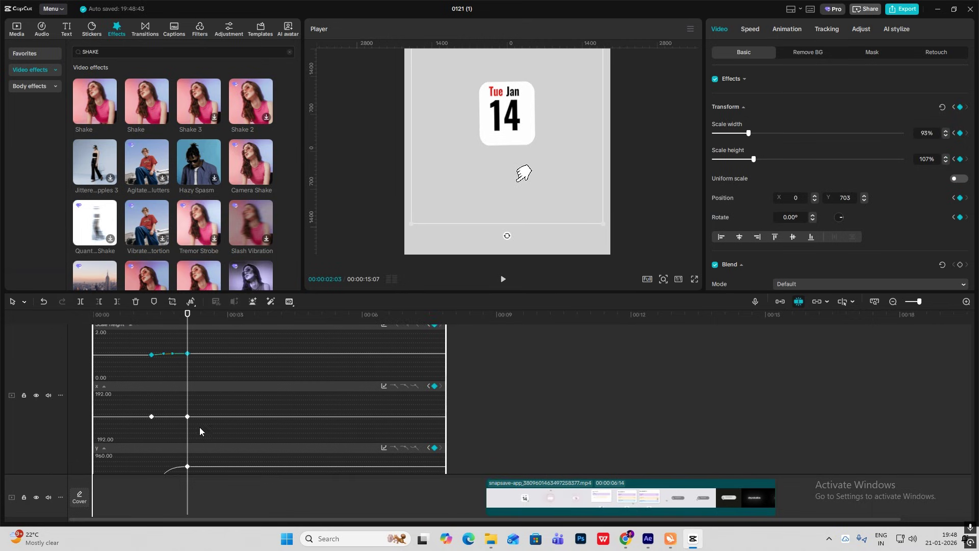
Close the card's keyframe curves, move its second transform keyframe to 00:00:02:08, and preview the slower lift
key(alt+k)
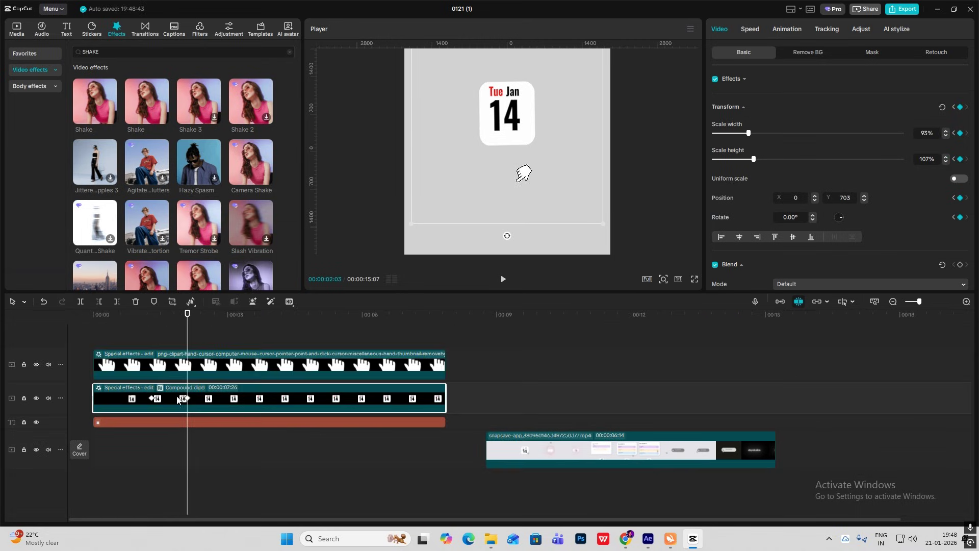
click(143, 332)
key(space)
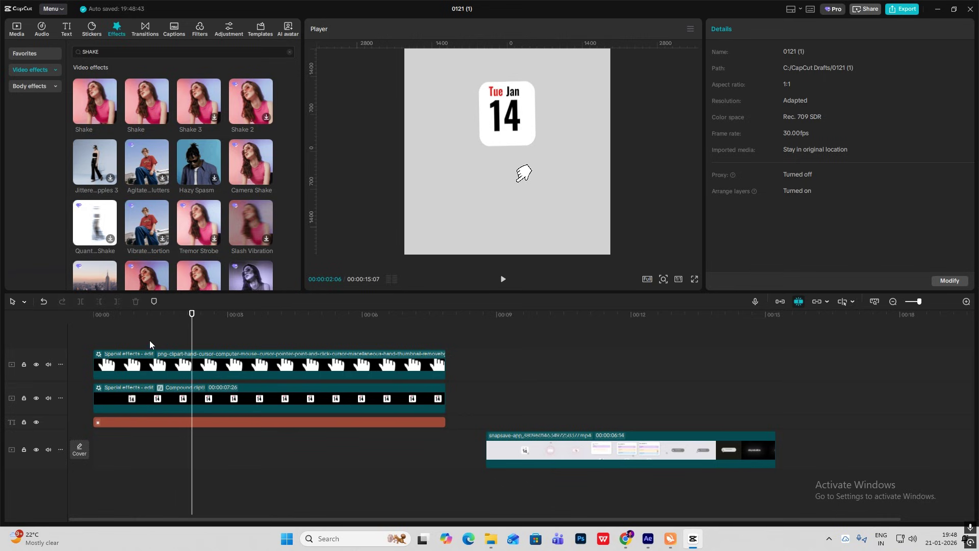
click(149, 341)
click(164, 398)
click(191, 399)
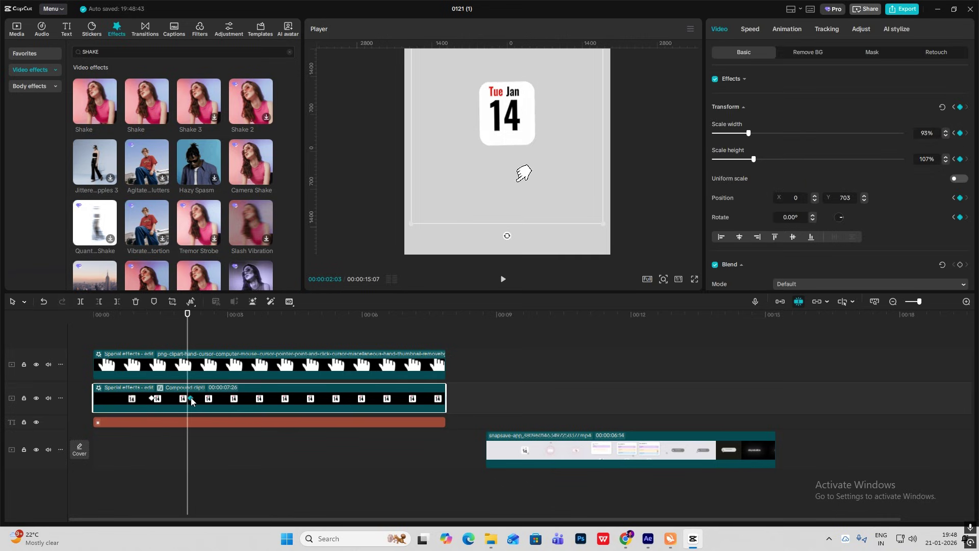
click(151, 329)
key(space)
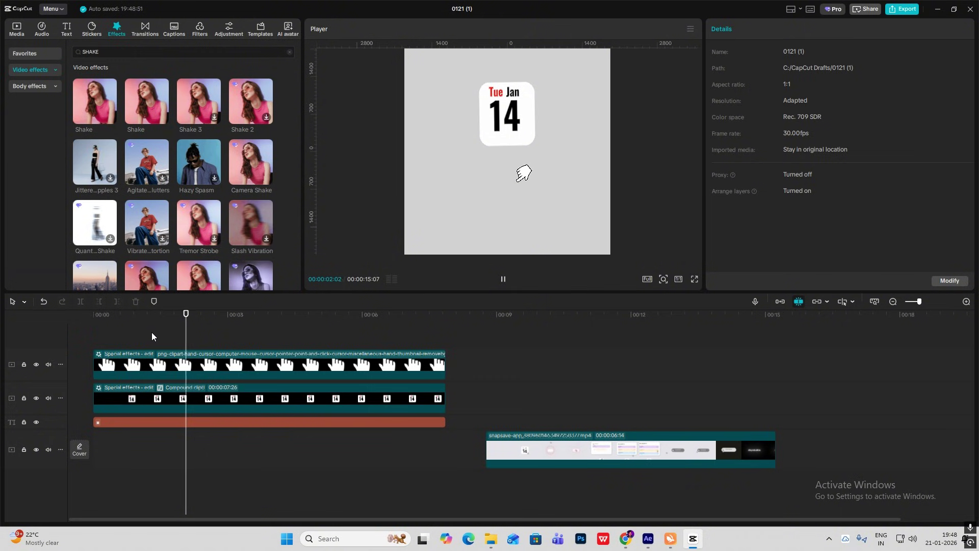
Add a transform keyframe to the hand cursor clip at 00:00:01:09
click(160, 354)
drag(158, 342, 150, 344)
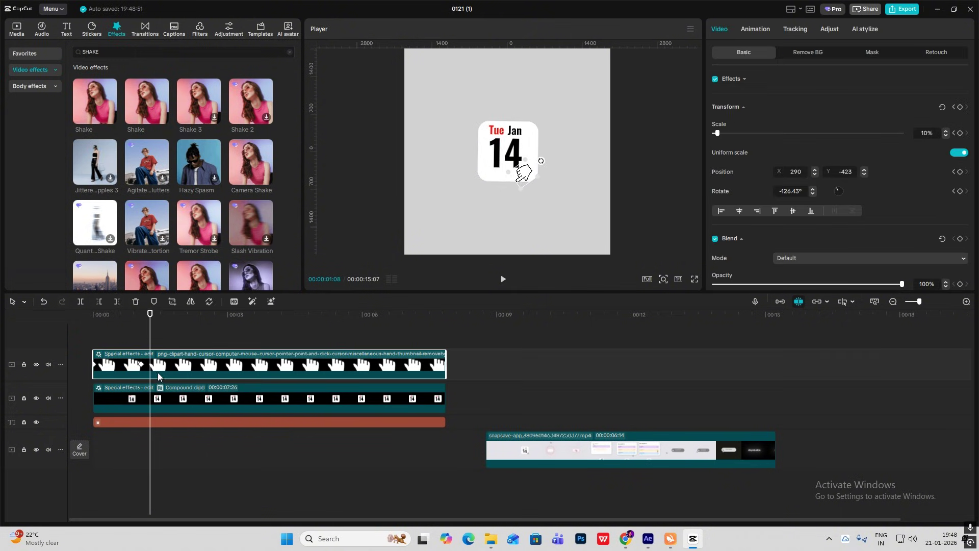
click(158, 396)
click(150, 345)
click(160, 364)
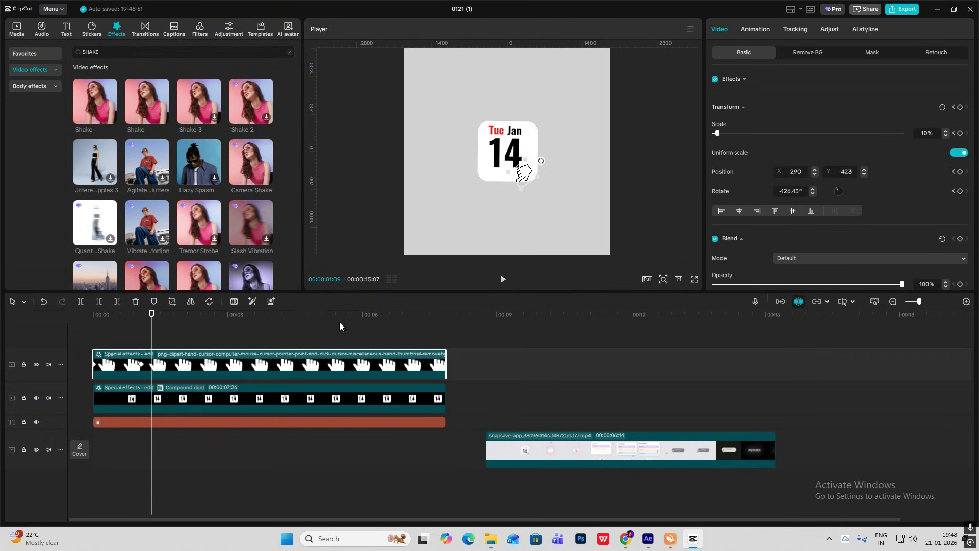
click(961, 108)
At 00:00:02:08, move the hand cursor up to X 261, Y 1183 and rotate it to -15.41°
click(163, 396)
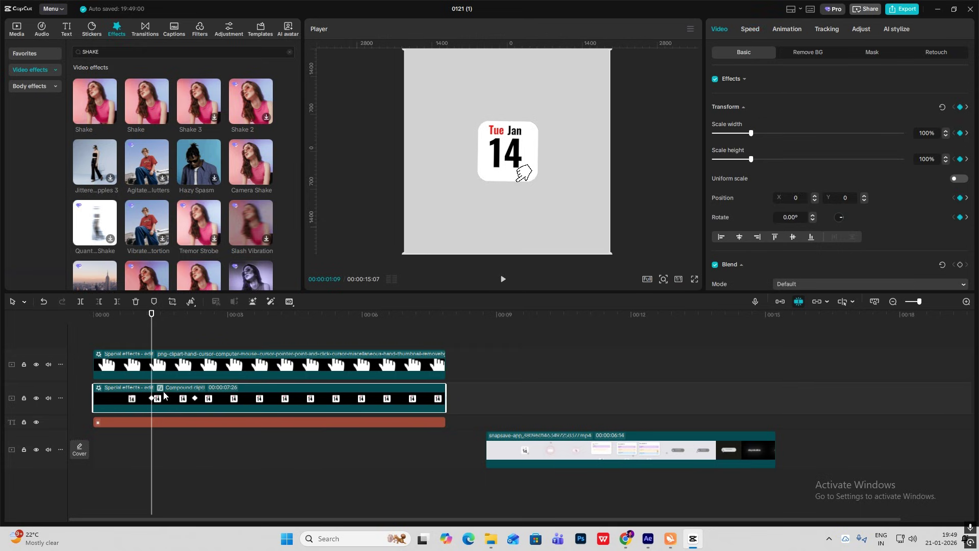
drag(152, 340, 195, 345)
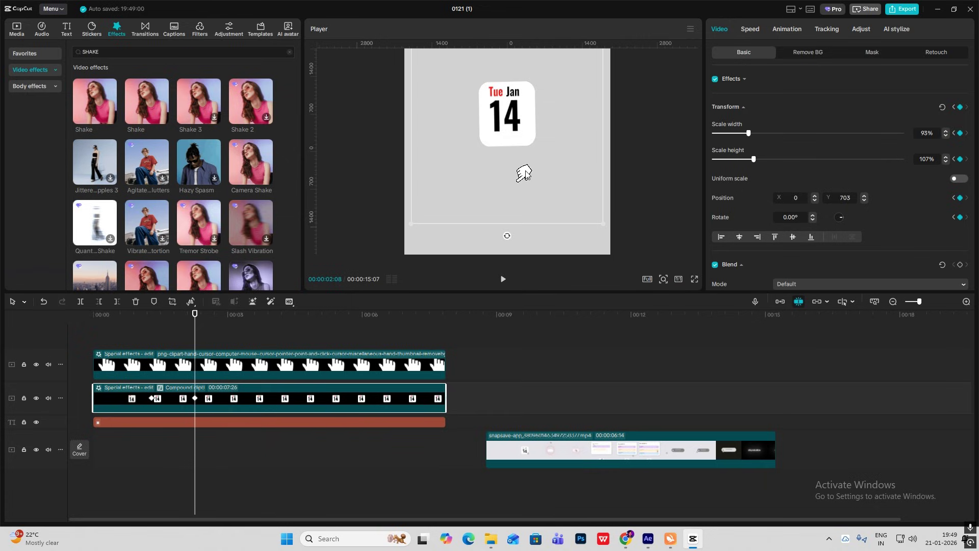
drag(498, 403, 194, 348)
click(186, 357)
click(184, 391)
drag(524, 170, 522, 136)
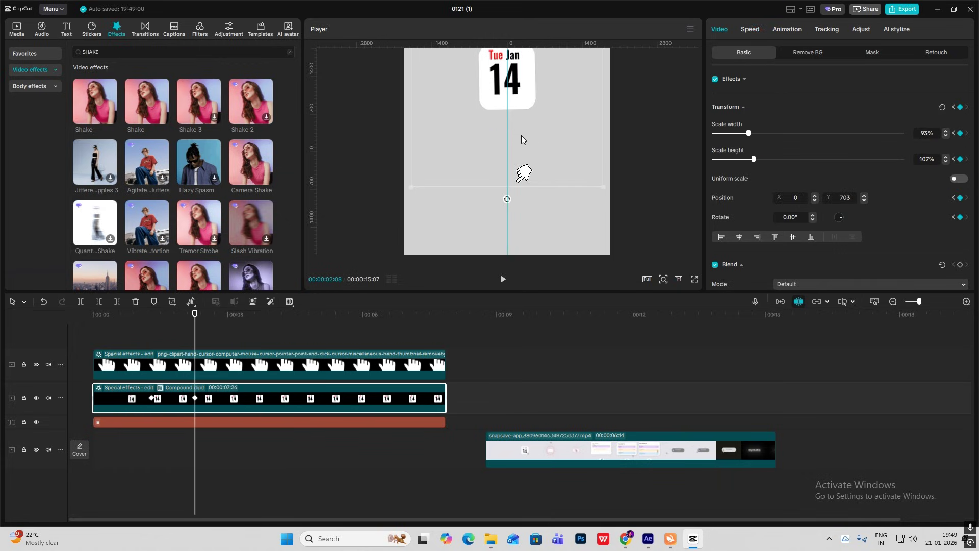
key(ctrl+z)
click(255, 362)
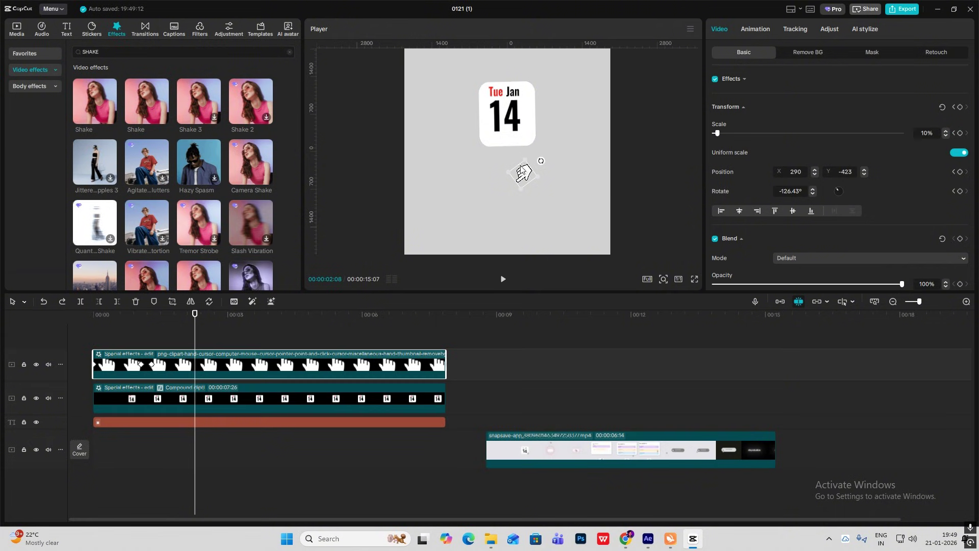
drag(524, 173, 523, 90)
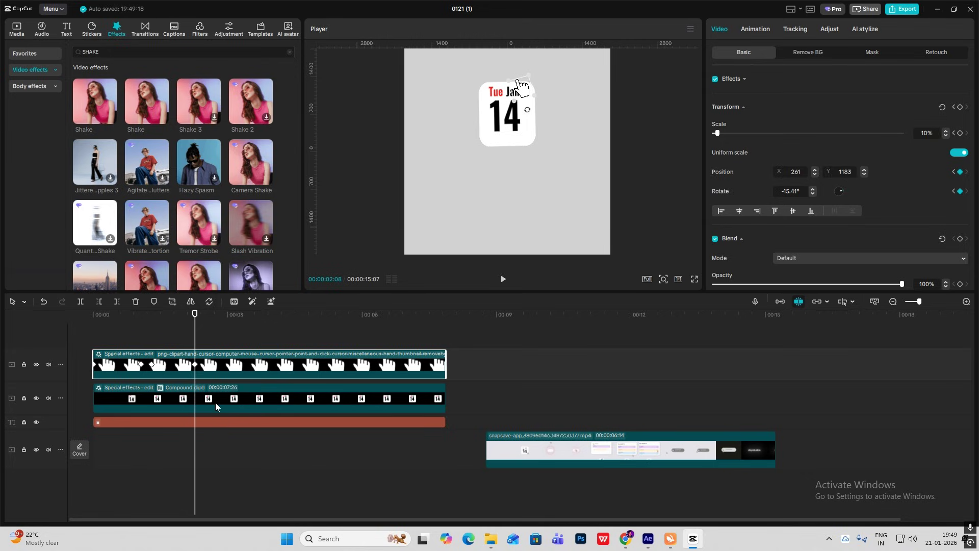
Apply the Cubic Out preset curve to the hand cursor's upward Y position and rotation keyframes
key(alt+k)
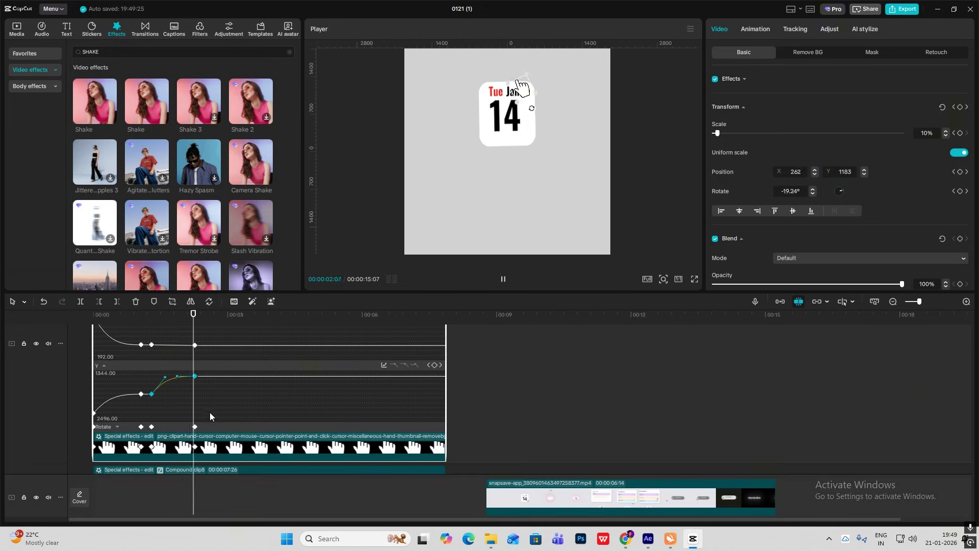
key(space)
scroll(206, 414, up, 2)
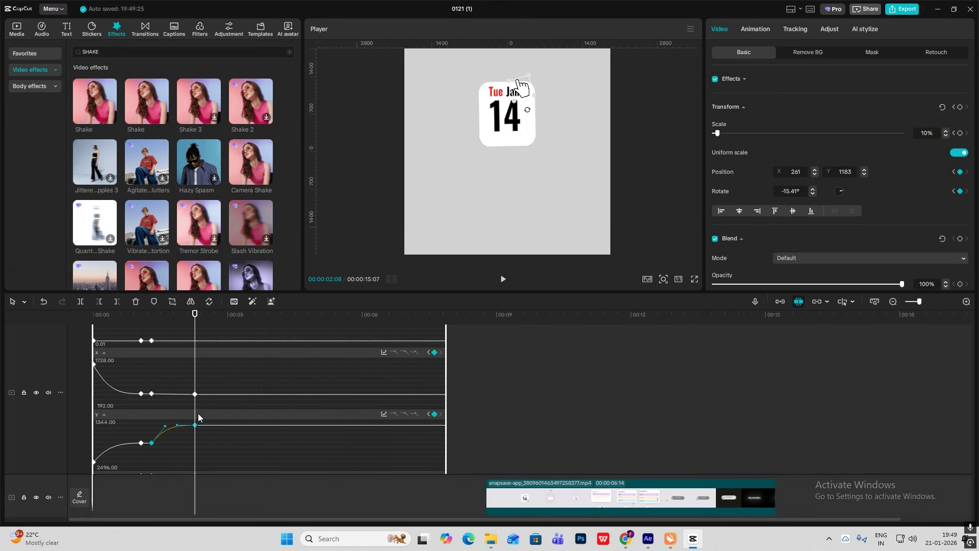
scroll(189, 408, down, 4)
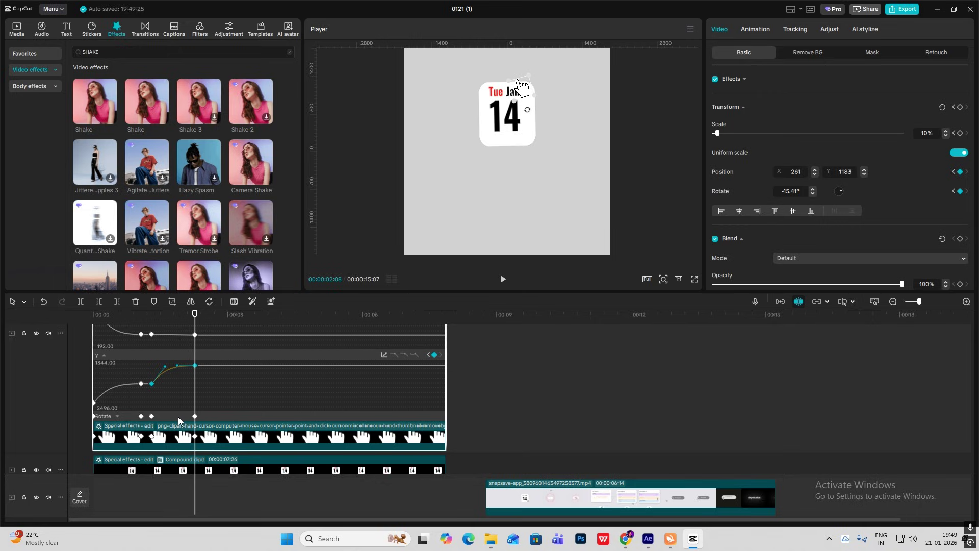
click(179, 417)
click(384, 365)
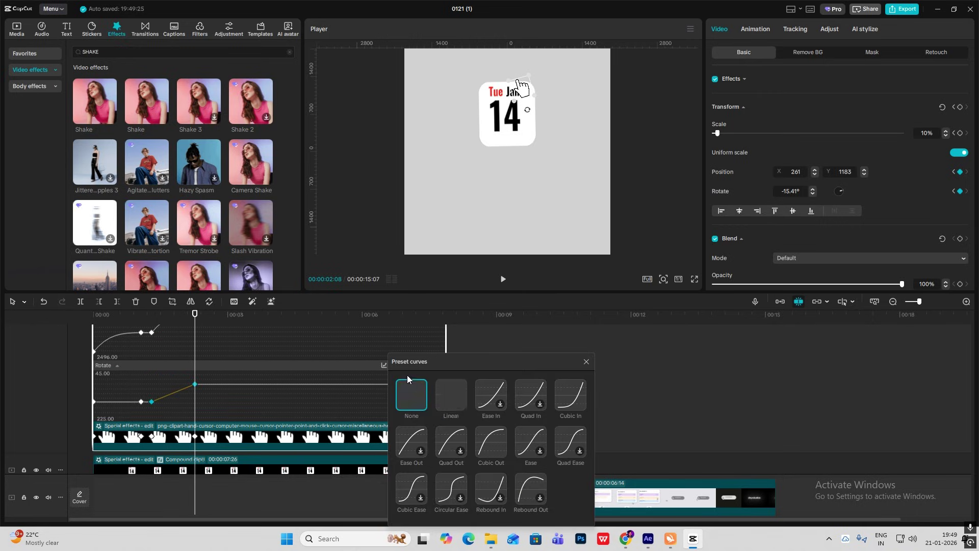
click(490, 441)
click(586, 361)
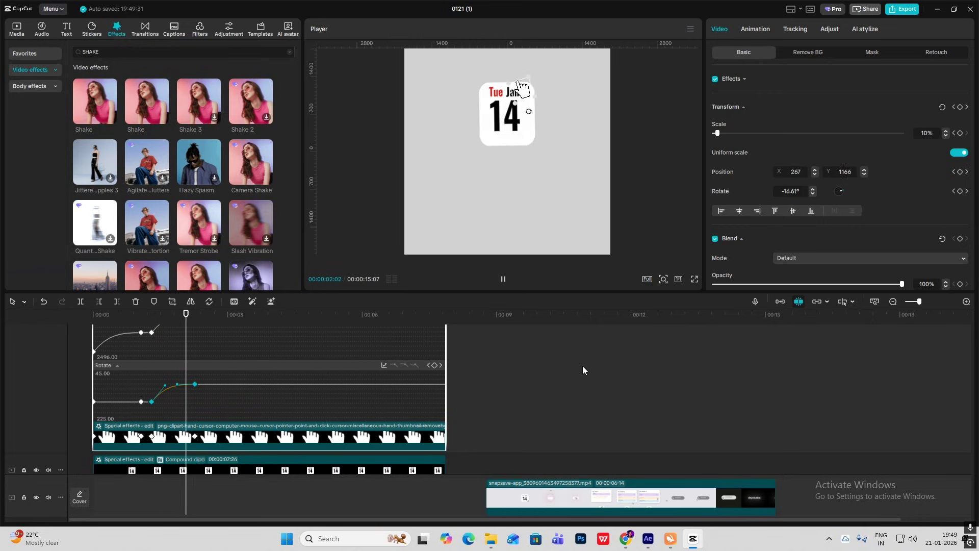
Move the hand cursor's last keyframe earlier, preview the animation from the start, and check the reference video at 00:00:09:27
click(196, 395)
click(196, 368)
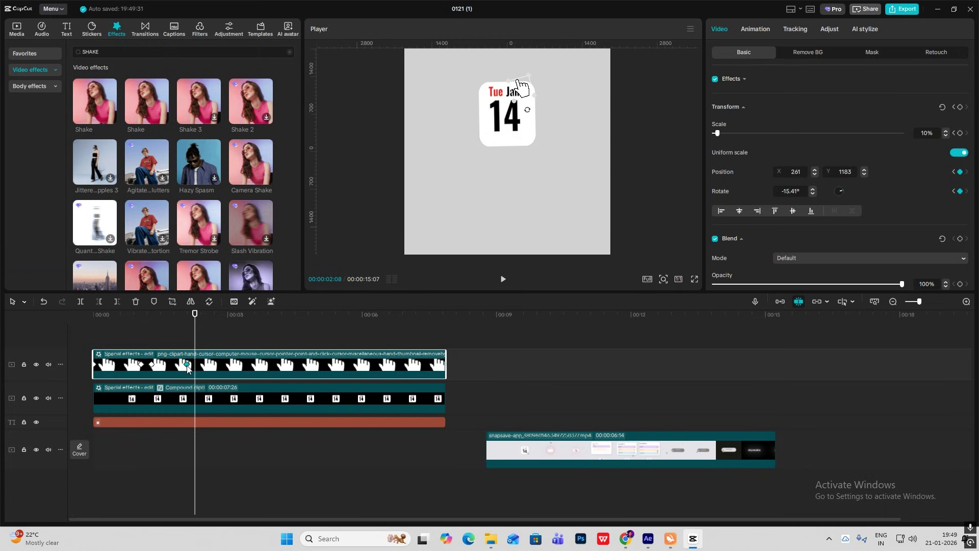
click(154, 346)
key(space)
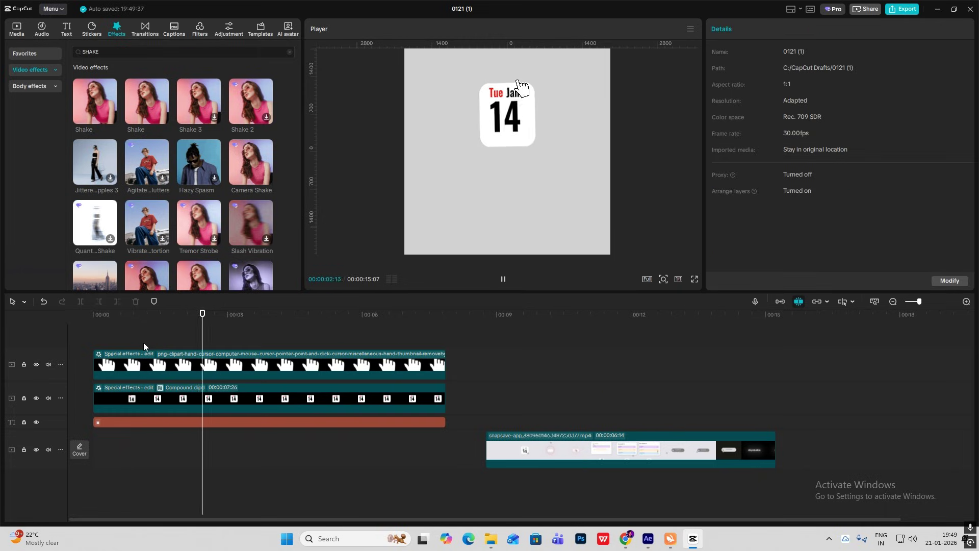
click(94, 345)
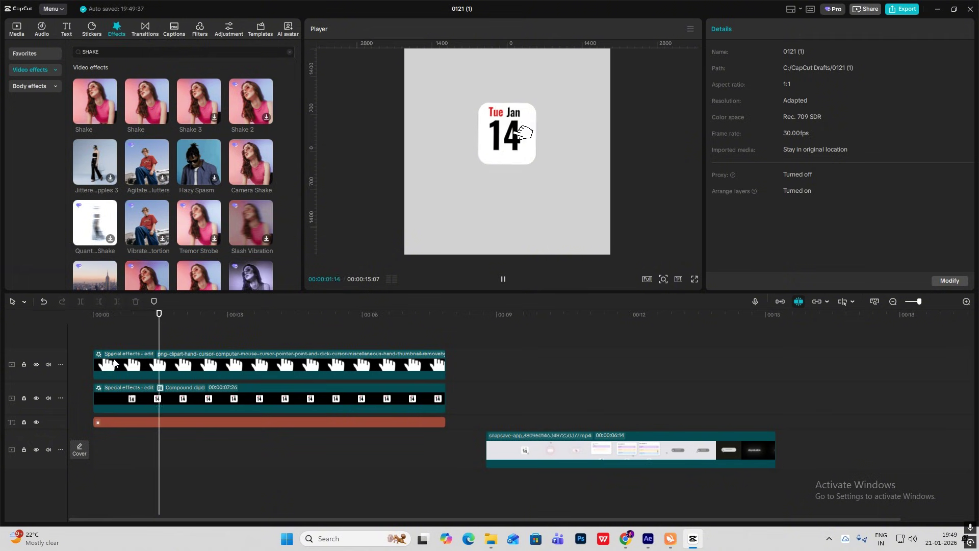
drag(497, 403, 536, 426)
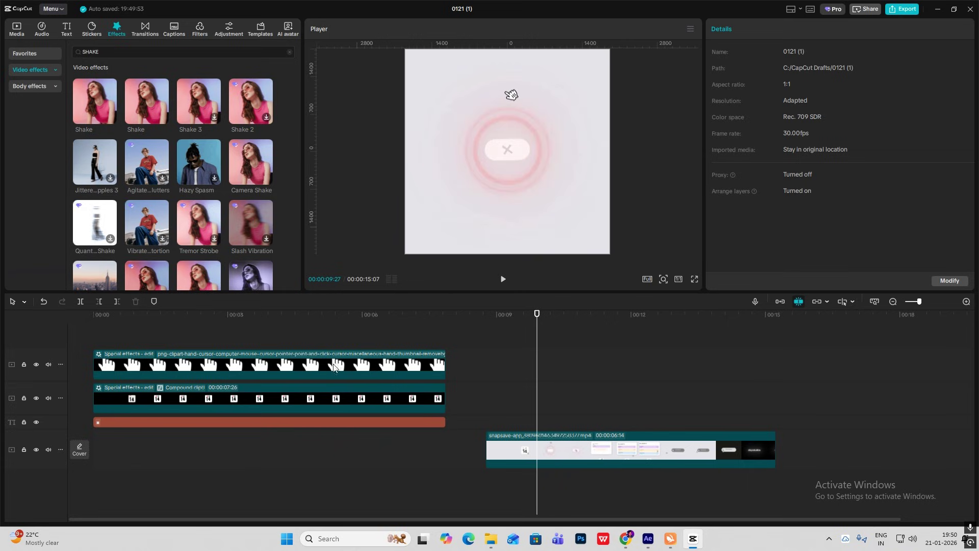
Add a transform keyframe to the calendar card at 00:00:02:01, and lower the card to Y 67 at 00:00:02:17
click(175, 314)
click(189, 400)
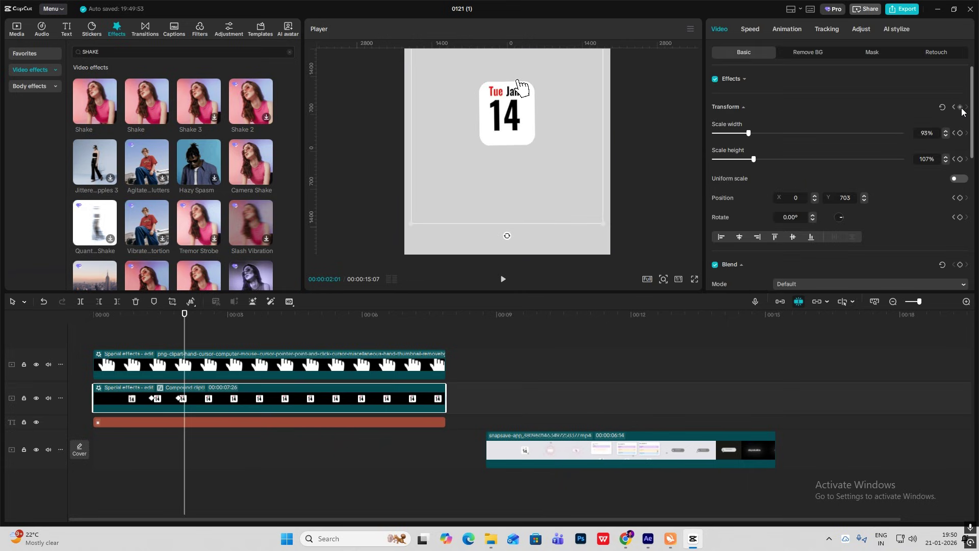
drag(185, 351, 209, 351)
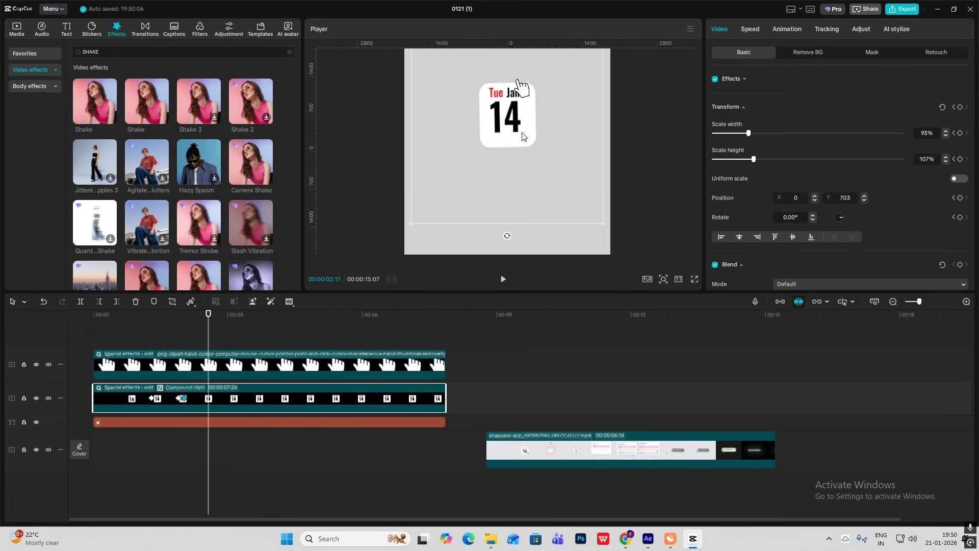
drag(525, 129, 527, 162)
Apply the Cubic In preset curve to the falling segment of the calendar card's Y position keyframes
click(209, 398)
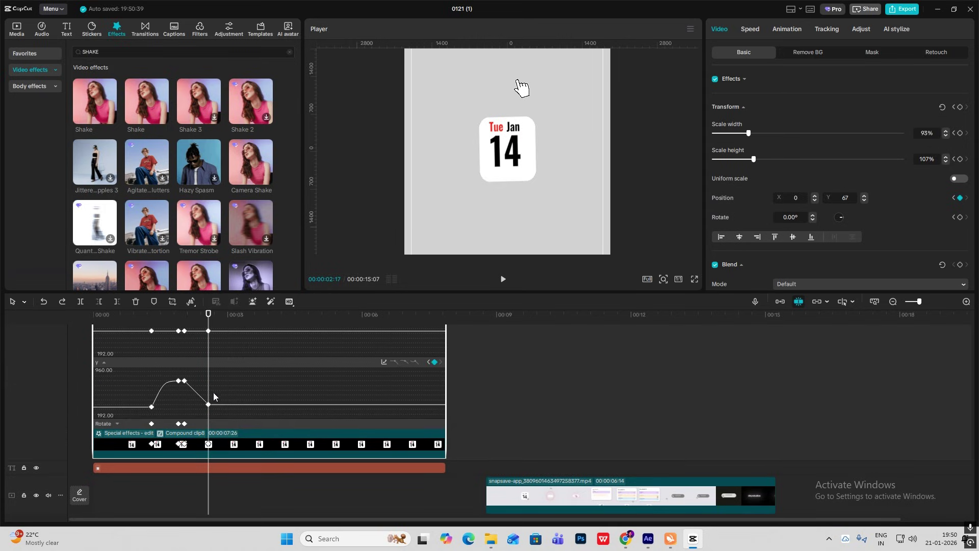
click(381, 363)
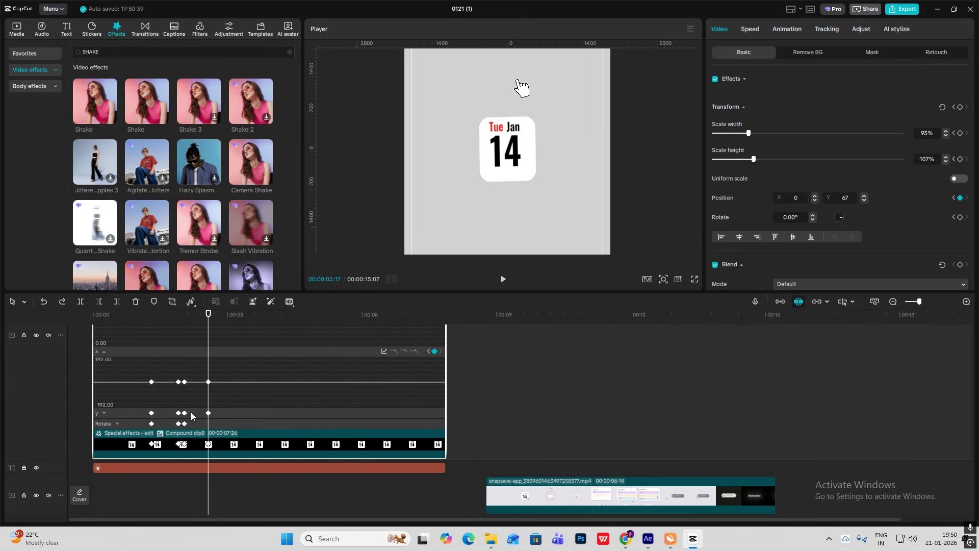
click(192, 414)
click(385, 362)
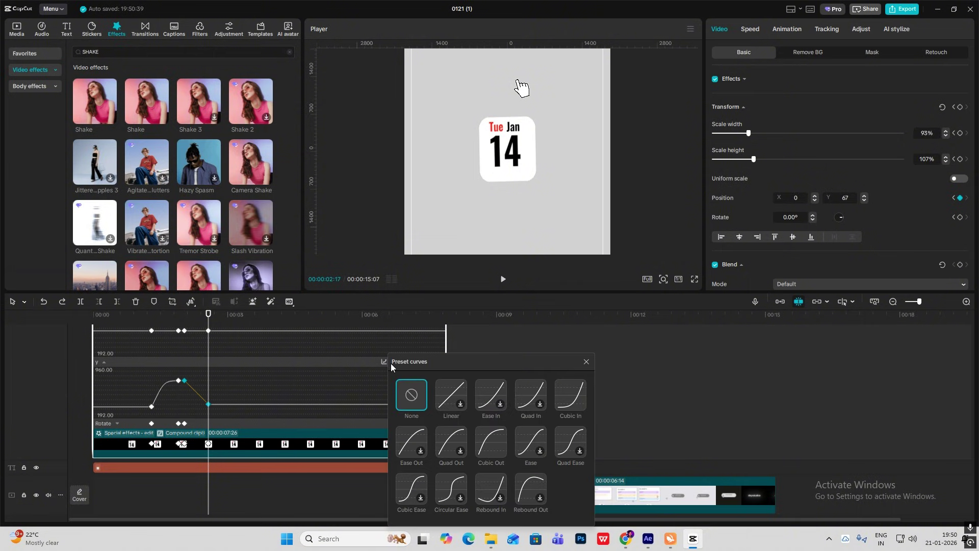
click(579, 403)
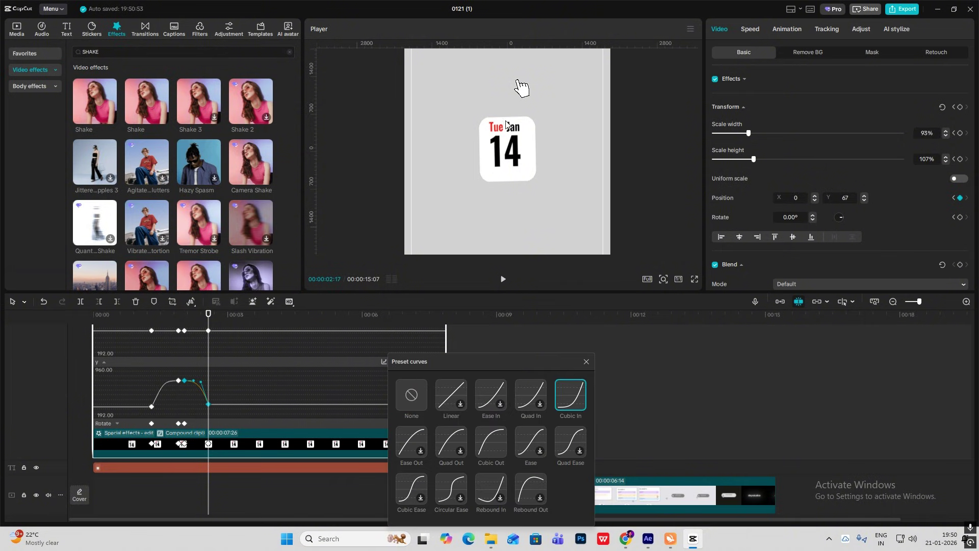
click(587, 361)
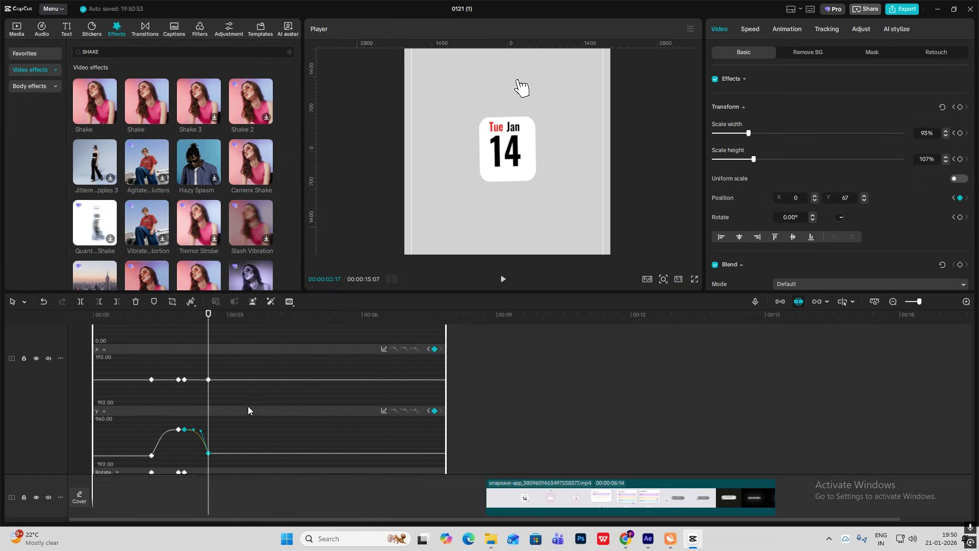
scroll(239, 407, up, 3)
click(233, 408)
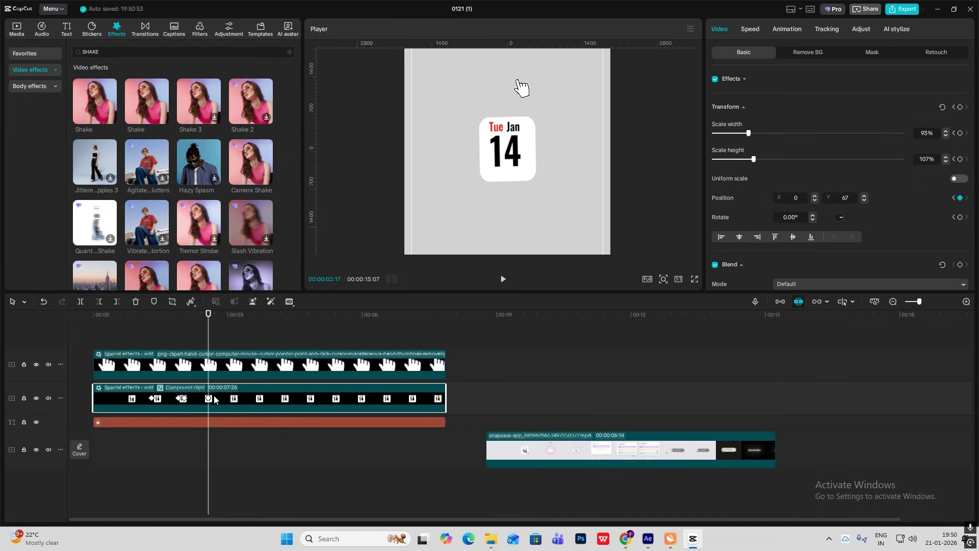
Move the calendar card's last keyframe earlier, to about 00:00:02:10, and preview the faster drop
click(177, 329)
key(space)
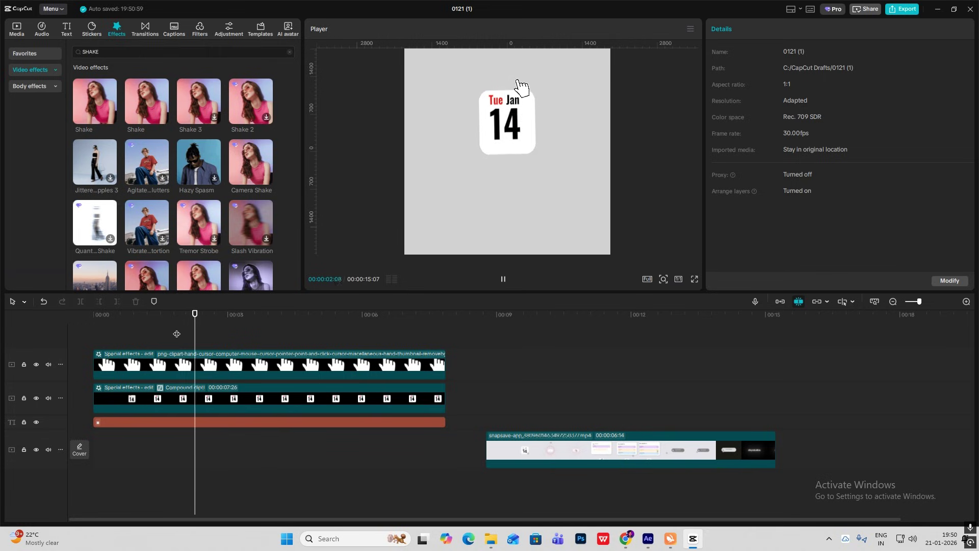
key(space)
key(space)
click(200, 398)
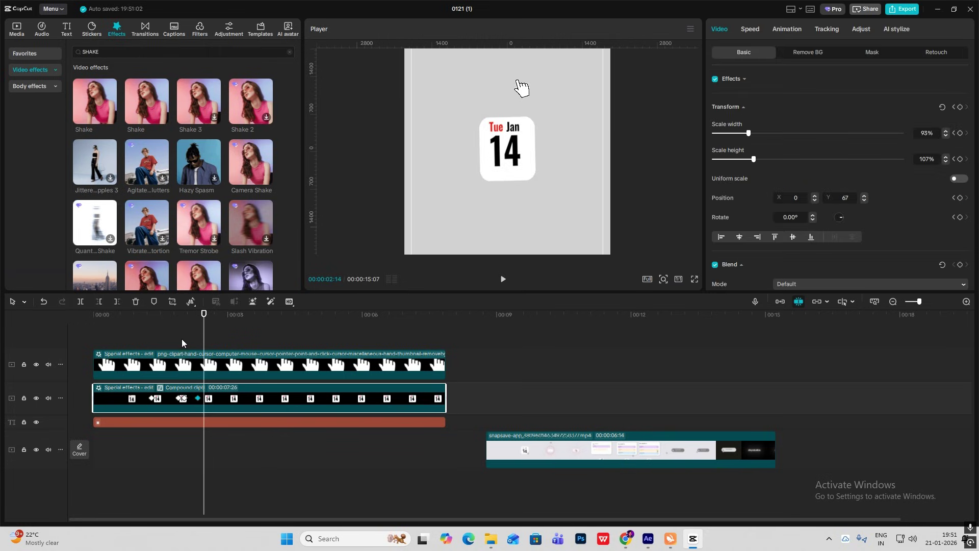
click(182, 337)
key(space)
key(space)
click(196, 364)
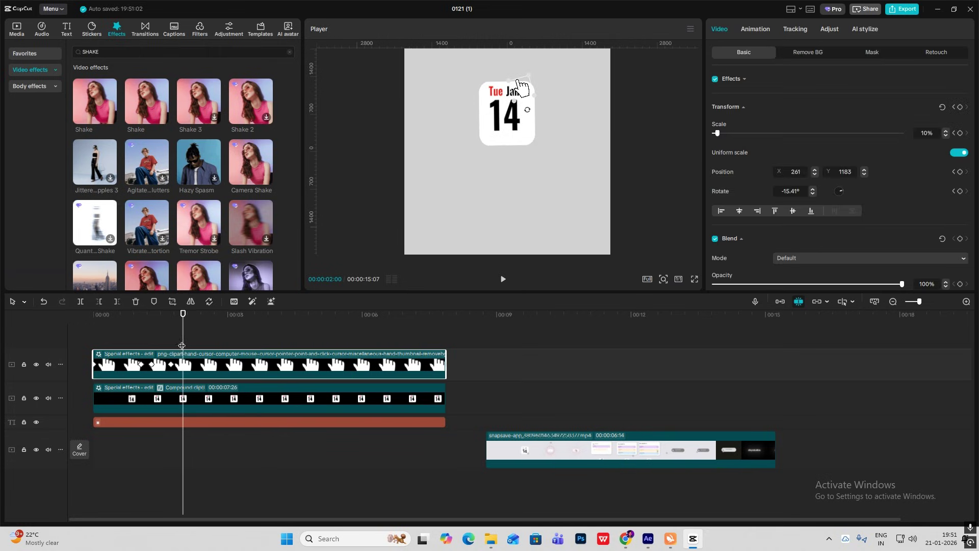
click(206, 397)
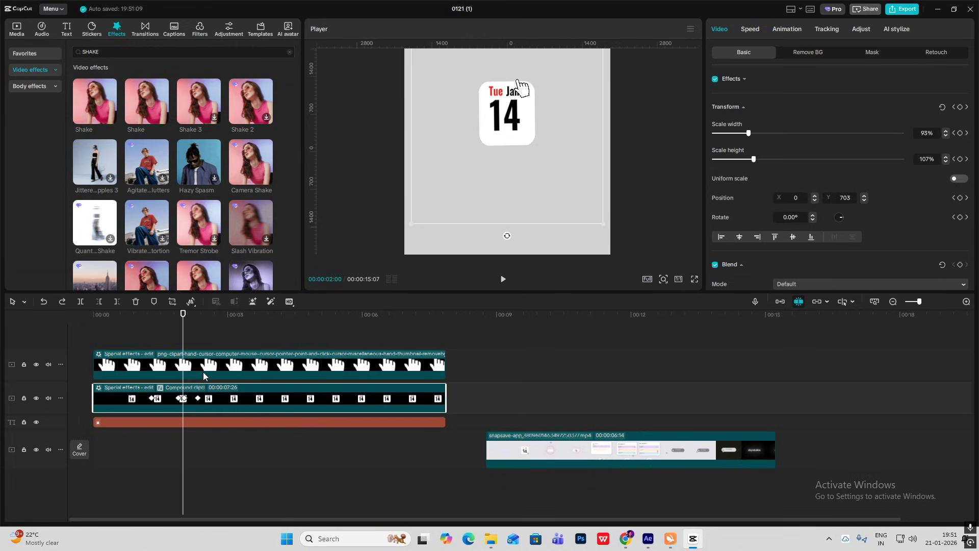
Nest the keyframed calendar card in a compound clip, and cut off everything after 00:00:02:08
key(ctrl+shift+z)
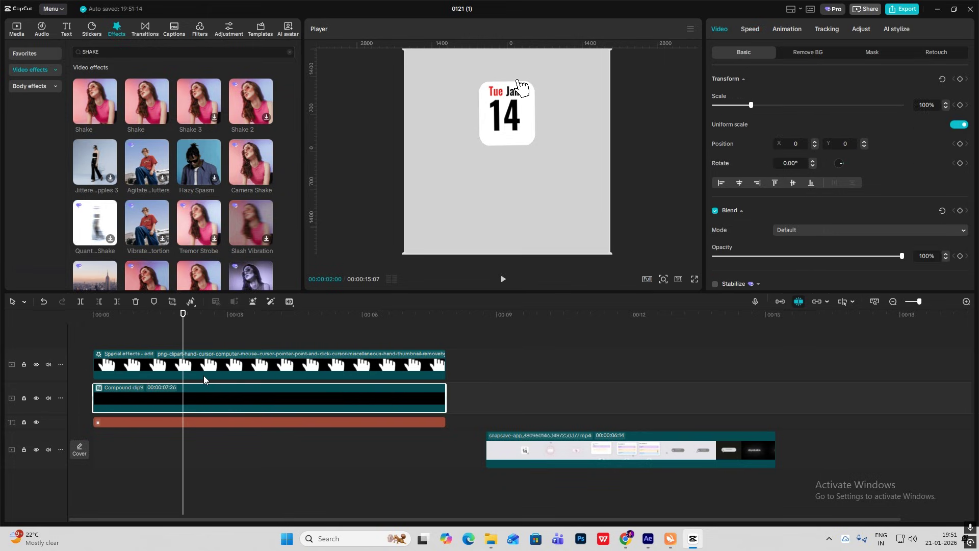
click(176, 339)
drag(177, 339, 196, 352)
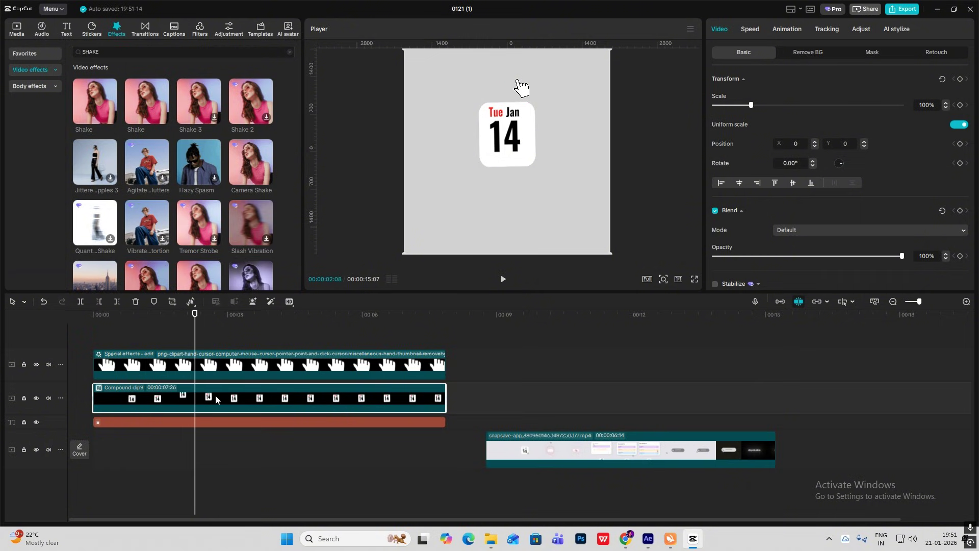
key(ctrl+b)
key(Delete)
click(164, 337)
key(space)
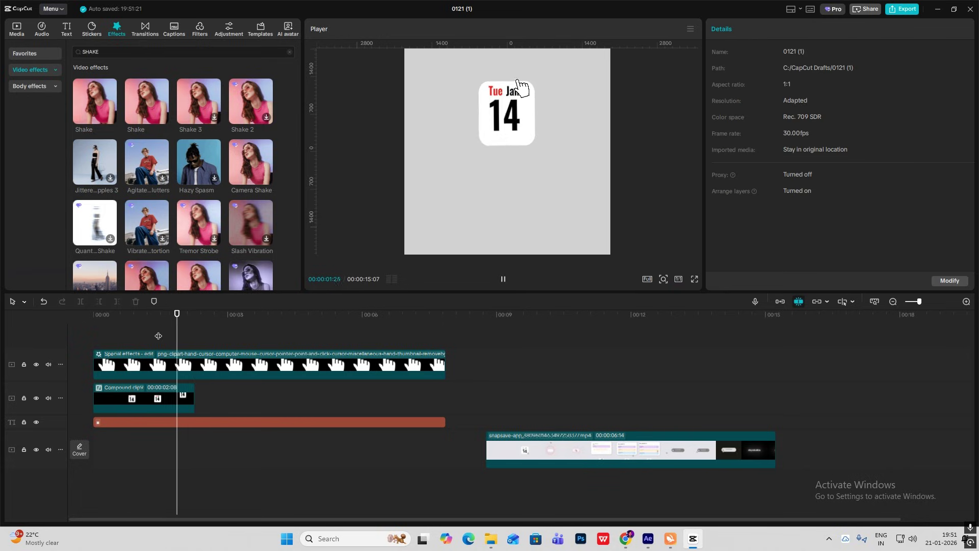
Add a default text clip at 00:00:02:08 above the calendar card, and replace its text with the solid square symbol ■
click(163, 331)
click(193, 348)
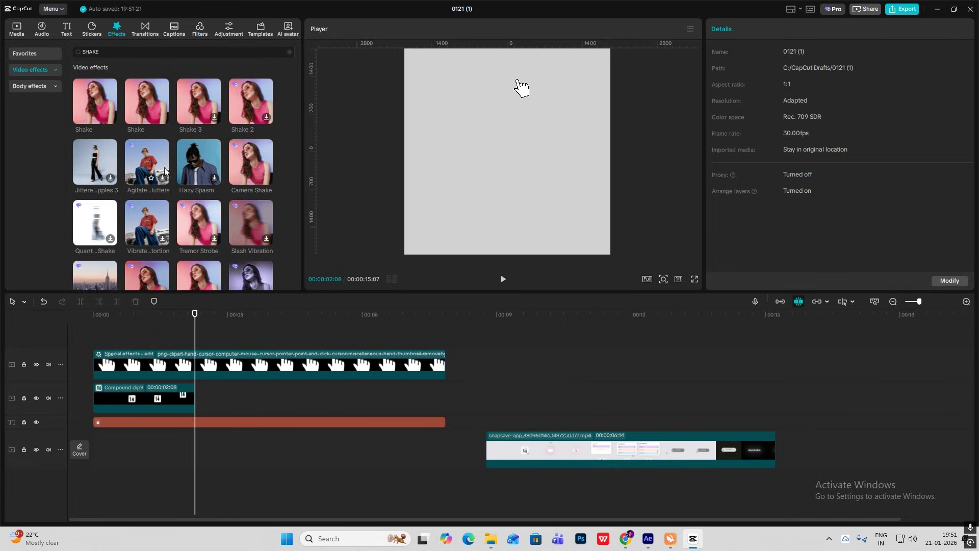
click(66, 29)
drag(108, 82, 252, 385)
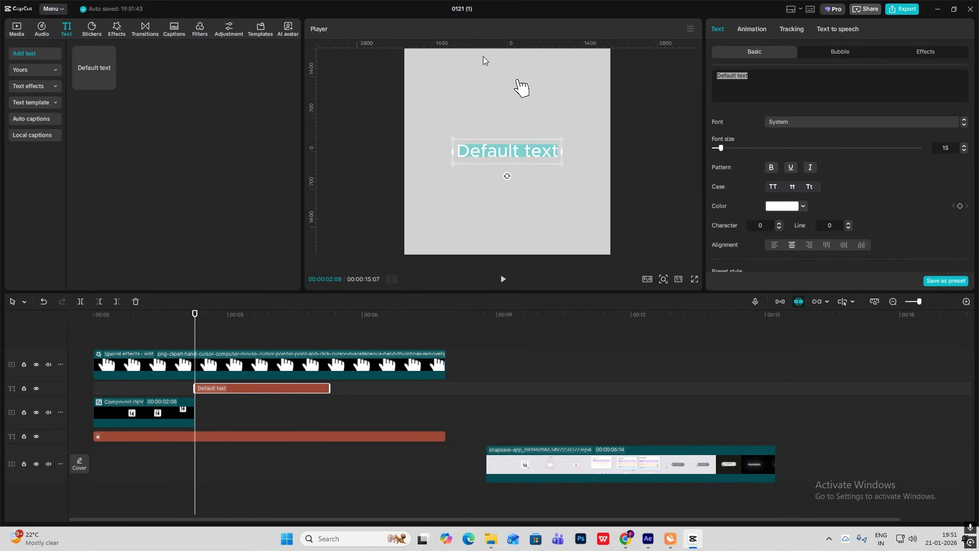
key(super+period)
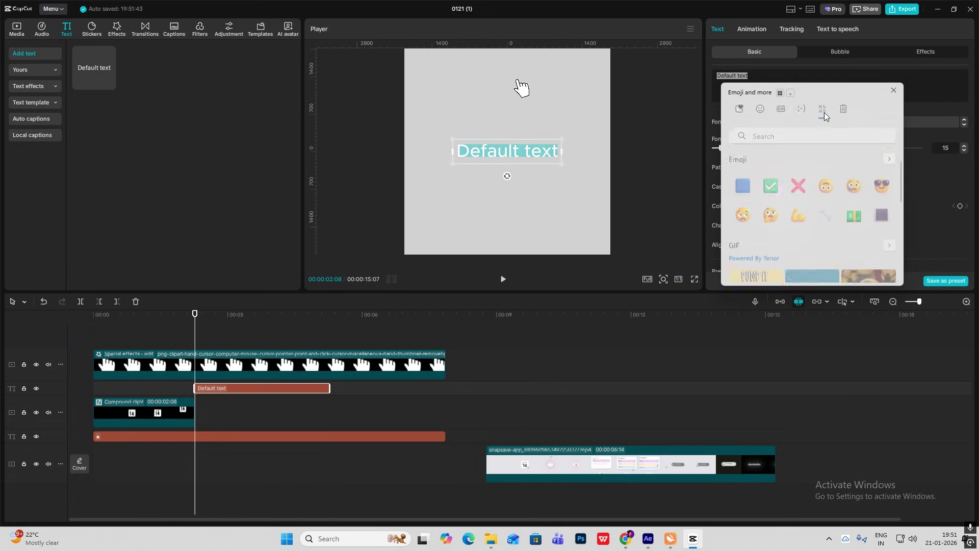
click(823, 112)
click(744, 166)
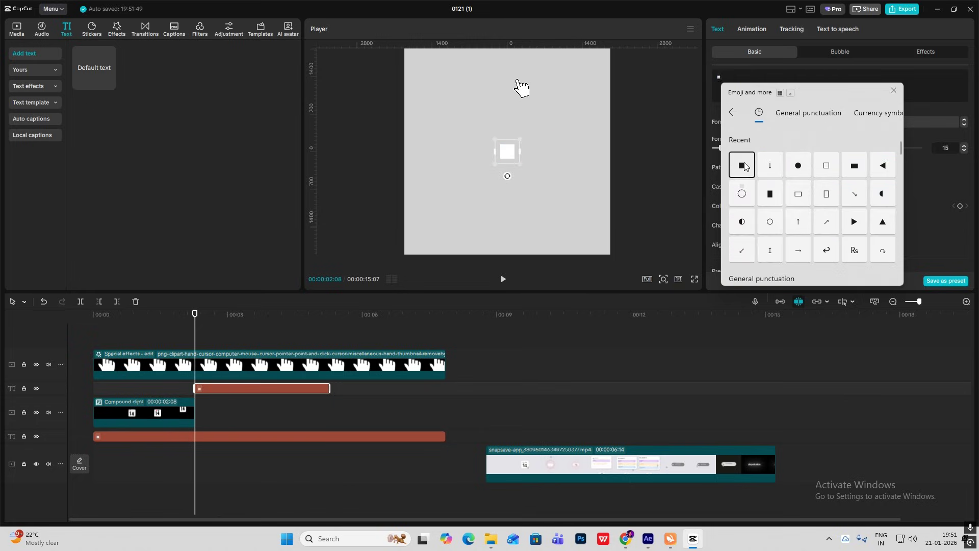
Turn off uniform scale, reshape the square to 377% width and 174% height, and extend its clip to about 00:00:11
click(915, 100)
drag(521, 140, 584, 138)
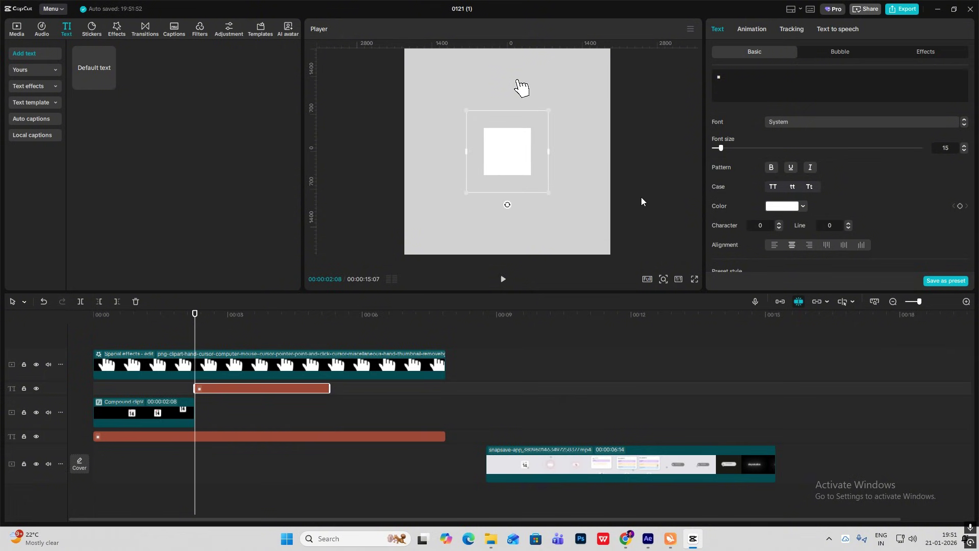
scroll(842, 168, down, 5)
drag(839, 159, 758, 195)
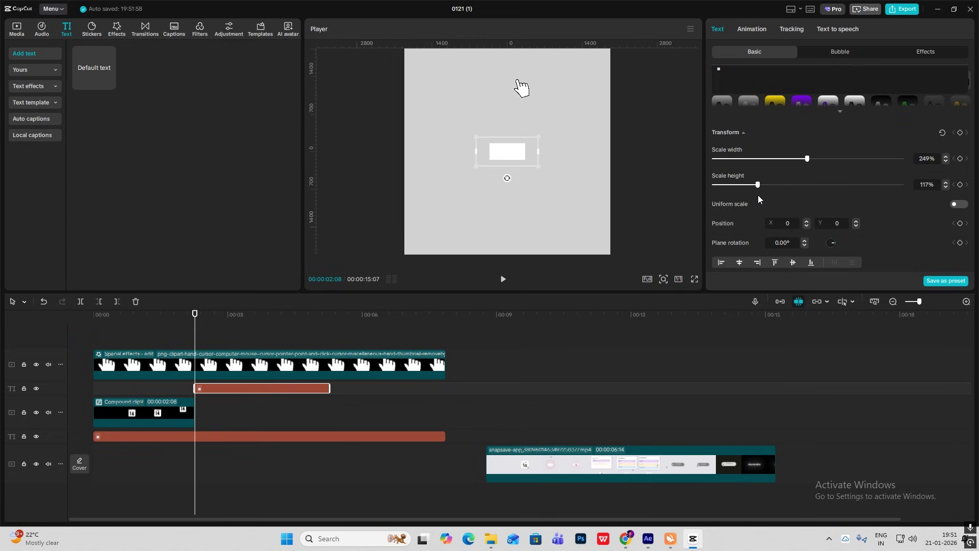
drag(807, 164, 855, 166)
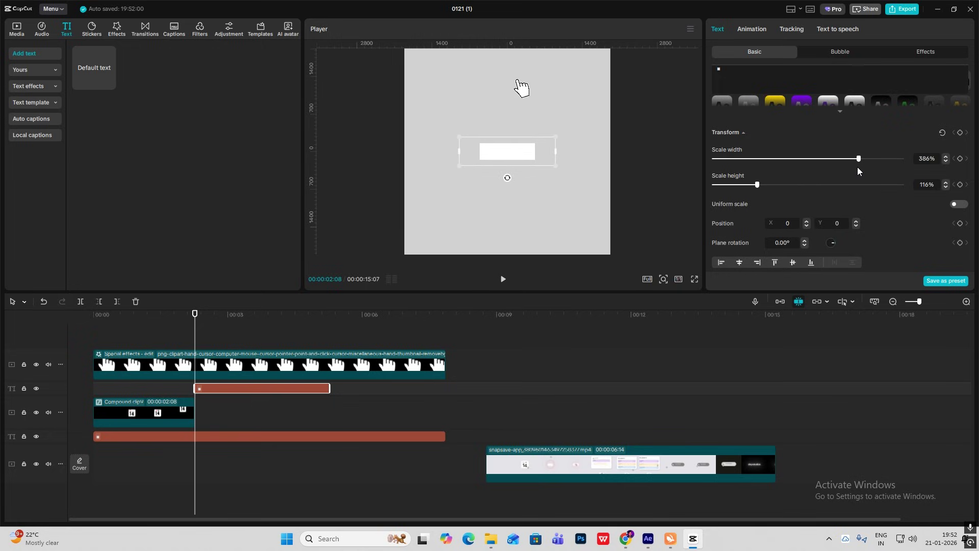
click(779, 185)
drag(330, 388, 587, 388)
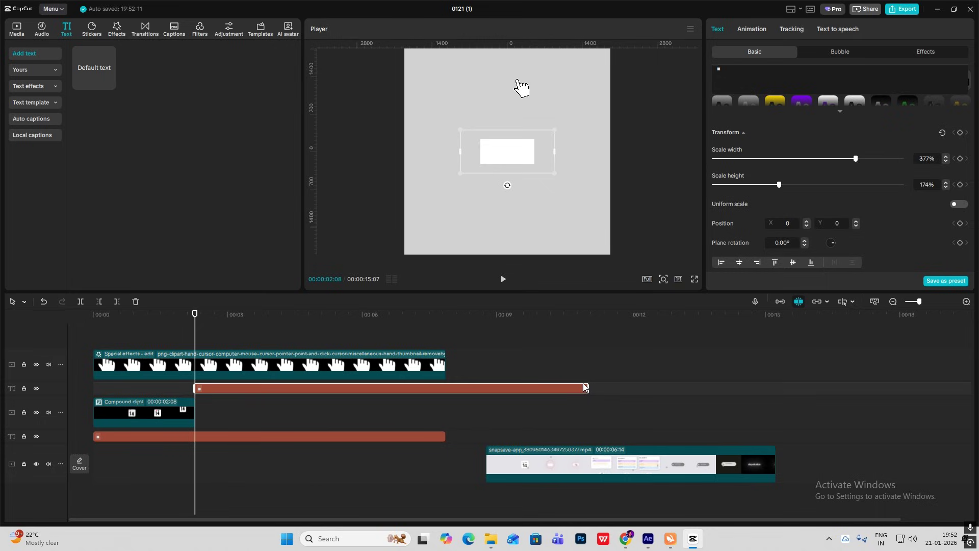
Turn the white rectangle text into a compound clip and round it into a pill with a 504 by 228 rectangle mask
key(alt+g)
click(746, 29)
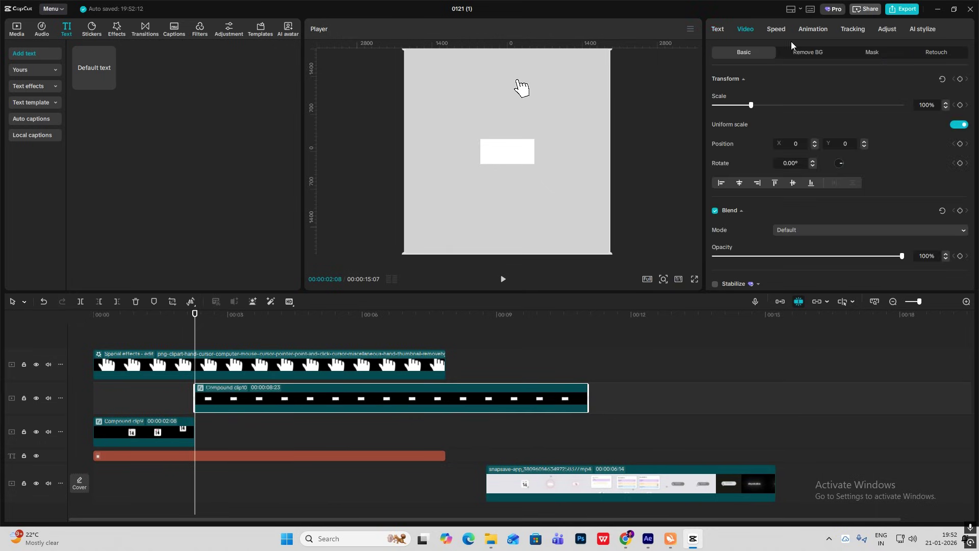
click(872, 52)
click(746, 96)
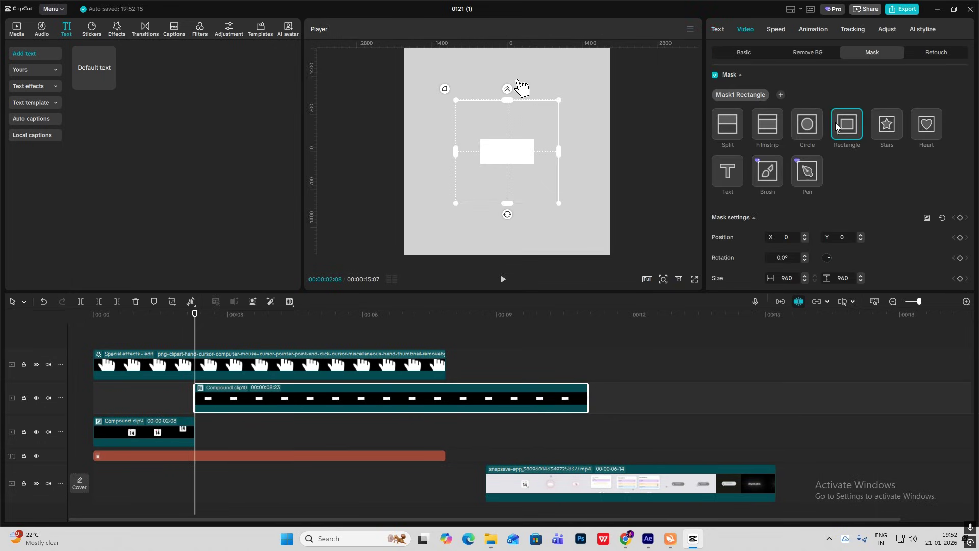
drag(506, 99, 481, 158)
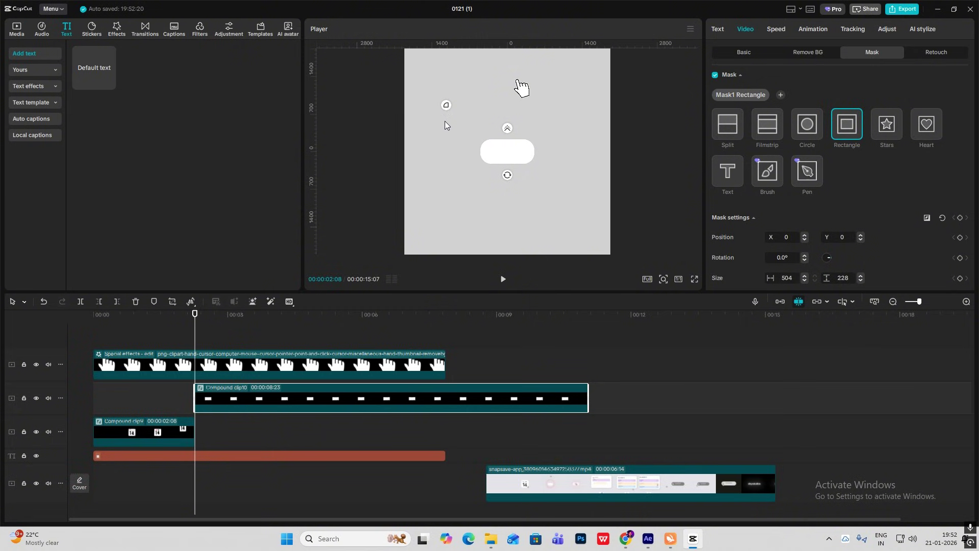
click(445, 122)
Scale the pill compound clip up to 116%
click(946, 103)
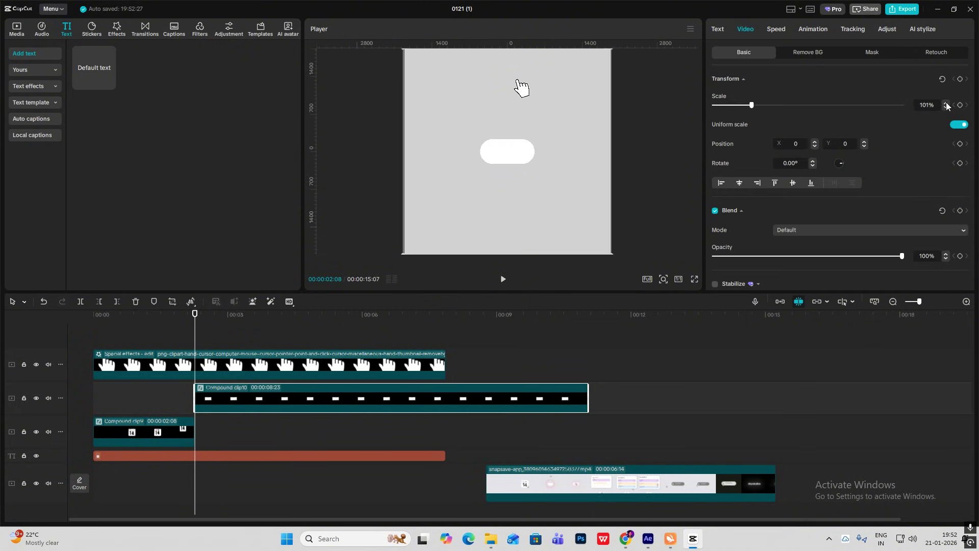
click(947, 103)
click(947, 103)
click(947, 103)
click(946, 103)
click(947, 103)
click(946, 103)
click(946, 103)
click(946, 103)
click(947, 103)
click(946, 103)
click(946, 103)
click(947, 103)
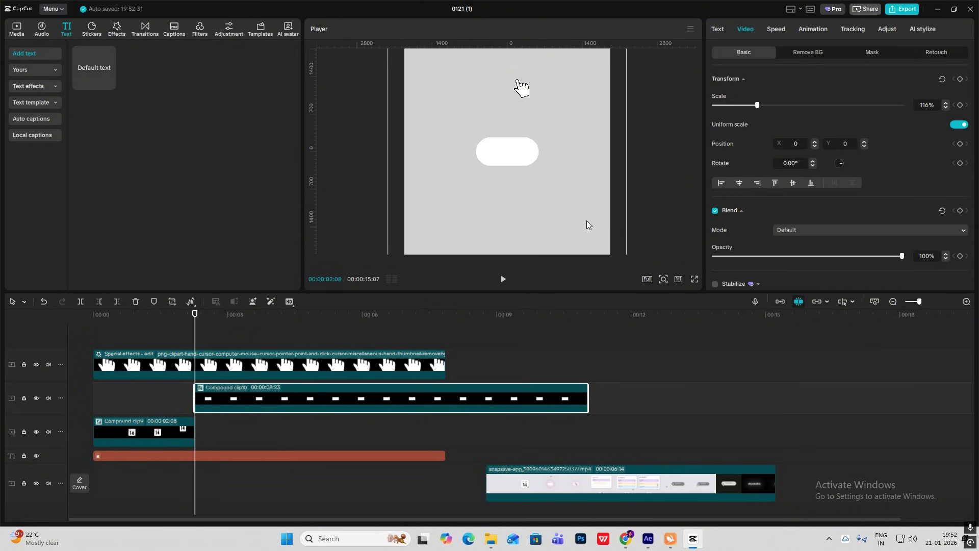
Add transform keyframes to the pill clip at its start at 00:00:02:08 and a little over half a second in
click(520, 458)
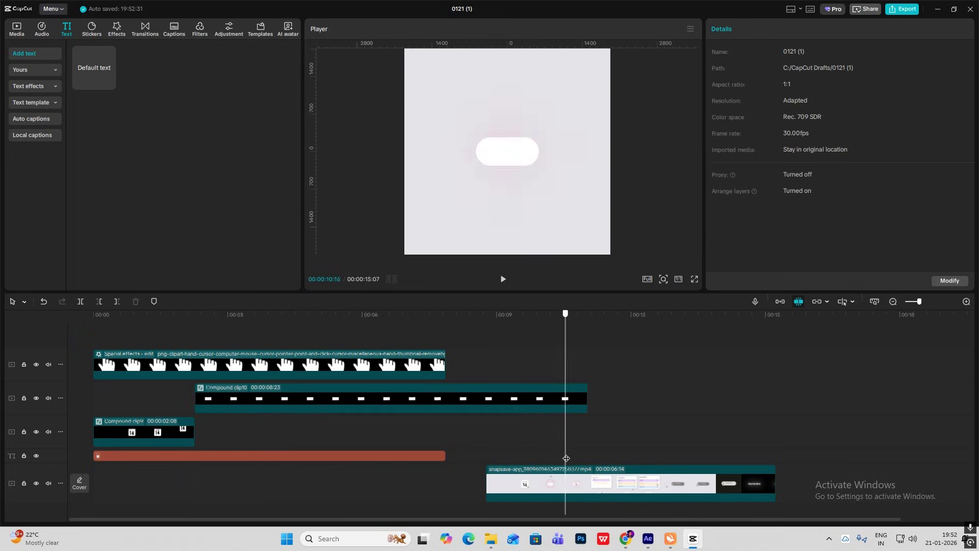
drag(597, 465, 187, 413)
click(216, 397)
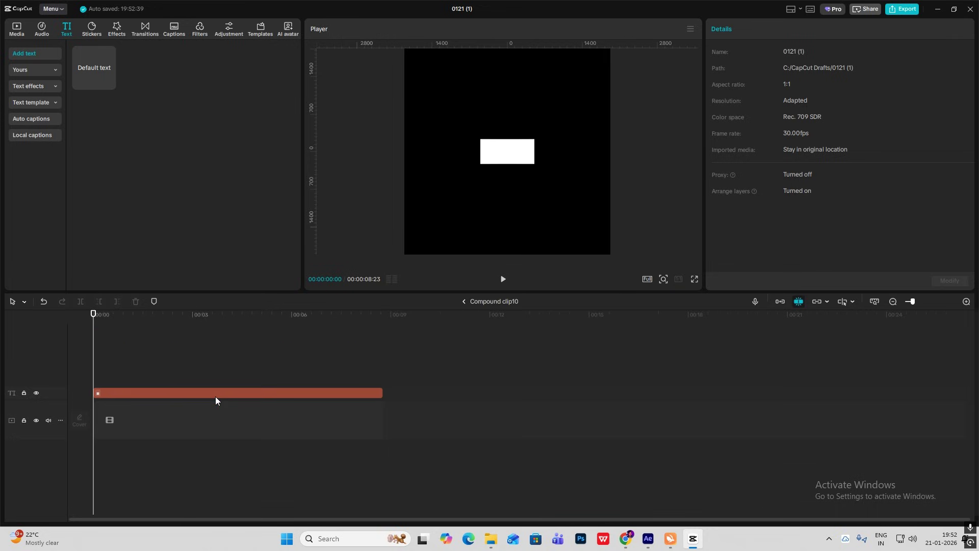
mouse_move(171, 339)
mouse_down()
mouse_move(197, 352)
mouse_move(171, 346)
mouse_up()
click(960, 80)
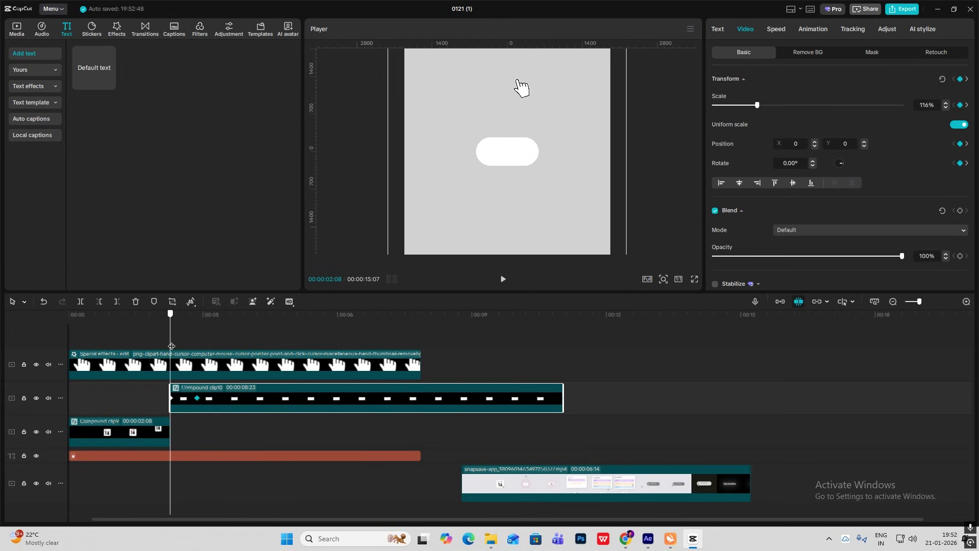
Shift the pill clip earlier to start at 00:00:02:06, overlapping the end of the calendar clip
click(967, 302)
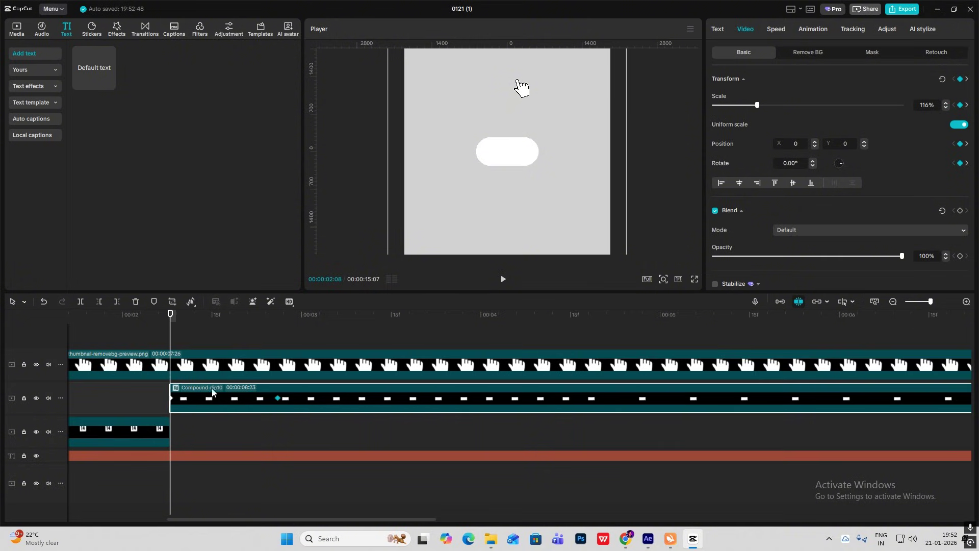
drag(205, 397, 193, 403)
drag(170, 342, 165, 342)
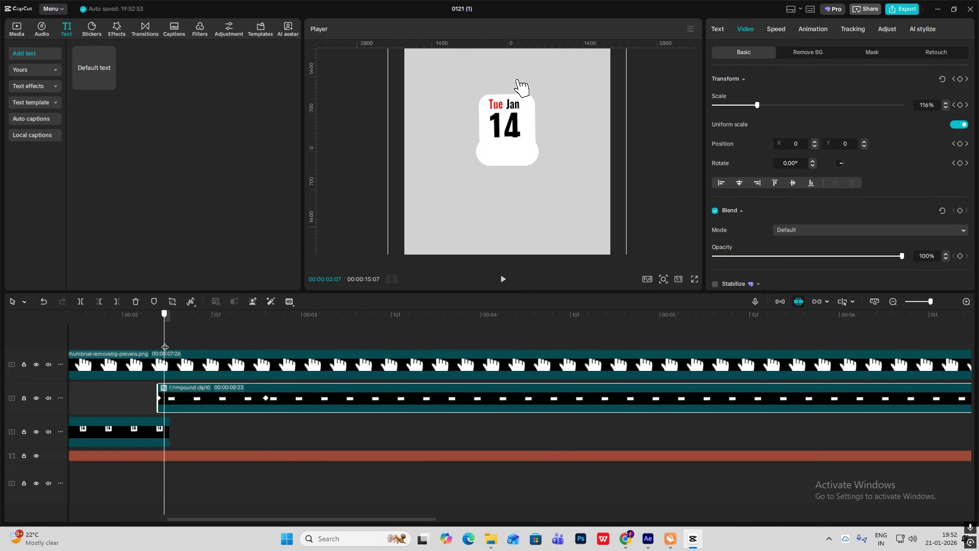
At the pill clip's second keyframe, move the pill down to position Y -307
drag(165, 347, 266, 361)
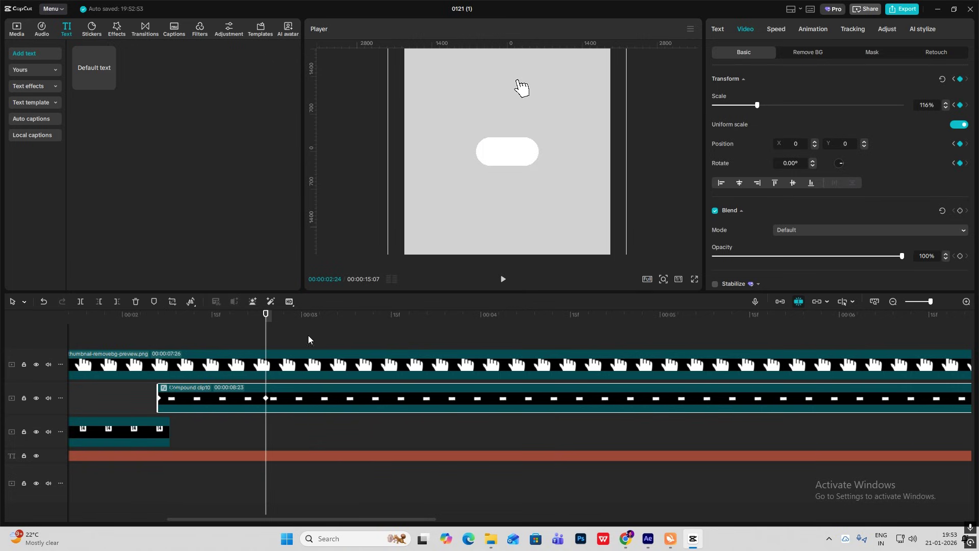
drag(511, 160, 510, 176)
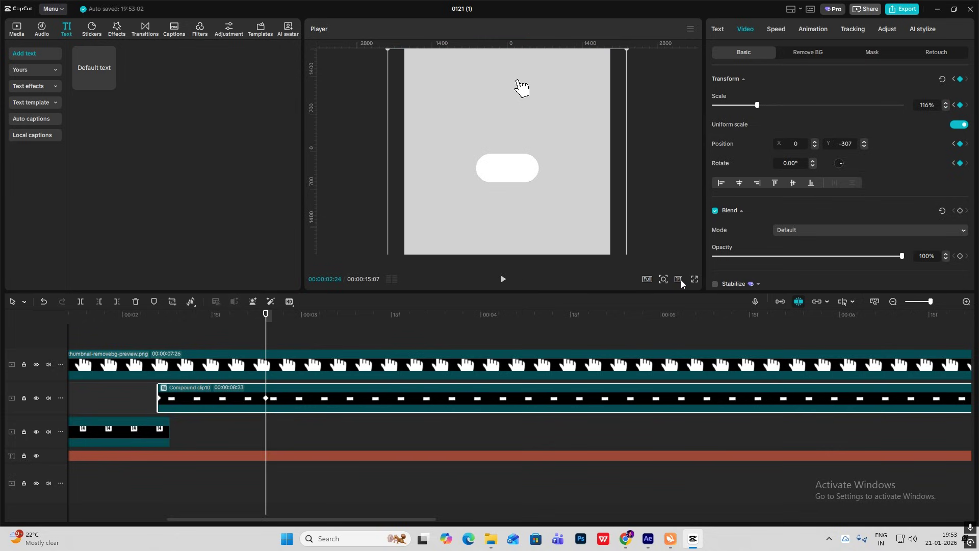
click(664, 279)
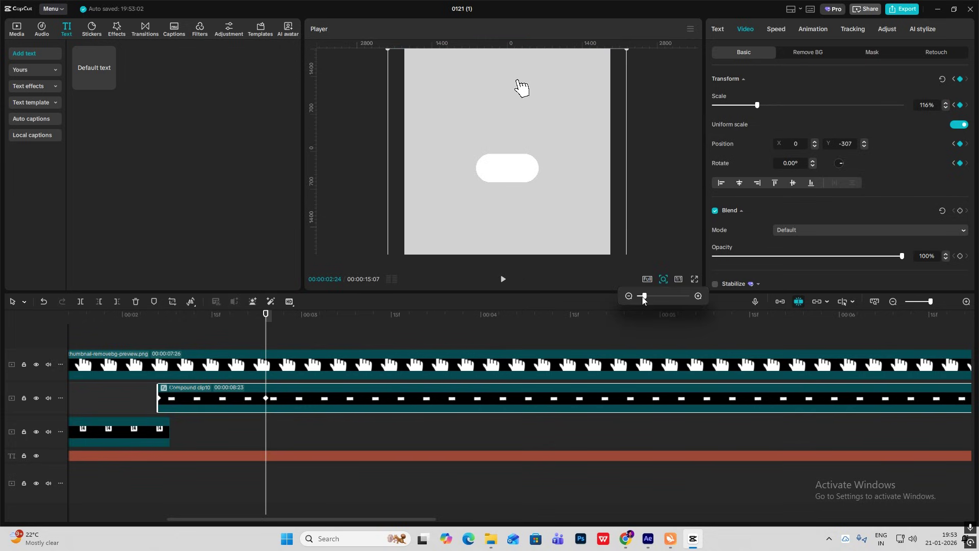
click(349, 398)
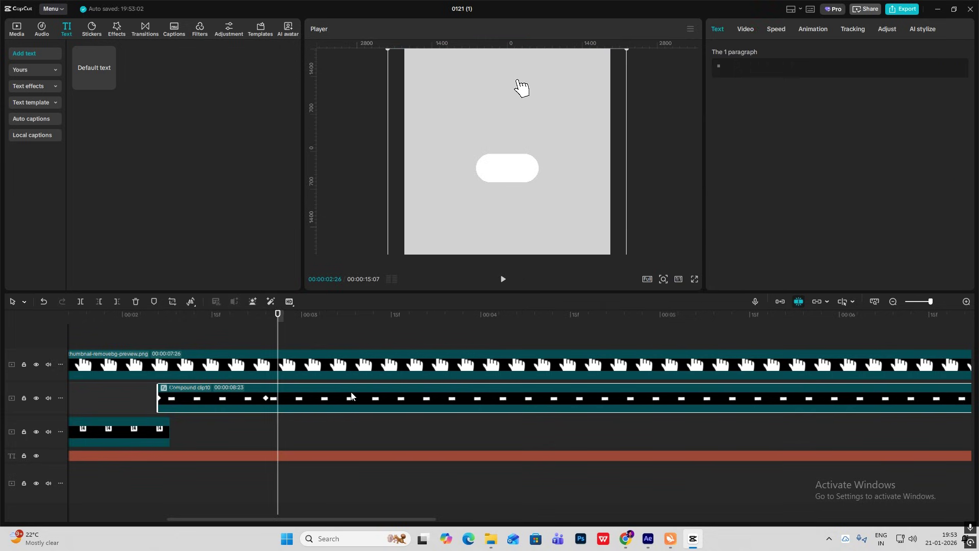
Apply a decelerating preset curve to the pill's Y position between its two keyframes
click(266, 398)
click(233, 417)
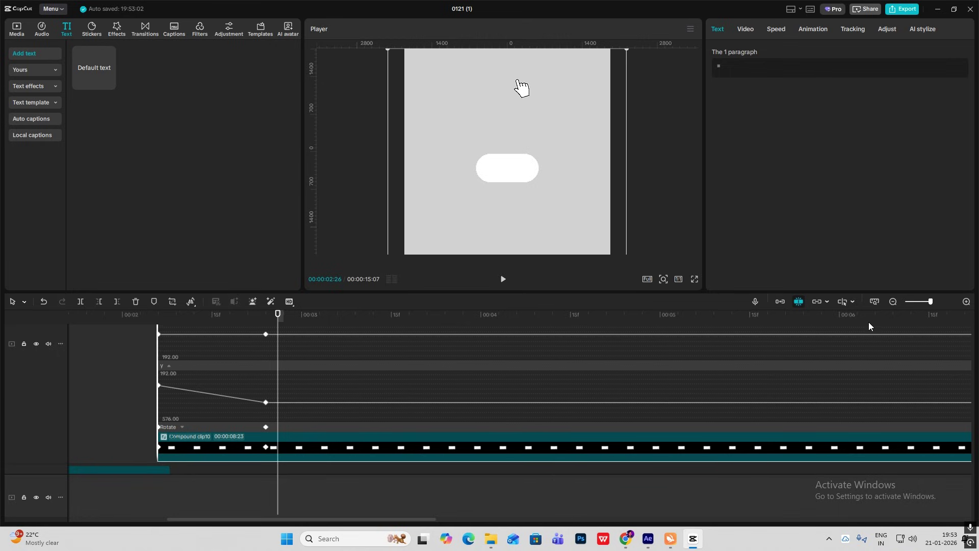
click(893, 302)
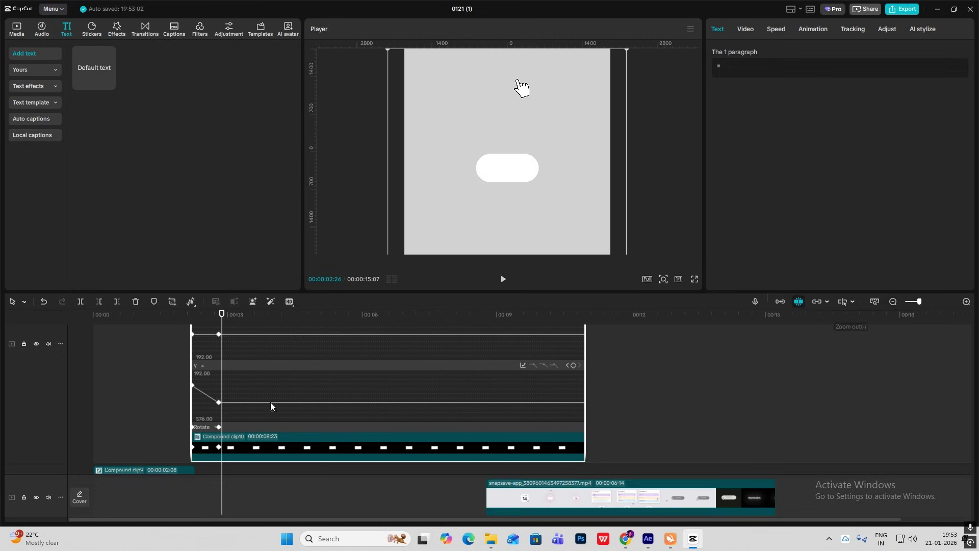
click(534, 367)
click(670, 395)
click(725, 362)
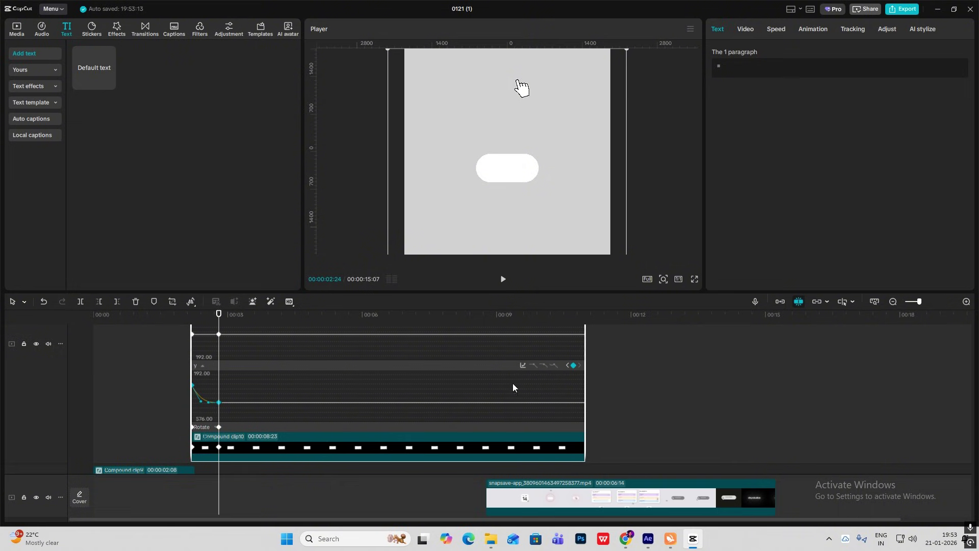
scroll(243, 424, down, 2)
click(215, 412)
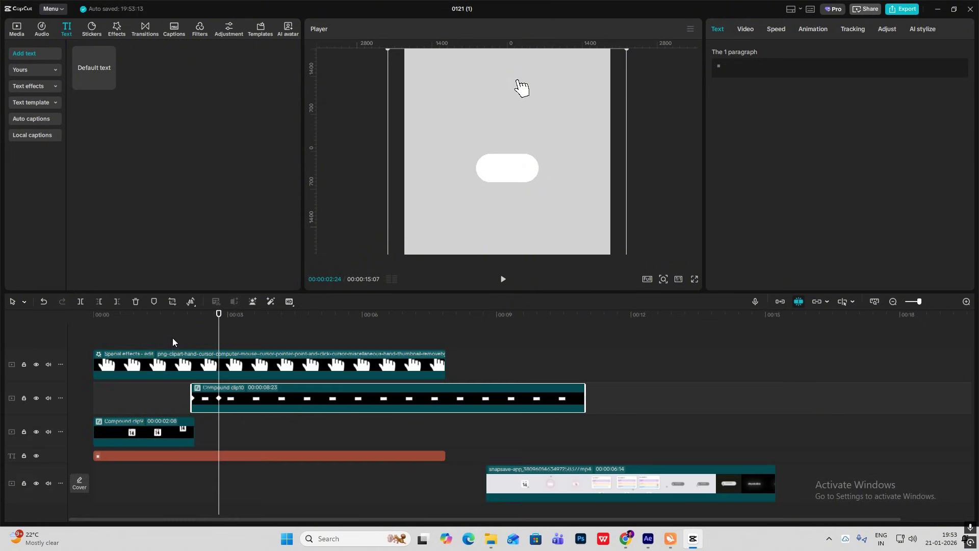
Move the pill clip so that it starts exactly where the calendar clip ends, at 00:00:02:08
click(172, 337)
key(space)
key(space)
scroll(283, 414, up, 3)
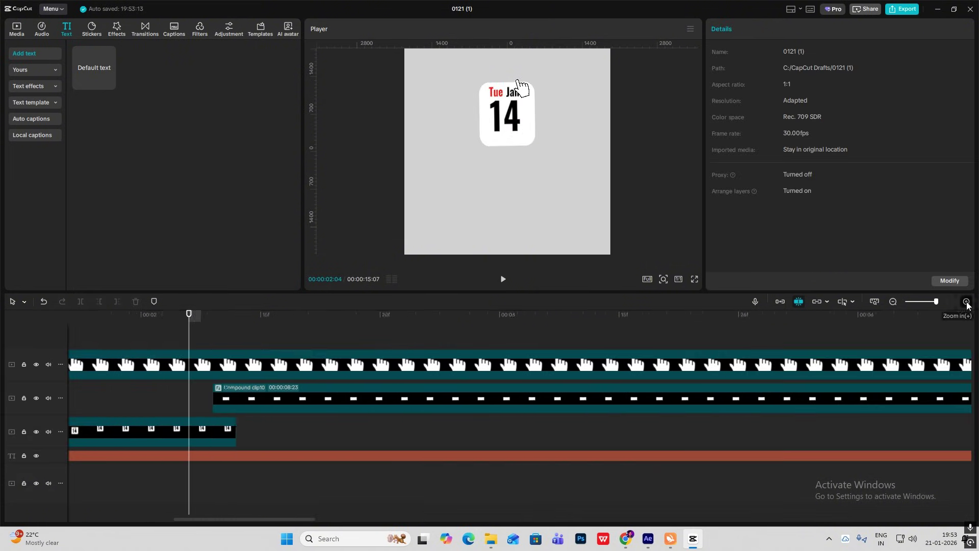
click(240, 335)
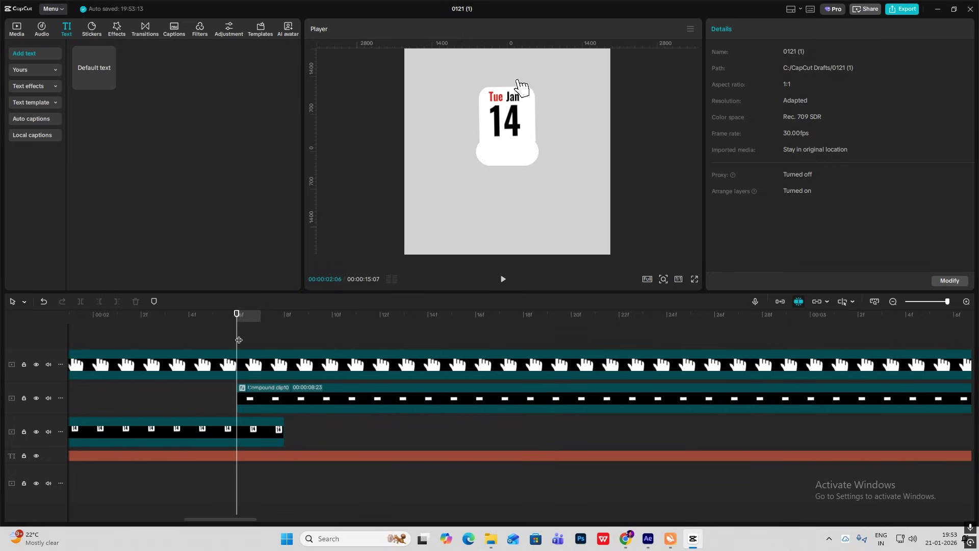
drag(284, 406, 321, 408)
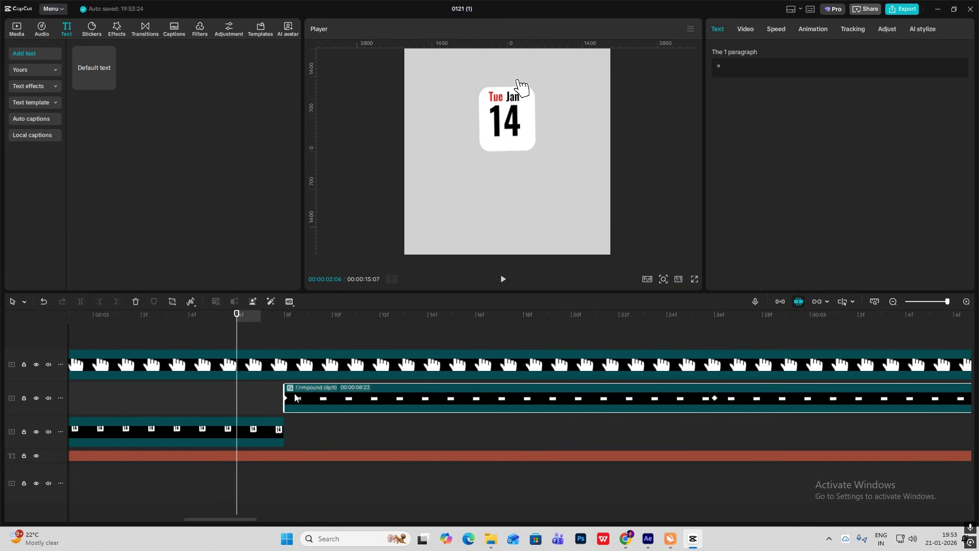
Play back the transition from the calendar card to the pill to check its timing
key(space)
key(space)
click(893, 301)
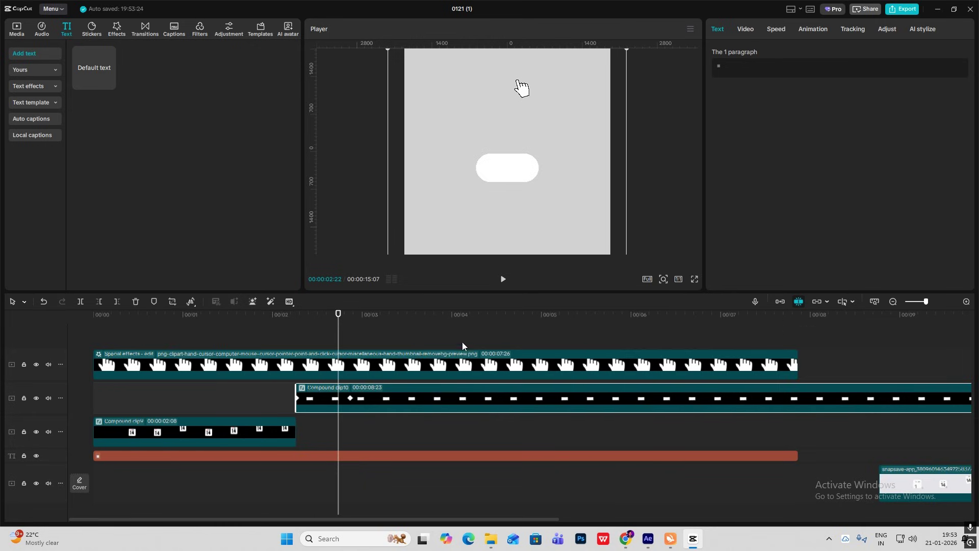
click(266, 332)
drag(266, 332, 308, 339)
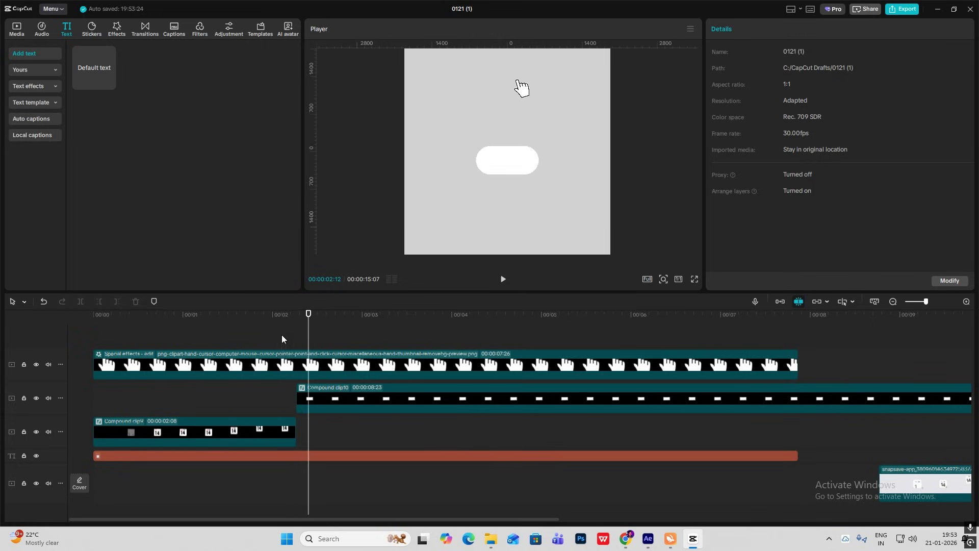
drag(283, 338, 219, 363)
key(space)
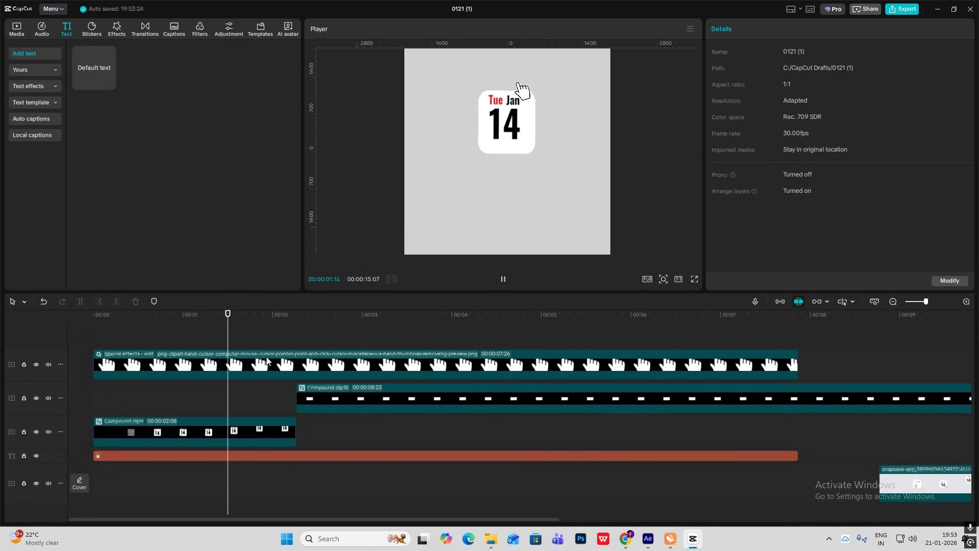
Add a transform keyframe to the hand cursor clip at 00:00:02:04, holding its current pose
click(304, 360)
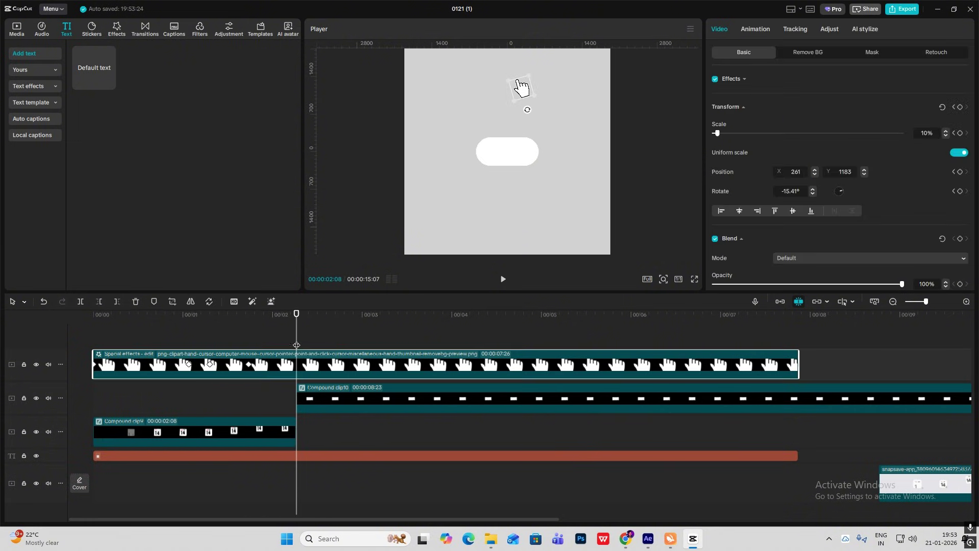
drag(297, 346, 284, 352)
click(271, 425)
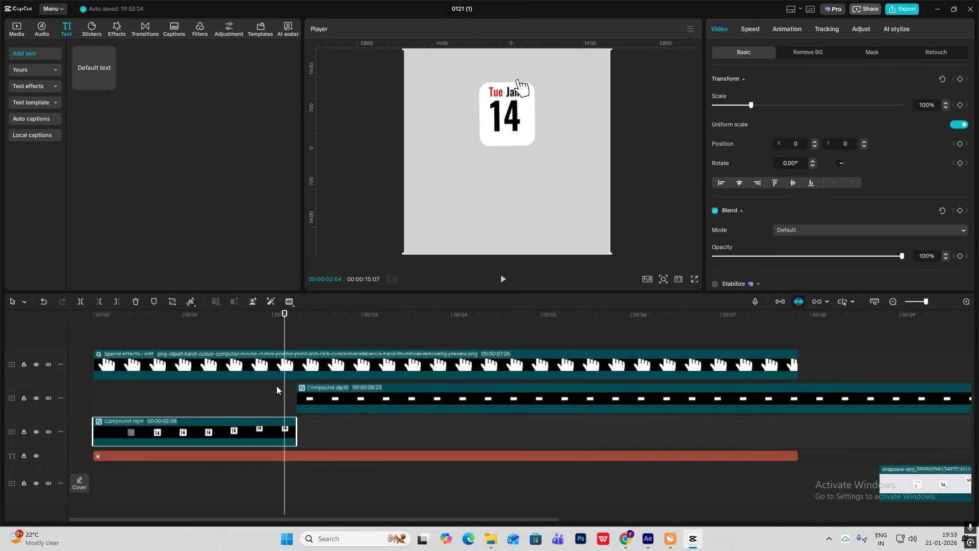
click(281, 354)
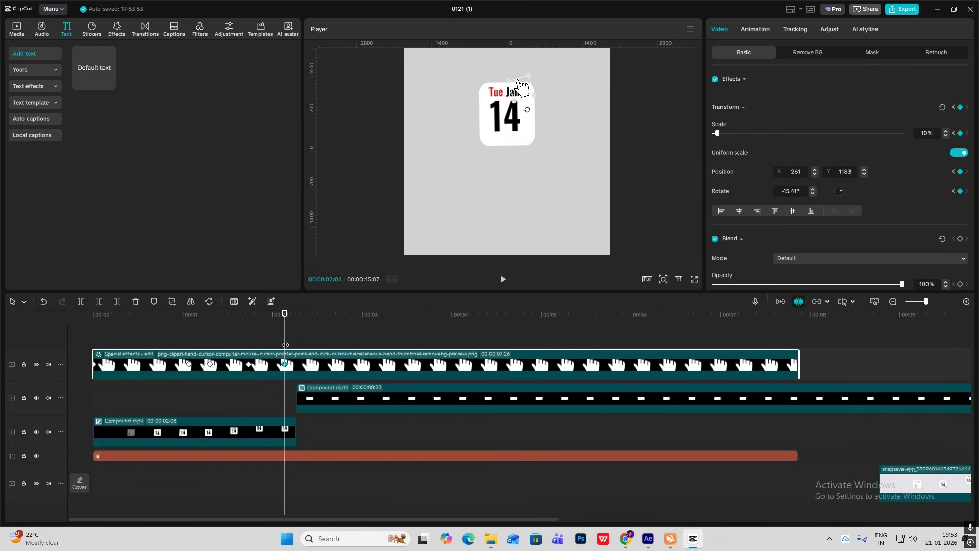
Shift the hand's keyframe just past the pill clip's start and, at 00:00:02:23, place the hand on the pill at X 119, Y -404, rotated -38.84°
drag(285, 345, 329, 353)
drag(291, 344, 342, 345)
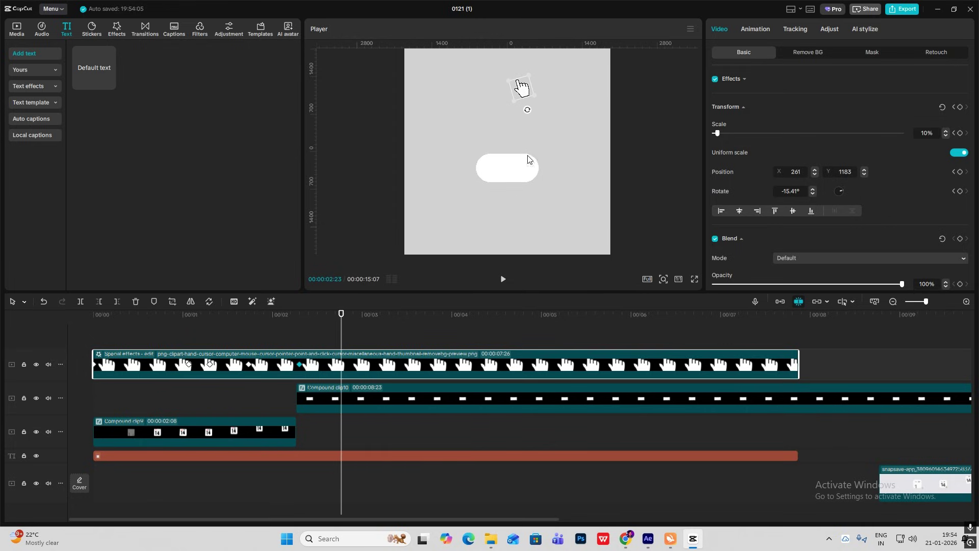
drag(526, 107, 517, 175)
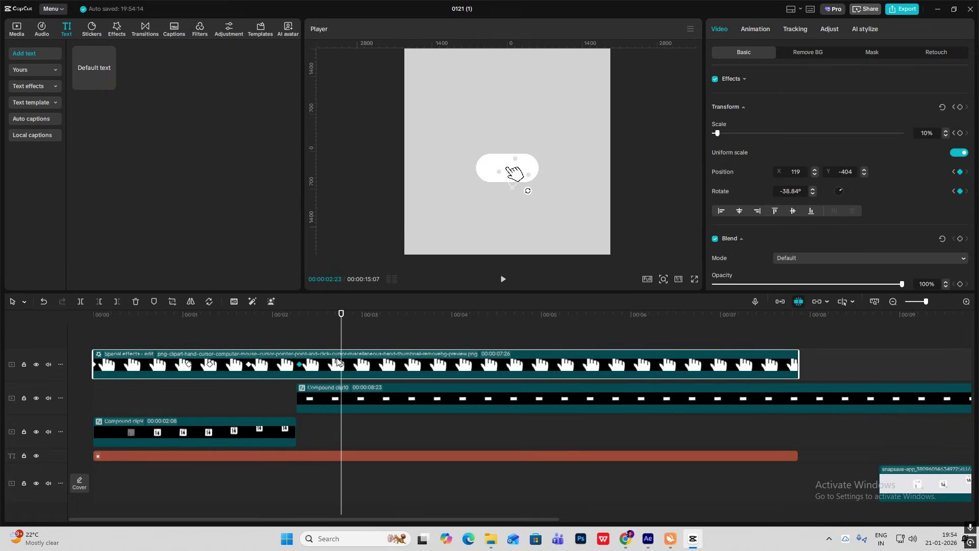
Apply the Quad Ease preset curve to the hand's Y position between its last two keyframes and preview the motion
key(alt+k)
scroll(350, 394, up, 1)
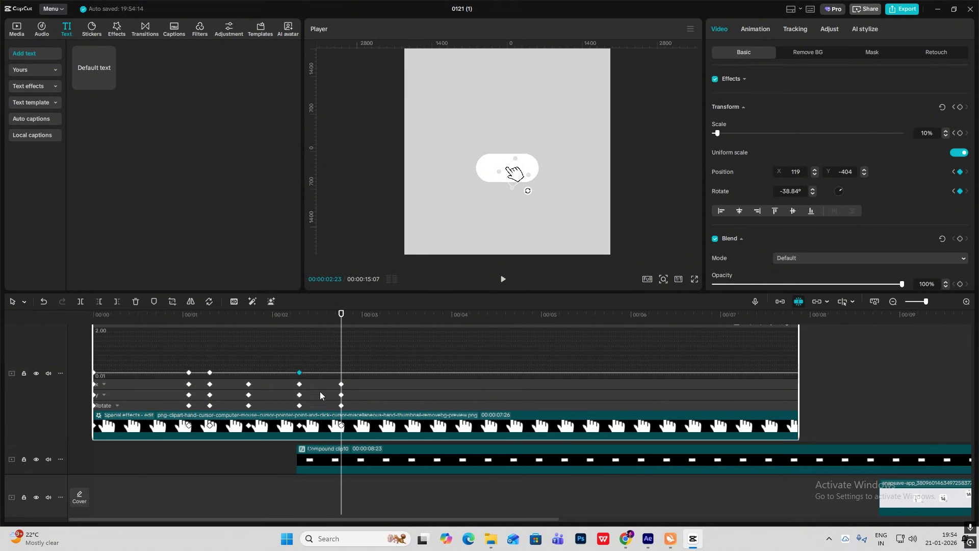
click(322, 396)
click(321, 363)
click(737, 345)
click(735, 442)
key(space)
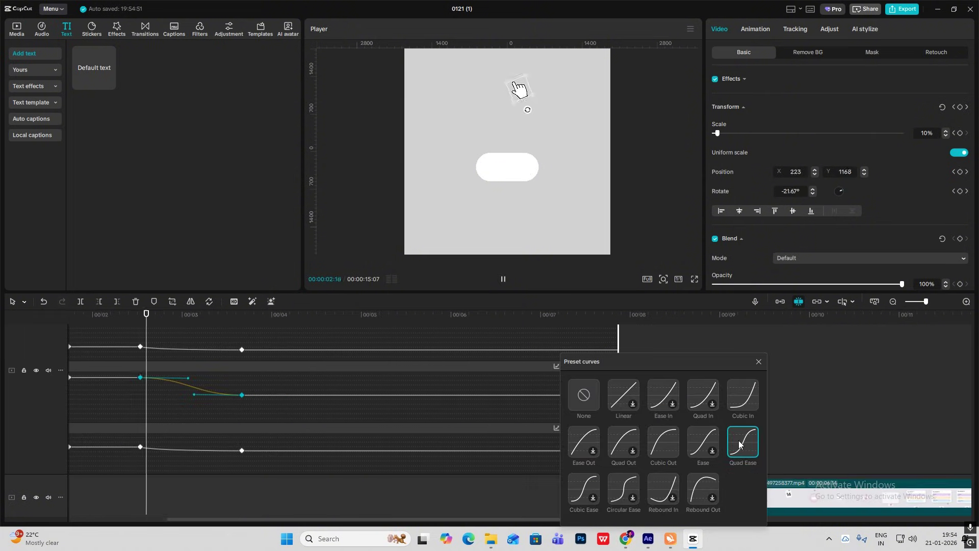
key(space)
Apply the Quad Ease preset curve to the hand's rotation between its last two keyframes and close the keyframe graph
scroll(203, 407, up, 1)
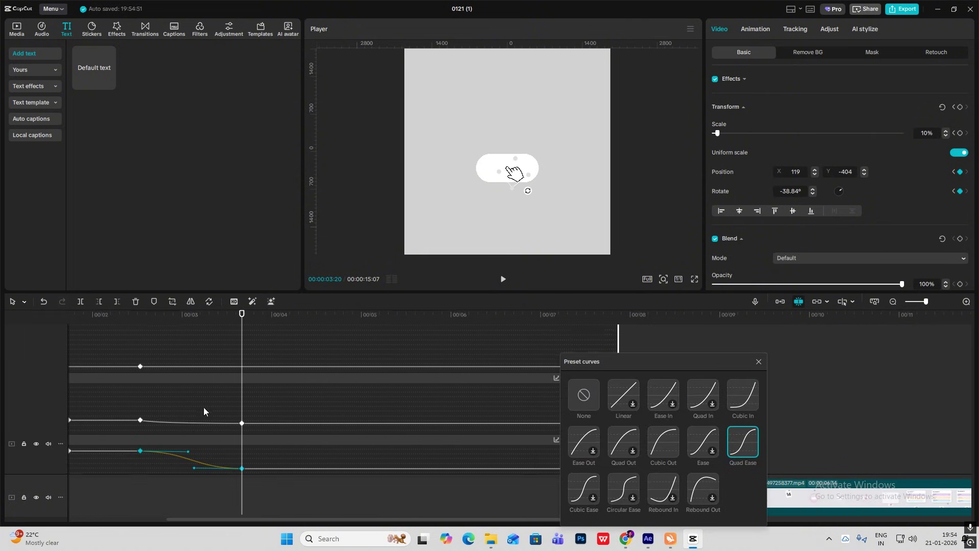
scroll(250, 412, down, 1)
click(194, 424)
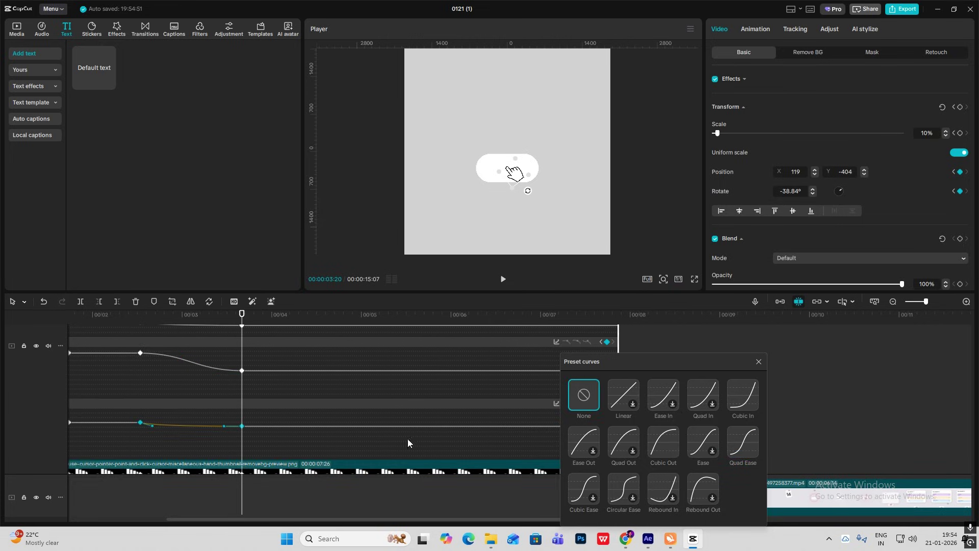
click(738, 445)
scroll(205, 419, down, 1)
scroll(206, 418, up, 2)
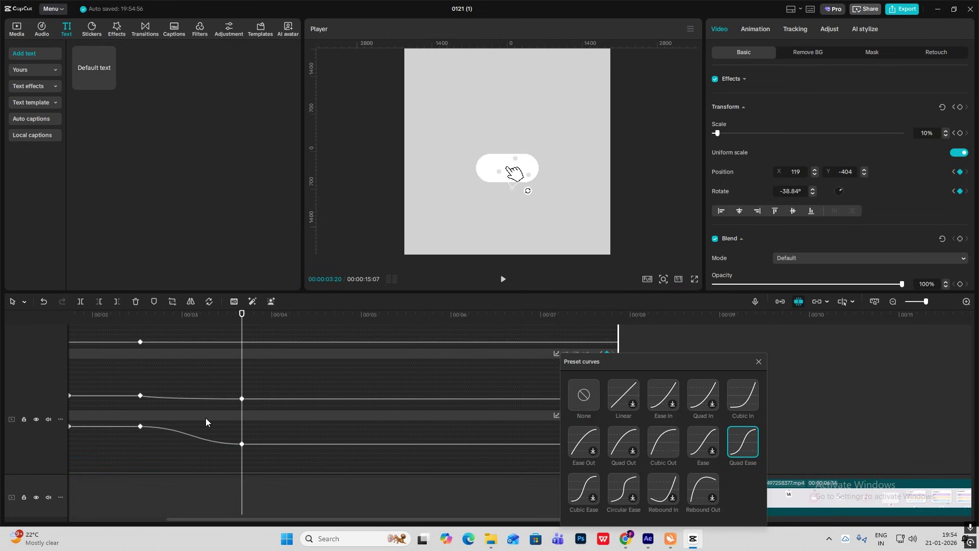
click(759, 362)
key(alt+k)
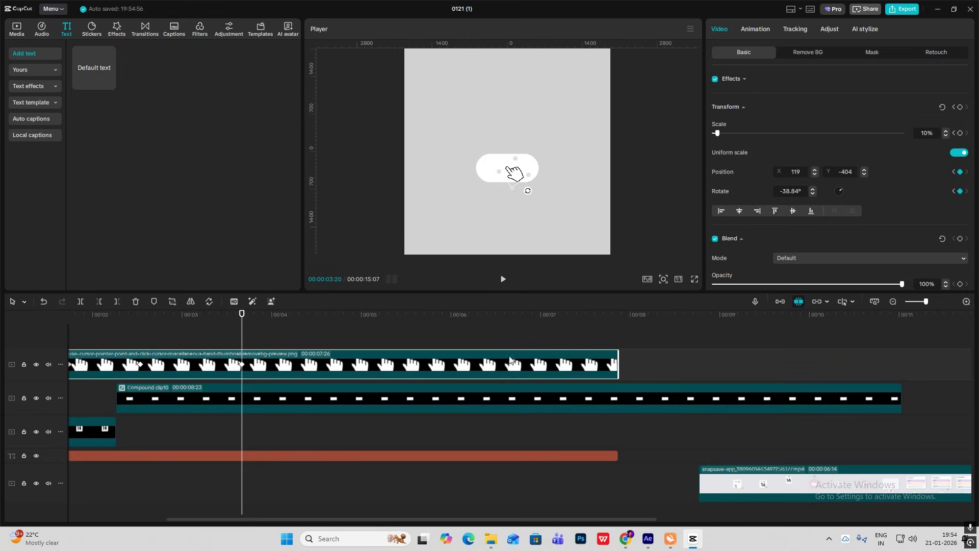
Preview the hand moving onto the pill, then examine the reference video's red ring pulse around 00:00:09:27
click(894, 302)
click(141, 340)
key(space)
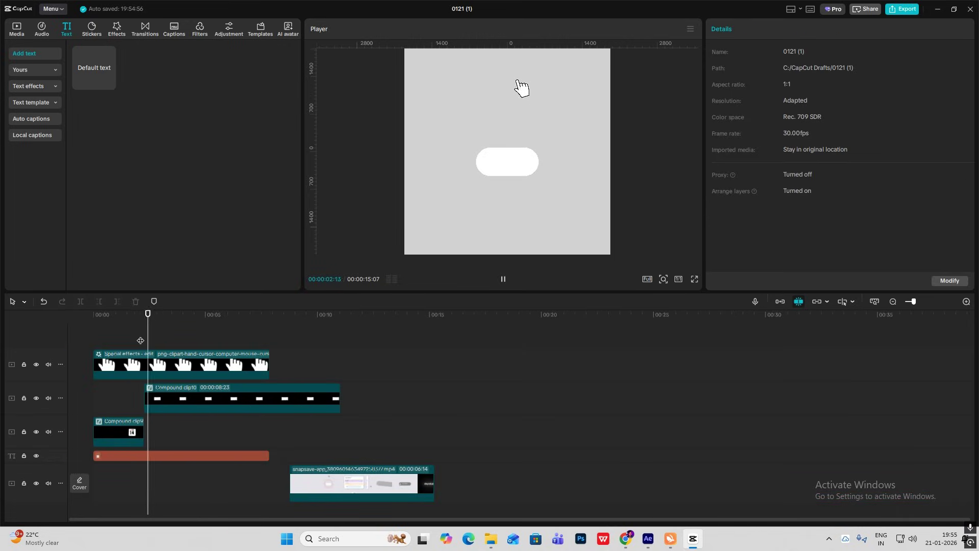
key(space)
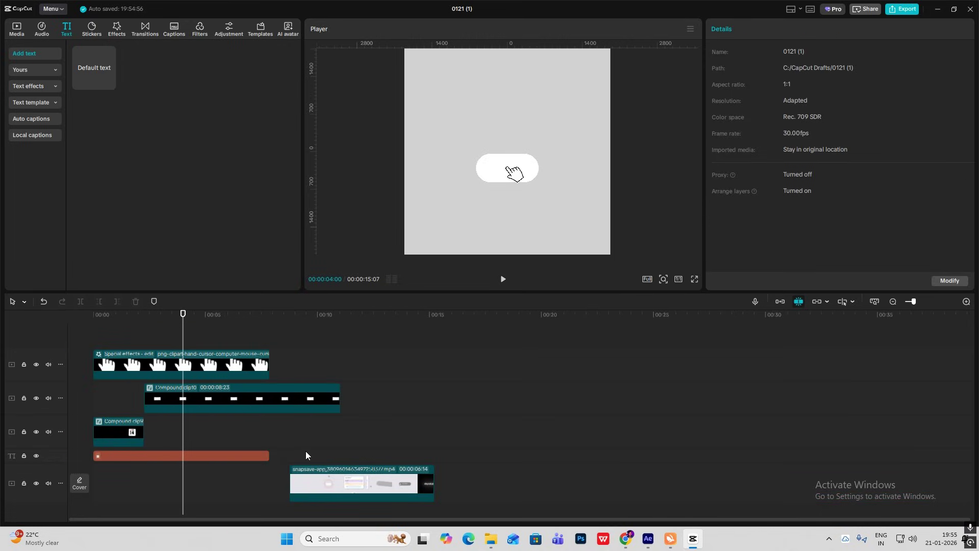
click(327, 458)
drag(327, 458, 315, 458)
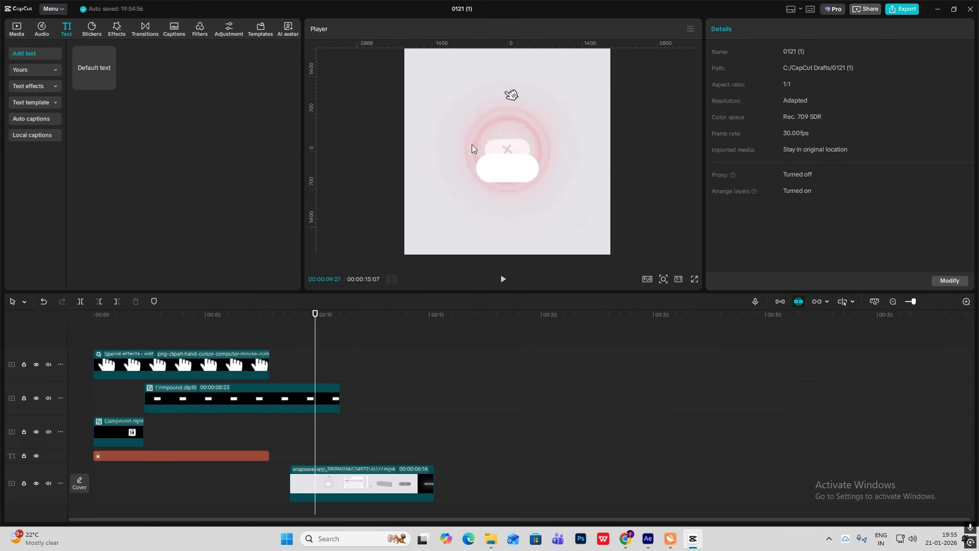
Add a default text clip on a new track at 00:00:02:17 and replace its text with a solid circle symbol (●)
mouse_move(153, 341)
mouse_down()
mouse_move(164, 340)
mouse_move(140, 341)
mouse_move(179, 341)
mouse_move(129, 341)
mouse_move(151, 340)
mouse_up()
mouse_move(95, 69)
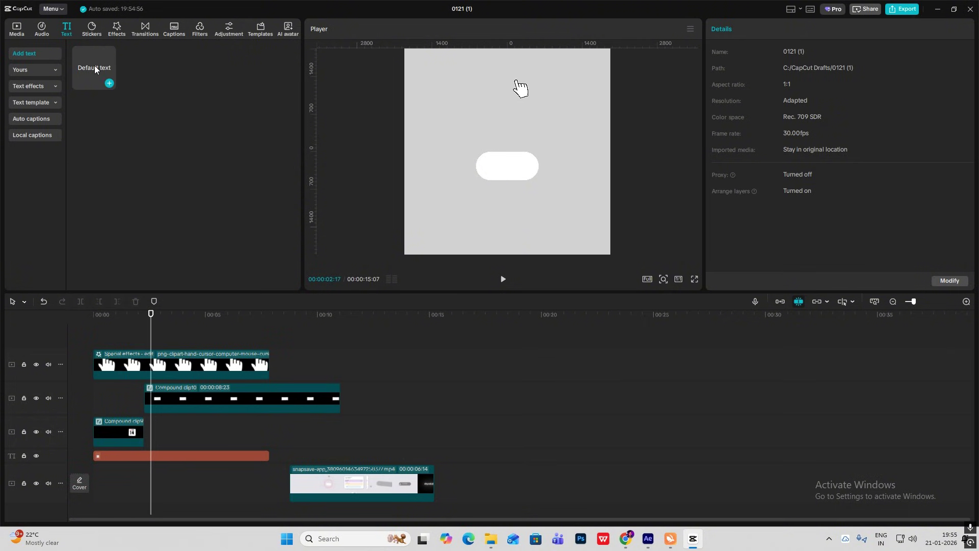
drag(95, 69, 160, 348)
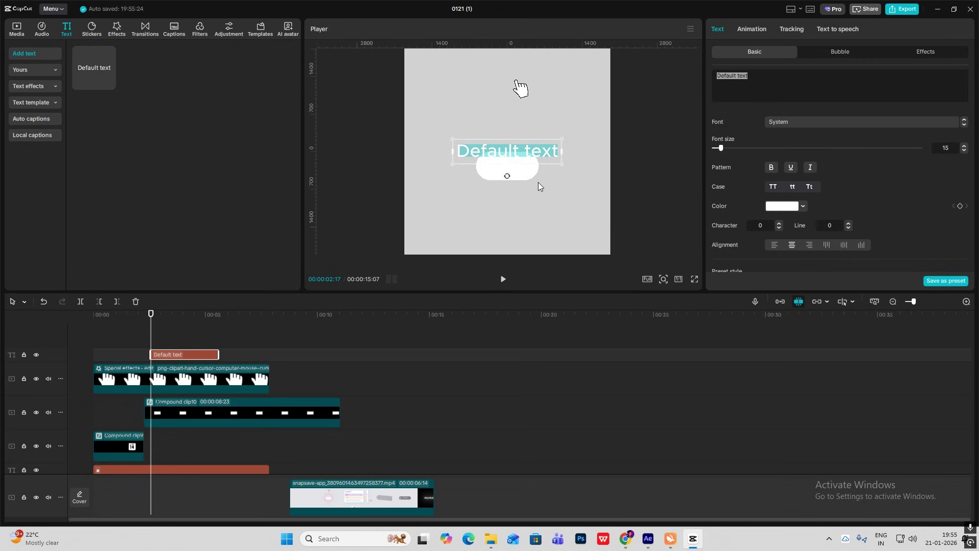
key(super+period)
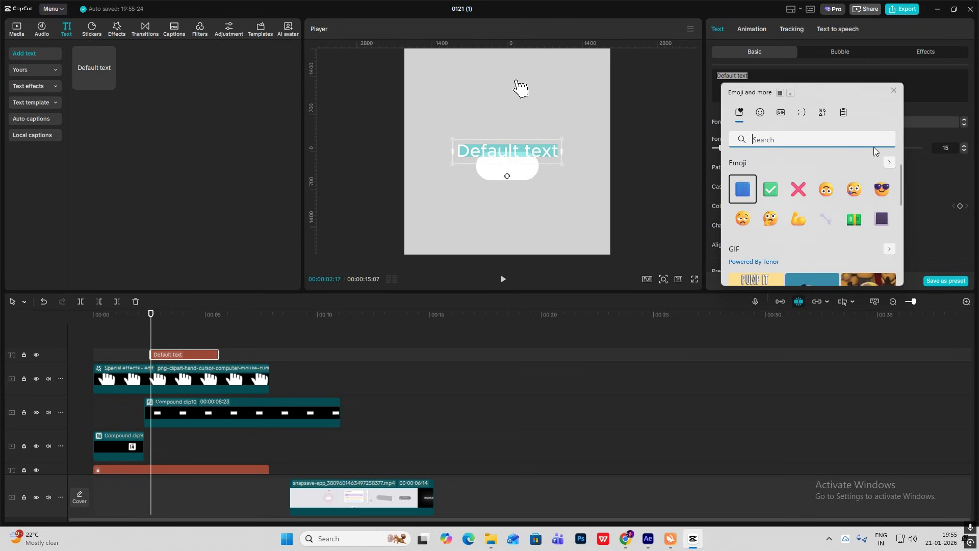
click(822, 112)
click(799, 164)
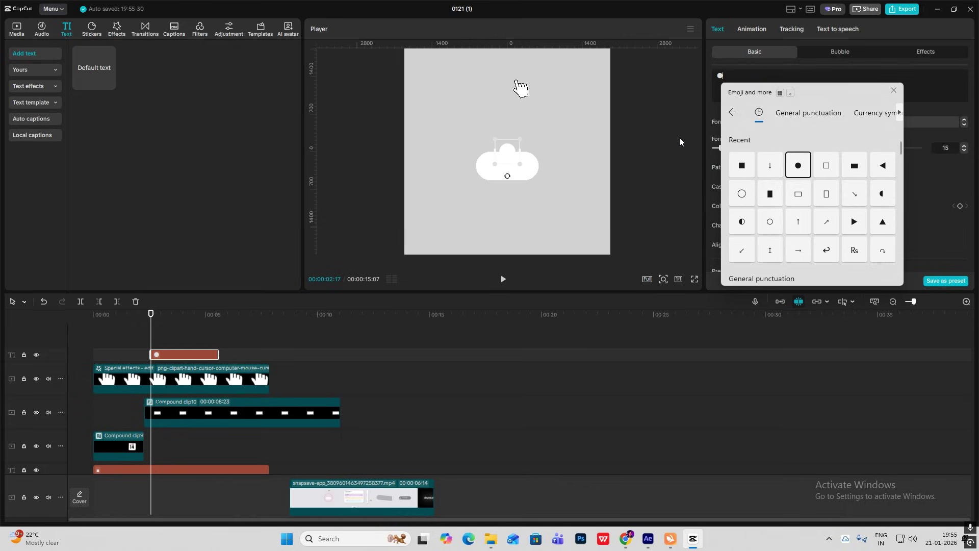
Set the circle symbol's font size to 106 and turn its clip, extended to 00:00:14:25, into a compound clip
drag(719, 148, 768, 148)
drag(219, 355, 481, 359)
key(alt+g)
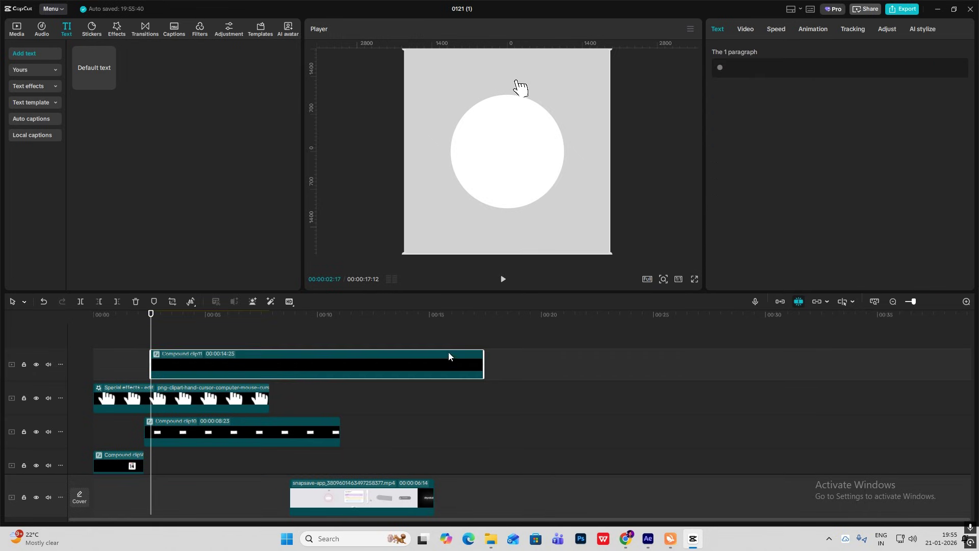
Add an inverted Circle mask to the circle's compound clip, sized so that only a thin outer ring remains
click(745, 30)
click(875, 57)
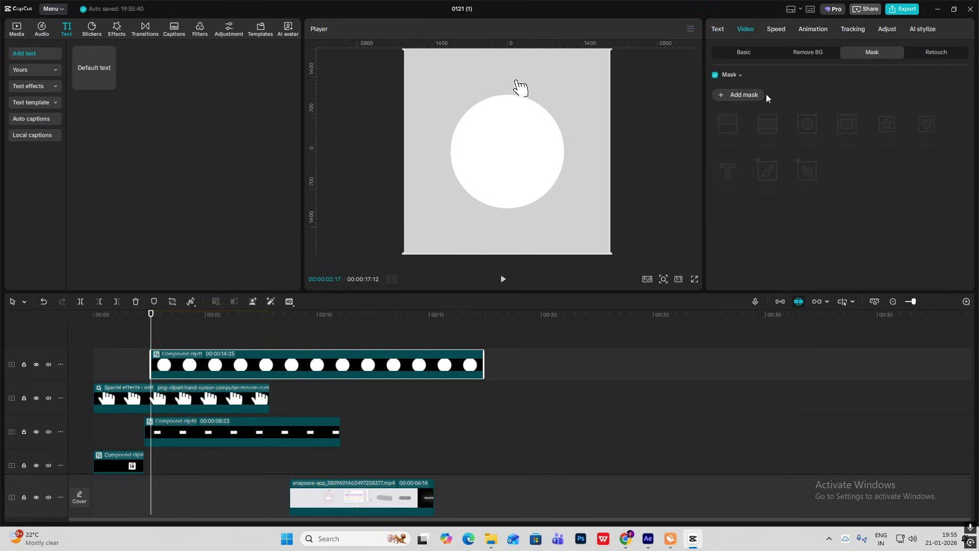
click(764, 96)
click(811, 127)
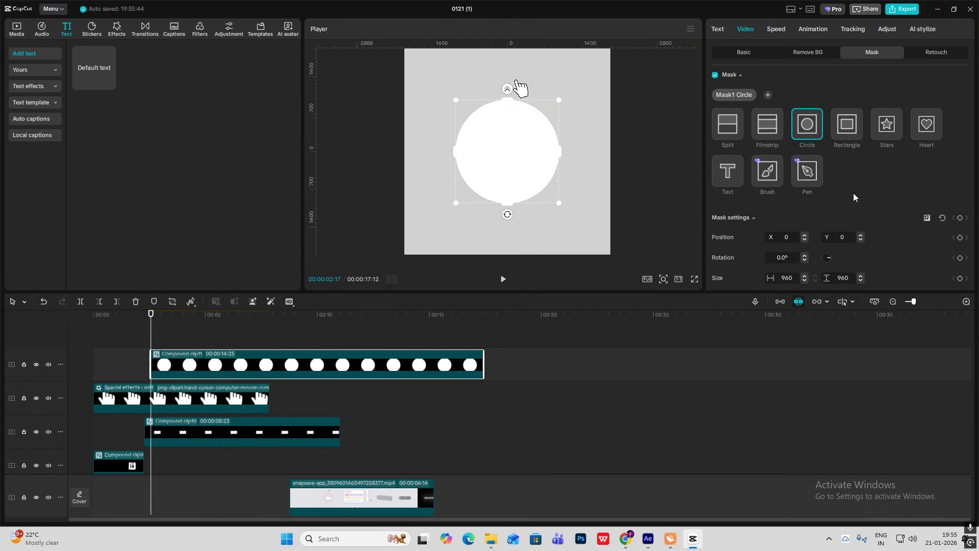
drag(559, 100, 560, 102)
click(735, 55)
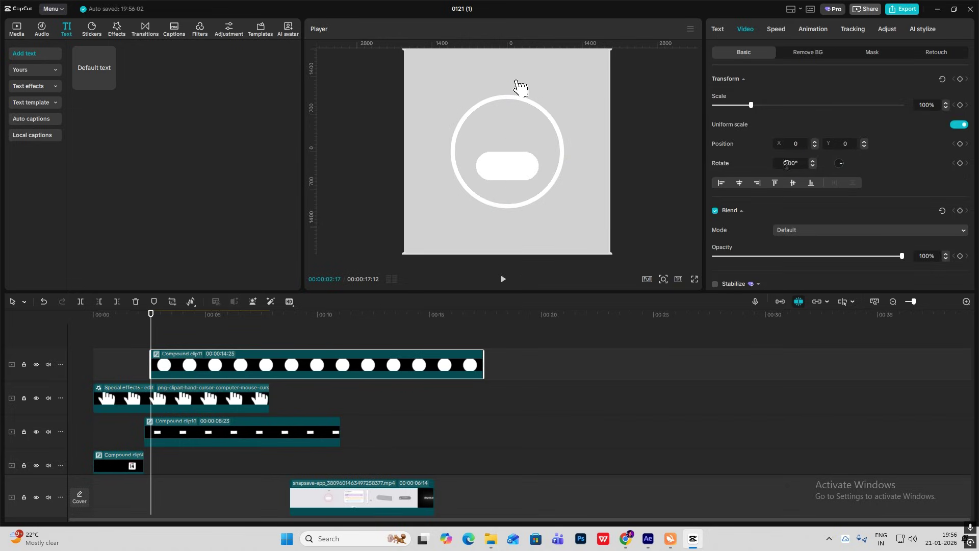
Open the ring's compound clip and set the circle symbol's text color to red FF0000
double_click(274, 363)
click(163, 391)
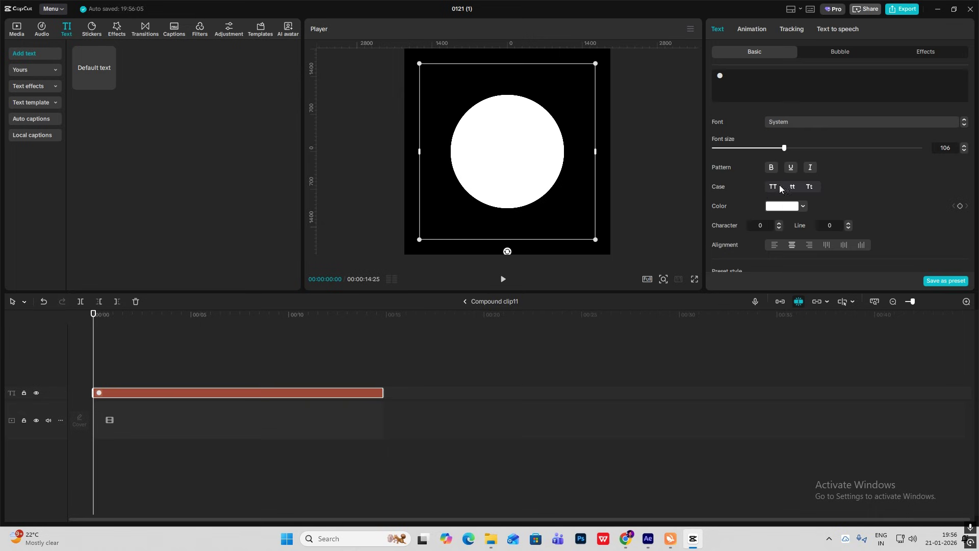
click(773, 206)
click(857, 219)
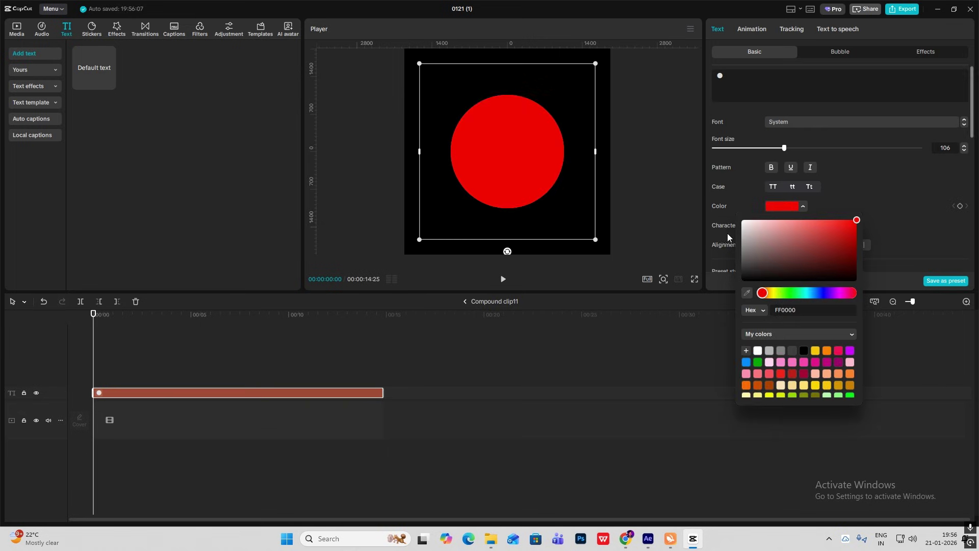
click(676, 281)
Add a red glow to the circle symbol inside the compound clip and return to the main timeline
scroll(849, 193, down, 5)
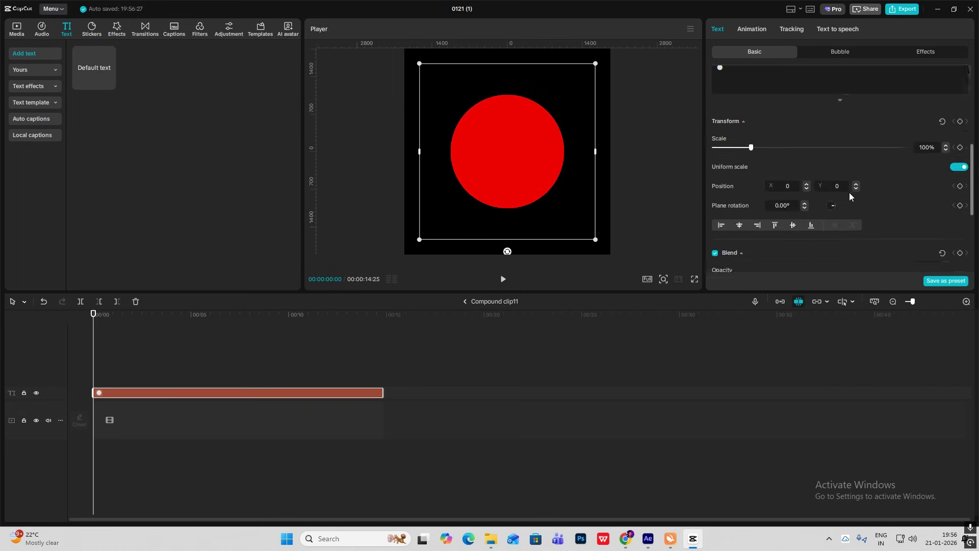
scroll(730, 240, down, 2)
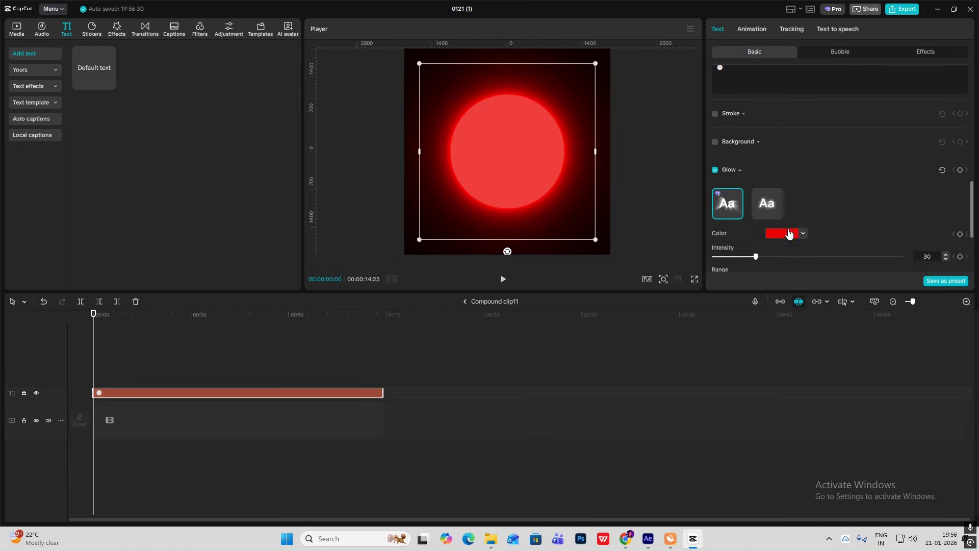
click(768, 190)
drag(774, 243, 726, 243)
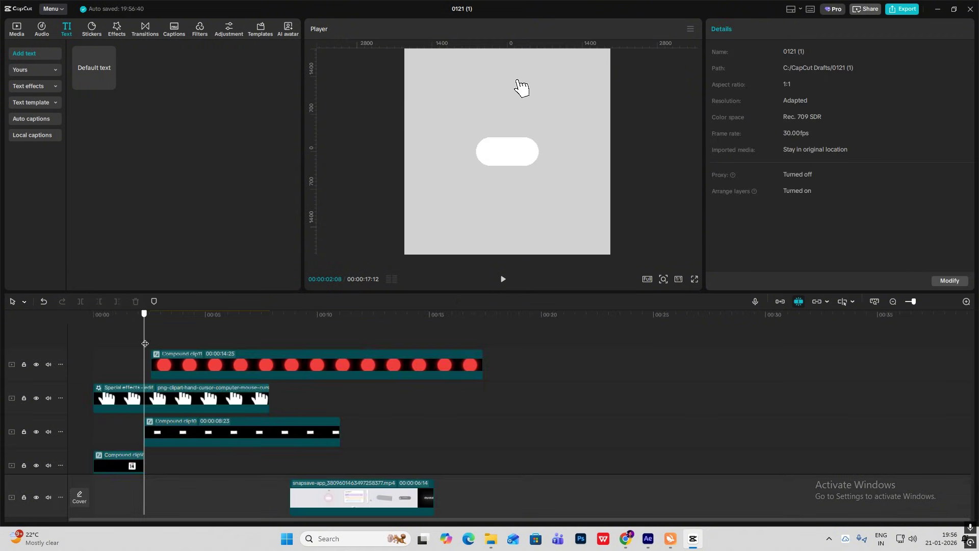
Keyframe the ring clip's transform and blend at 00:00:02:17 and 00:00:03:28, scaling the ring to 3% at the first keyframe
mouse_move(145, 347)
mouse_down()
mouse_move(164, 347)
mouse_move(150, 347)
mouse_up()
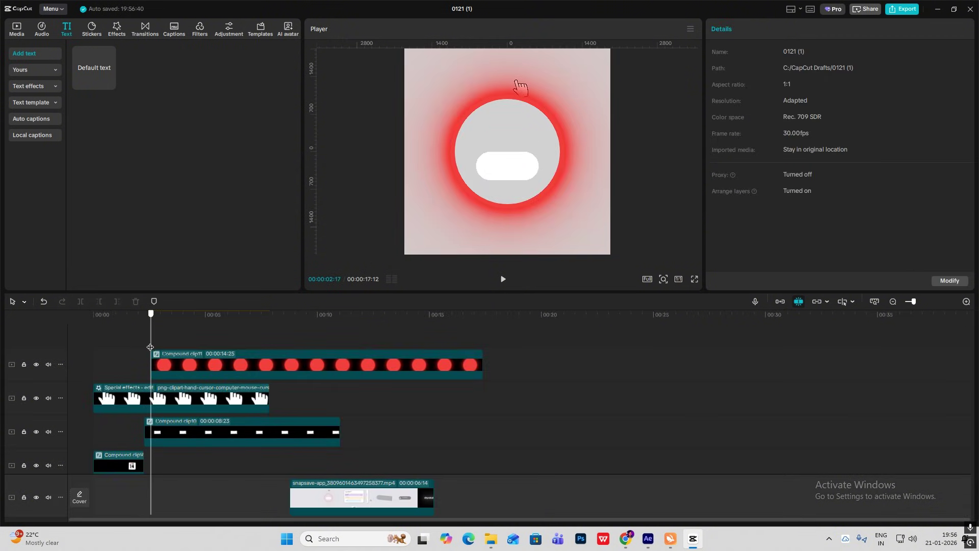
click(188, 362)
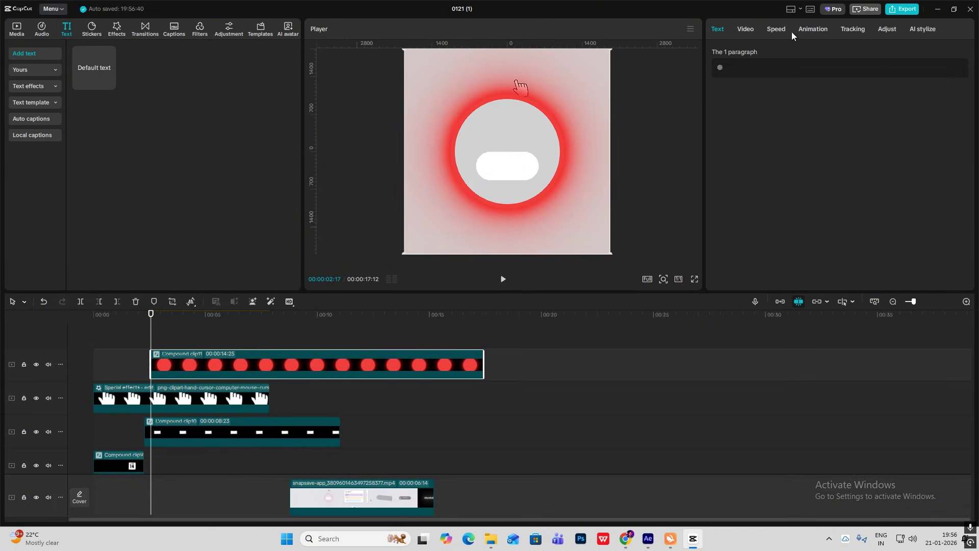
click(746, 29)
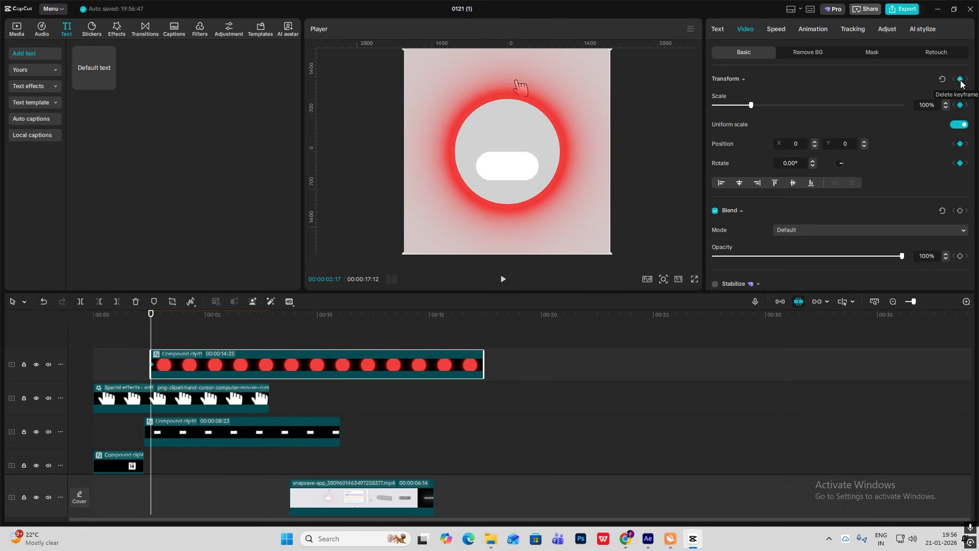
click(962, 211)
drag(151, 348, 182, 350)
click(960, 79)
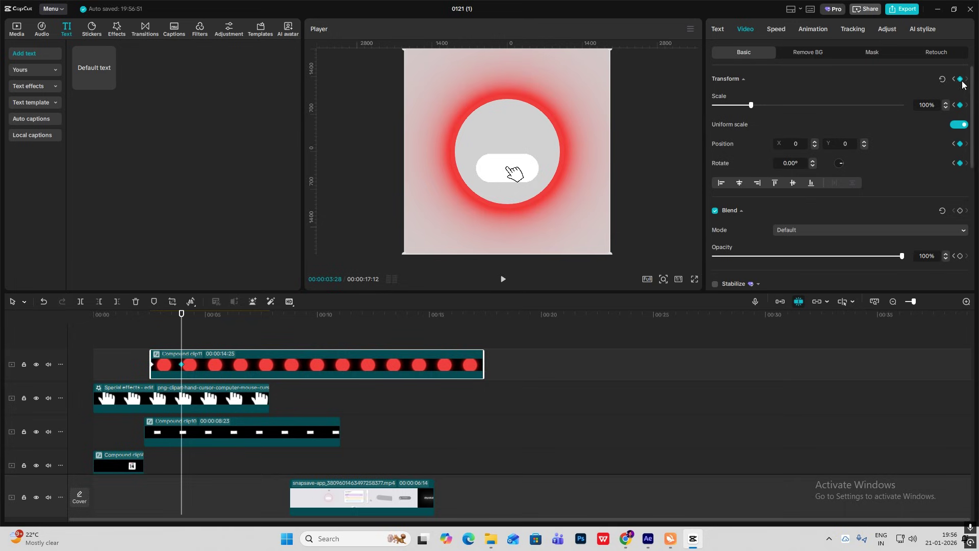
drag(182, 338, 151, 338)
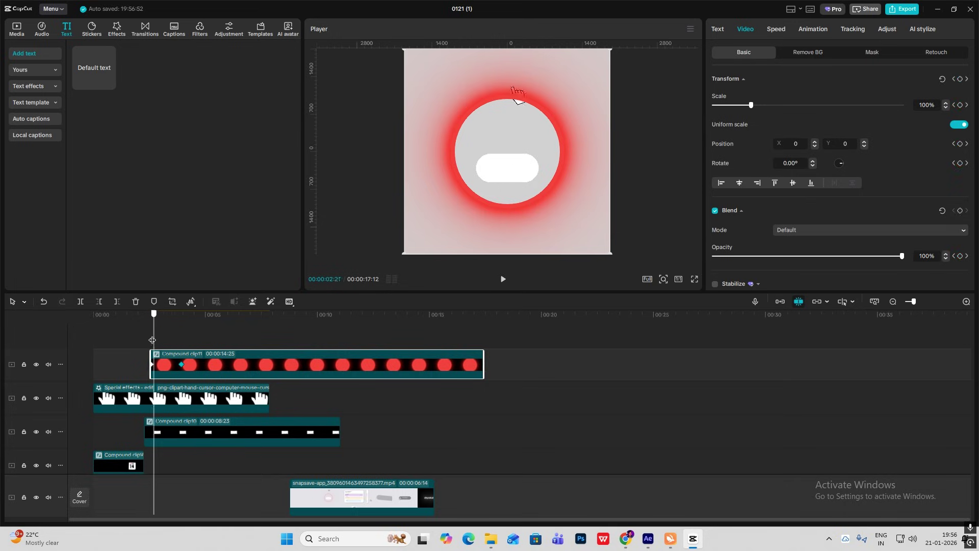
drag(609, 53, 432, 195)
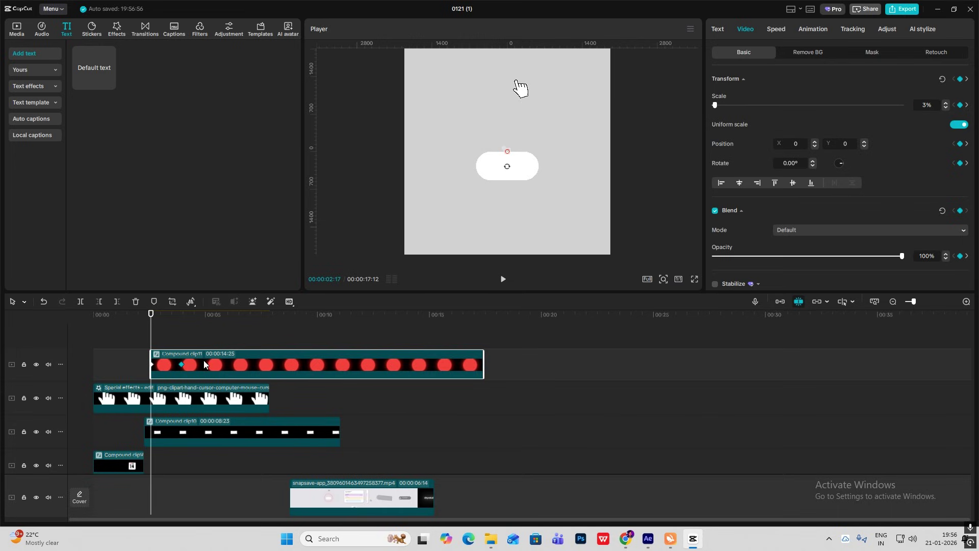
Trim the ring clip to 00:00:01:29, ending shortly after its second keyframe, and give it the Fade Out exit animation
drag(157, 344, 183, 343)
drag(483, 362, 190, 377)
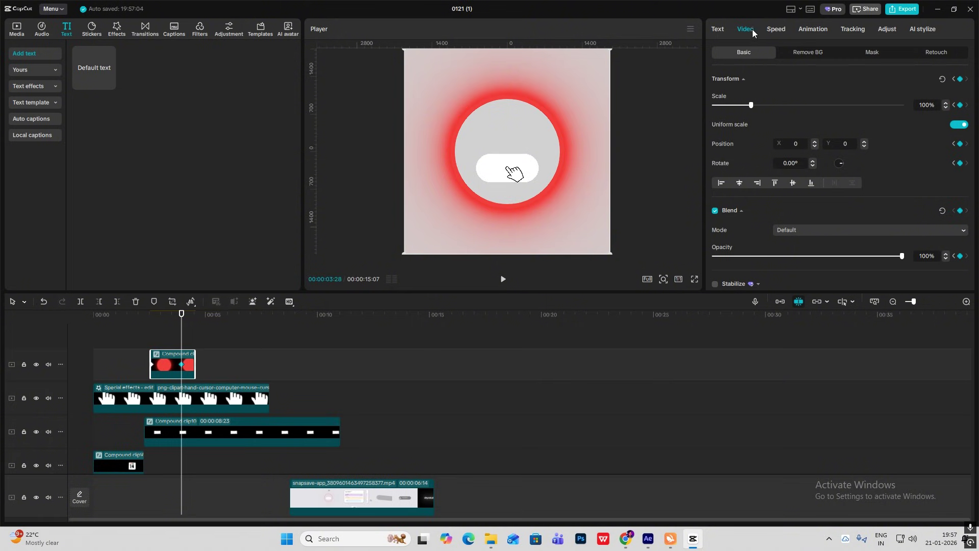
click(813, 30)
click(839, 51)
click(885, 91)
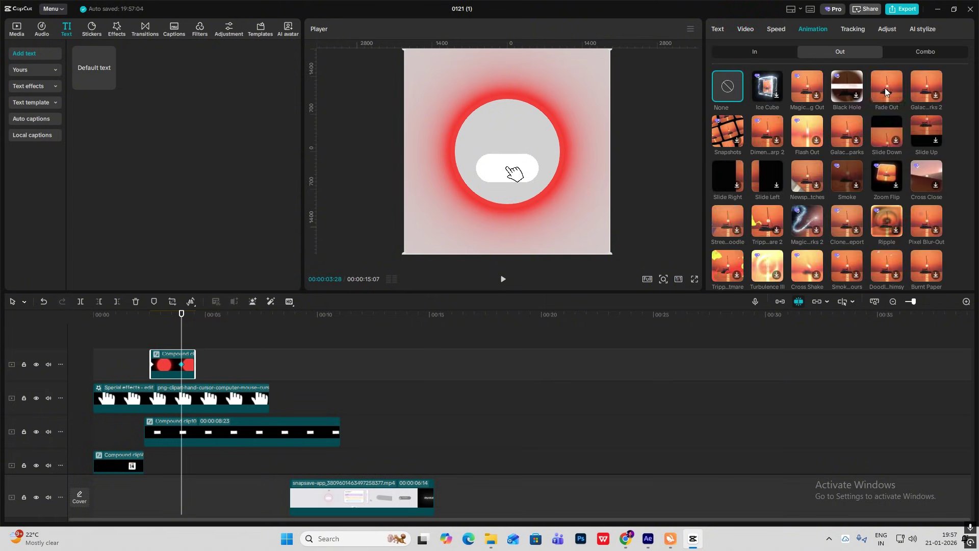
Open the ring clip's keyframe graphs and apply the Cubic Out preset curve to its scale between the two keyframes
mouse_move(160, 342)
mouse_down()
mouse_move(151, 342)
mouse_move(191, 345)
mouse_move(165, 345)
mouse_up()
click(183, 363)
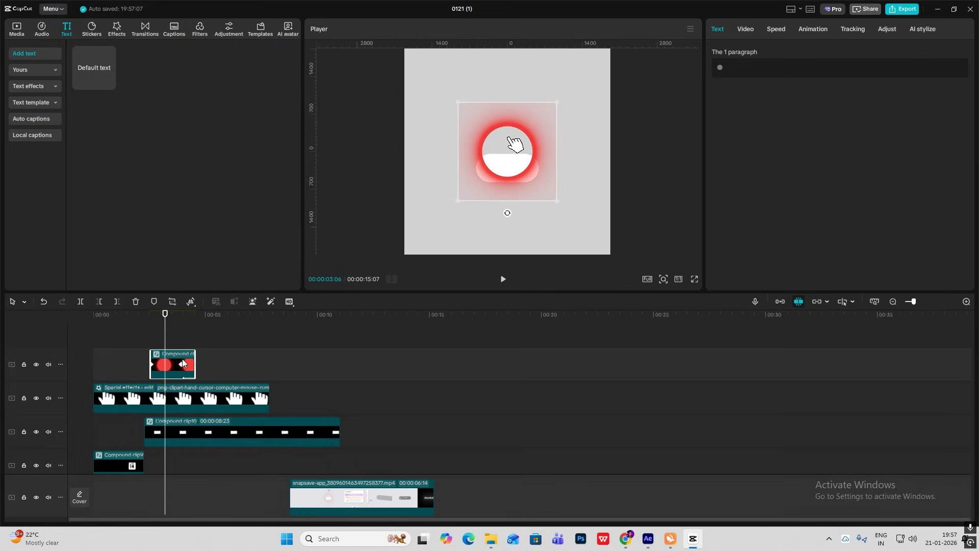
click(172, 356)
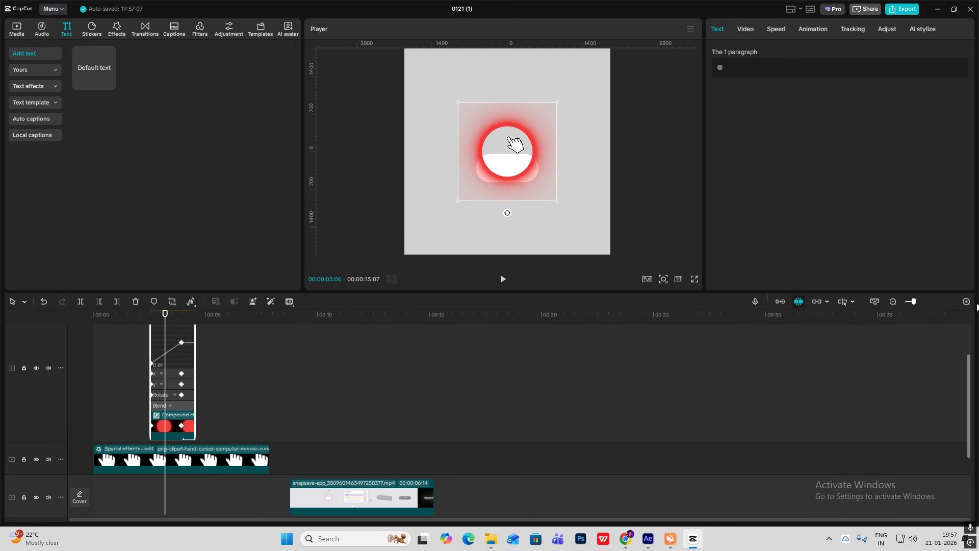
click(968, 302)
click(968, 302)
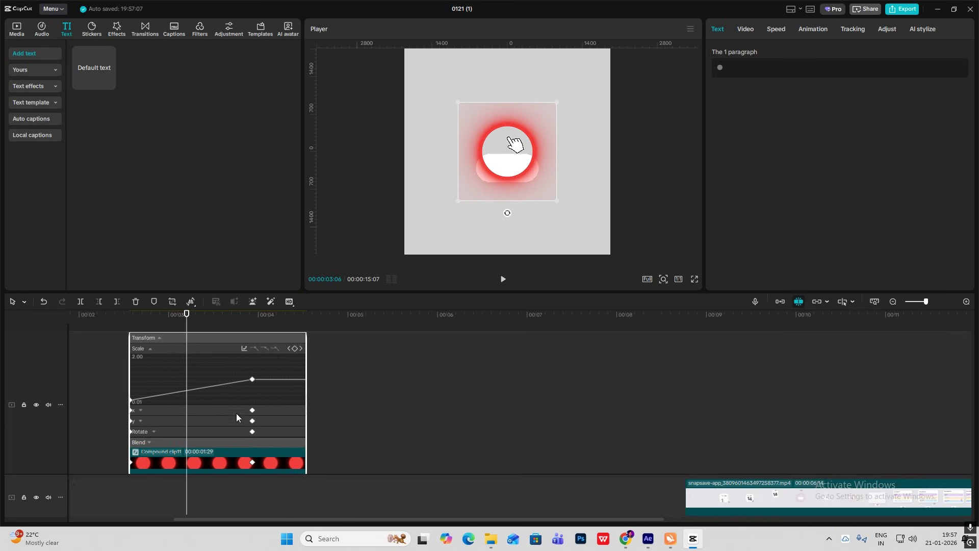
click(245, 348)
click(433, 387)
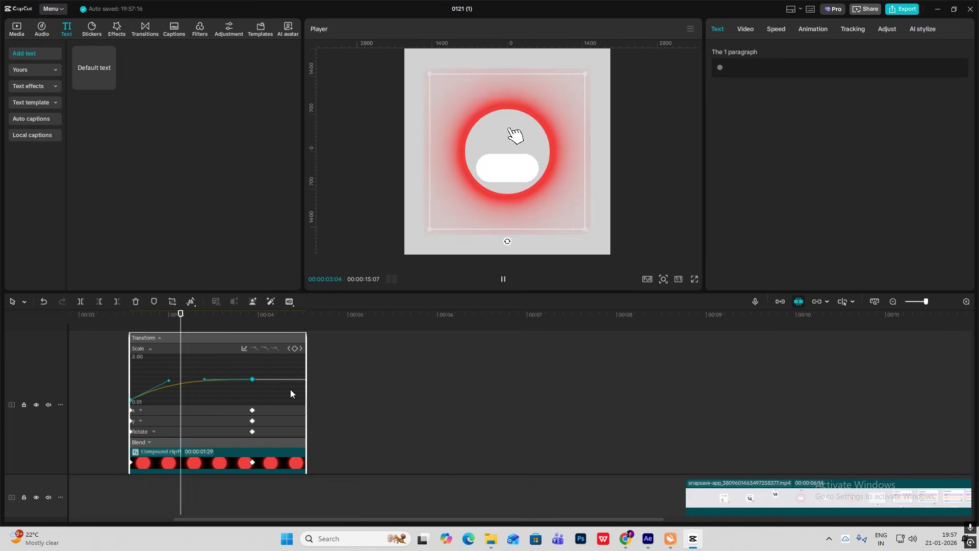
Set the ring clip's opacity to 0% at its first keyframe, 00:00:02:17
click(204, 412)
click(196, 421)
click(186, 432)
click(173, 439)
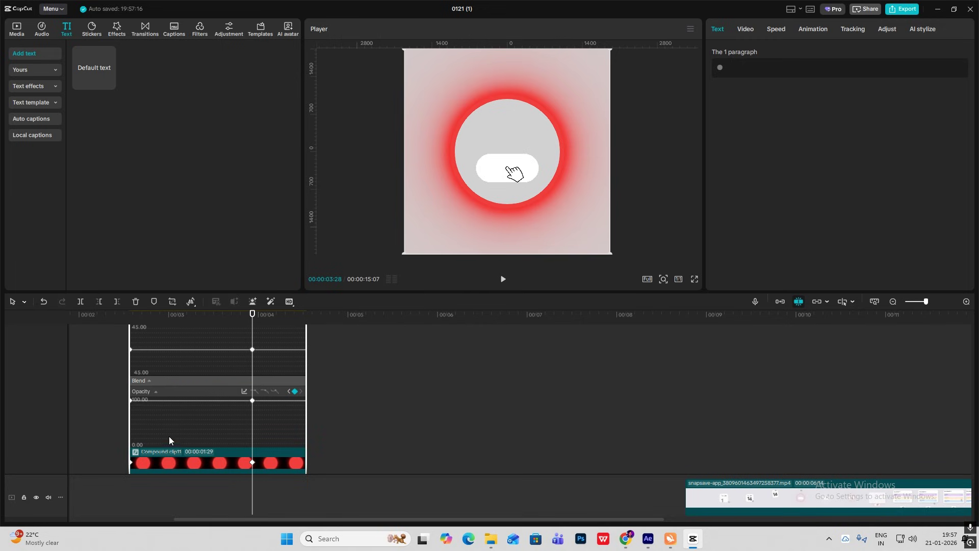
click(169, 367)
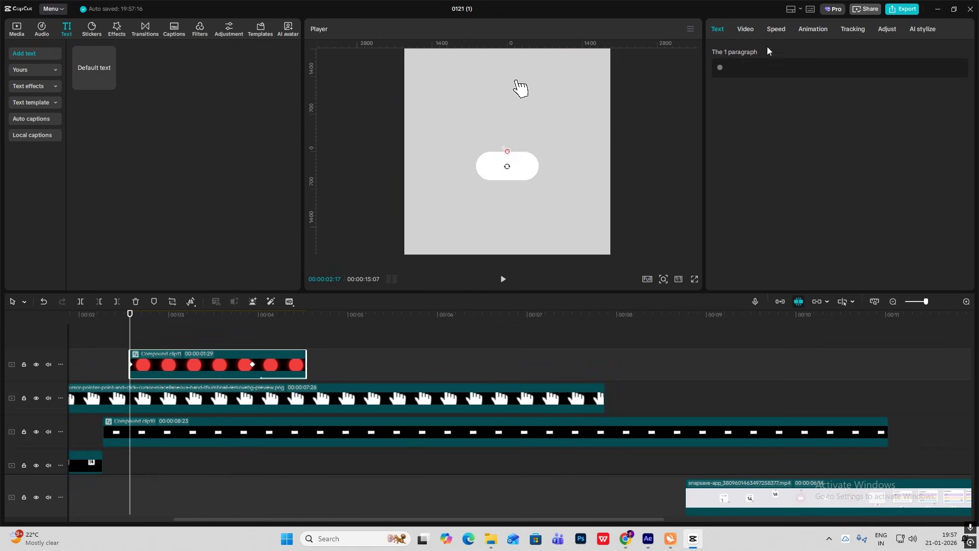
click(746, 32)
scroll(942, 192, down, 3)
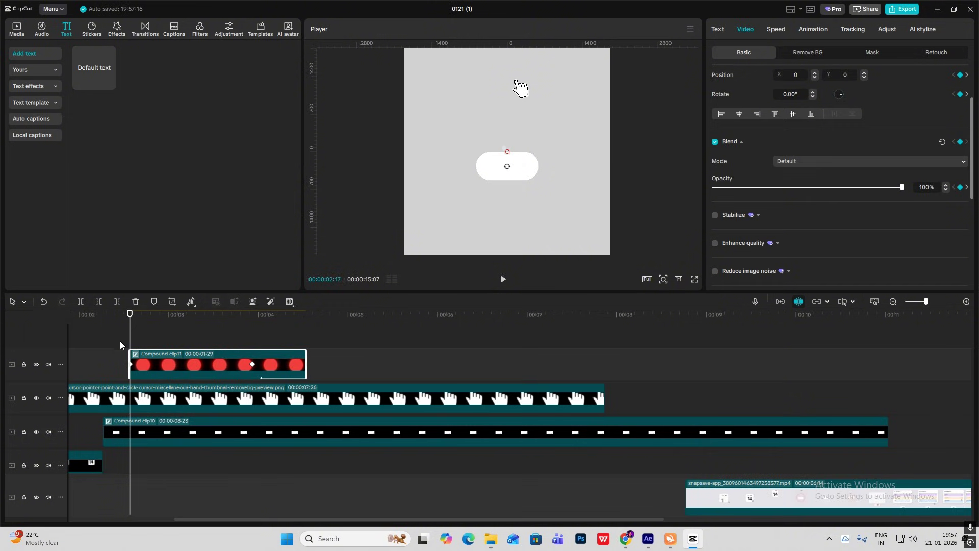
mouse_move(122, 343)
mouse_down()
mouse_move(250, 343)
mouse_move(130, 336)
mouse_up()
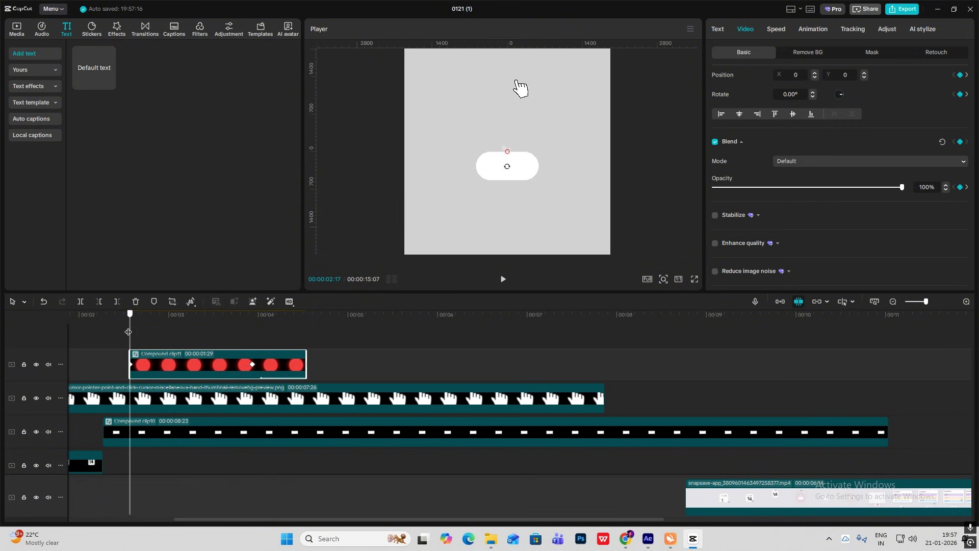
drag(829, 188, 313, 197)
mouse_move(130, 339)
mouse_down()
mouse_move(306, 343)
mouse_move(132, 343)
mouse_up()
Apply the Cubic Out preset curve to the ring's opacity between its two keyframes and close the keyframe graph
click(172, 350)
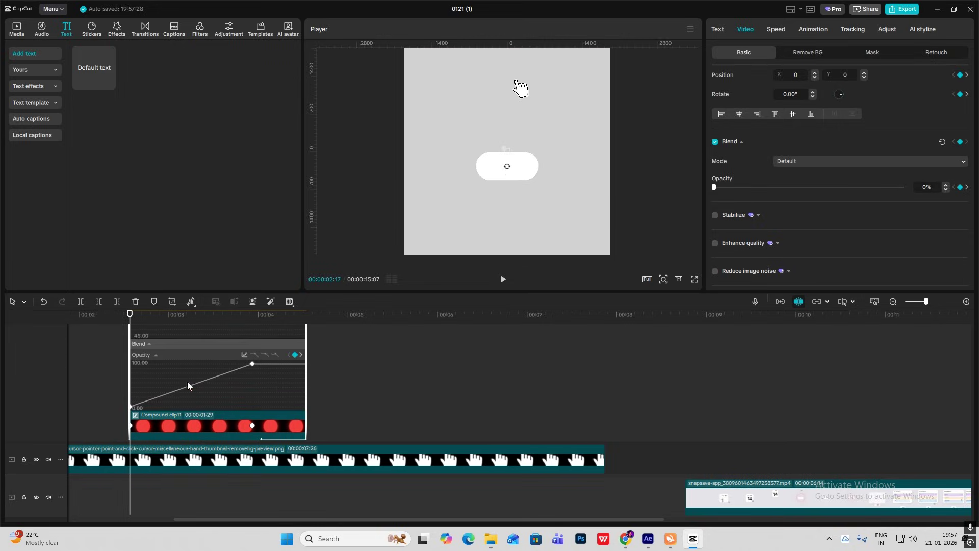
click(245, 354)
click(351, 437)
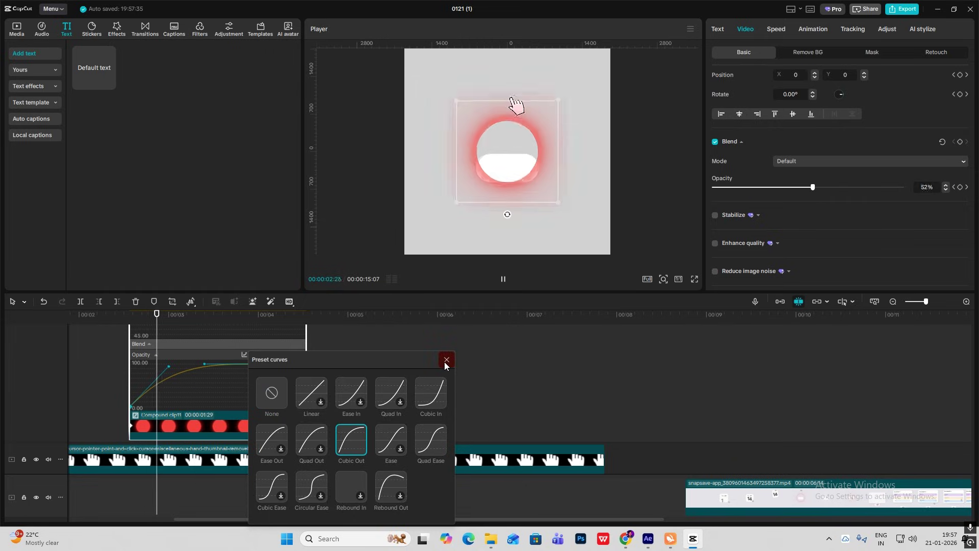
click(448, 360)
click(317, 340)
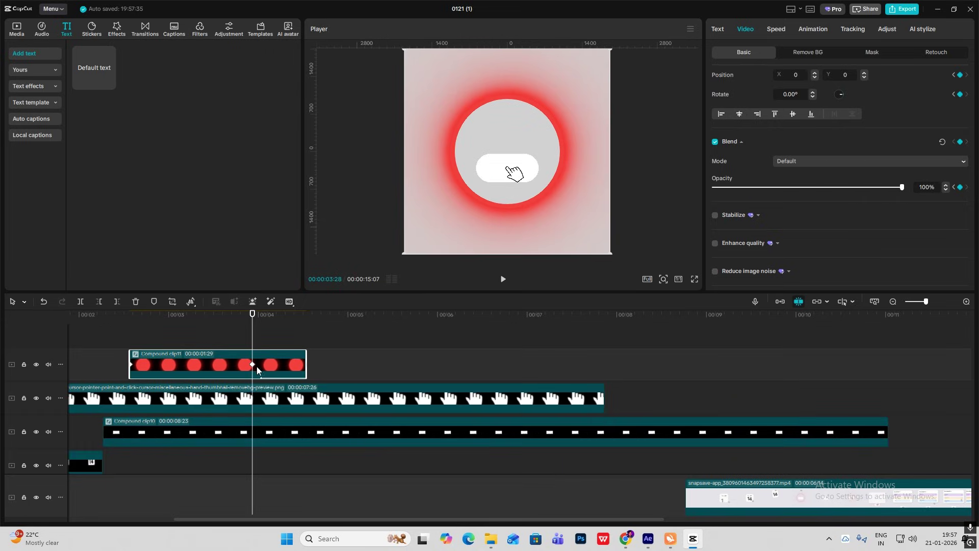
Shorten the ring clip to 00:00:00:25 with its second keyframe moved earlier, and reapply the Cubic Out preset curve to its opacity
click(127, 339)
key(space)
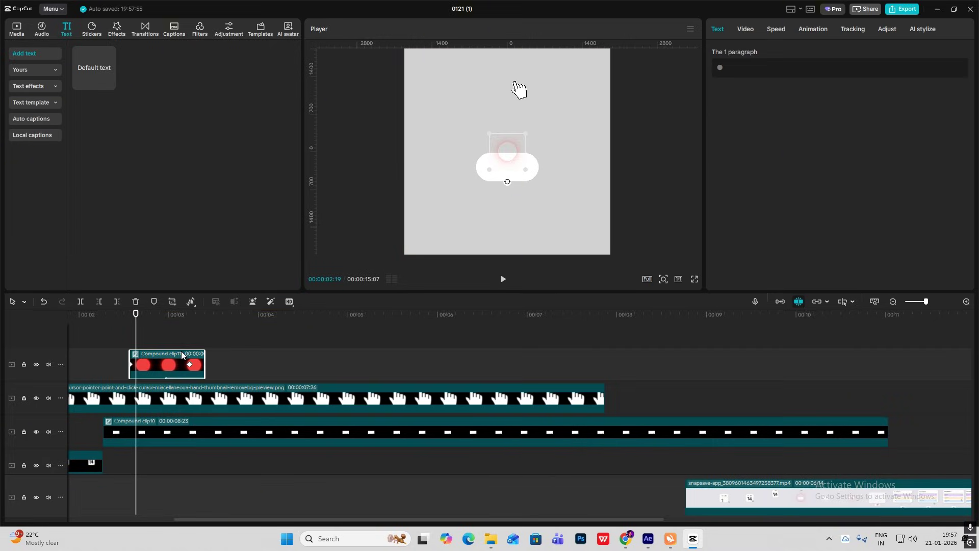
click(182, 356)
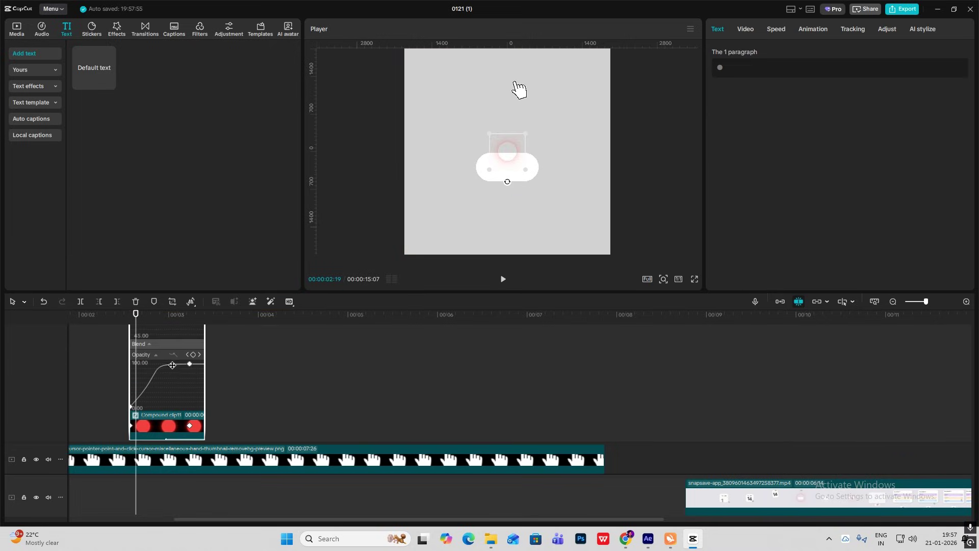
click(967, 301)
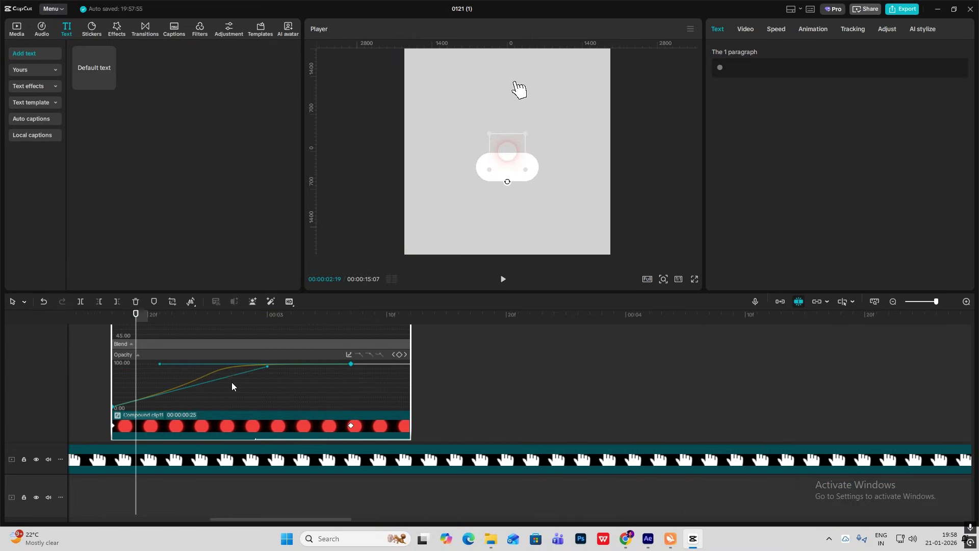
click(349, 355)
click(455, 442)
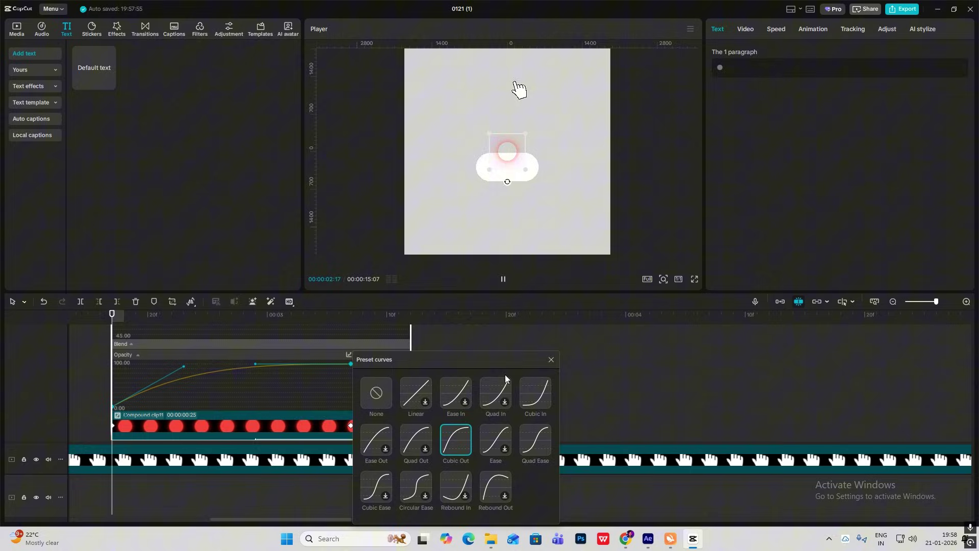
click(551, 360)
Duplicate the ring clip onto the track above and offset the copy about two frames after the original
scroll(266, 378, up, 1)
click(334, 337)
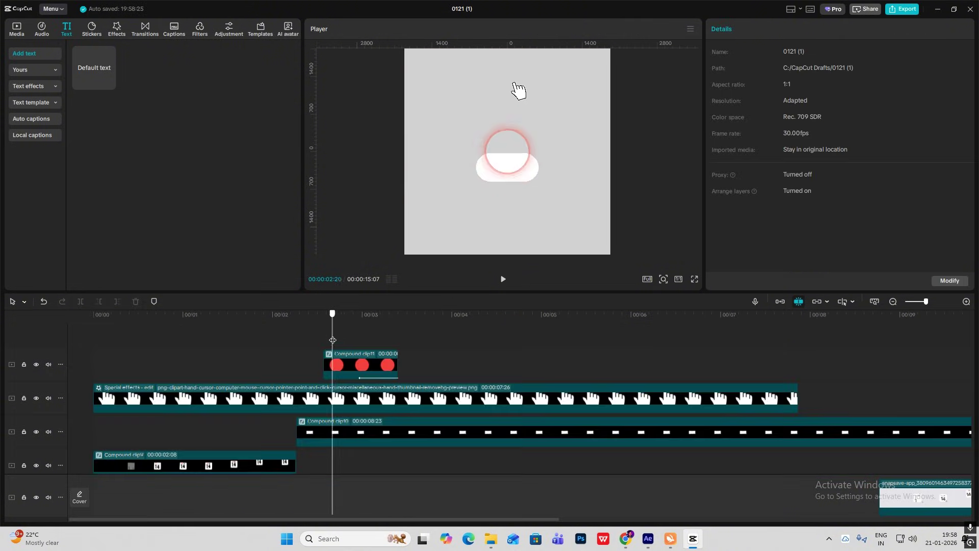
click(356, 369)
key(ctrl+c)
key(ctrl+v)
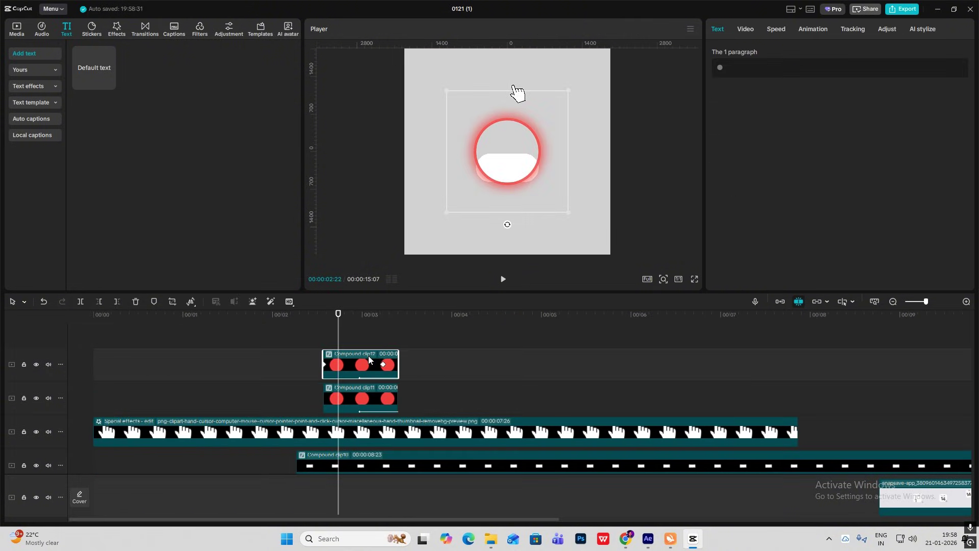
drag(342, 373, 350, 373)
click(339, 347)
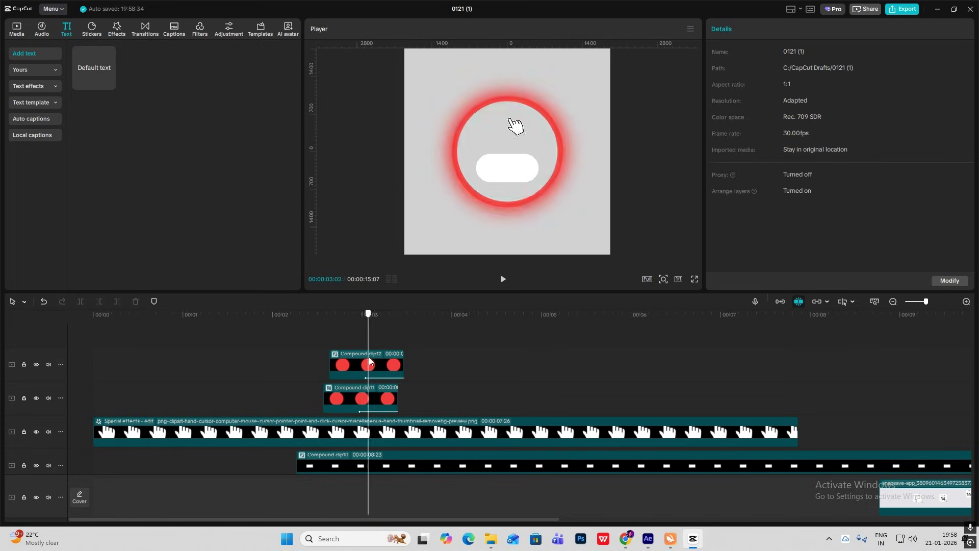
Move both ring clips beneath the pill button clip and combine them into one compound clip starting just after the pill appears
scroll(323, 362, down, 2)
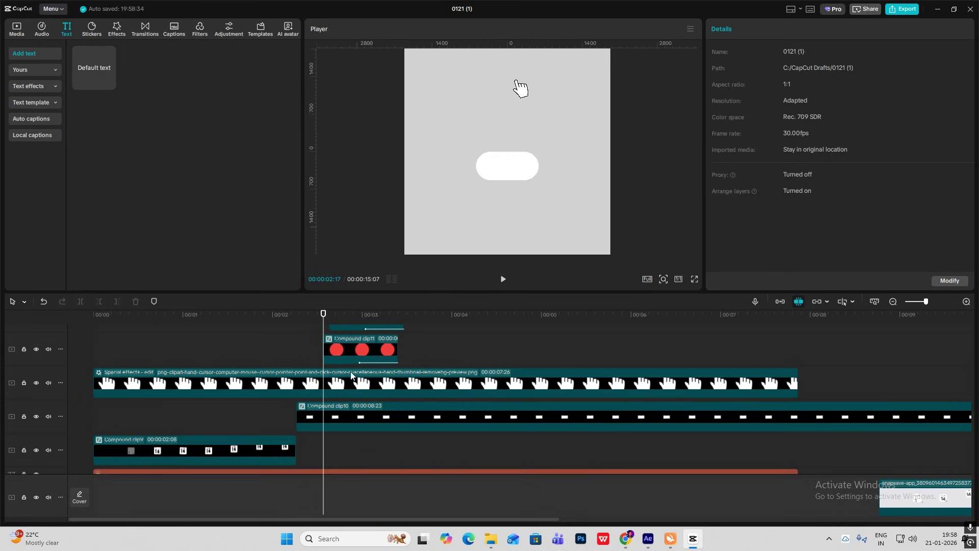
scroll(323, 362, up, 2)
drag(460, 340, 349, 387)
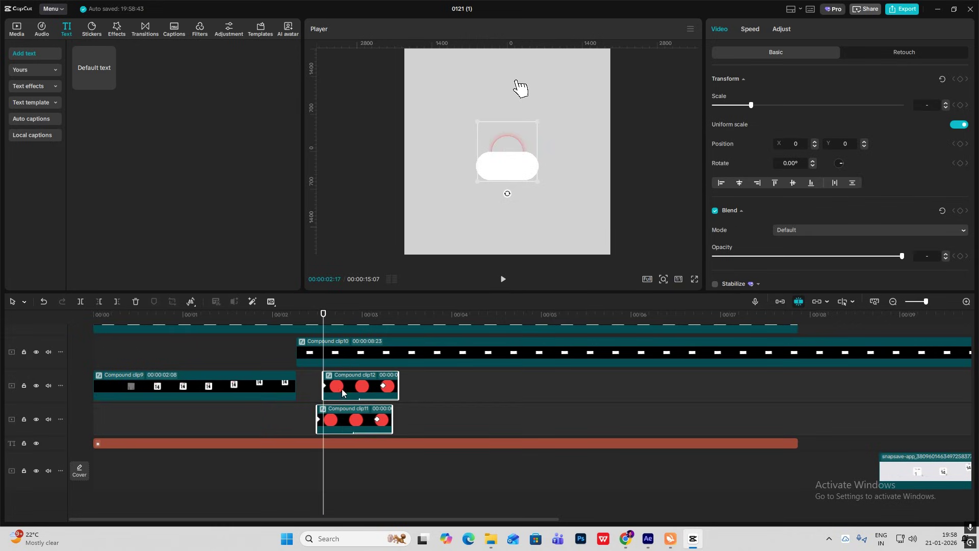
key(alt+g)
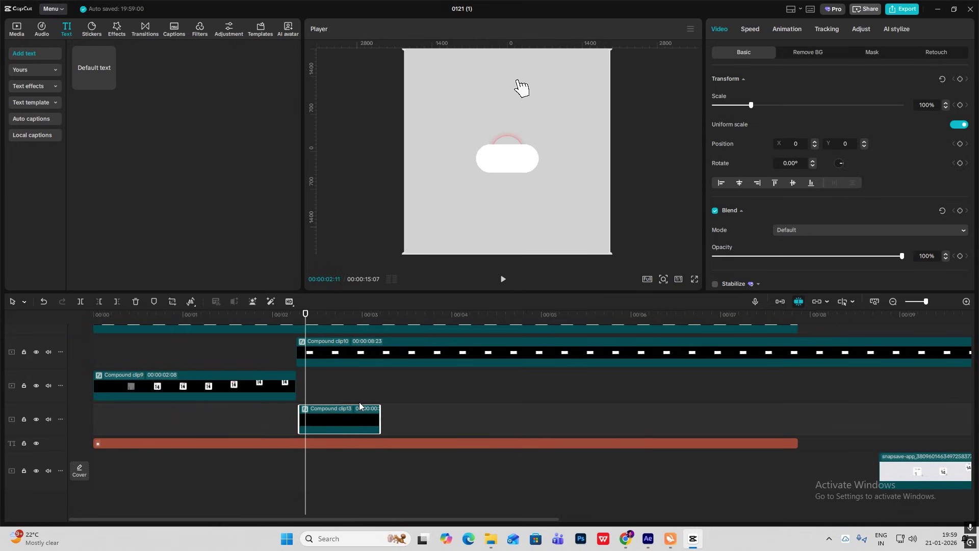
Play back the change from calendar card to pill button to check the timing of the double ring
click(269, 357)
click(94, 360)
key(space)
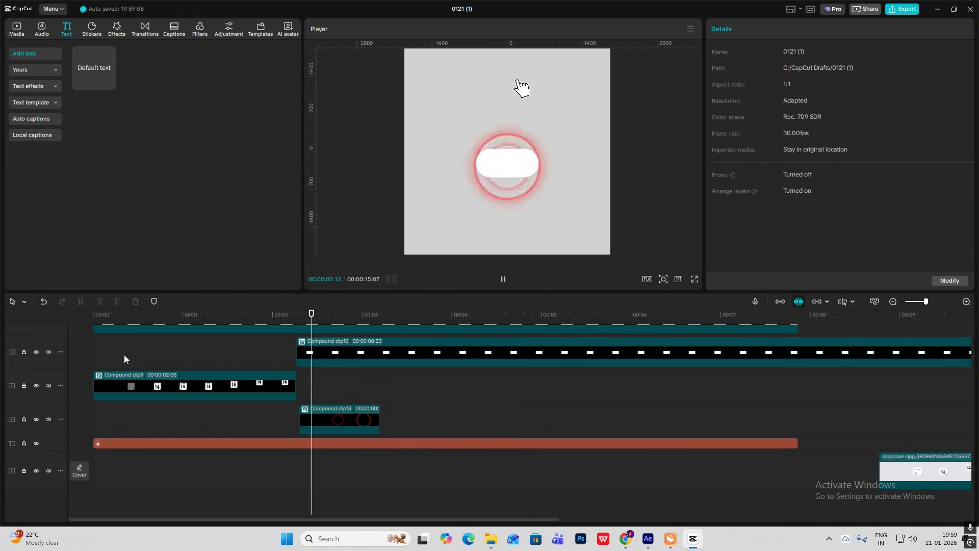
click(253, 360)
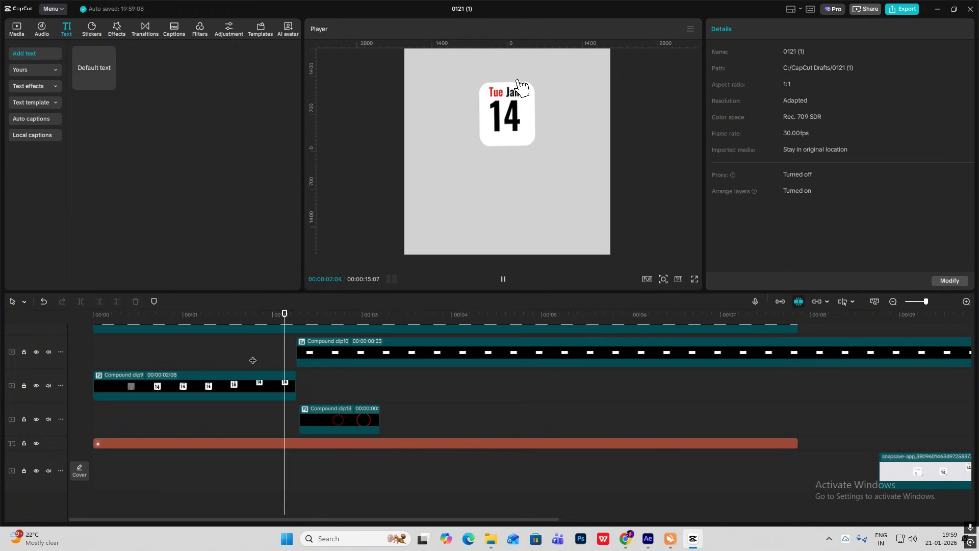
key(space)
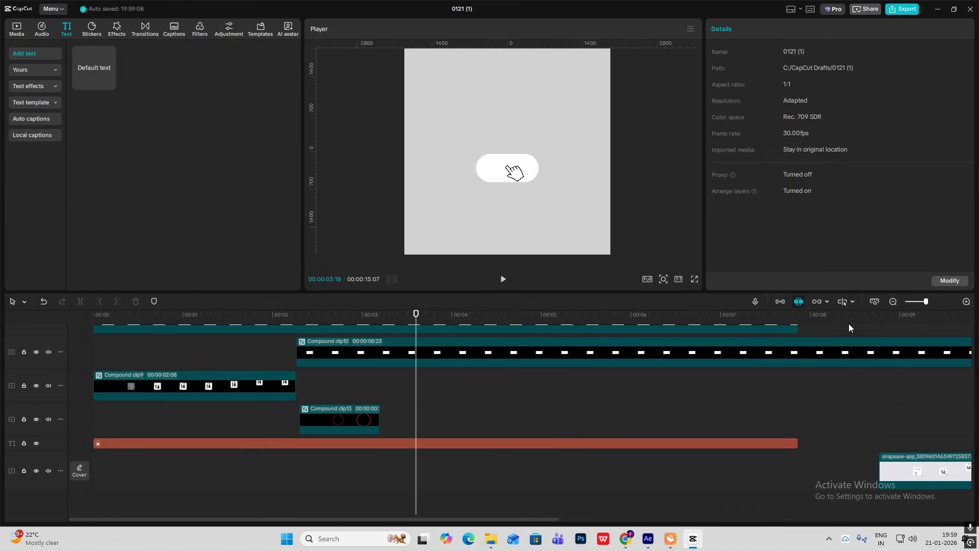
Add a default text clip above the hand cursor clip near 00:00:02:11 and replace its text with the general punctuation plus symbol
click(893, 301)
drag(317, 435, 145, 416)
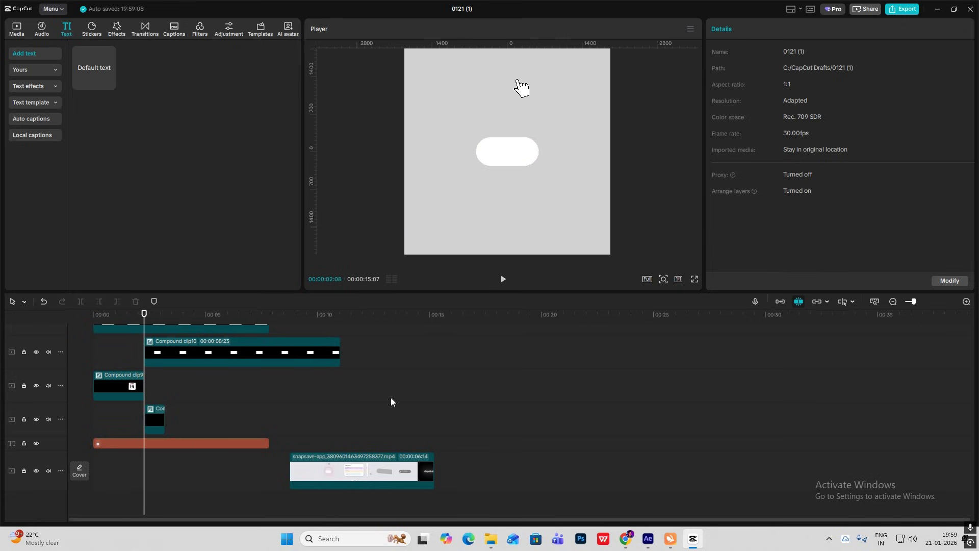
click(967, 301)
scroll(477, 366, up, 3)
click(163, 428)
drag(93, 68, 156, 340)
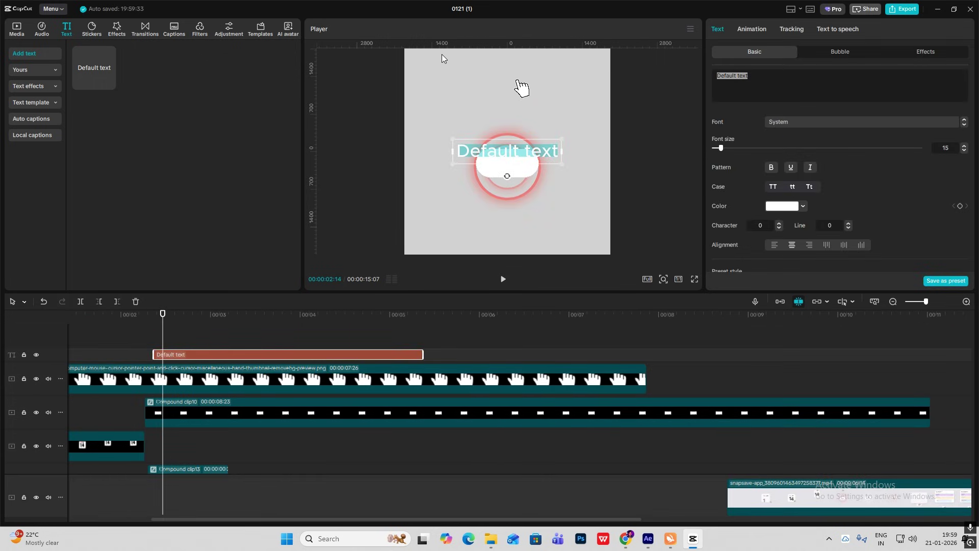
key(super+period)
click(825, 111)
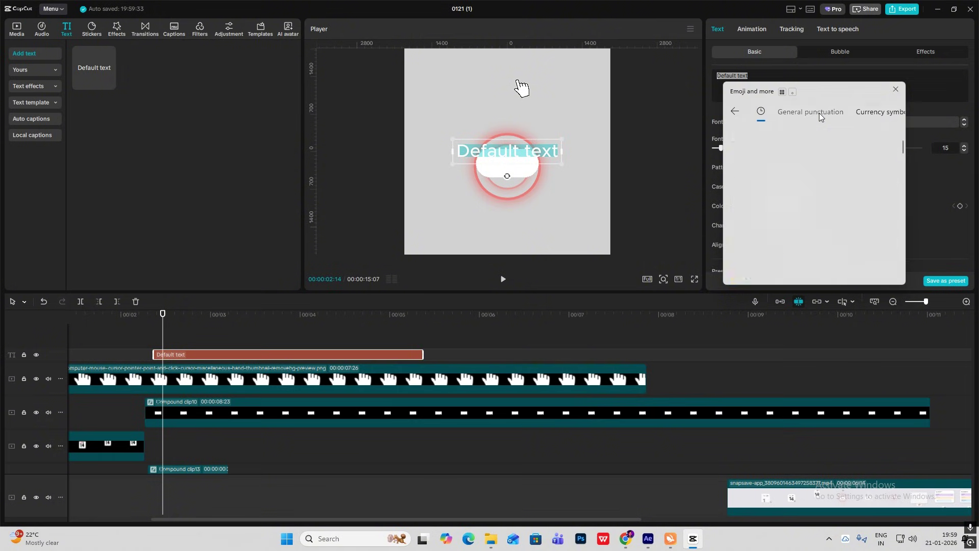
scroll(832, 191, down, 3)
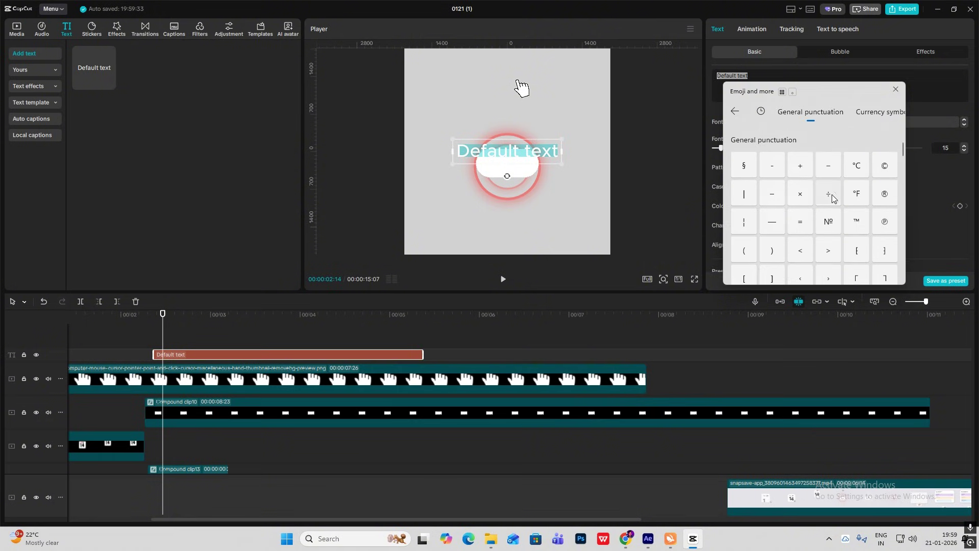
click(800, 164)
click(694, 158)
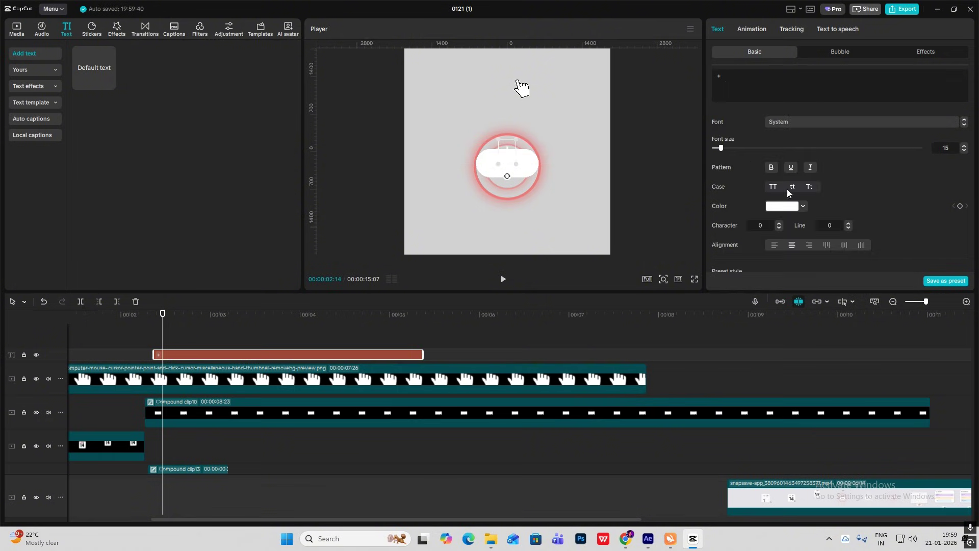
Colour the plus symbol grey 9D9D9D, enlarge it to 183% and place it on the white pill button
click(786, 207)
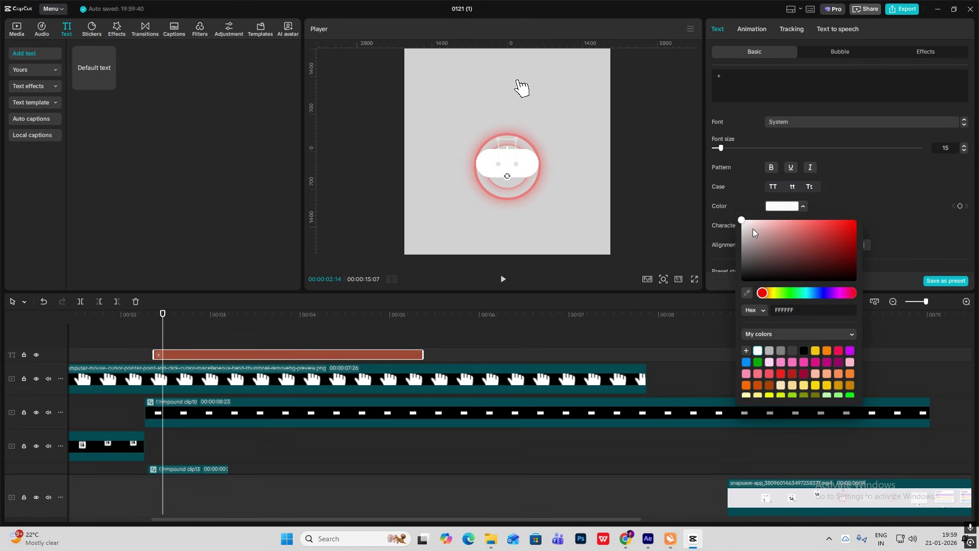
drag(753, 232, 728, 247)
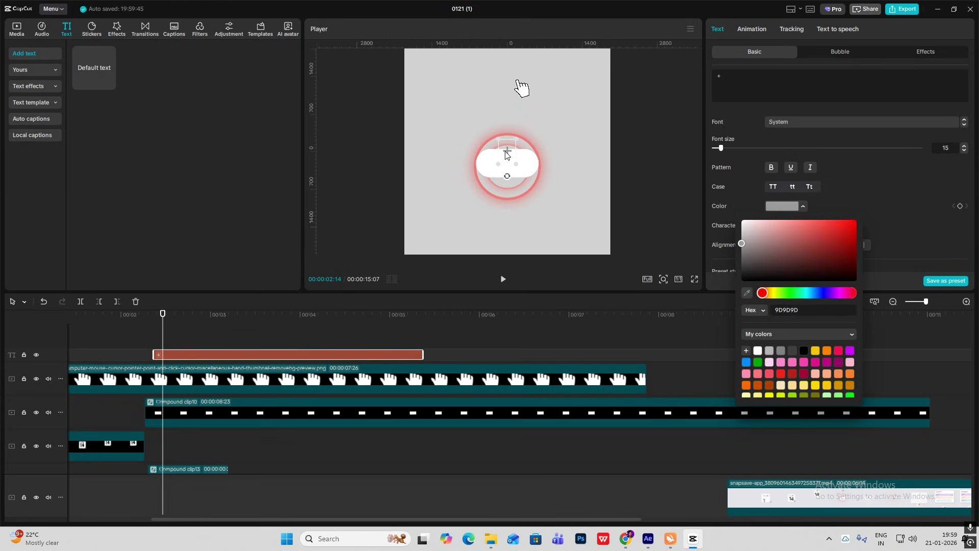
mouse_move(506, 155)
mouse_down()
mouse_move(504, 166)
mouse_move(511, 161)
mouse_up()
click(511, 164)
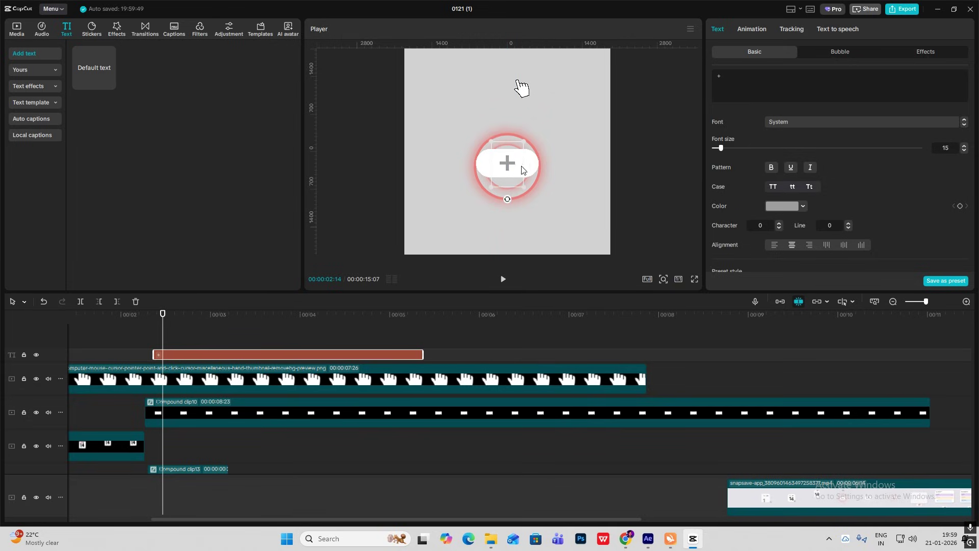
Move the plus text clip to start at about 00:00:02:18 and add a transform keyframe at its start
click(153, 314)
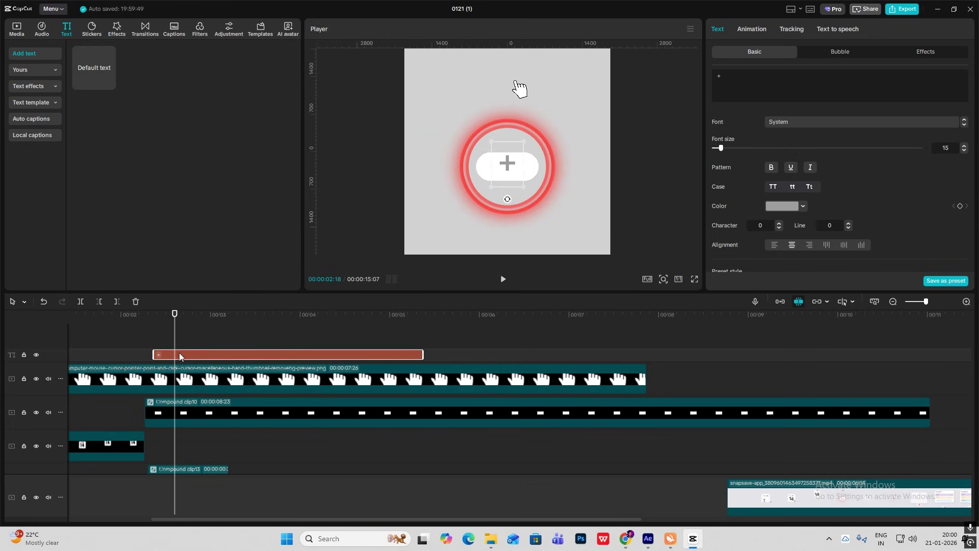
drag(180, 356, 201, 355)
scroll(964, 194, down, 3)
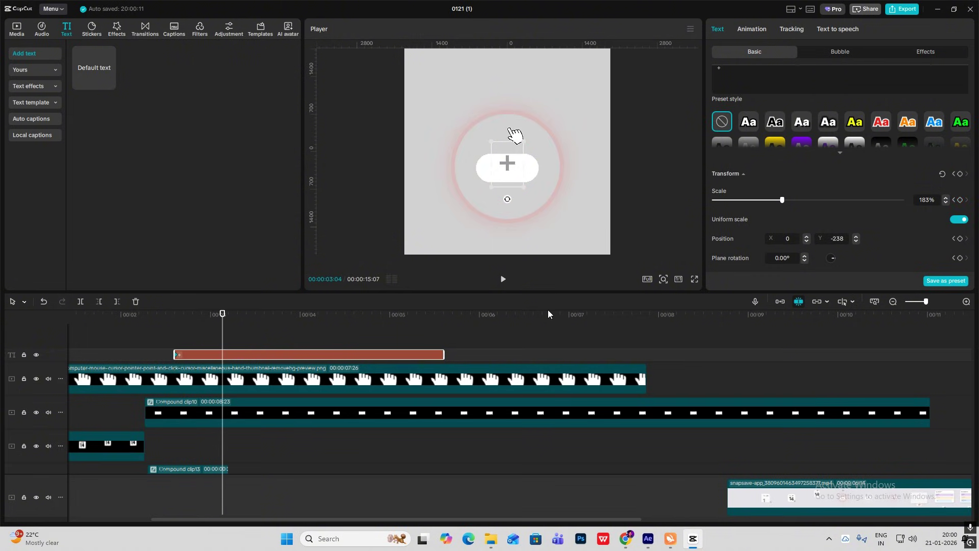
Add a transform keyframe to the plus at 00:00:03:04, lowering it to Y -333 and rotating it about half a turn
click(960, 174)
drag(512, 172, 512, 177)
scroll(802, 198, down, 2)
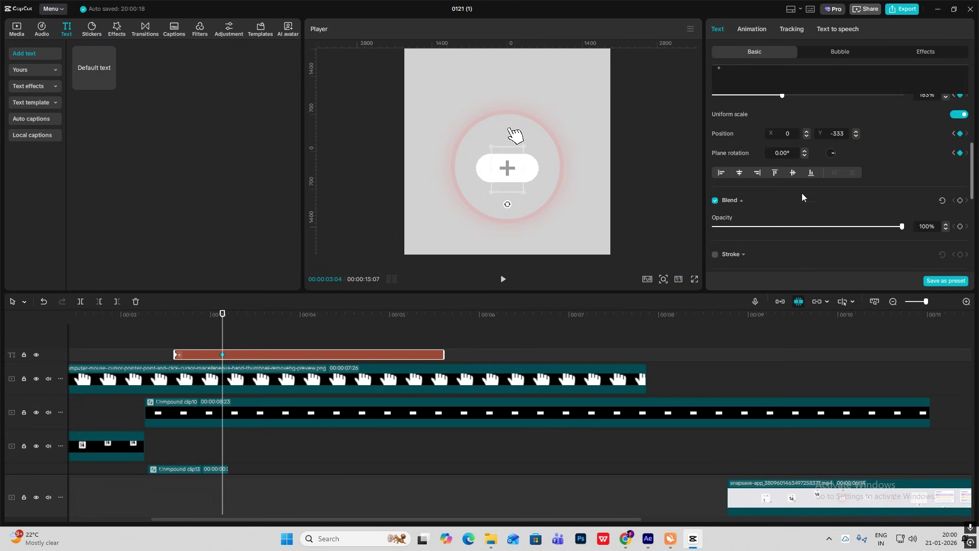
click(804, 151)
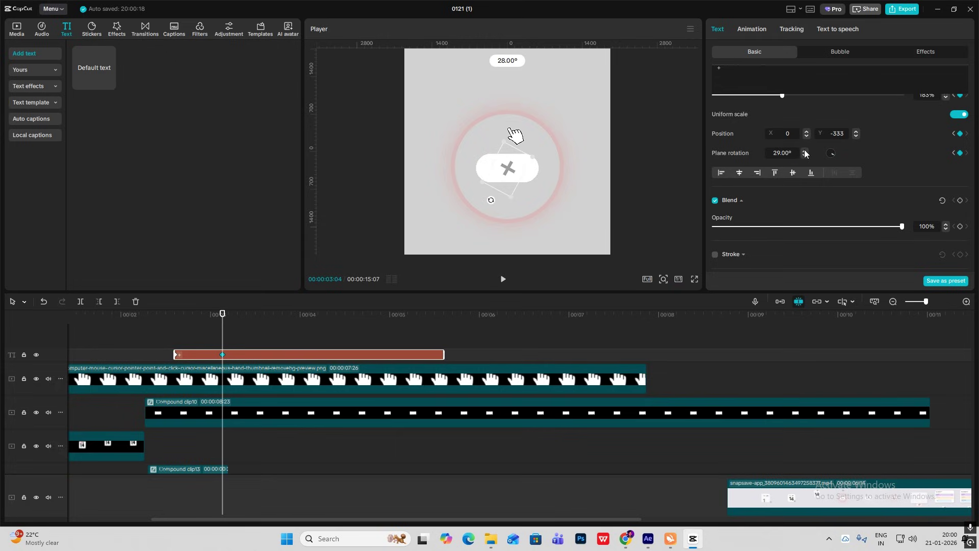
drag(835, 156, 822, 154)
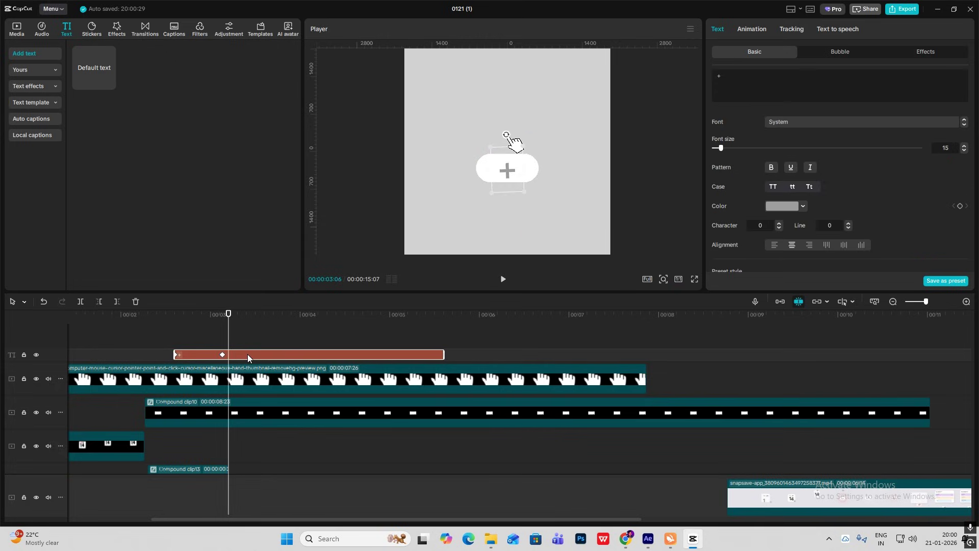
Apply the Cubic Out preset curve to the plus text's Y position between its two keyframes and close the keyframe graph
click(248, 357)
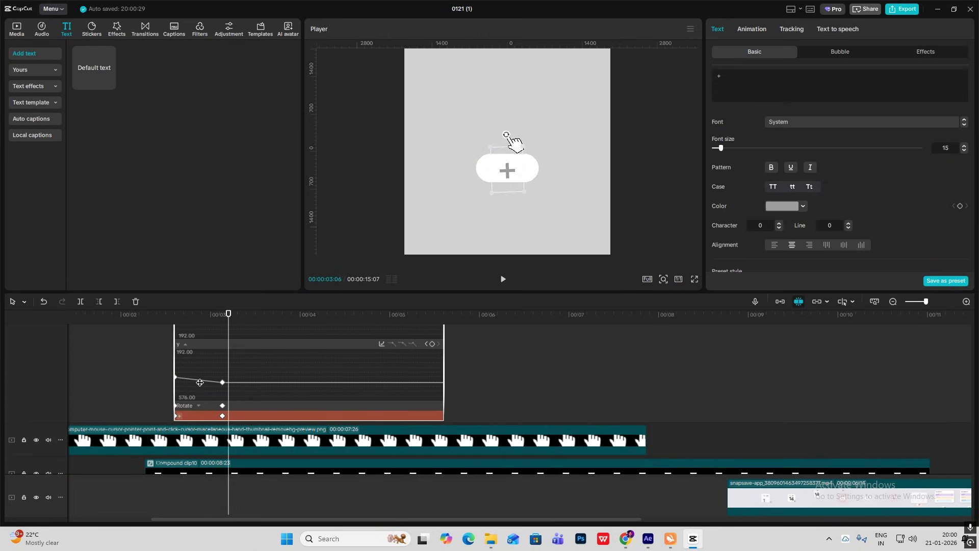
click(381, 344)
click(488, 429)
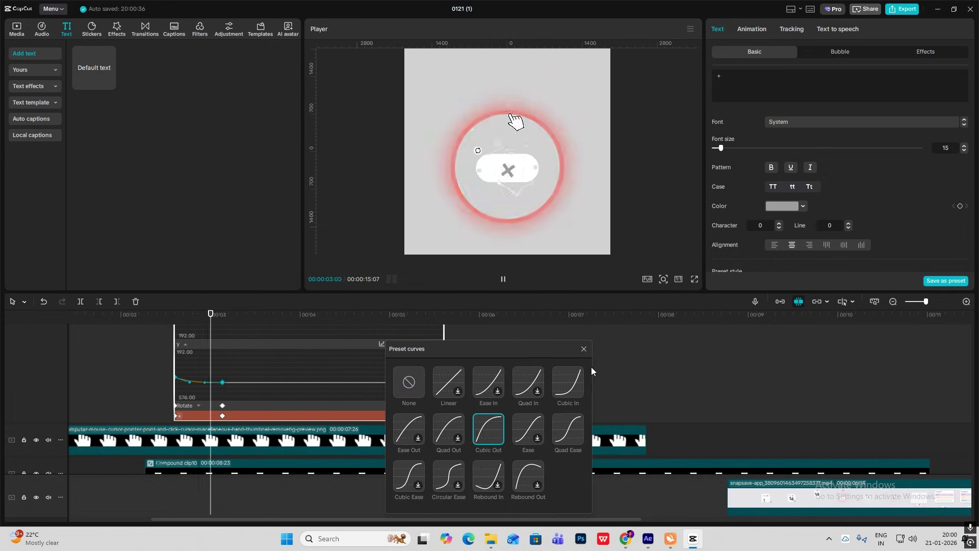
click(584, 349)
double_click(204, 412)
Shift the plus text clip to start at about 00:00:02:14, with its second keyframe at about 00:00:03:13, and preview the timing
click(160, 335)
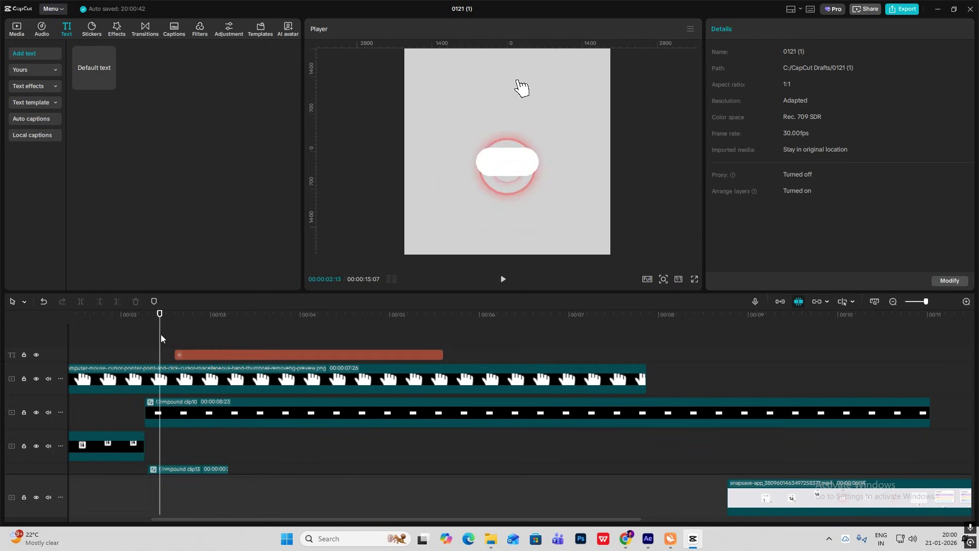
key(space)
click(131, 338)
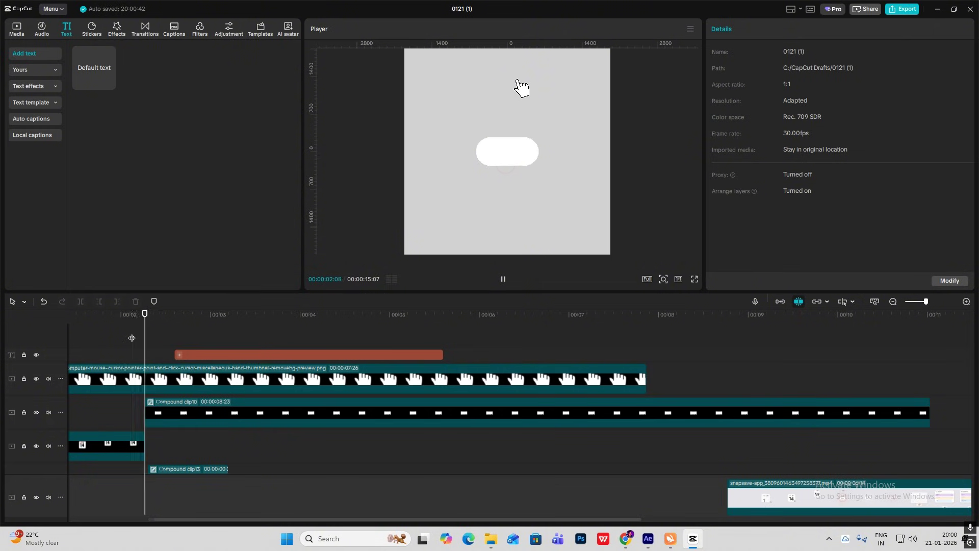
key(space)
click(186, 356)
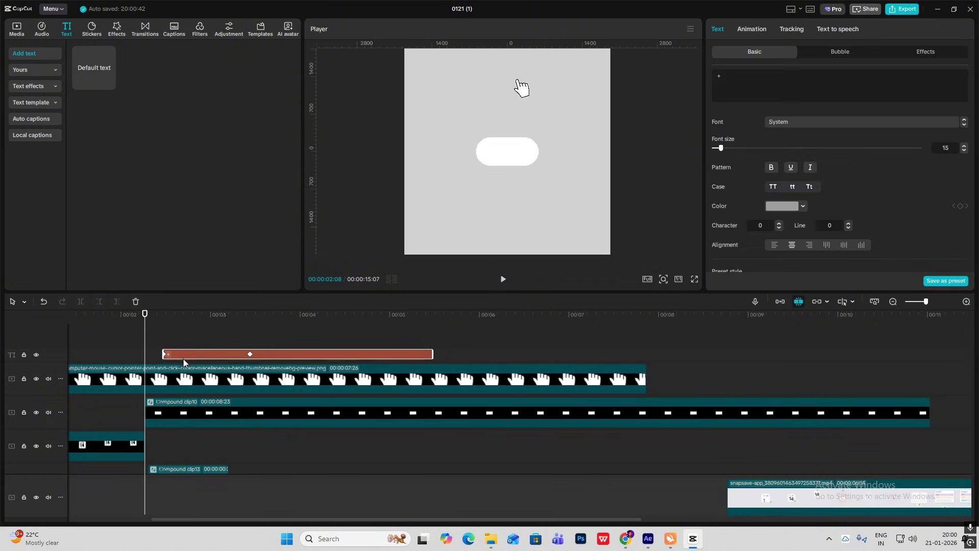
key(space)
key(space)
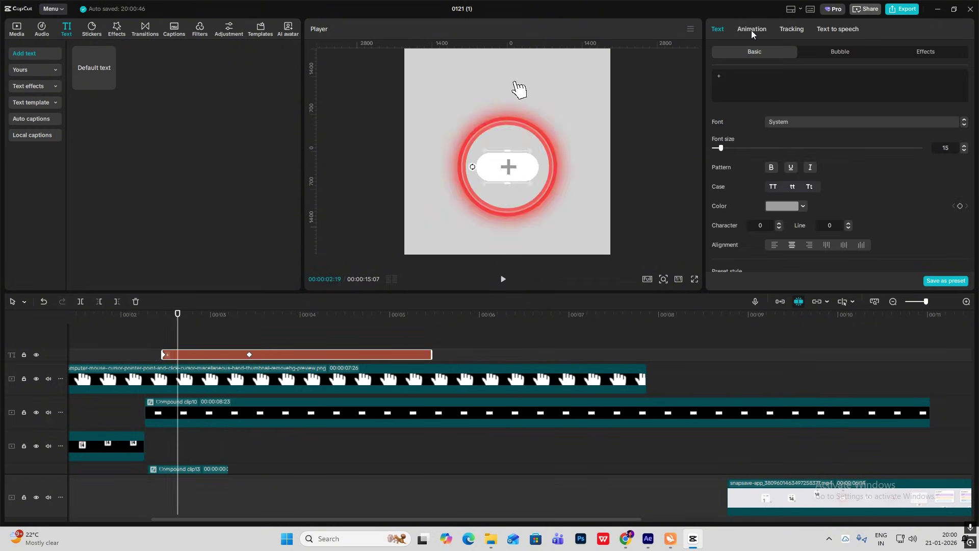
Give the plus text clip the favourited Fade In entrance animation with a duration of 0.5 s
click(751, 30)
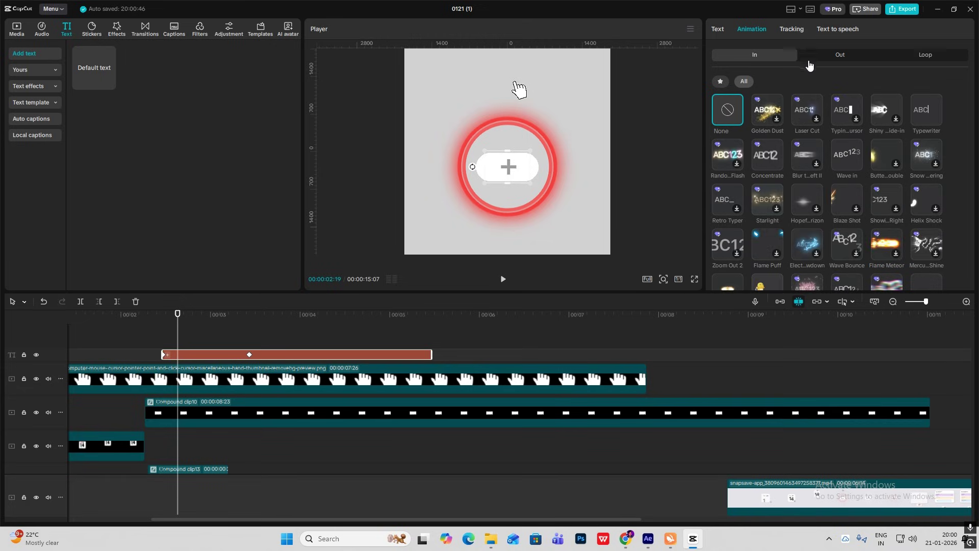
click(721, 82)
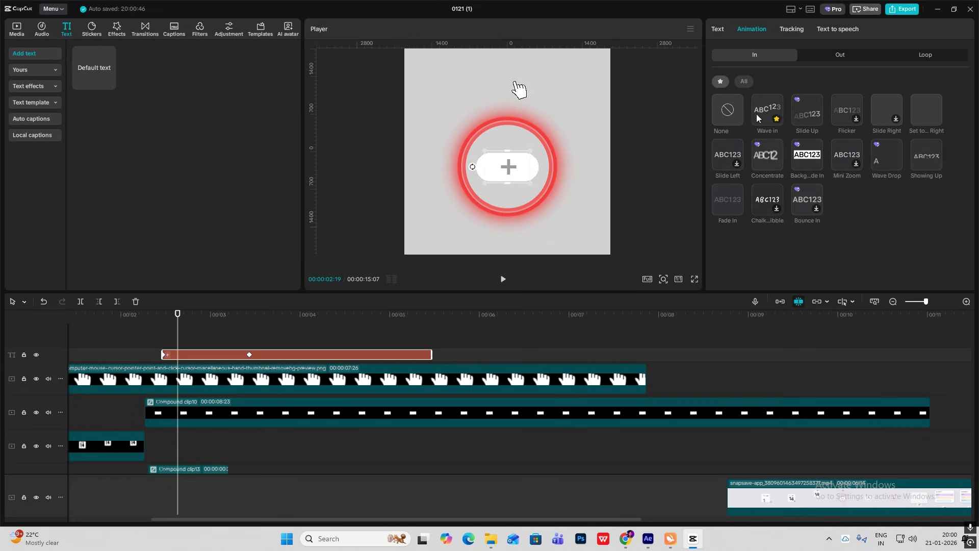
click(729, 203)
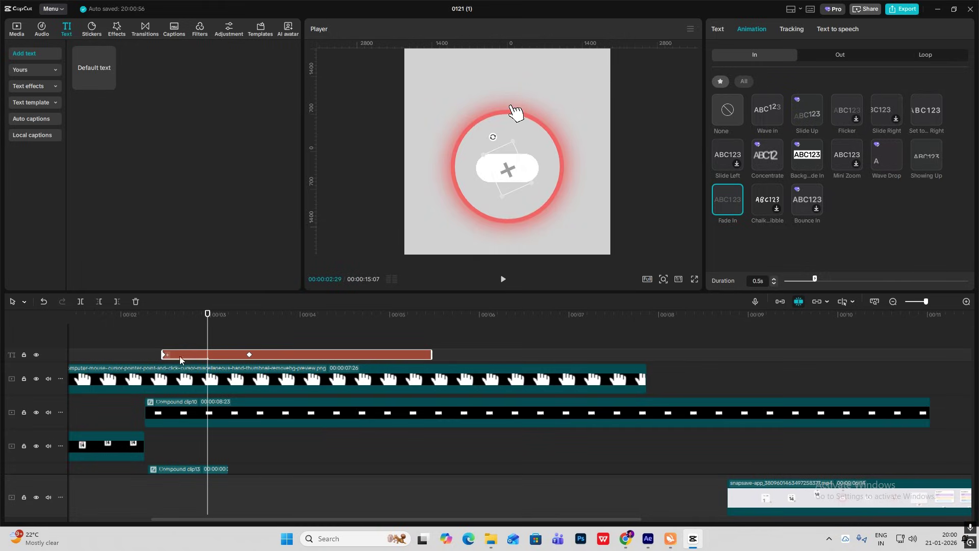
Shift the plus text clip so its second keyframe is at about 00:00:03:08, nudge the plus up slightly on the pill, and preview
click(120, 350)
drag(252, 354, 235, 354)
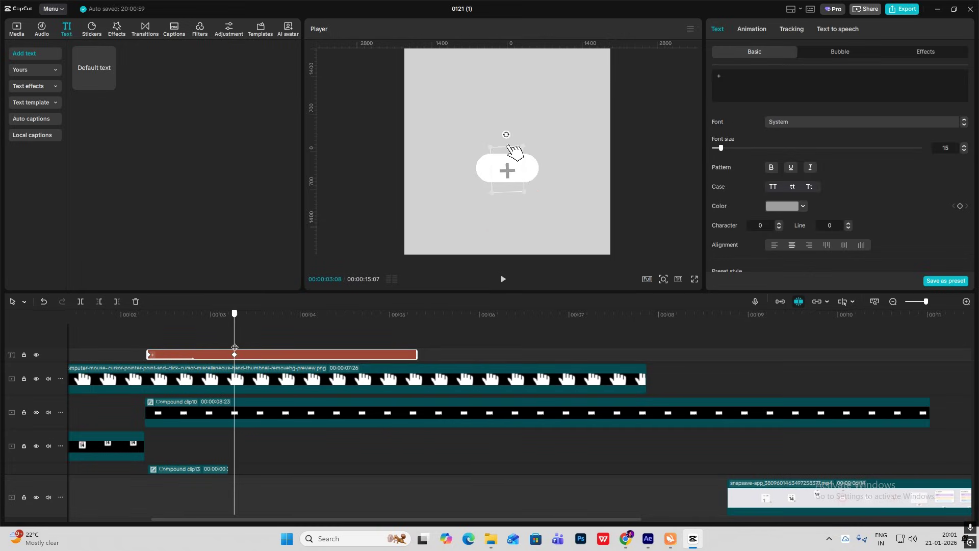
drag(510, 175, 510, 172)
click(146, 337)
key(space)
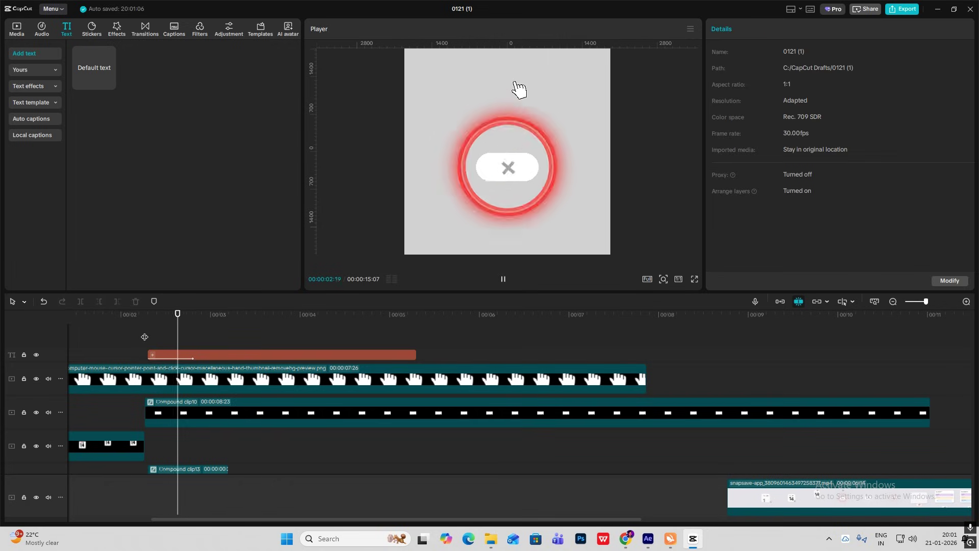
Move the plus text clip below the hand cursor track, starting at about 00:00:02:08, and preview the layering
drag(227, 356, 218, 411)
click(131, 342)
key(space)
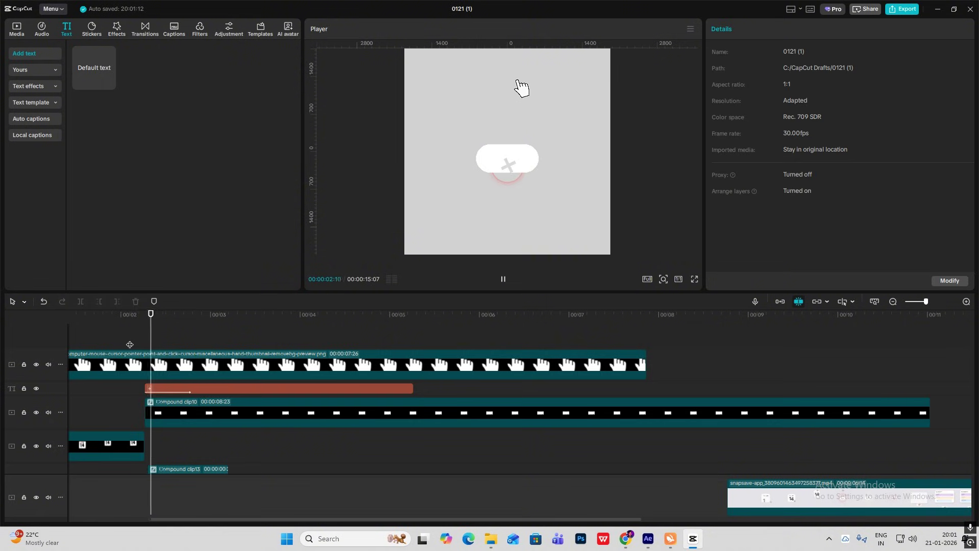
key(space)
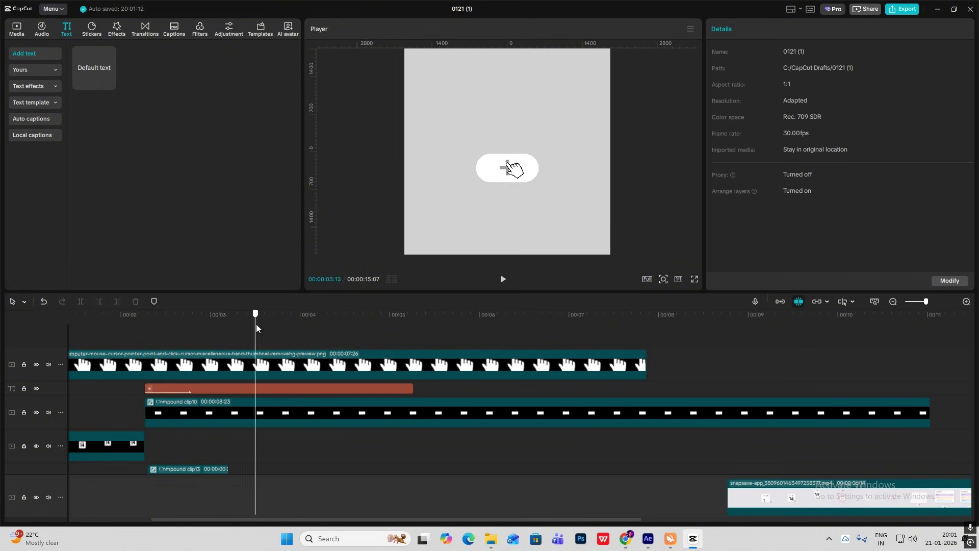
Add a color keyframe to the plus text at 00:00:03:10 and change its color to red at 00:00:03:19
click(219, 391)
scroll(888, 213, down, 1)
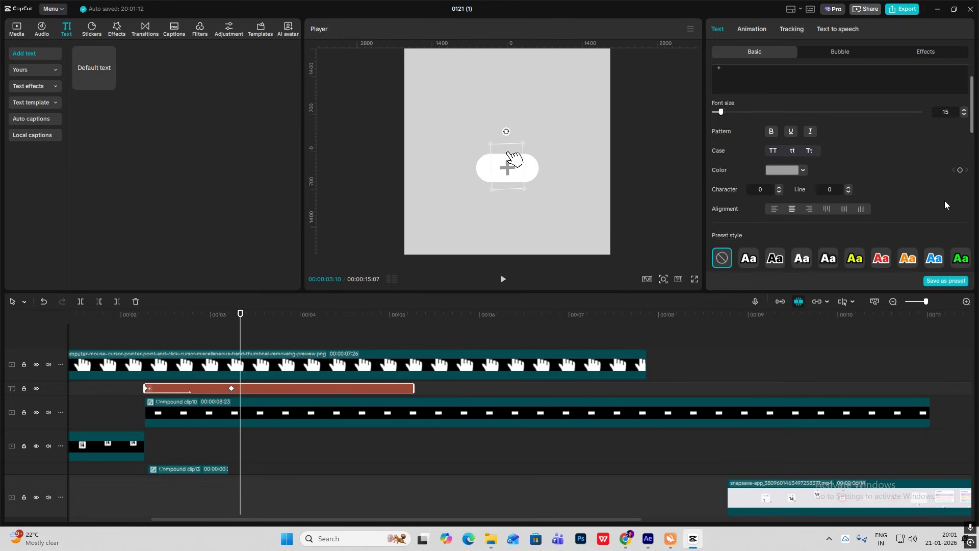
click(960, 169)
drag(242, 338, 267, 347)
click(789, 170)
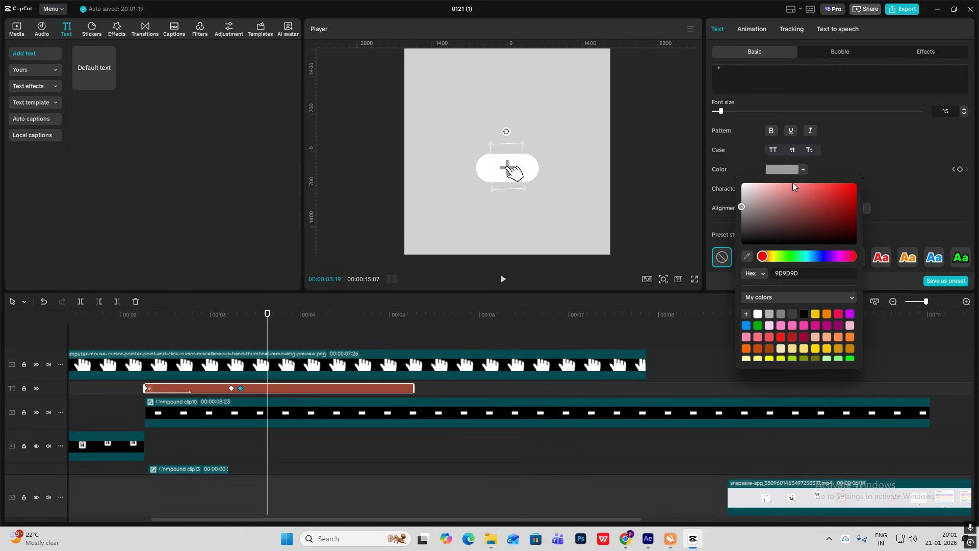
drag(796, 186, 857, 183)
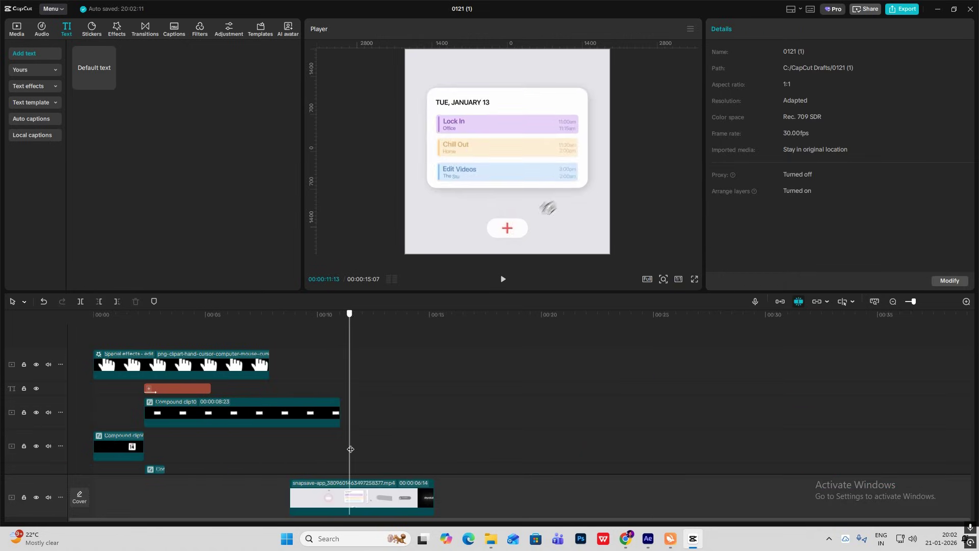
Extend the plus text clip so it ends together with the hand cursor clip
drag(350, 449, 179, 420)
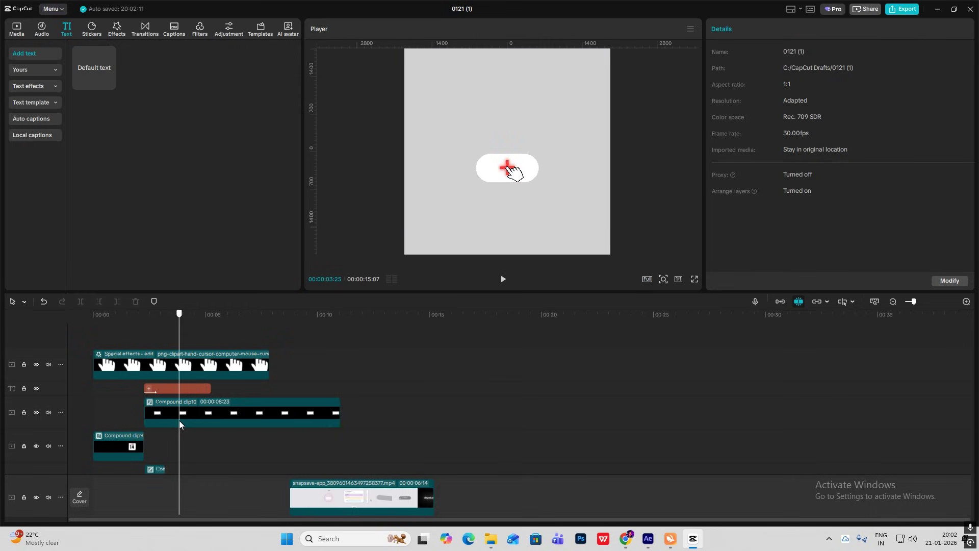
drag(397, 348, 163, 418)
click(224, 388)
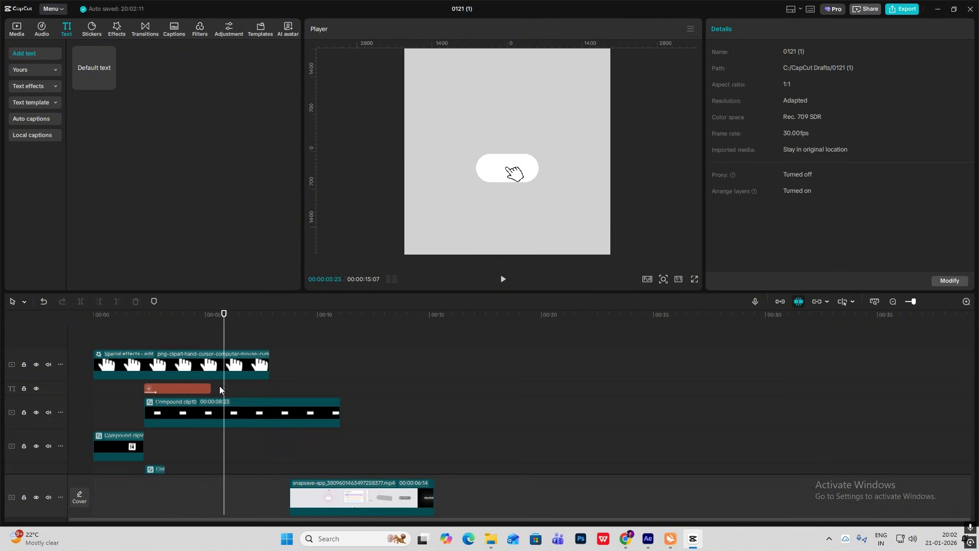
drag(212, 389, 270, 391)
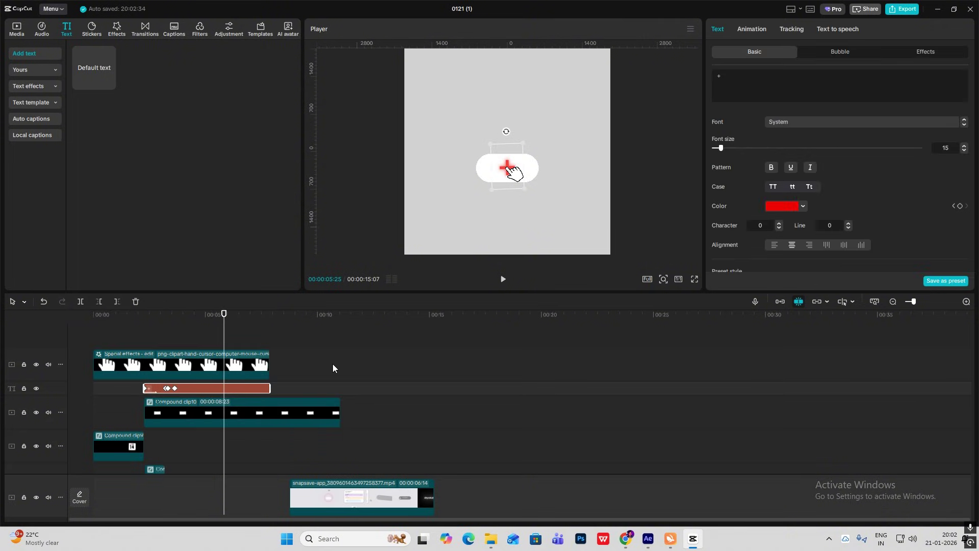
Combine the plus text clip and the white pill compound clip into one compound clip
click(369, 352)
drag(398, 400, 240, 415)
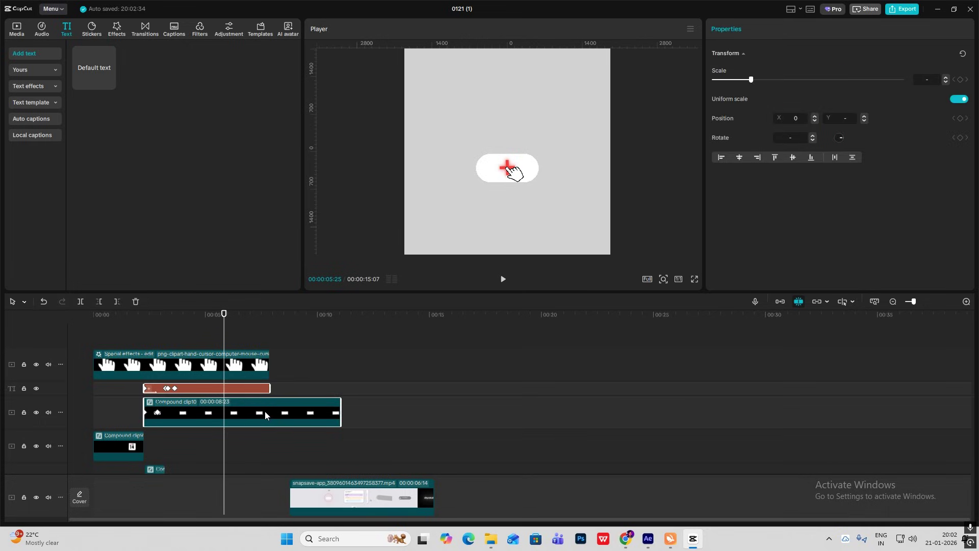
key(alt+g)
Add a transform keyframe to the pill compound clip at 00:00:04:10 and lower it toward the frame's bottom edge at 00:00:06:15
click(165, 338)
drag(168, 341, 191, 346)
click(209, 399)
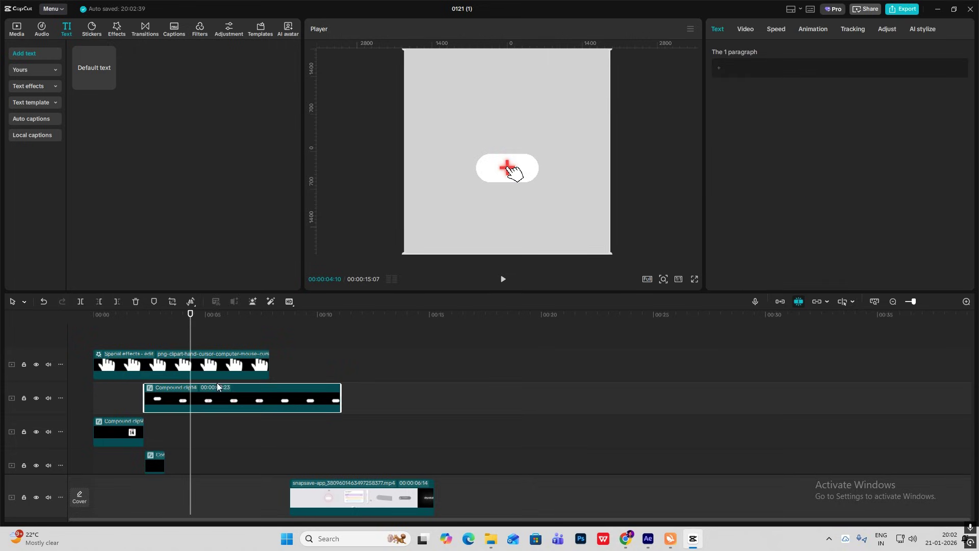
click(748, 29)
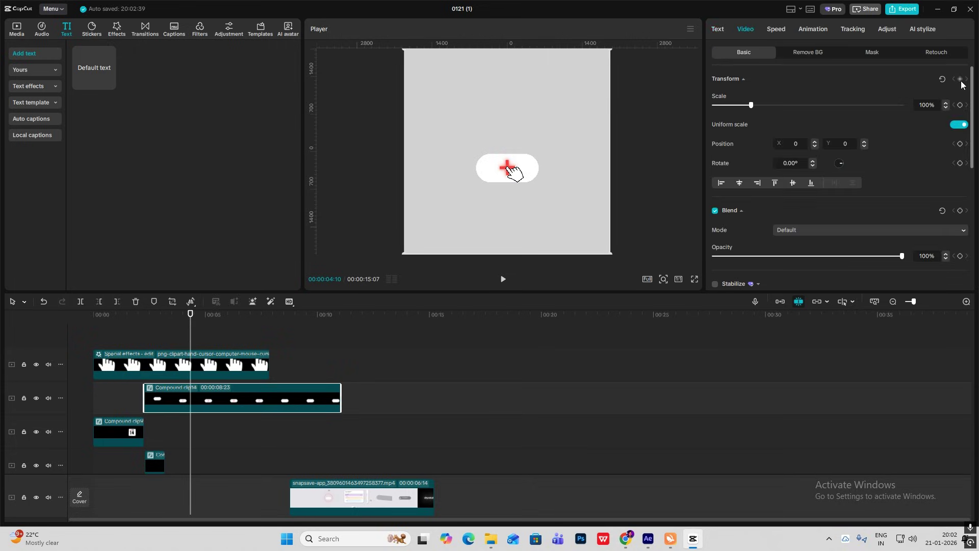
click(960, 80)
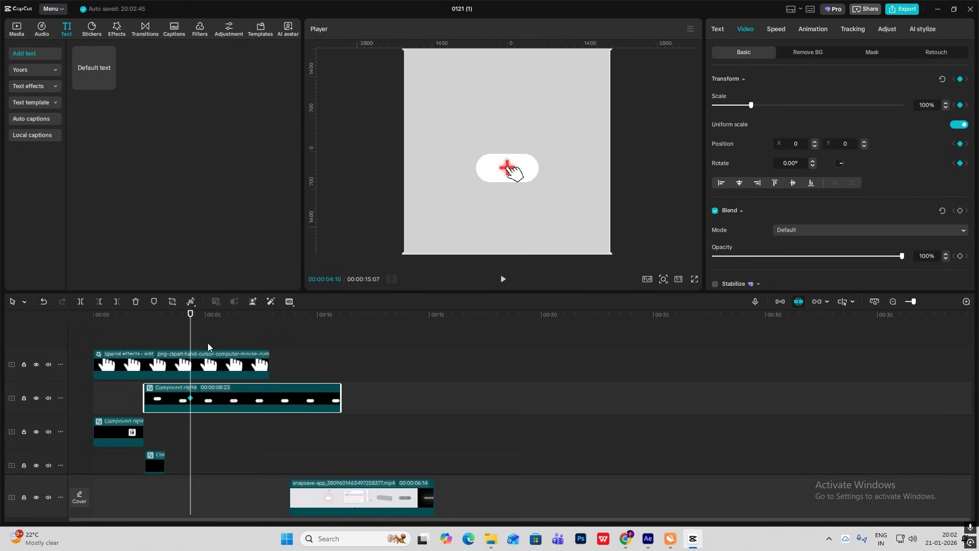
drag(190, 340, 240, 352)
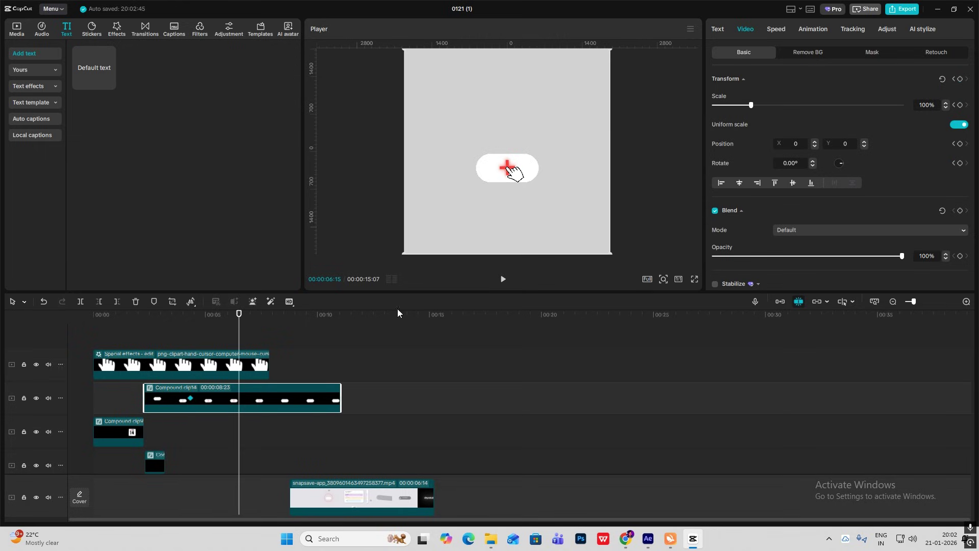
drag(520, 172, 522, 231)
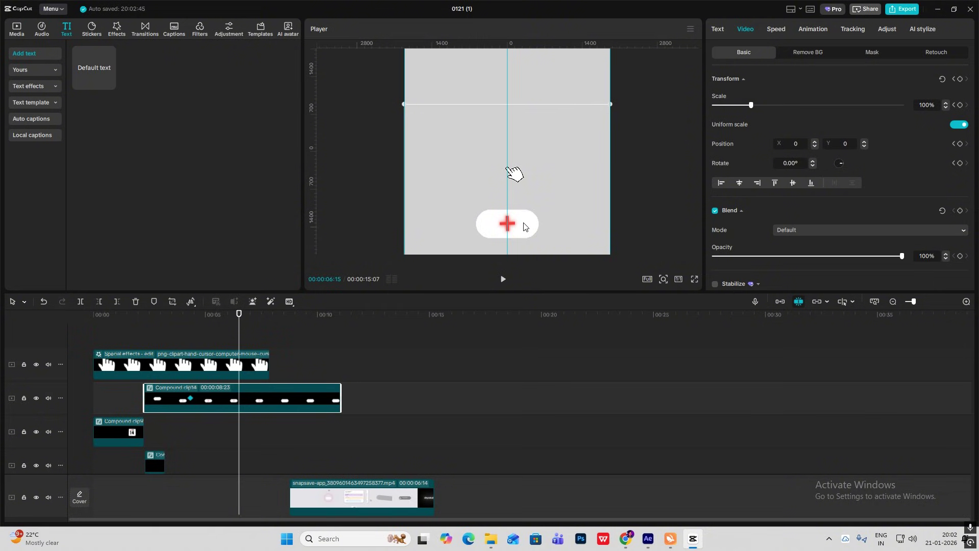
Add a transform keyframe to the hand cursor at 00:00:04:10 and lower it onto the pill at 00:00:06:15, to Y -1430
click(224, 371)
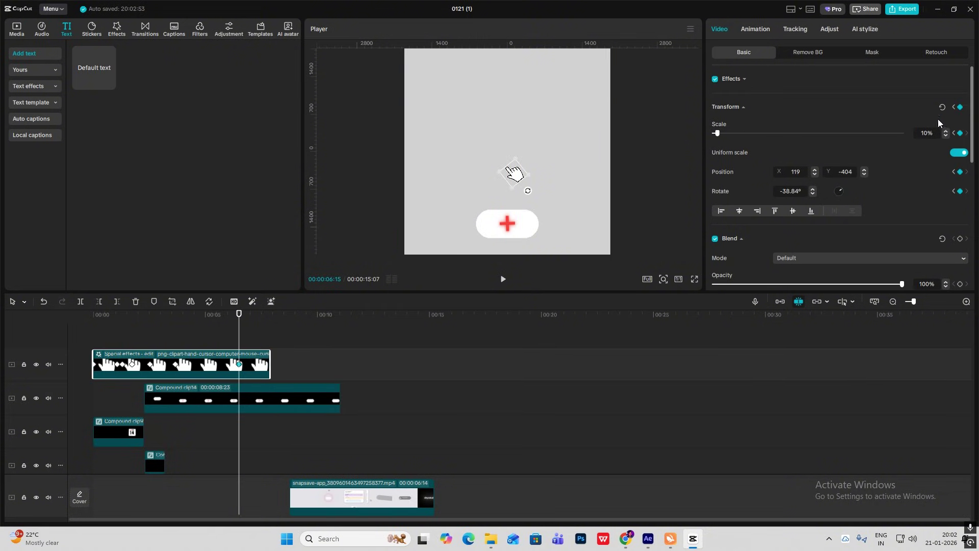
drag(240, 328, 190, 345)
click(197, 382)
click(203, 364)
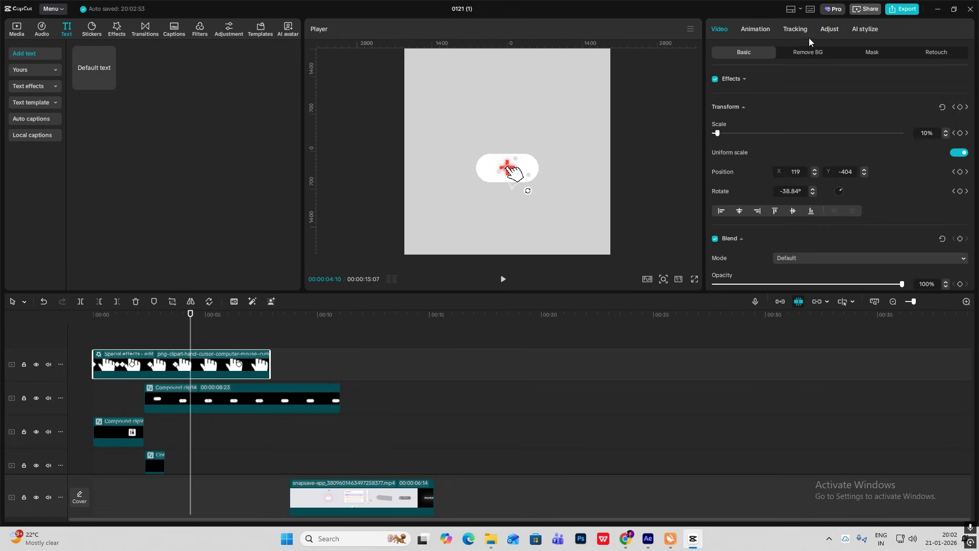
click(960, 107)
click(243, 386)
drag(192, 342, 238, 348)
click(252, 364)
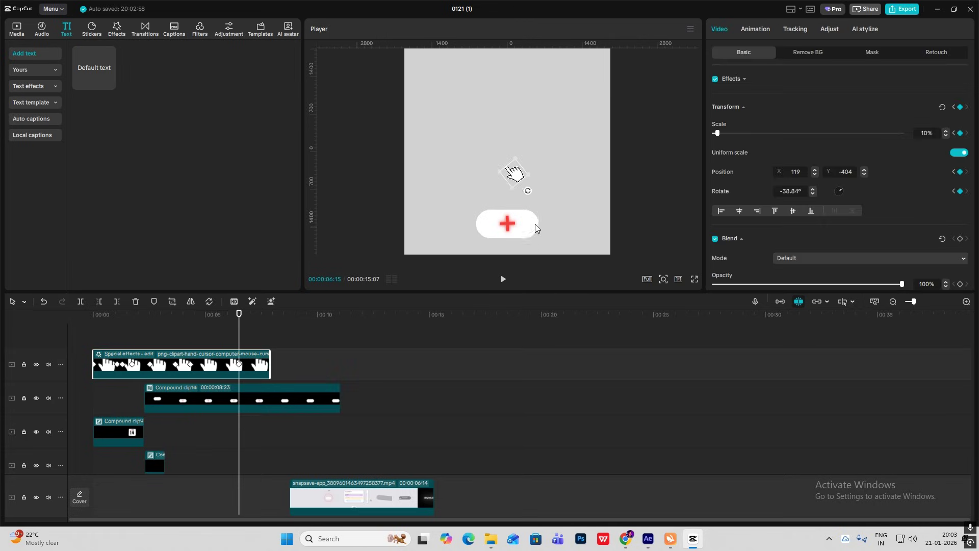
drag(516, 175, 518, 231)
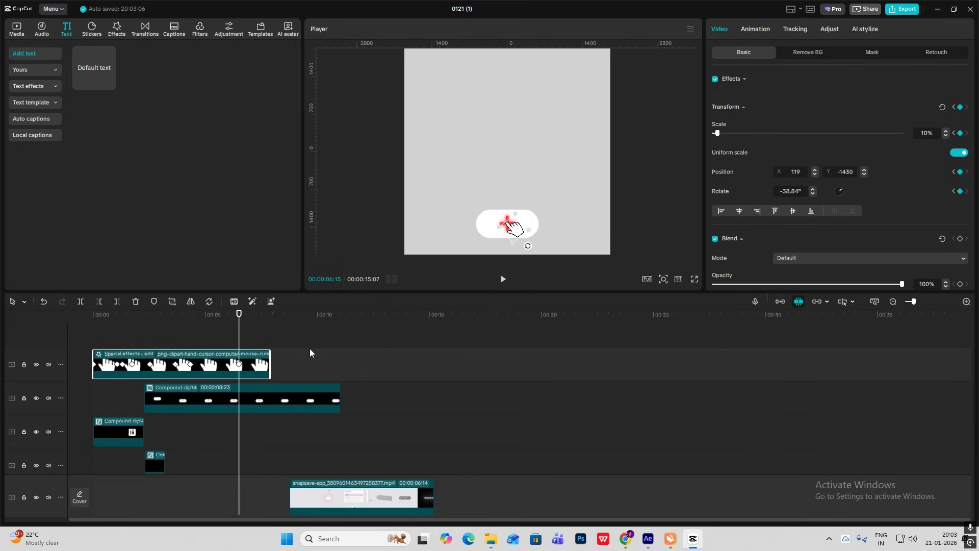
Apply the Quad Ease preset curve to the hand cursor's Y position between the 00:00:04:10 and 00:00:06:15 keyframes
click(255, 355)
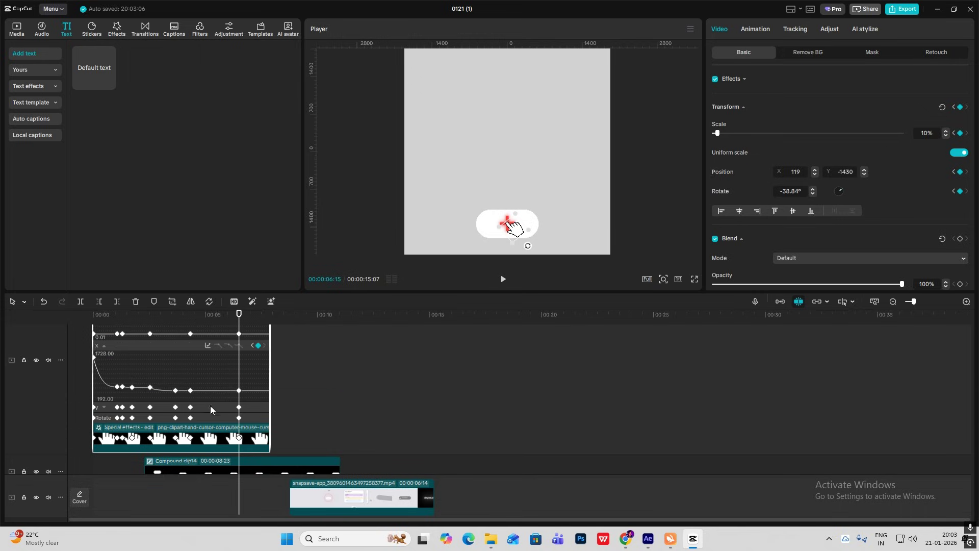
click(207, 357)
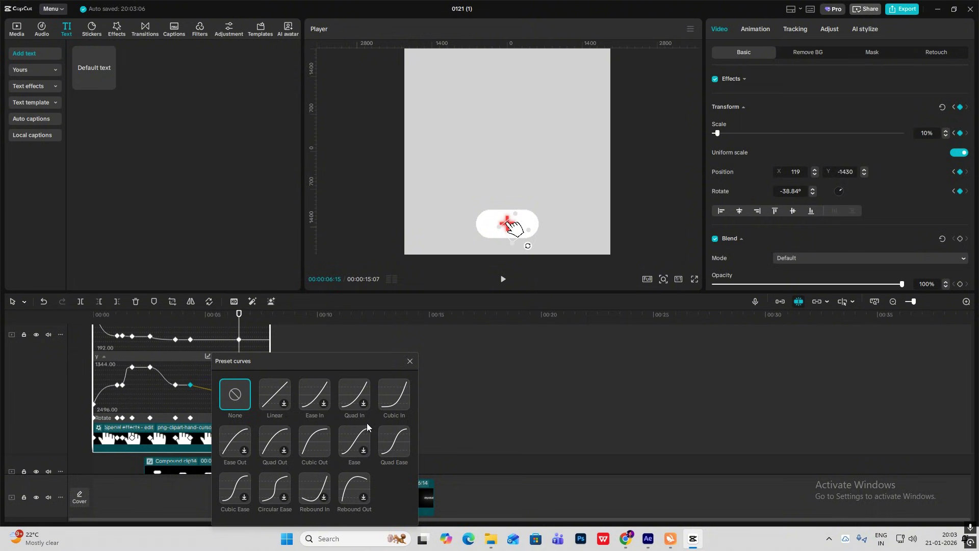
click(388, 443)
click(406, 362)
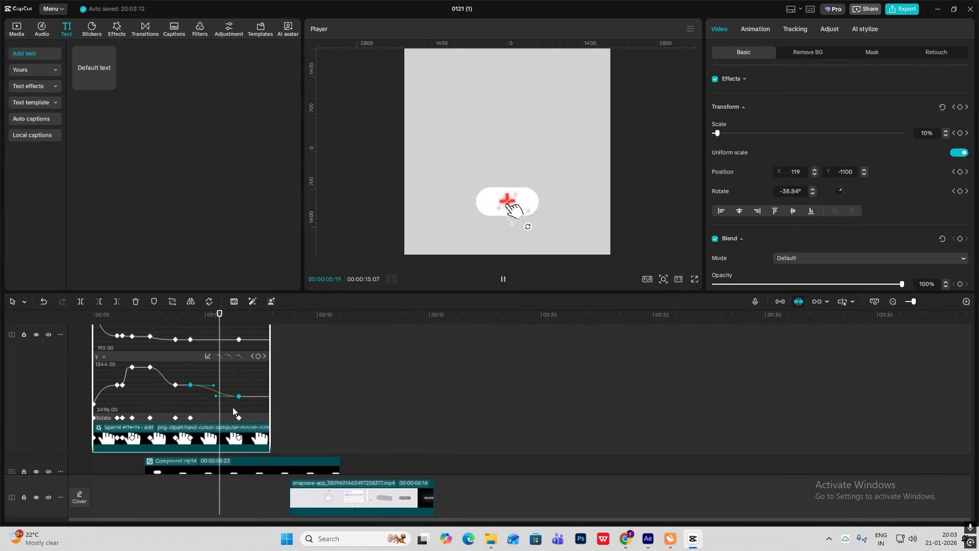
Apply the Quad Ease preset curve to the pill compound clip's Y position between its two keyframes and close the keyframe graph
scroll(212, 418, down, 4)
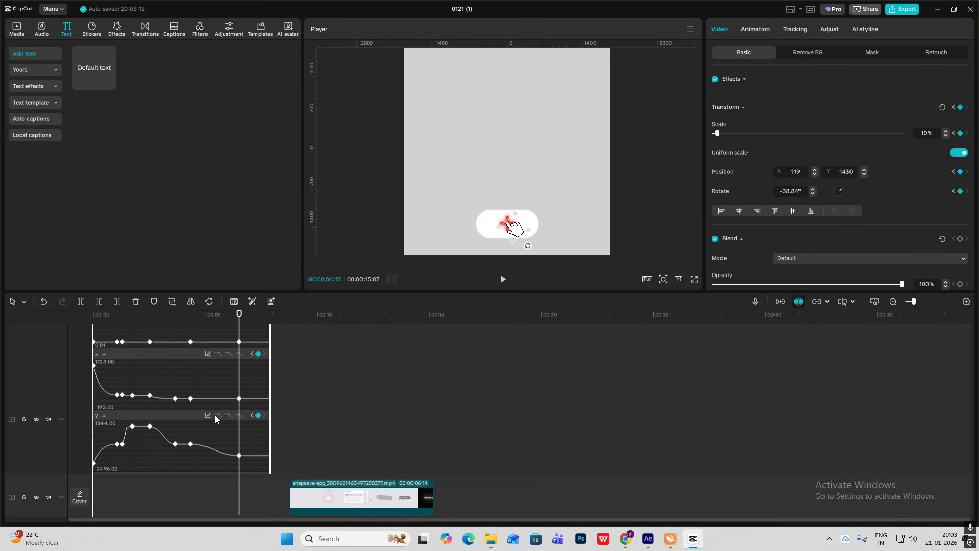
scroll(226, 357, up, 4)
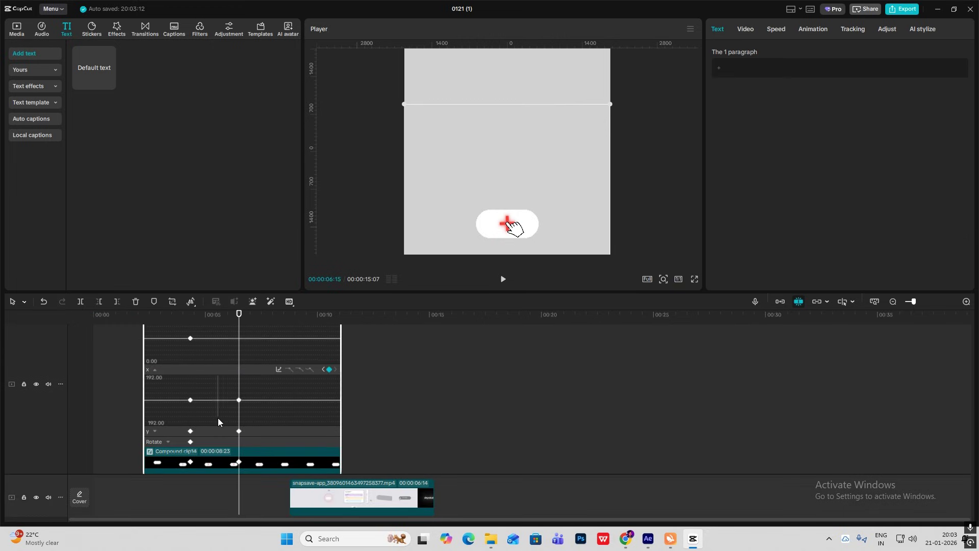
click(217, 430)
click(215, 409)
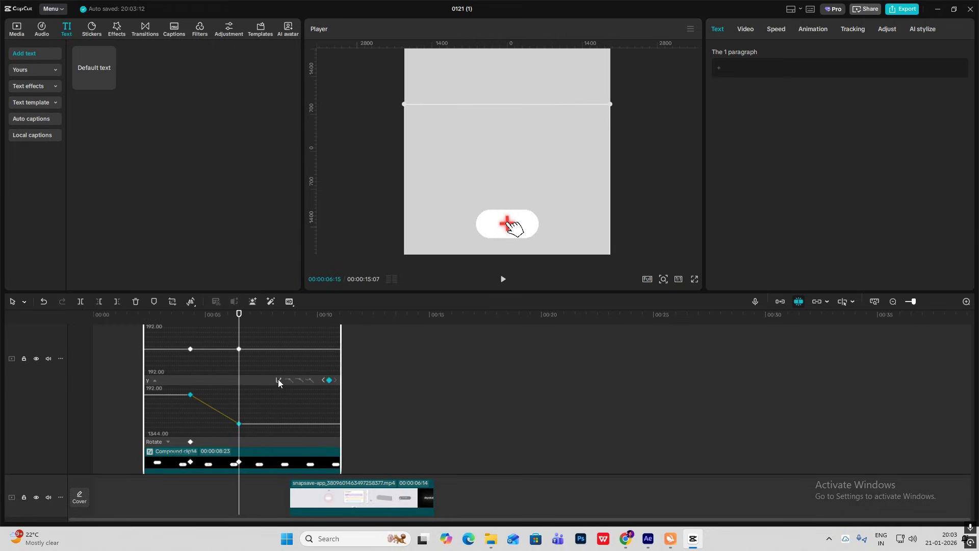
click(278, 380)
click(465, 442)
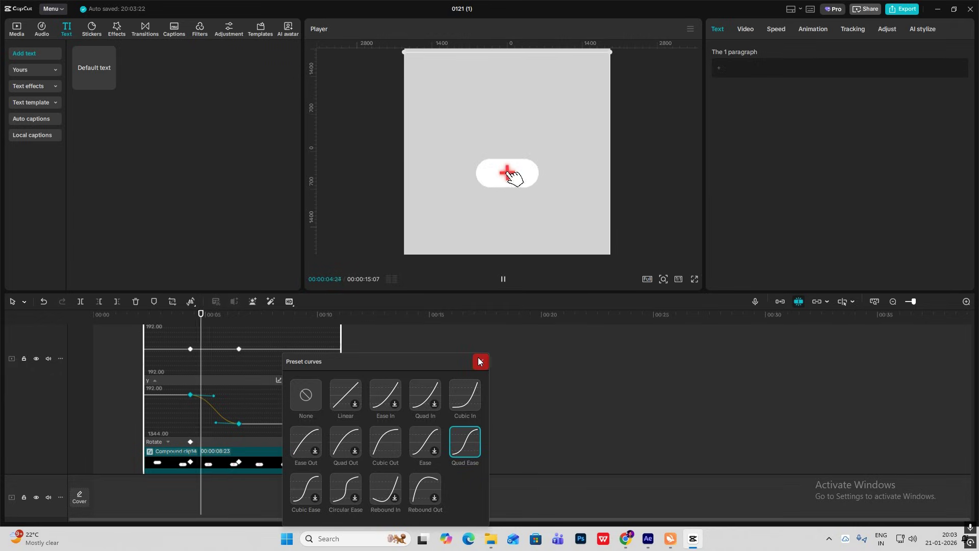
click(481, 361)
click(367, 389)
key(space)
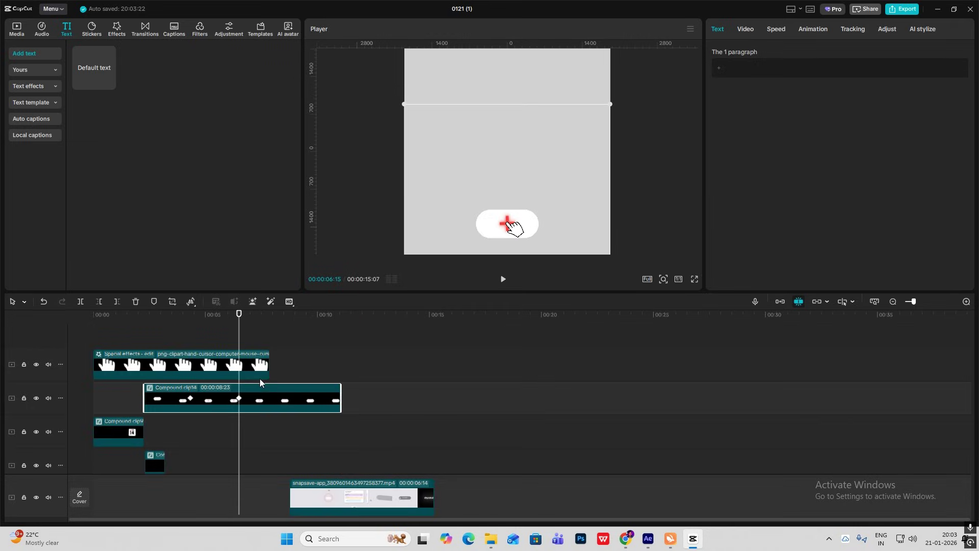
Move the pill compound clip's second keyframe earlier to about 00:00:05:16 and preview the downward motion
drag(239, 398, 217, 400)
click(228, 370)
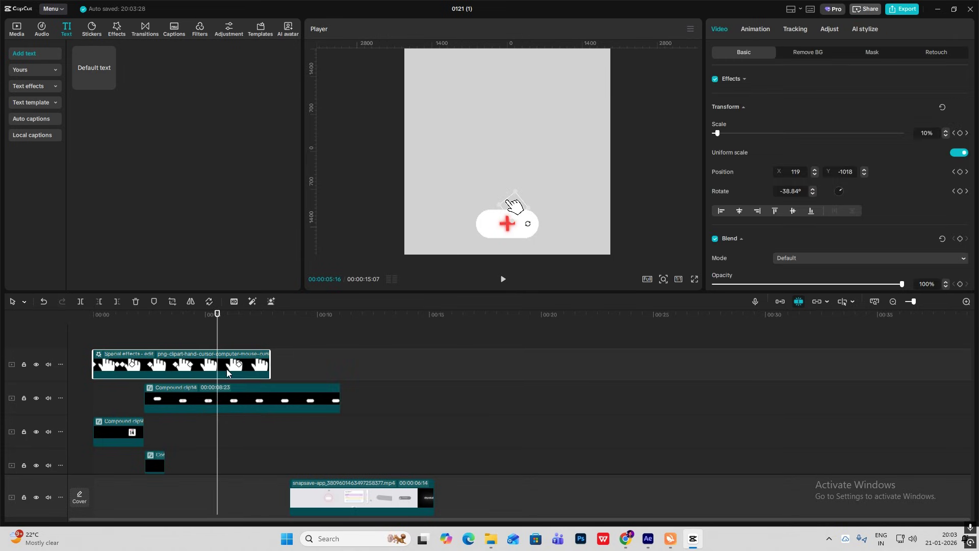
click(178, 347)
key(space)
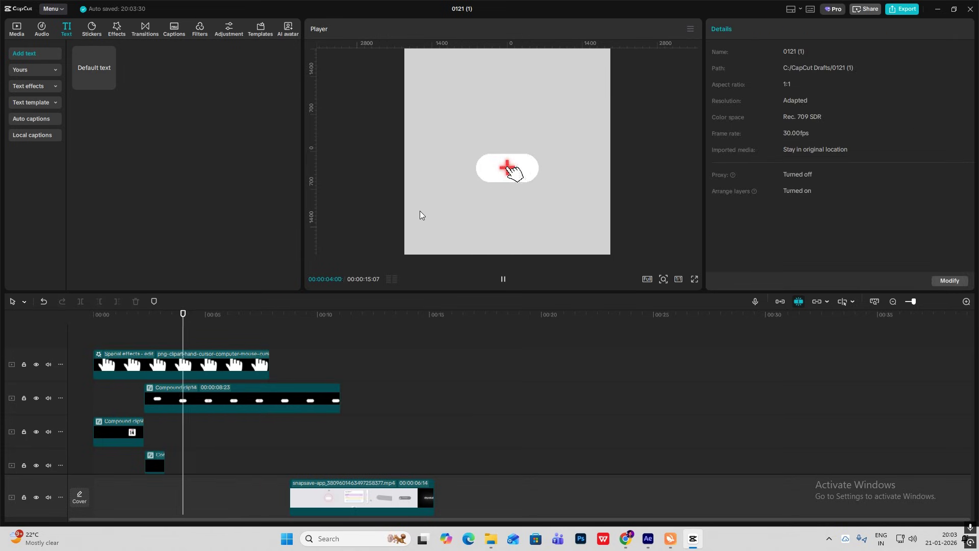
Add a default text clip above the start of the reference video and replace its text with a solid square symbol (■)
click(347, 457)
mouse_move(346, 458)
mouse_down()
mouse_move(361, 465)
mouse_move(346, 465)
mouse_up()
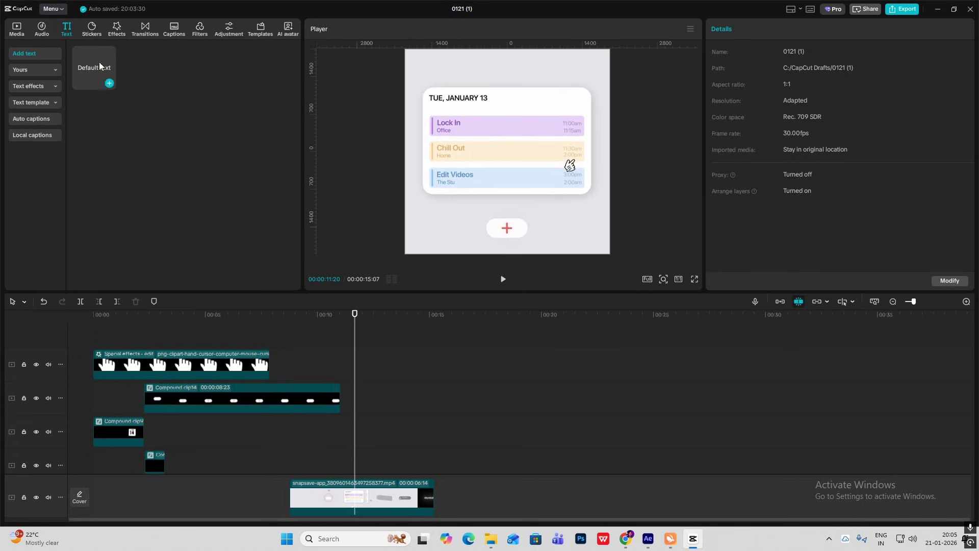
drag(100, 65, 294, 332)
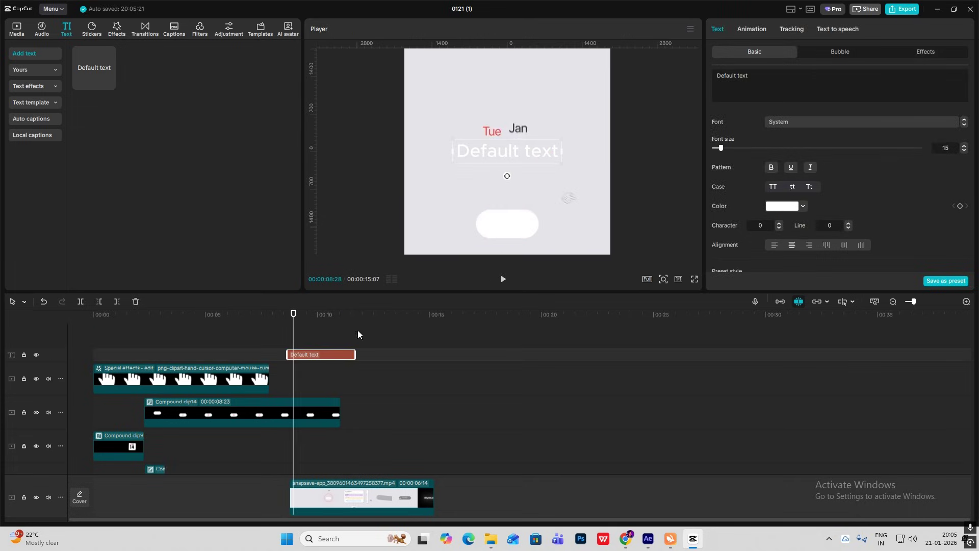
click(825, 82)
key(super+period)
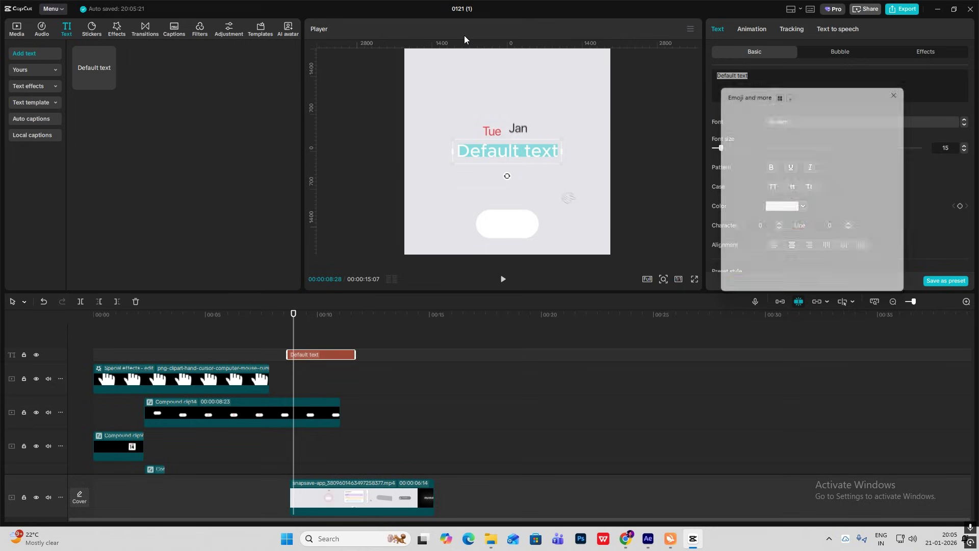
click(819, 112)
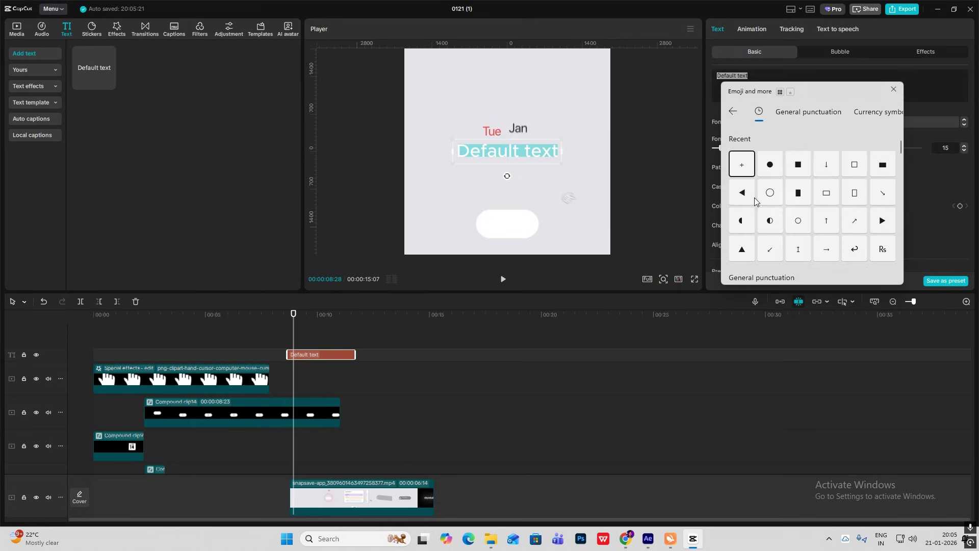
click(800, 167)
key(Escape)
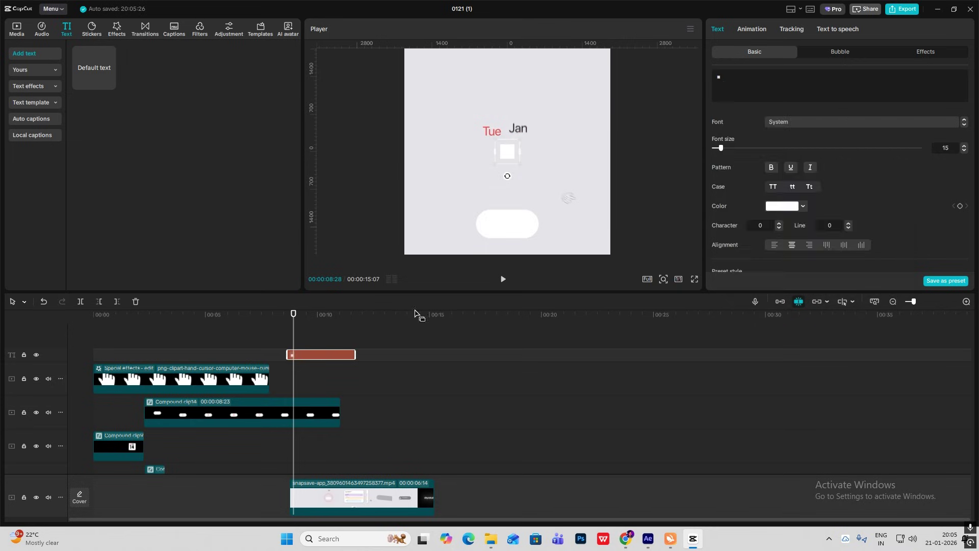
Enlarge the square symbol to font size 88, stretch it to 181% width and 116% height, and extend its clip to about 26 seconds
drag(724, 148, 773, 161)
scroll(800, 197, down, 2)
scroll(800, 196, down, 3)
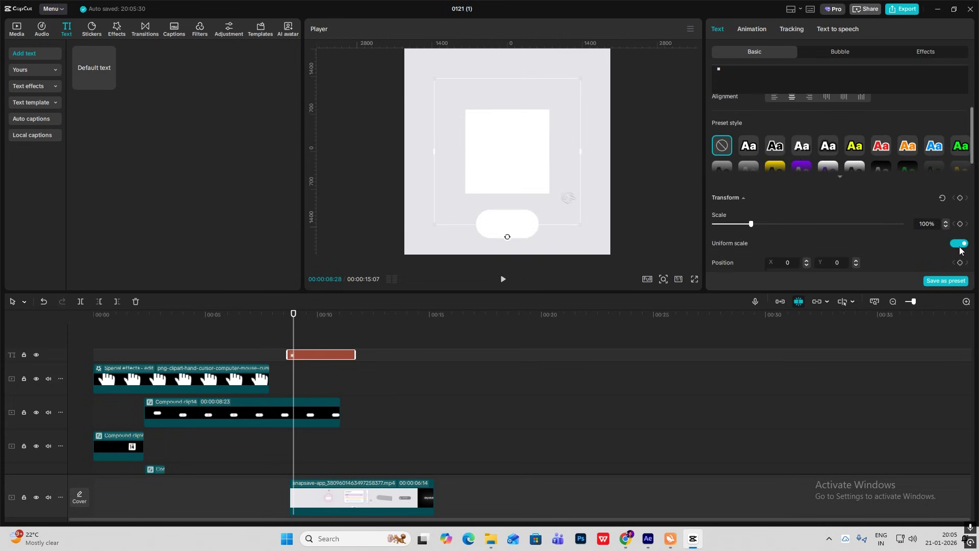
drag(754, 224, 782, 226)
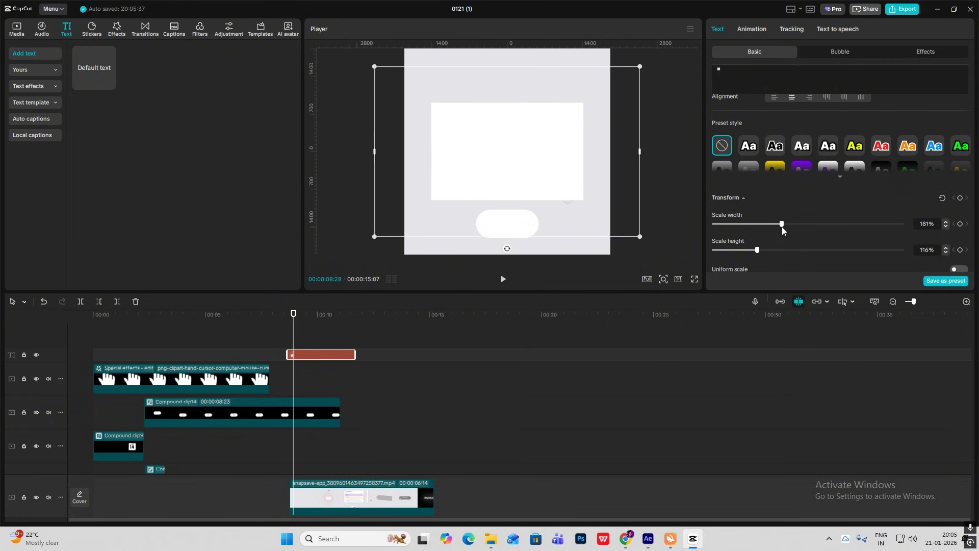
click(958, 268)
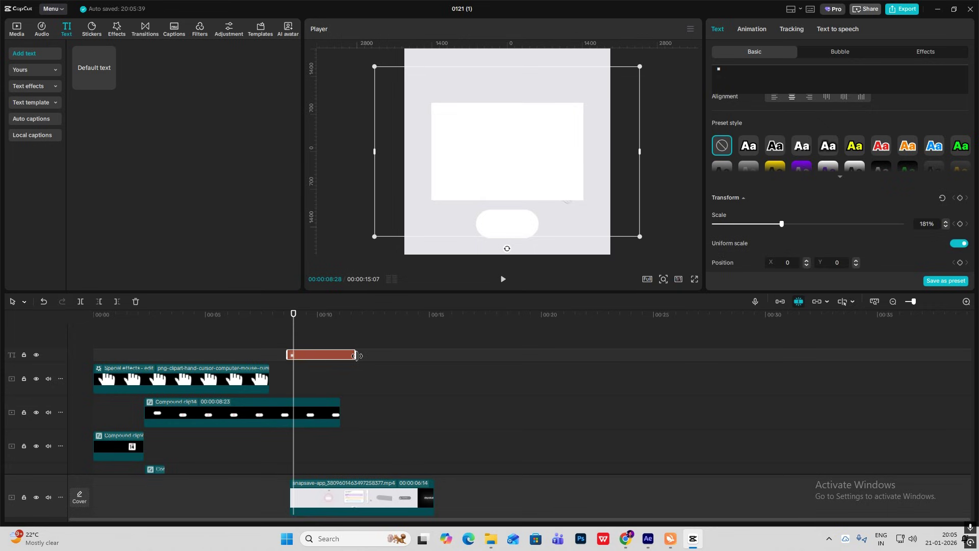
drag(355, 356, 678, 357)
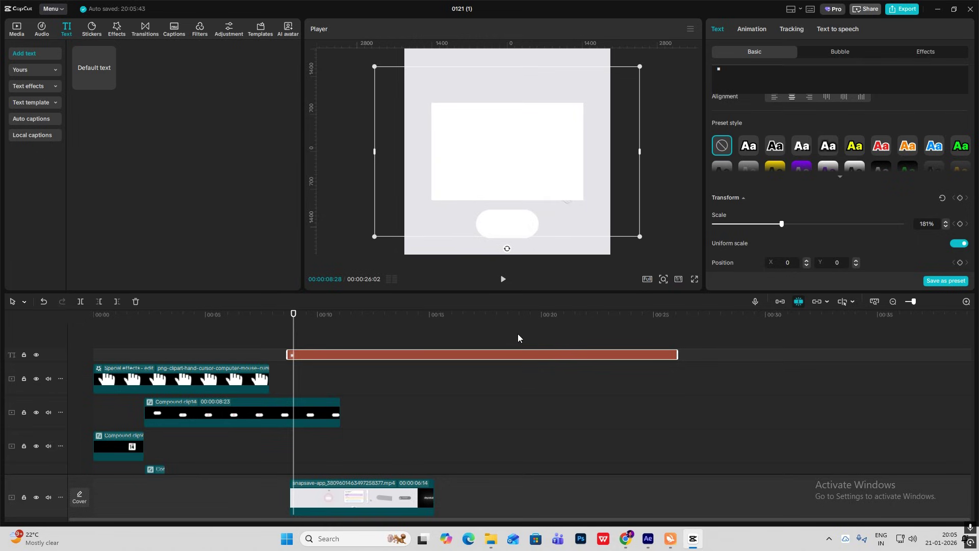
Convert the white rectangle text into a compound clip and add a Rectangle mask to it
key(alt+g)
click(748, 30)
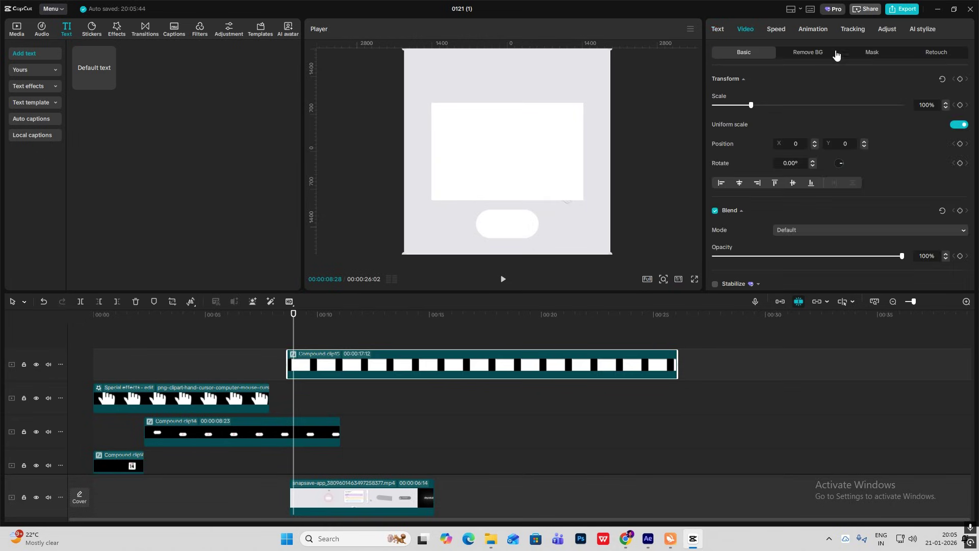
click(873, 53)
click(763, 96)
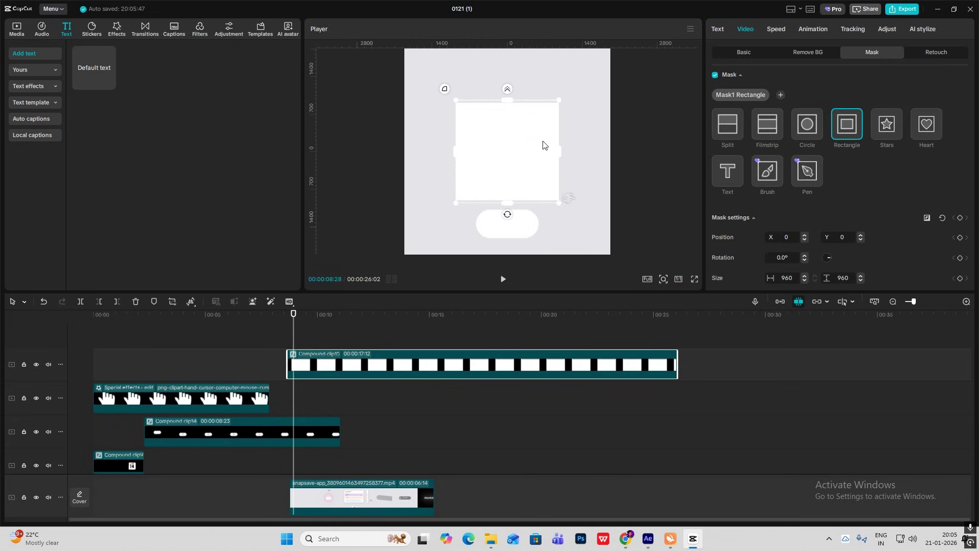
Fit the mask to the white rectangle with rounded corners and position the card in the lower part of the frame at 00:00:11:19
drag(510, 101, 510, 104)
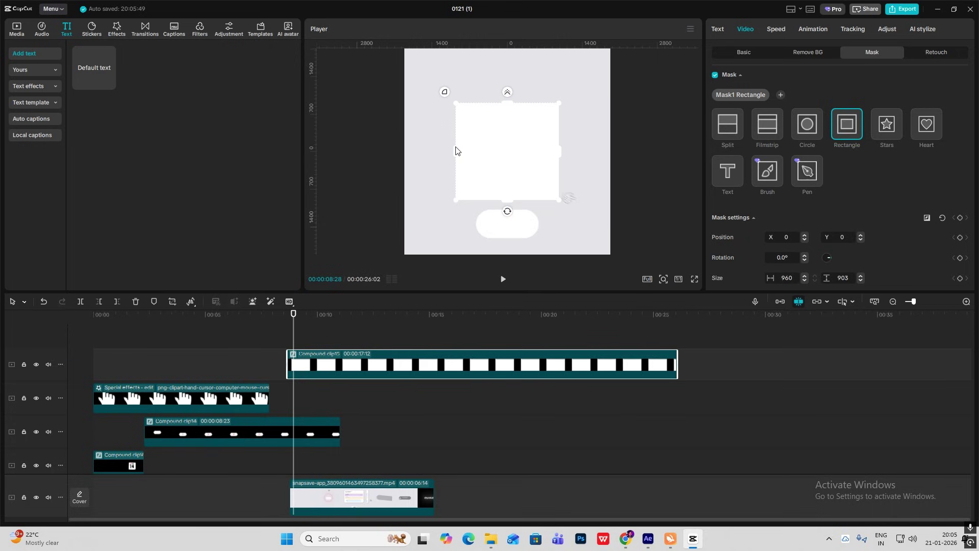
drag(454, 149, 431, 161)
drag(420, 92, 411, 96)
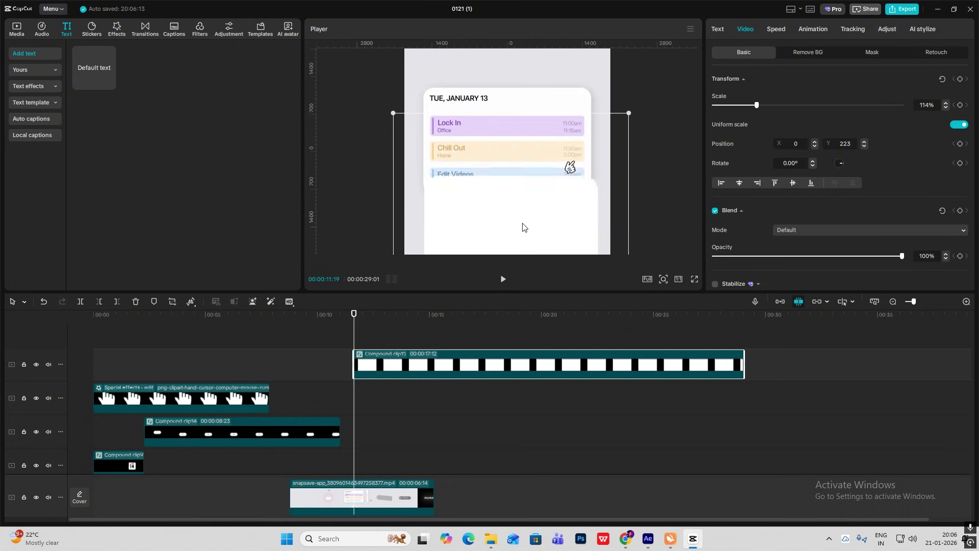
drag(523, 226, 510, 211)
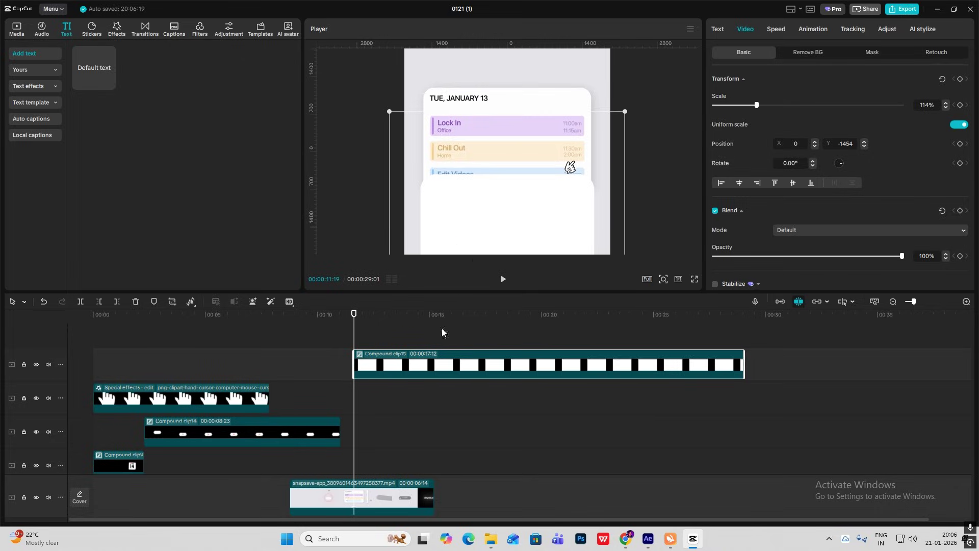
Copy the square symbol text from inside the card's compound clip and paste it above the card in the main timeline at 00:00:11:19
double_click(394, 353)
click(221, 393)
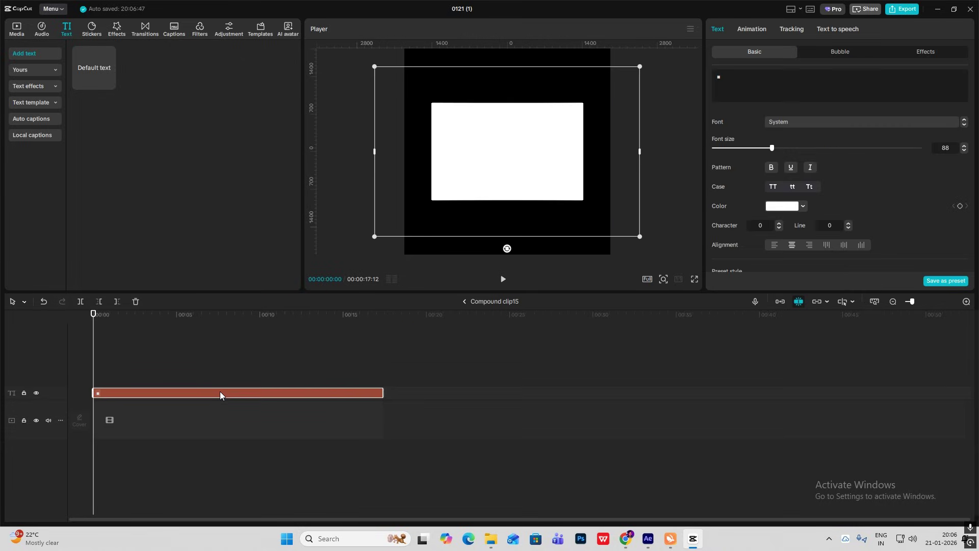
click(467, 302)
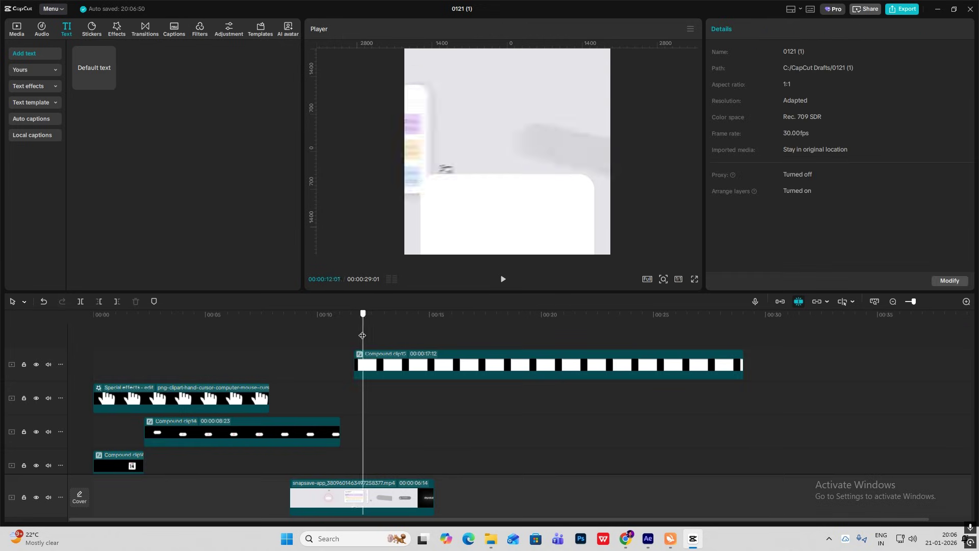
key(ctrl+v)
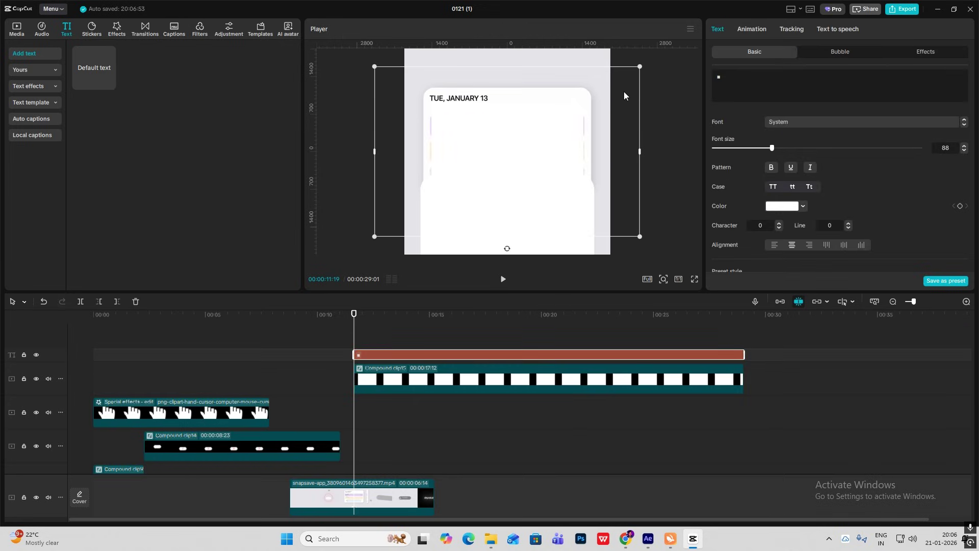
Reshape the pasted square into a thin bar at 182% width and 23% height, placed over the reference's Lock In row
drag(640, 71, 574, 202)
scroll(772, 148, down, 6)
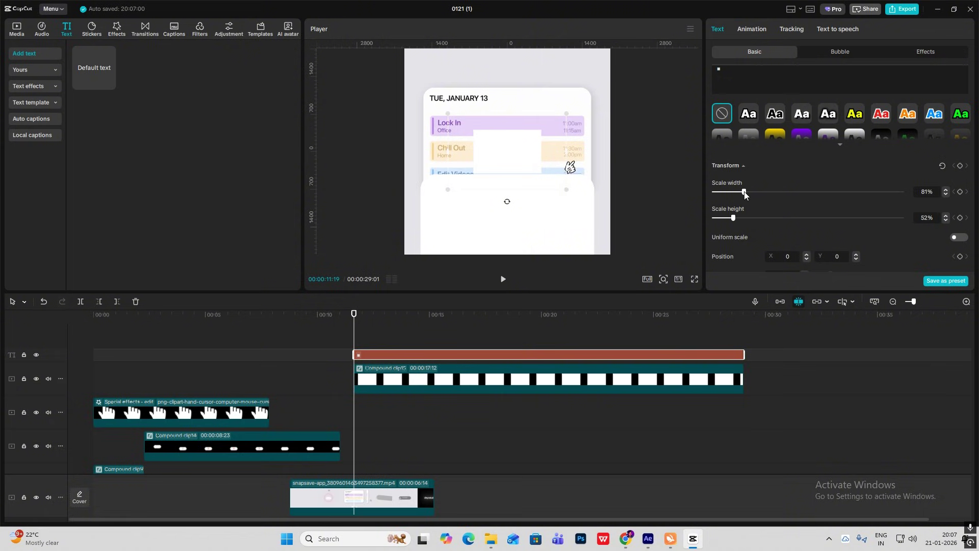
drag(744, 194, 782, 196)
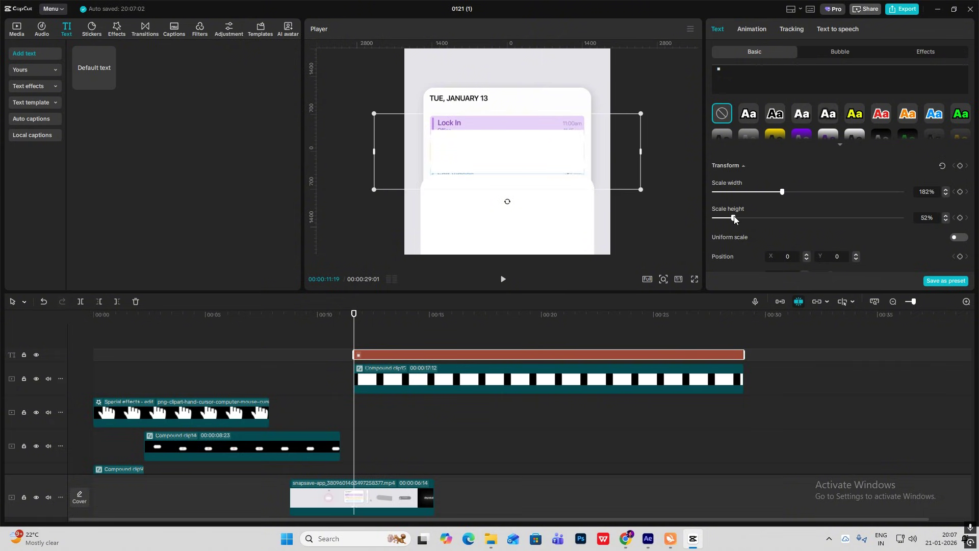
drag(734, 218, 723, 219)
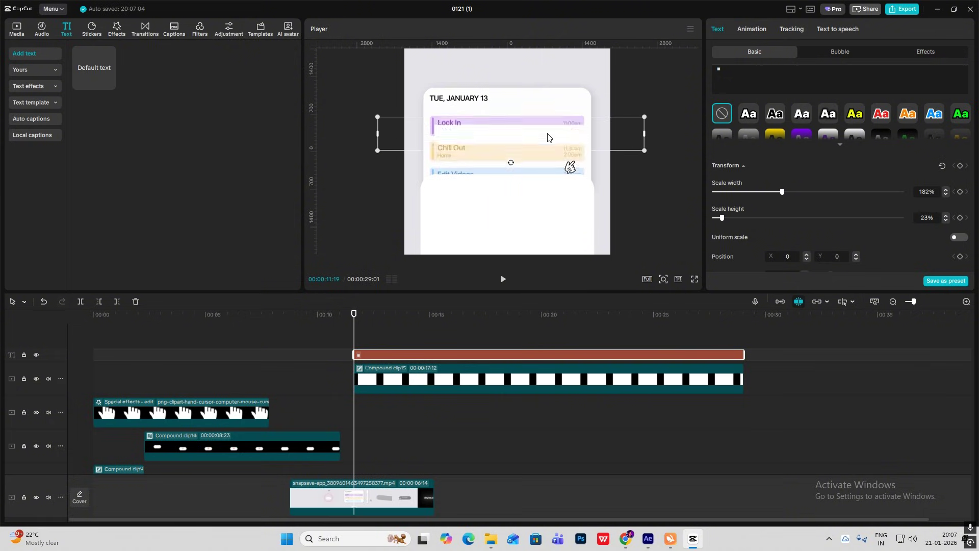
drag(548, 137, 544, 130)
Colour the bar light purple (E4B9FF) and convert it into a compound clip
scroll(788, 238, down, 5)
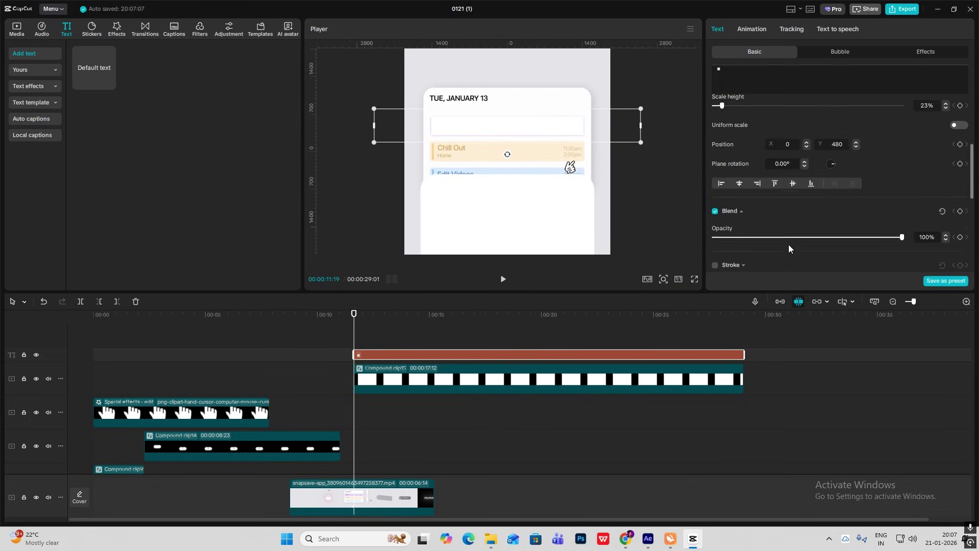
scroll(772, 237, up, 8)
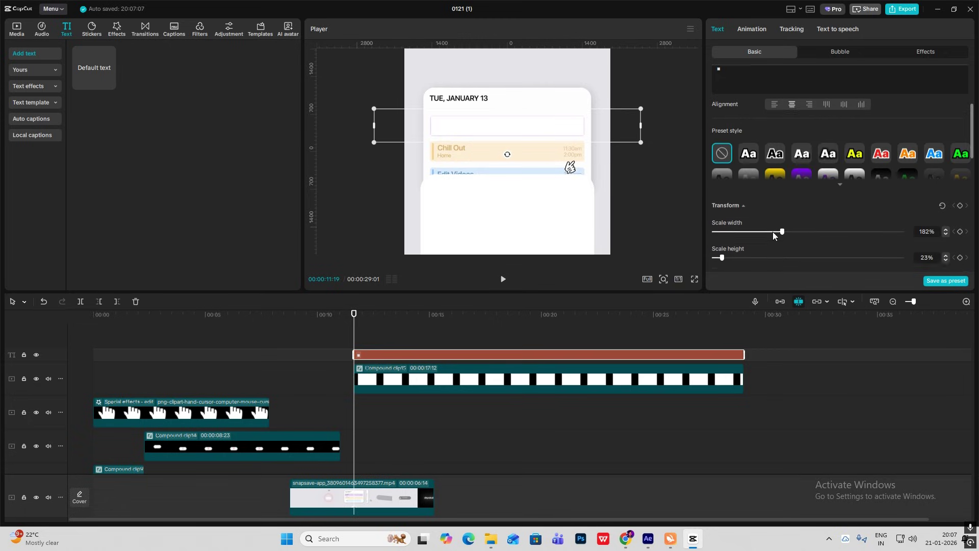
click(795, 175)
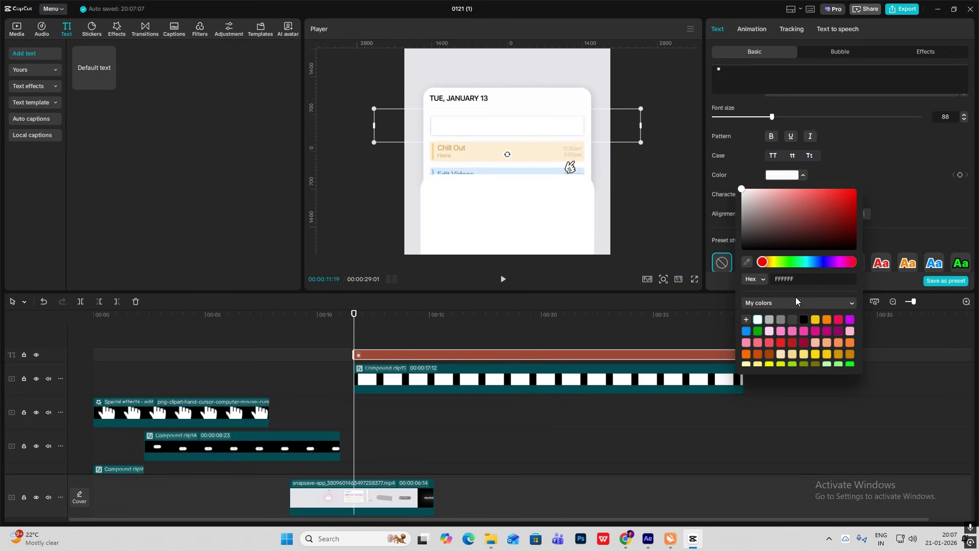
click(849, 320)
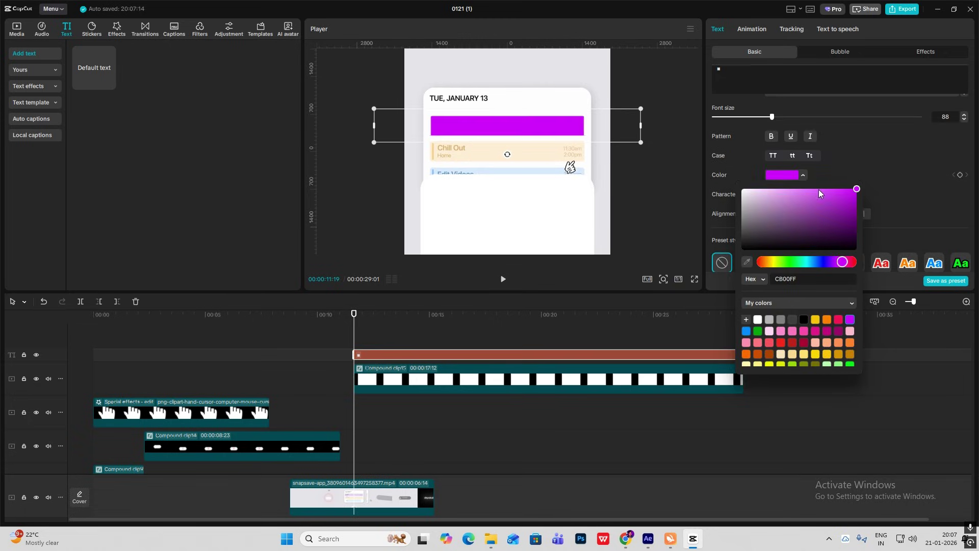
drag(819, 188, 774, 176)
drag(596, 121, 545, 132)
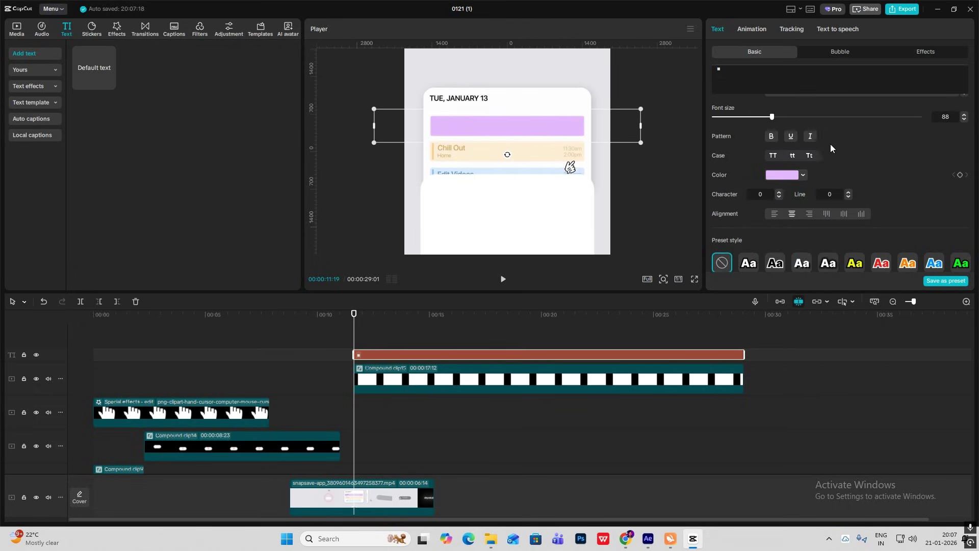
key(alt+g)
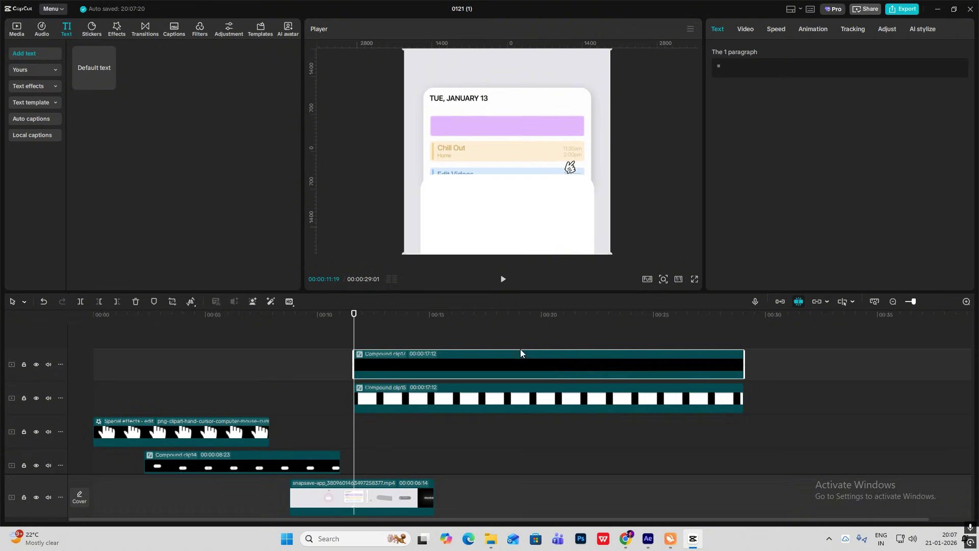
Open the purple bar's compound clip and add a default text clip containing only a short line of underscores
double_click(391, 353)
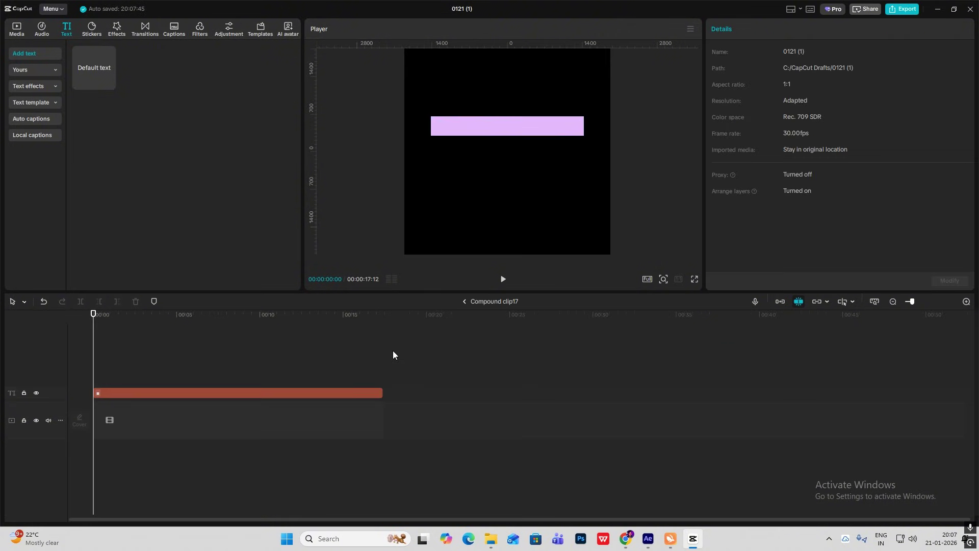
drag(93, 51, 93, 377)
click(772, 74)
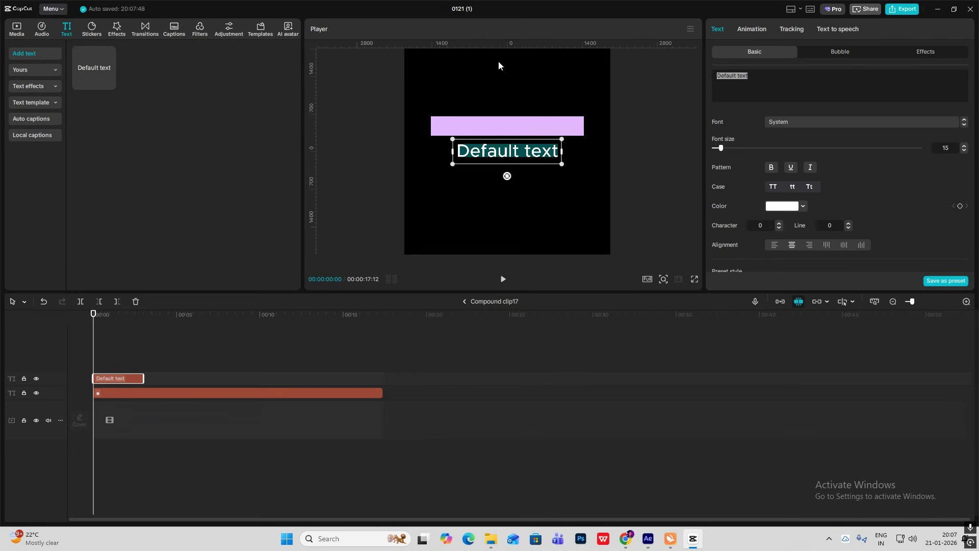
text(__)
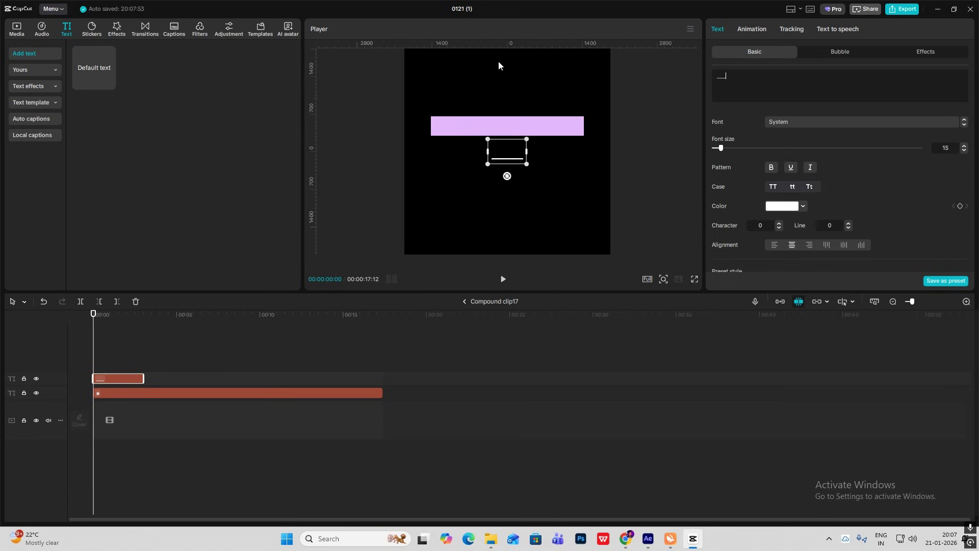
Colour the underscore line vivid purple, turn it vertical and place it just inside the bar's left end
click(787, 212)
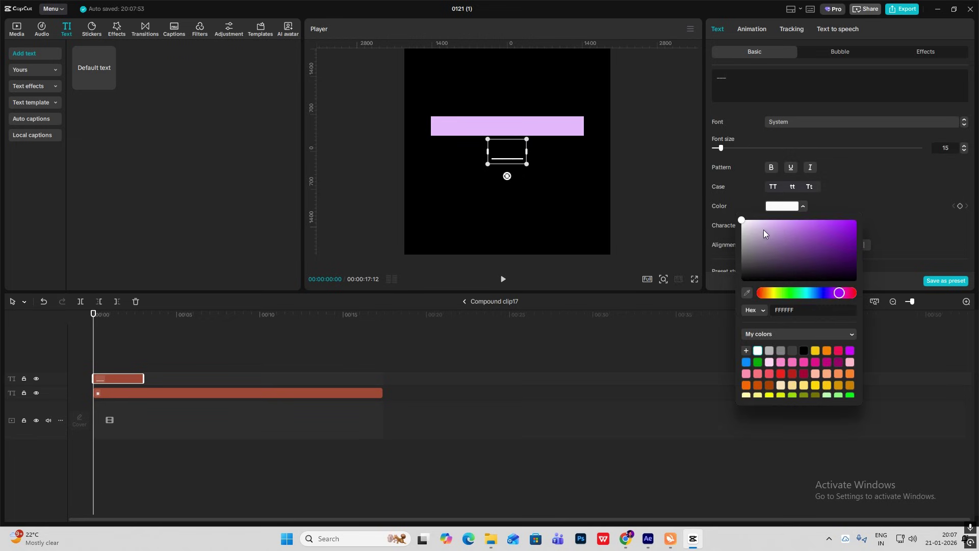
drag(764, 230, 901, 193)
drag(506, 177, 433, 136)
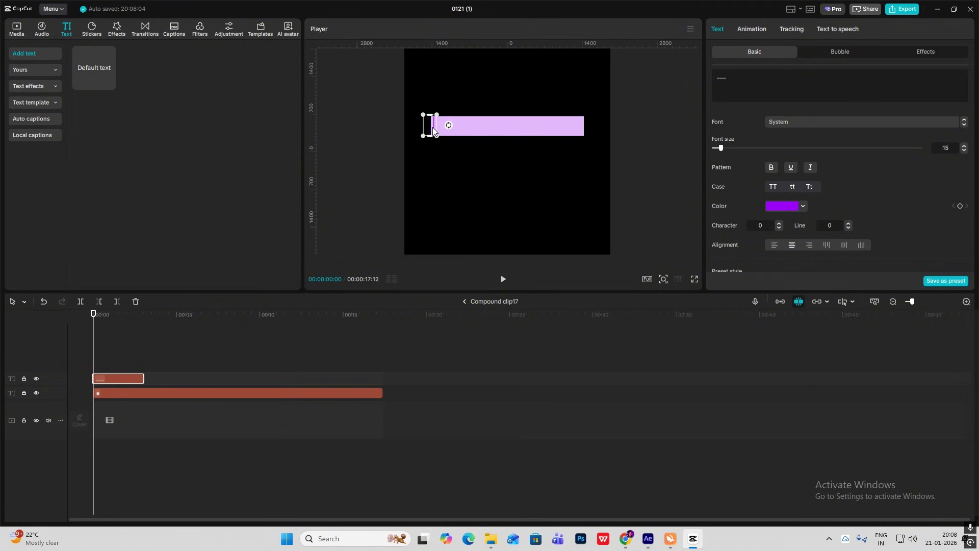
click(494, 106)
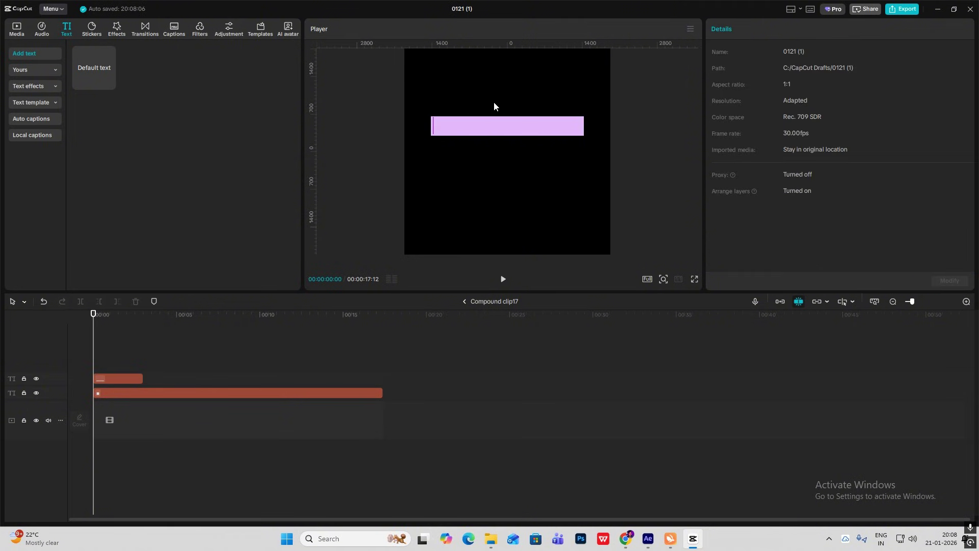
Return to the main timeline and duplicate the purple bar's compound clip on a track above at 00:00:11:19
click(464, 301)
click(363, 341)
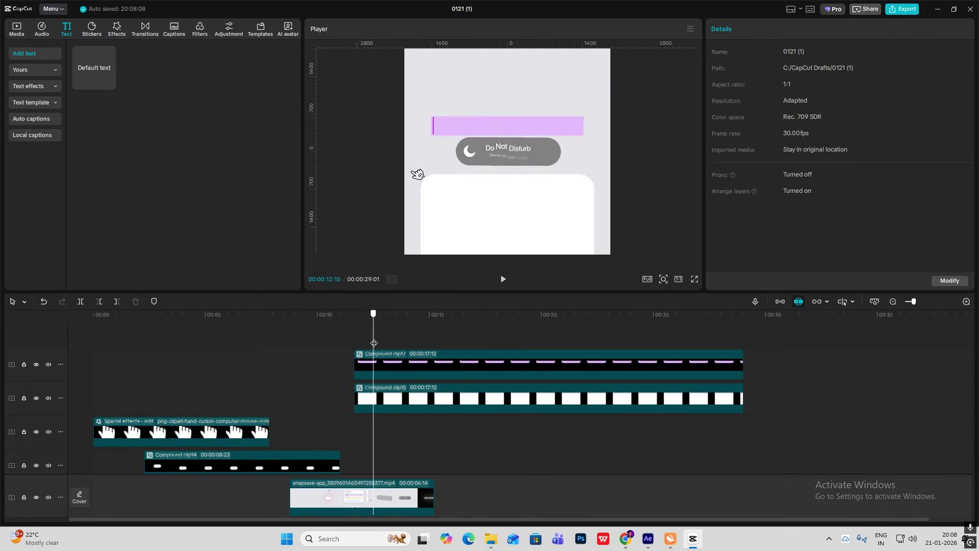
mouse_move(359, 350)
mouse_down()
mouse_move(366, 336)
mouse_move(354, 331)
mouse_up()
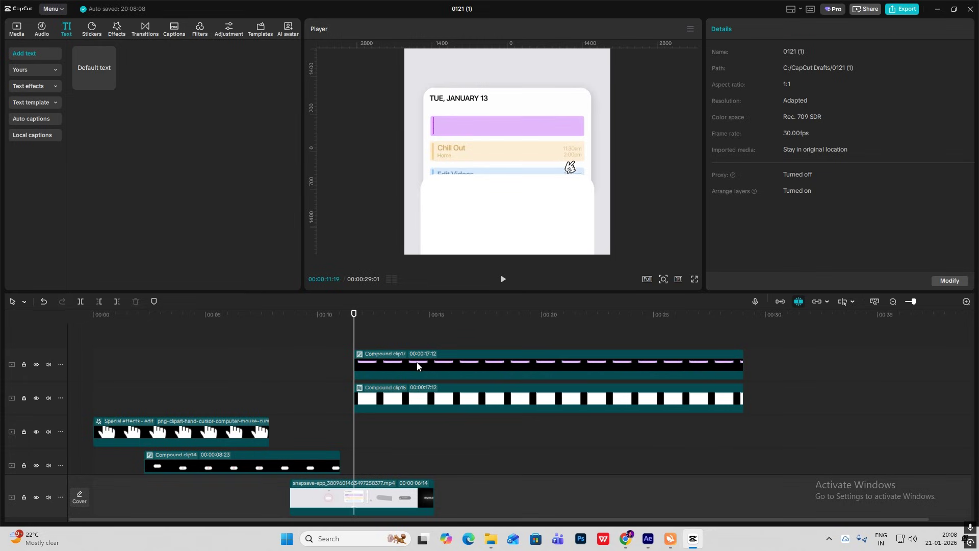
click(390, 366)
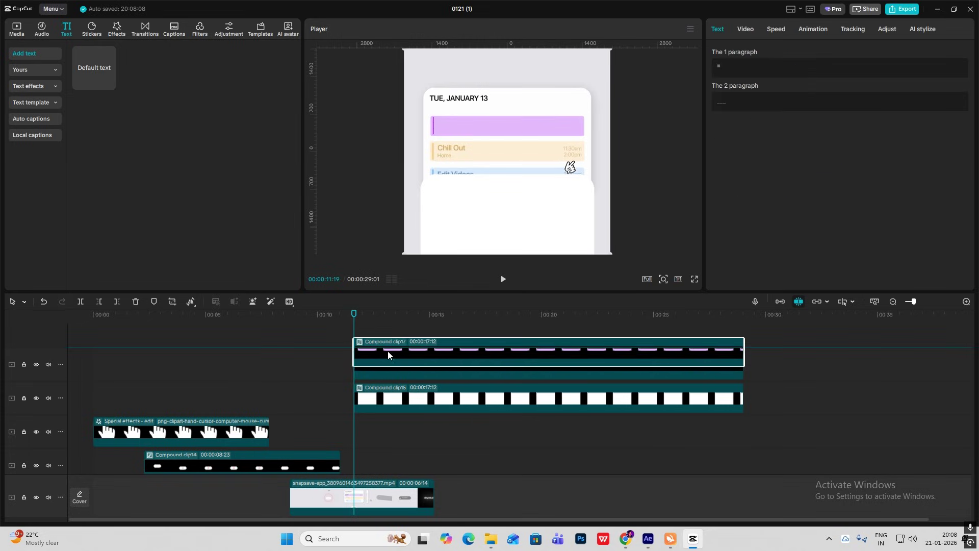
key(ctrl+c)
key(ctrl+v)
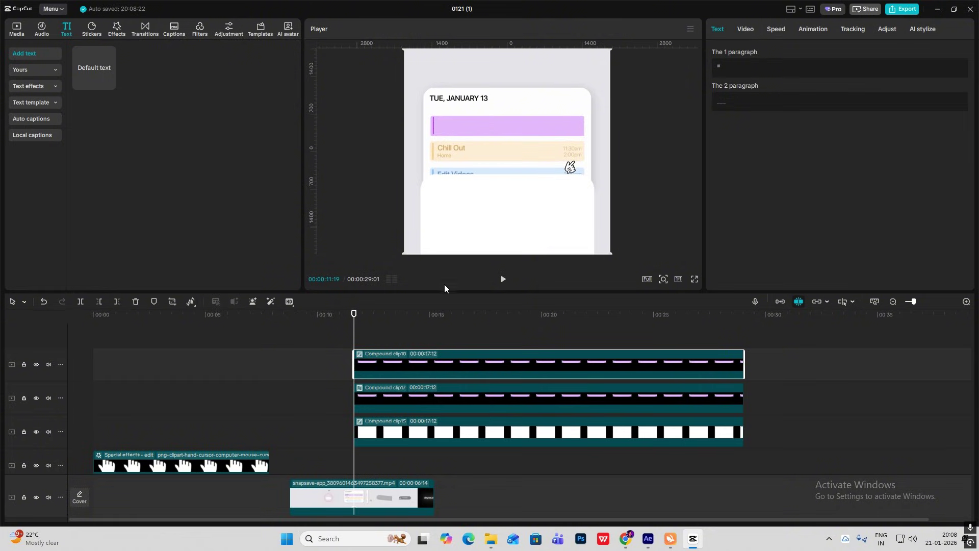
Open the duplicated compound clip and recolour its bar light orange (FDA468)
double_click(385, 356)
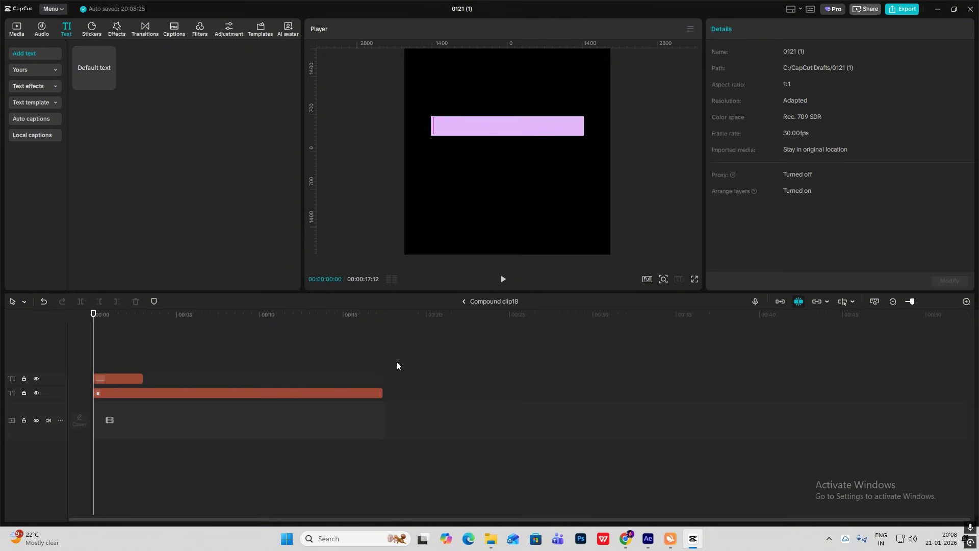
click(173, 394)
click(776, 208)
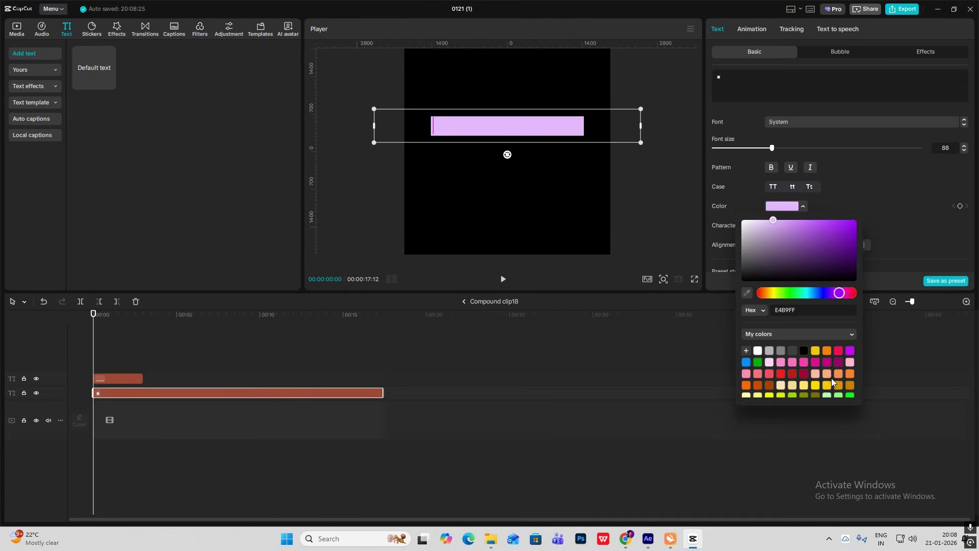
click(747, 385)
drag(837, 230, 809, 220)
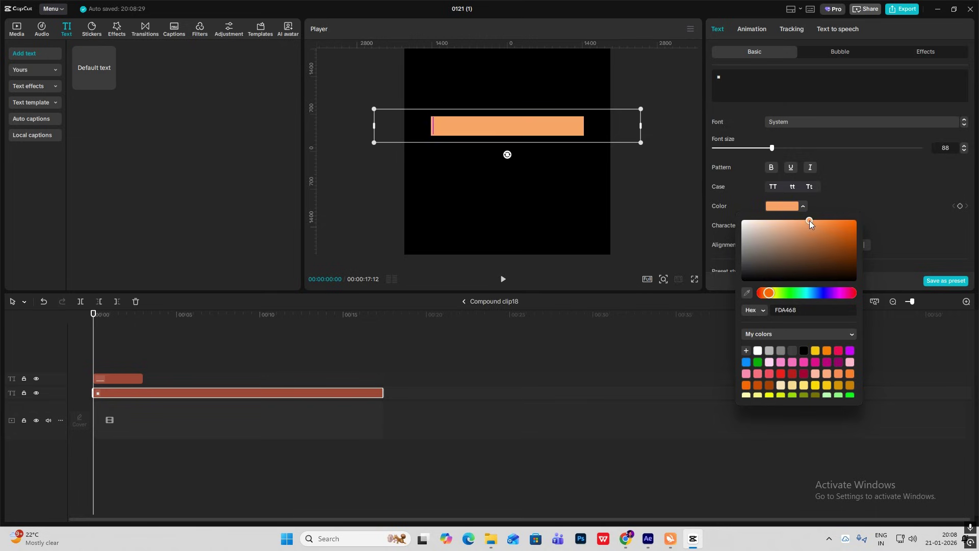
Recolour the vertical line inside the orange bar's compound clip to orange FF6700 and return to the main timeline
click(132, 382)
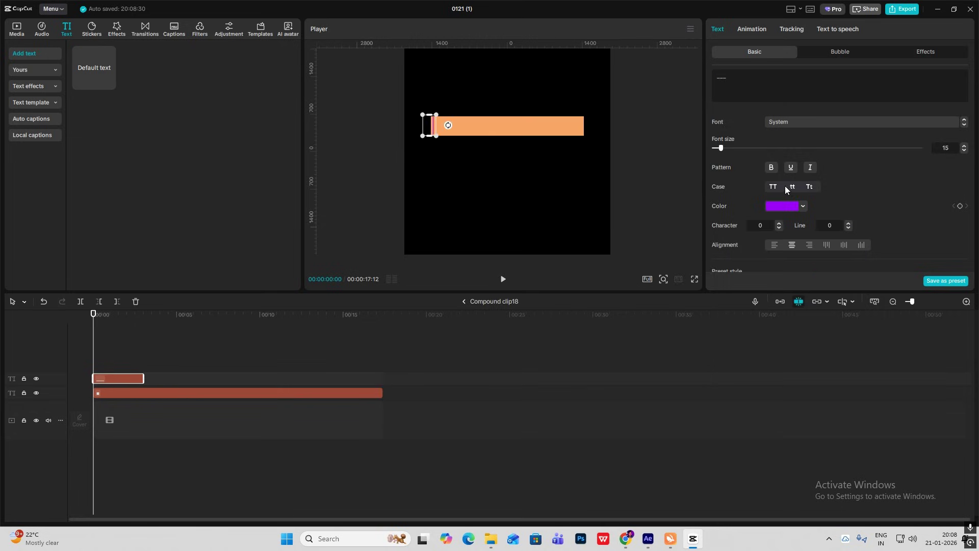
click(782, 206)
click(746, 386)
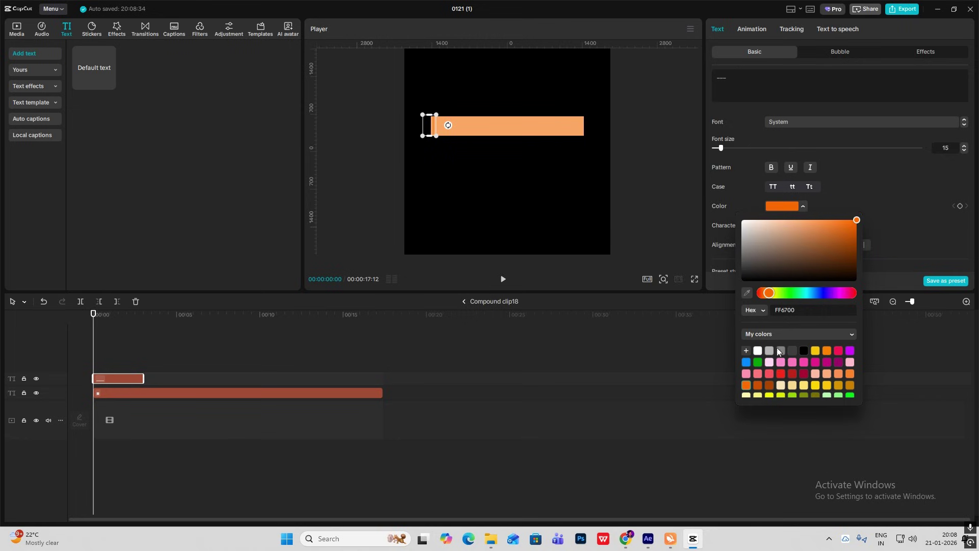
click(897, 181)
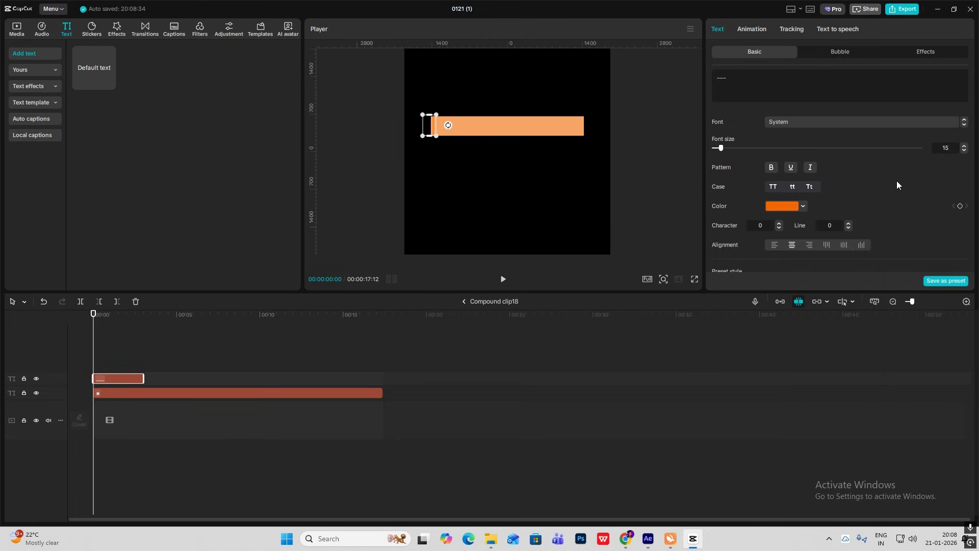
click(465, 302)
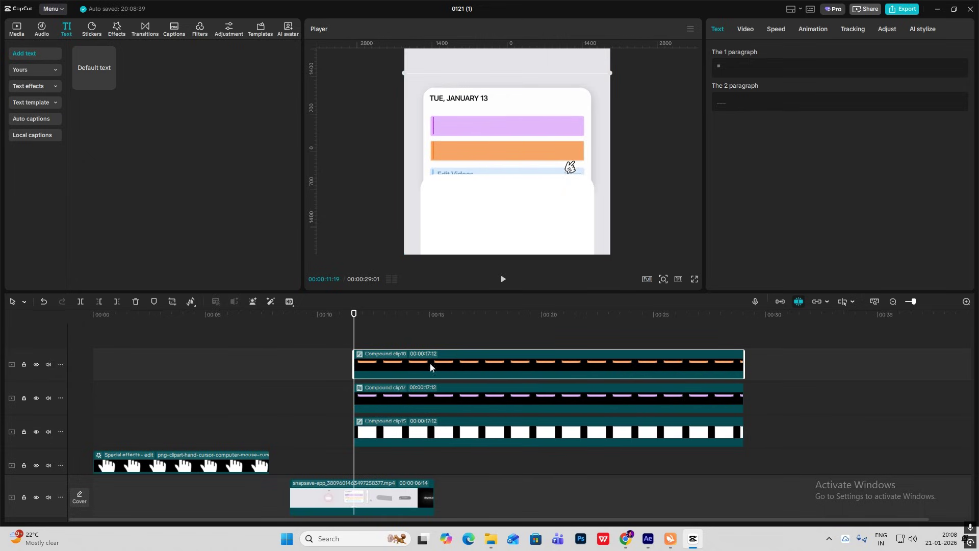
Open the third bar's compound clip, recolour its bar light blue and its line darker blue, and return to the main timeline
double_click(452, 357)
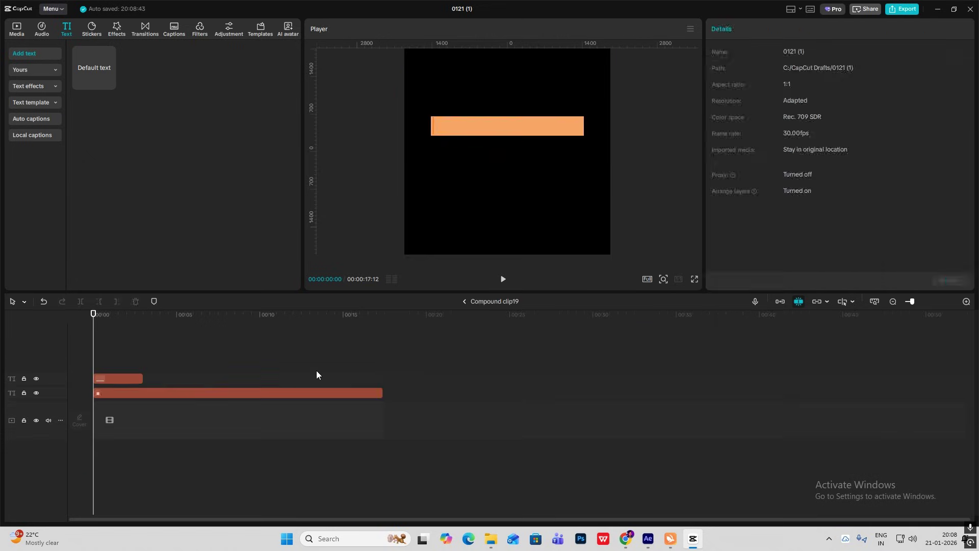
click(465, 302)
scroll(407, 364, down, 2)
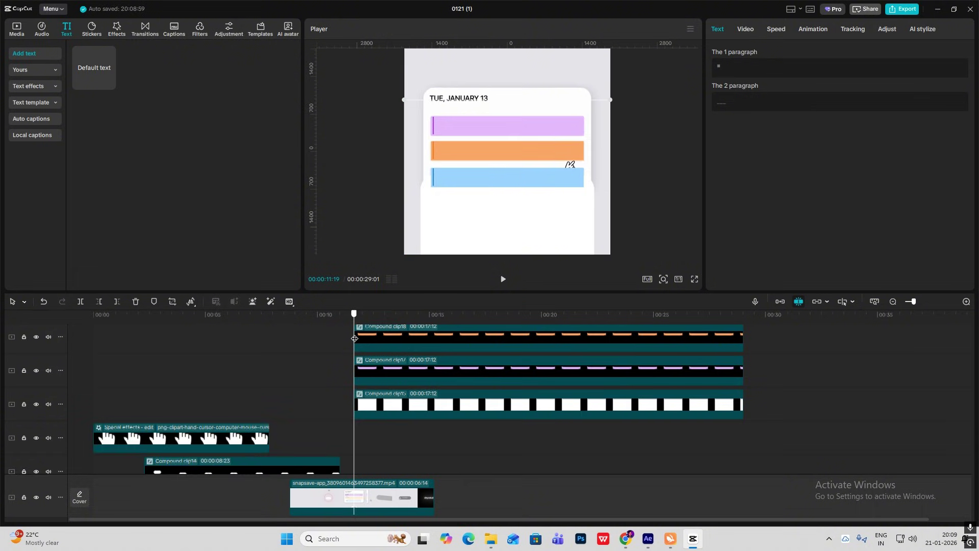
Move the reference video along the main track past the end of the card clips and set the playhead to 00:00:13:14
scroll(354, 339, down, 2)
scroll(489, 357, up, 4)
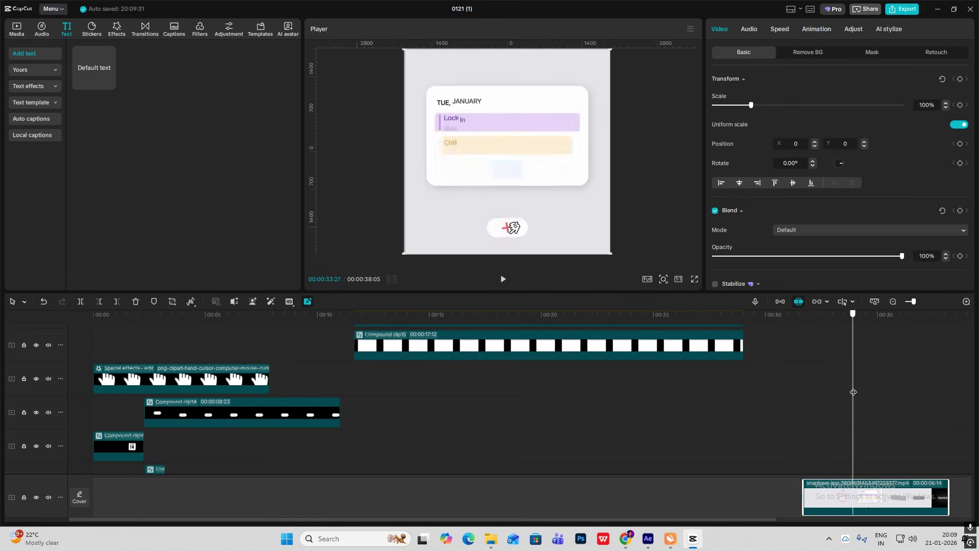
click(395, 319)
scroll(414, 352, up, 3)
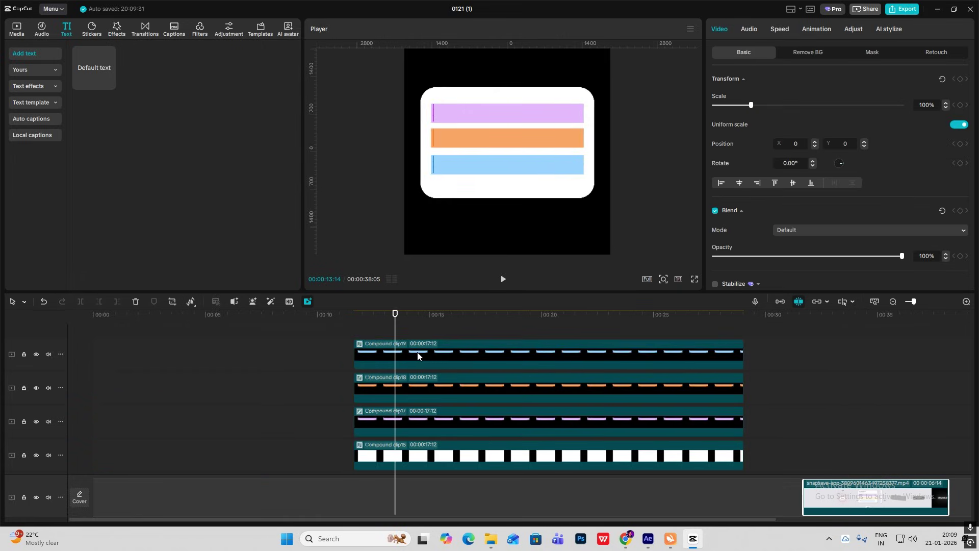
scroll(372, 367, down, 2)
scroll(304, 354, up, 1)
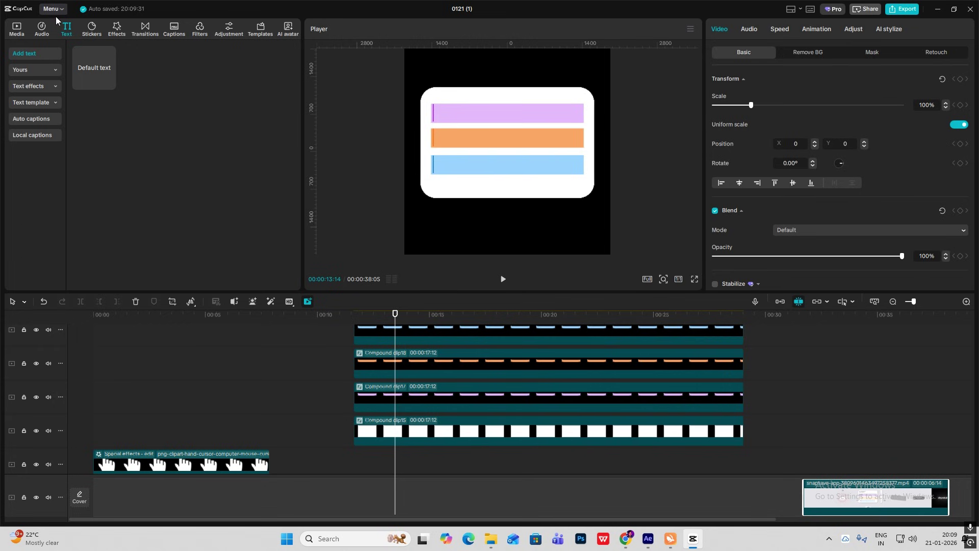
Apply the Camera Shake video effect to the white card and the purple, orange and blue bar clips
click(114, 33)
drag(250, 168, 422, 431)
drag(249, 170, 416, 363)
drag(274, 192, 407, 336)
scroll(382, 344, up, 1)
Soften Camera Shake to speed 18, glow 18 and strength 28 on the blue bar, and glow 18 and strength 19 on the orange bar
click(363, 335)
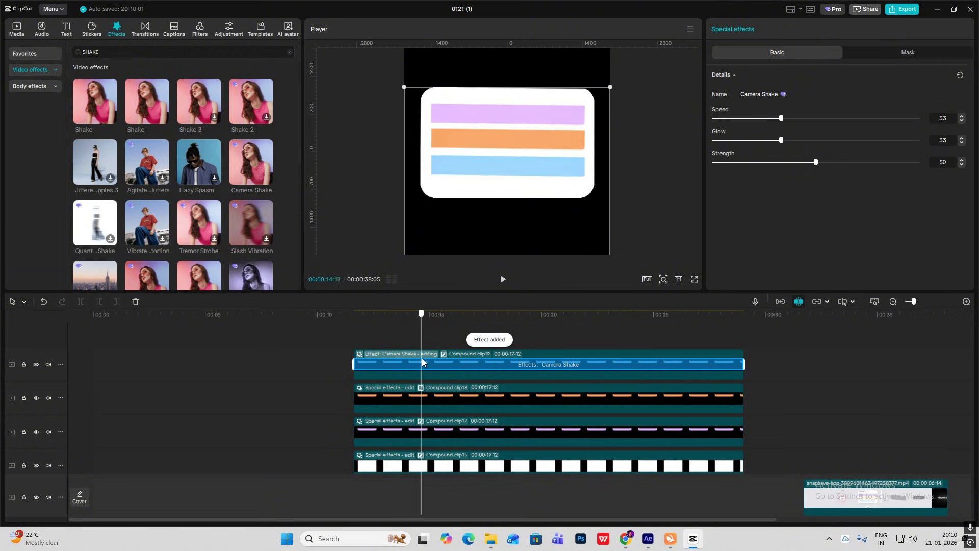
drag(816, 161, 777, 162)
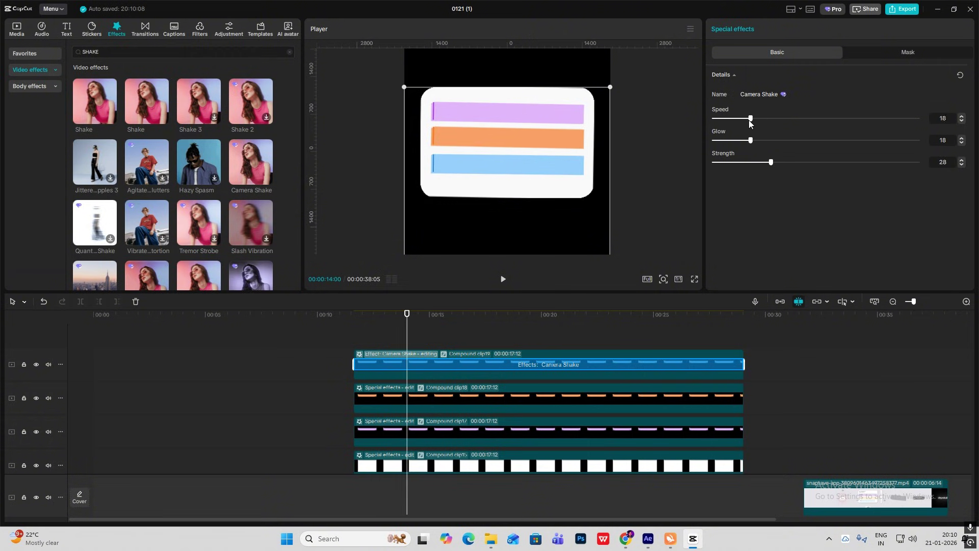
click(403, 395)
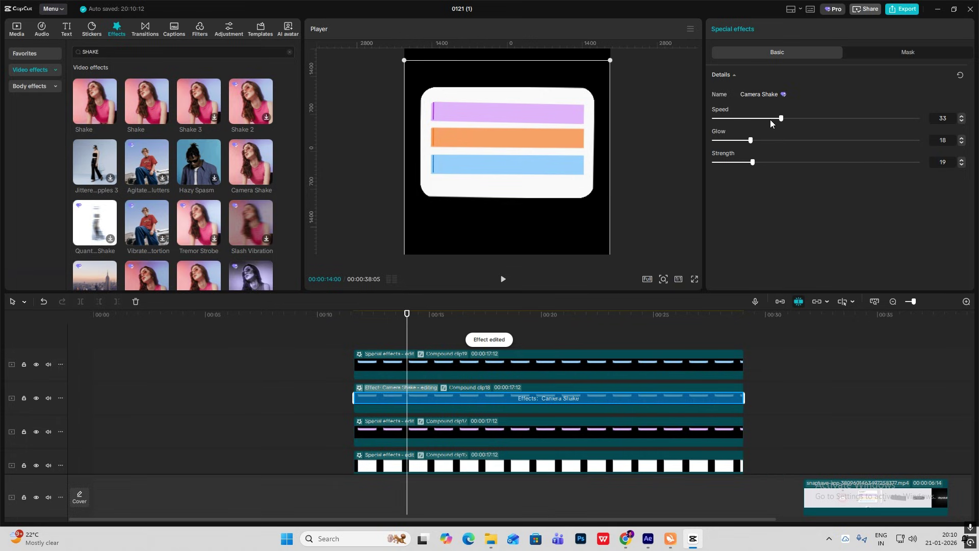
Extend the light grey background text clip past the end of the card and bar clips
scroll(357, 409, down, 3)
click(240, 455)
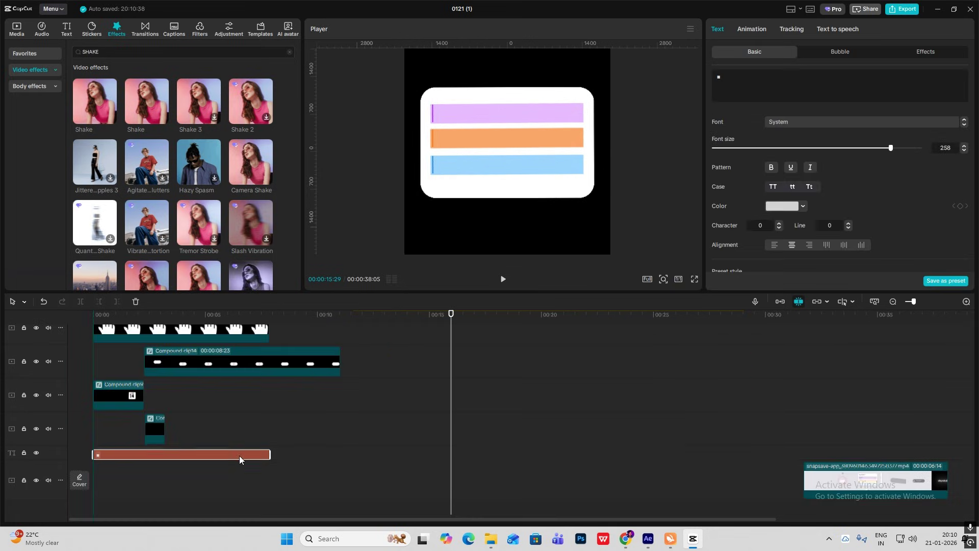
drag(270, 452, 759, 454)
scroll(521, 433, up, 3)
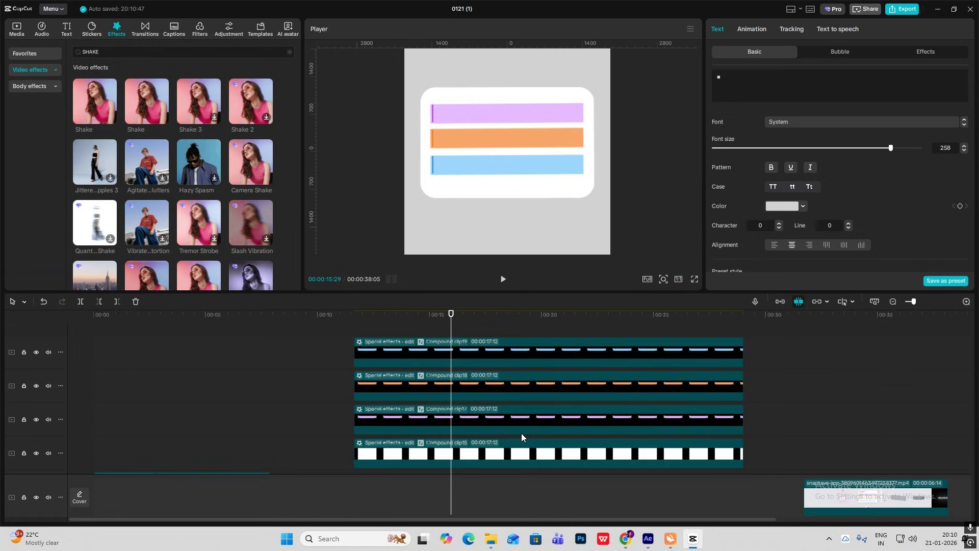
scroll(505, 426, down, 1)
scroll(494, 422, up, 2)
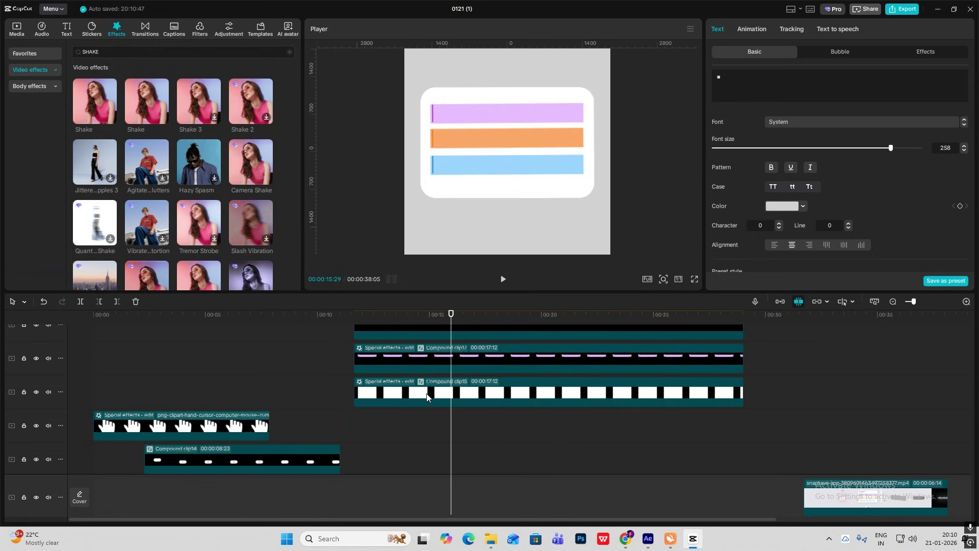
Move the card and three bar clips together to start at 00:00:04:16 and disable the three bar clips
drag(863, 467, 354, 469)
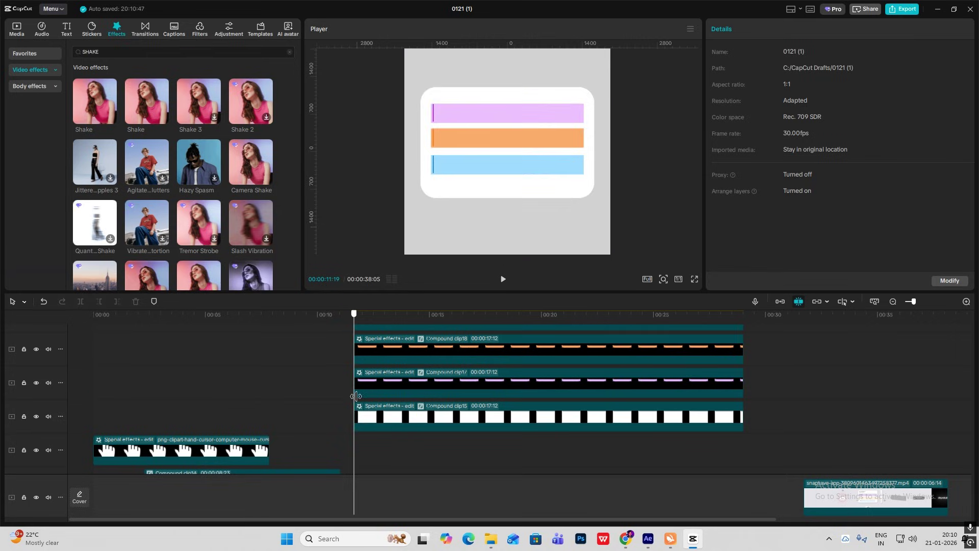
scroll(367, 400, down, 2)
drag(354, 403, 194, 387)
scroll(277, 390, up, 3)
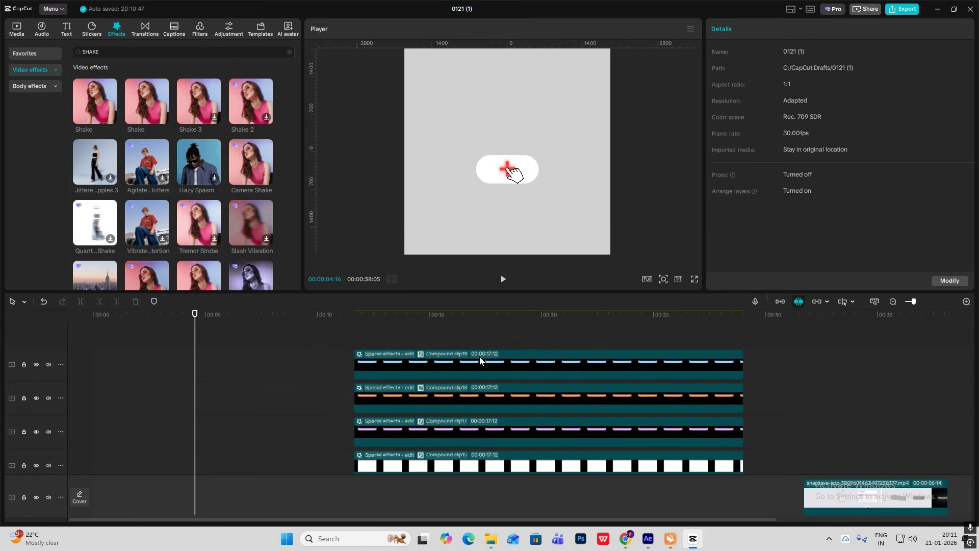
scroll(800, 362, up, 1)
drag(790, 345, 352, 383)
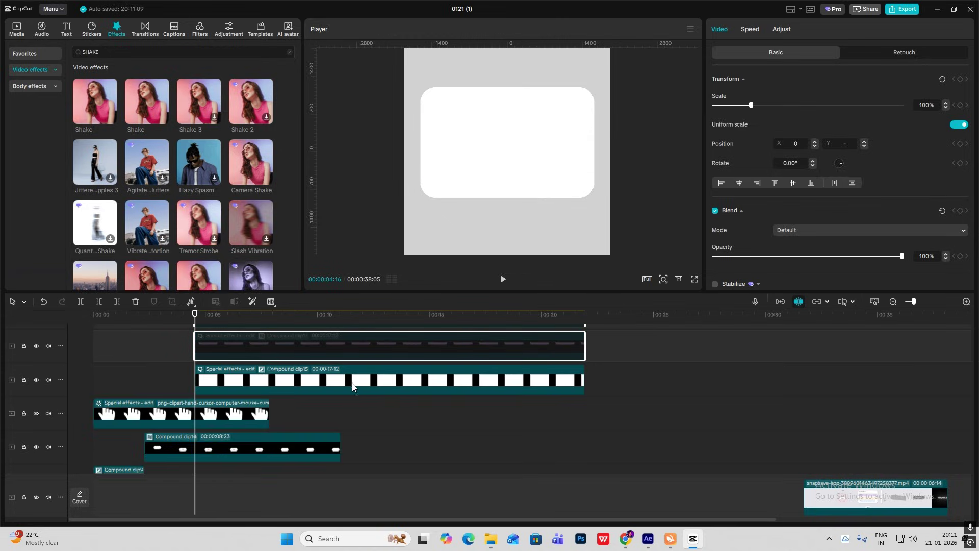
Add Transform keyframes to the white card's clip at its start and at 00:00:06:13
click(234, 377)
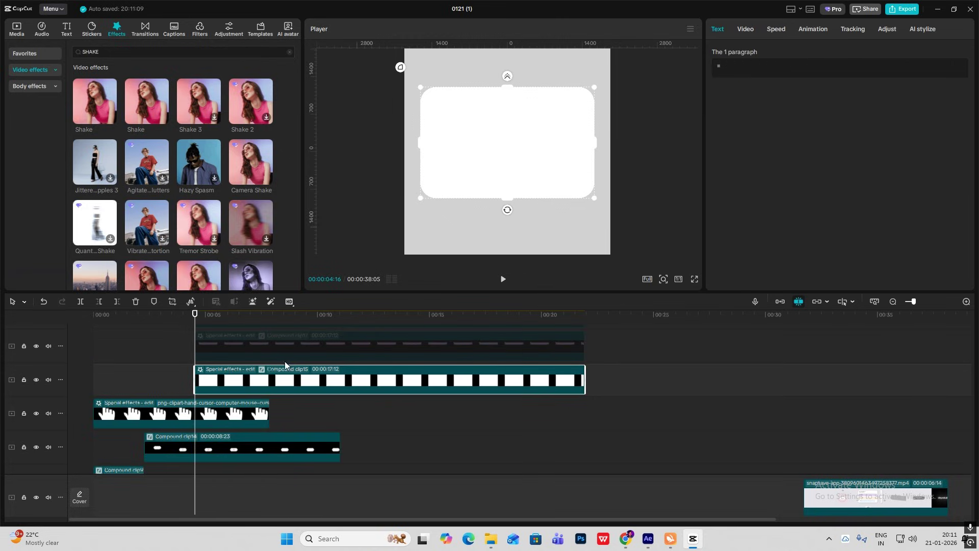
click(746, 29)
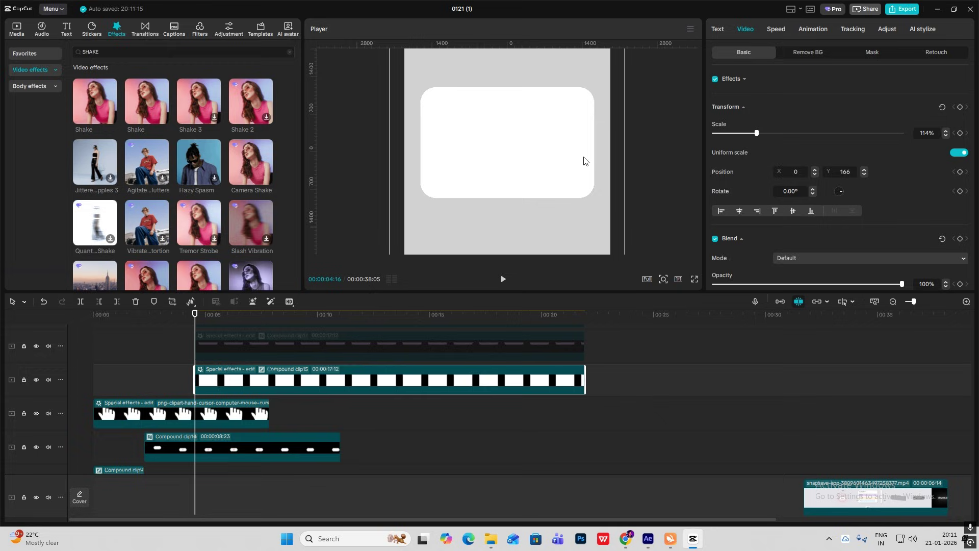
click(961, 107)
drag(195, 318, 254, 332)
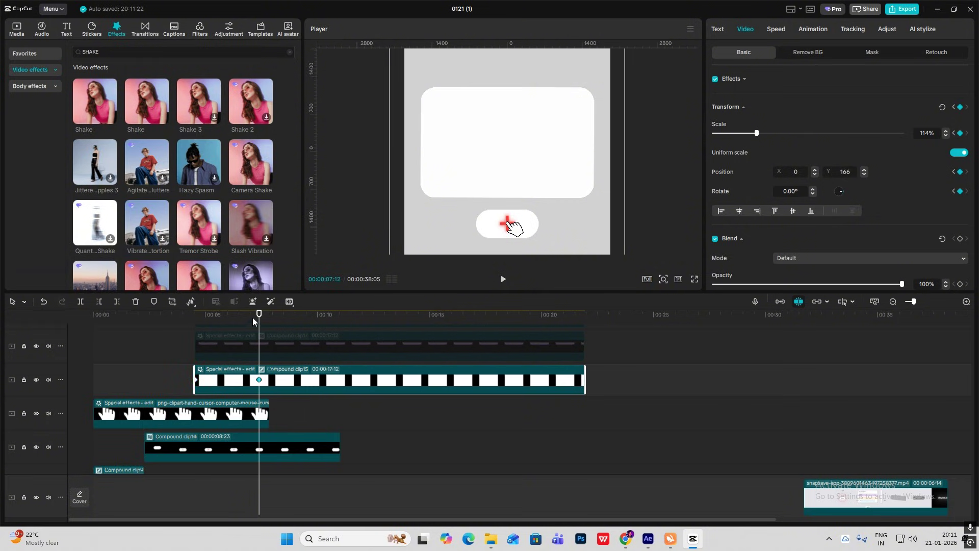
drag(259, 380, 249, 381)
At the card's first keyframe, lower the card to Y -589 and scale it down to 76%
drag(259, 318, 194, 321)
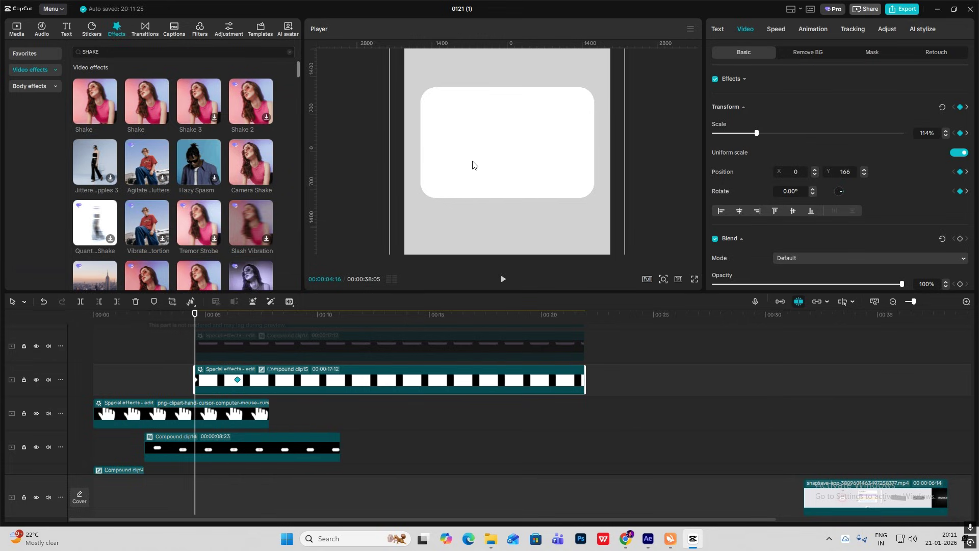
drag(512, 179, 513, 219)
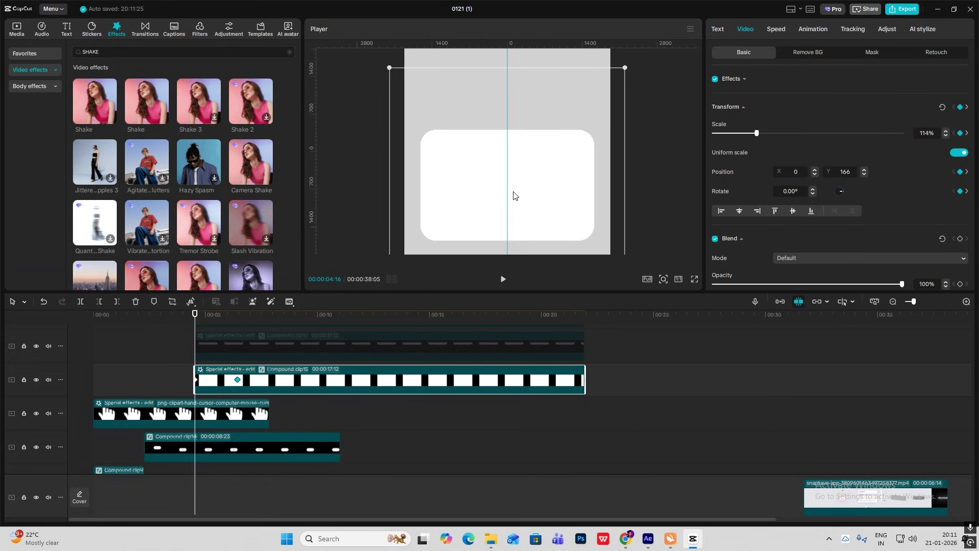
drag(627, 65, 580, 132)
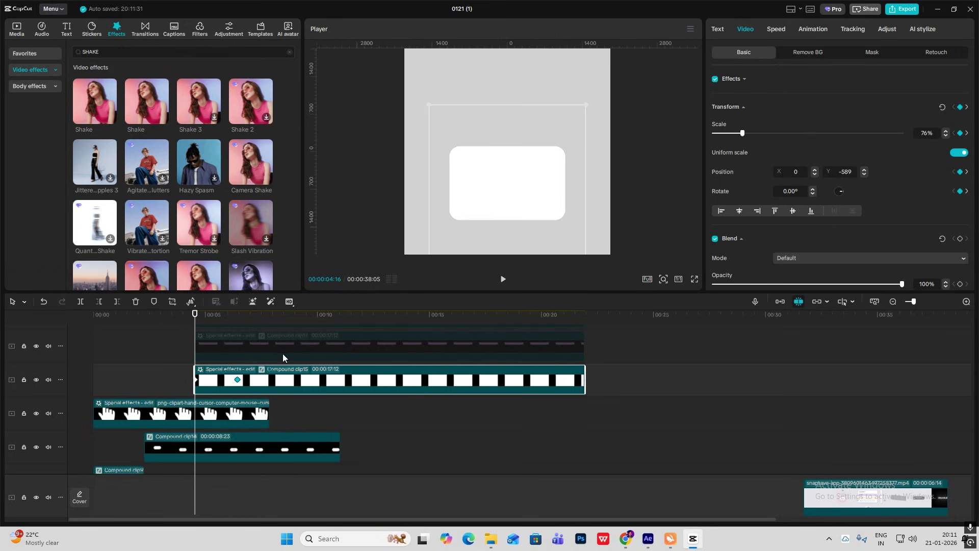
Turn the card's Scale and Y keyframe graphs into curves that ease out towards the second keyframe
key(alt+k)
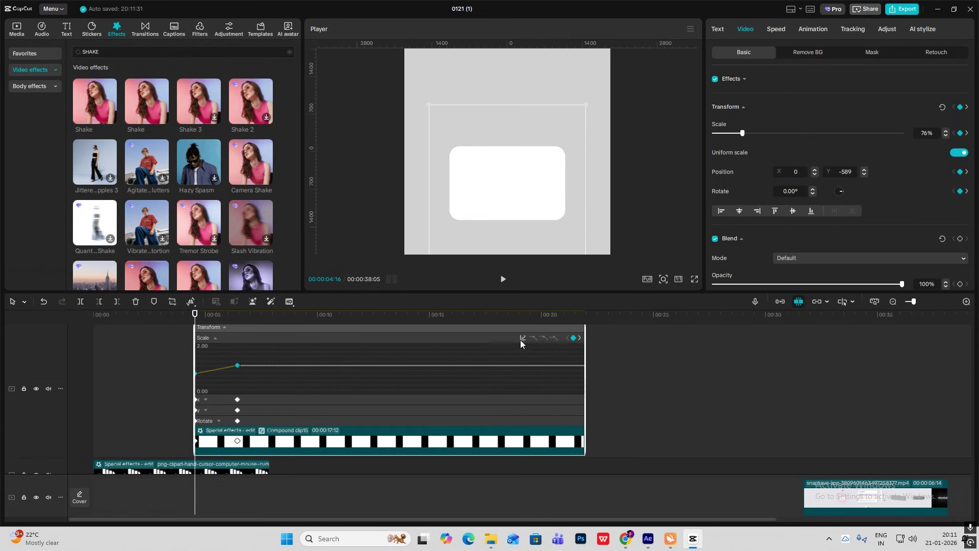
click(522, 339)
key(space)
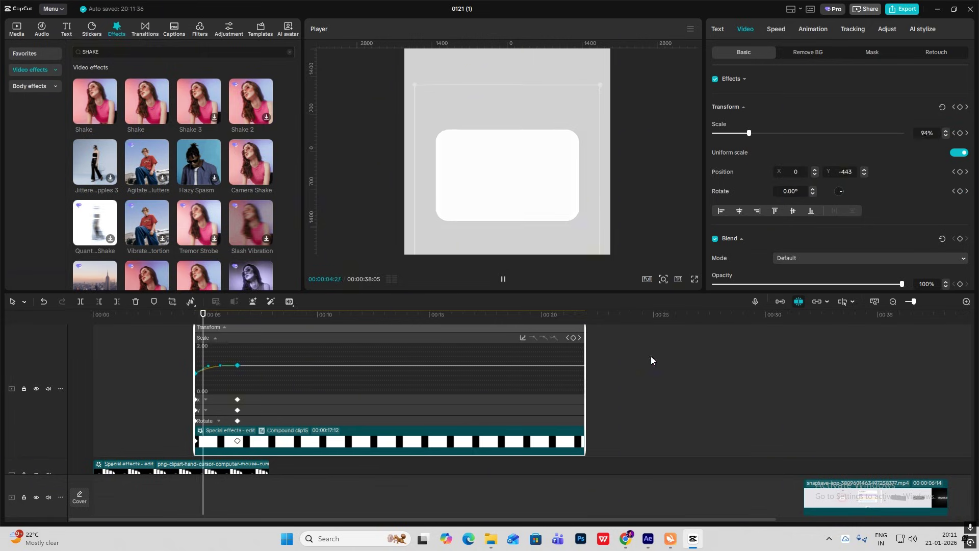
click(206, 400)
click(230, 411)
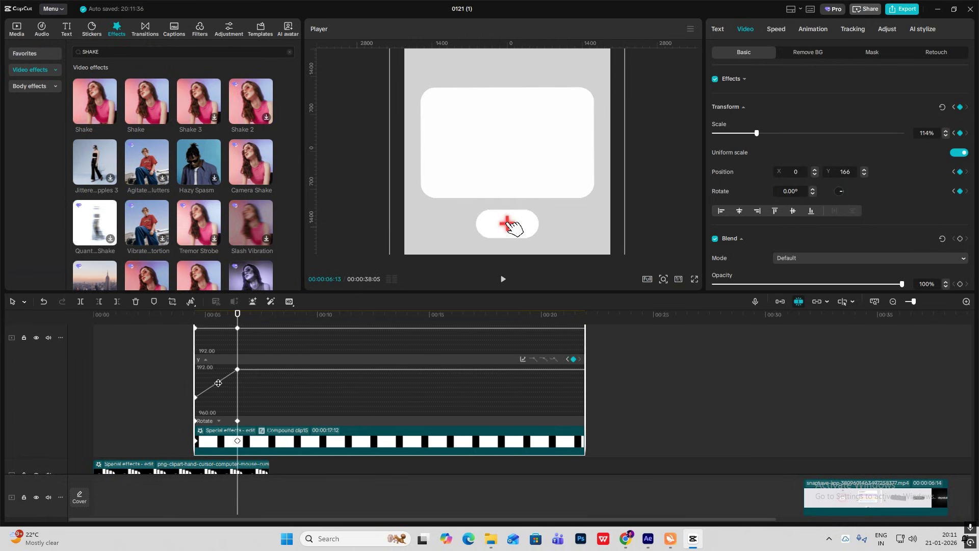
click(523, 359)
click(625, 443)
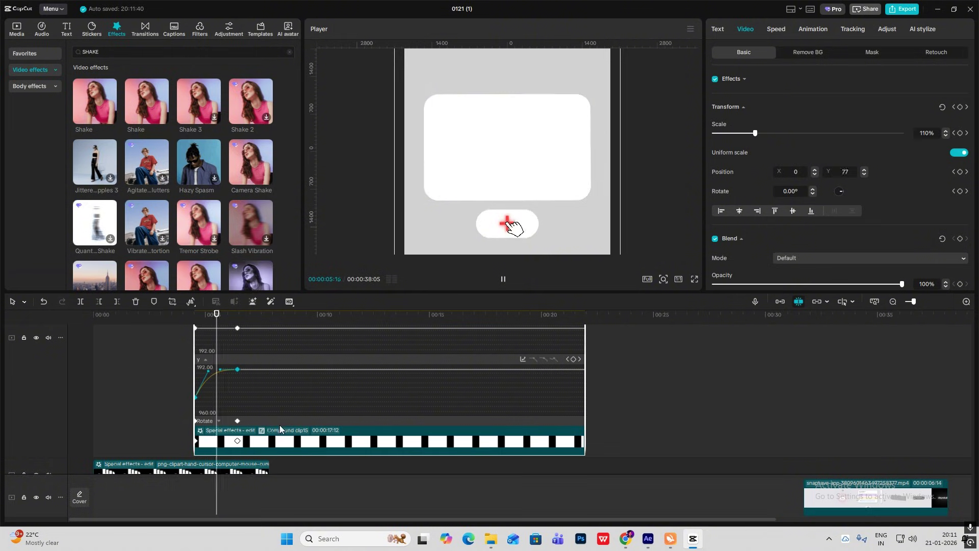
Play back the card's entrance and move the card's clip to a track below the white pill button's clip
click(226, 419)
click(180, 425)
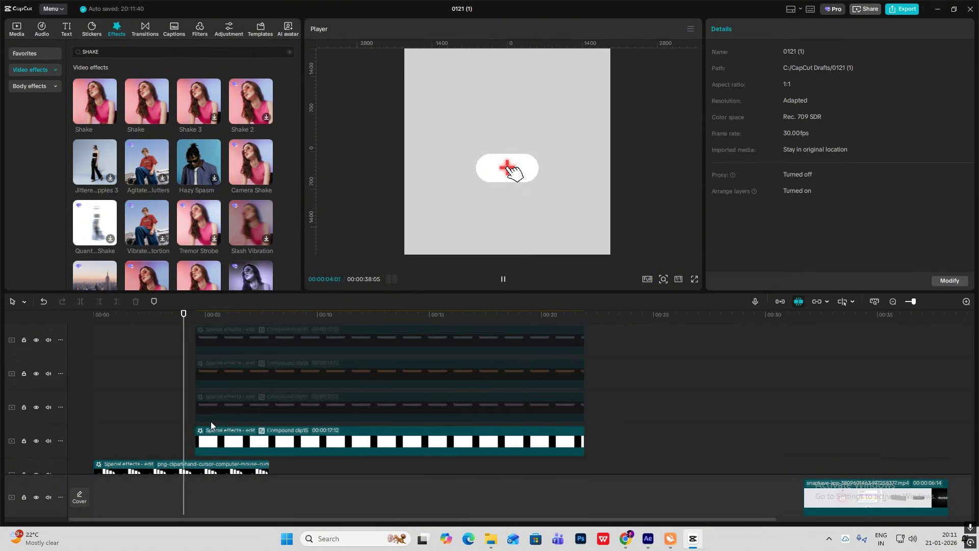
scroll(253, 419, down, 3)
key(space)
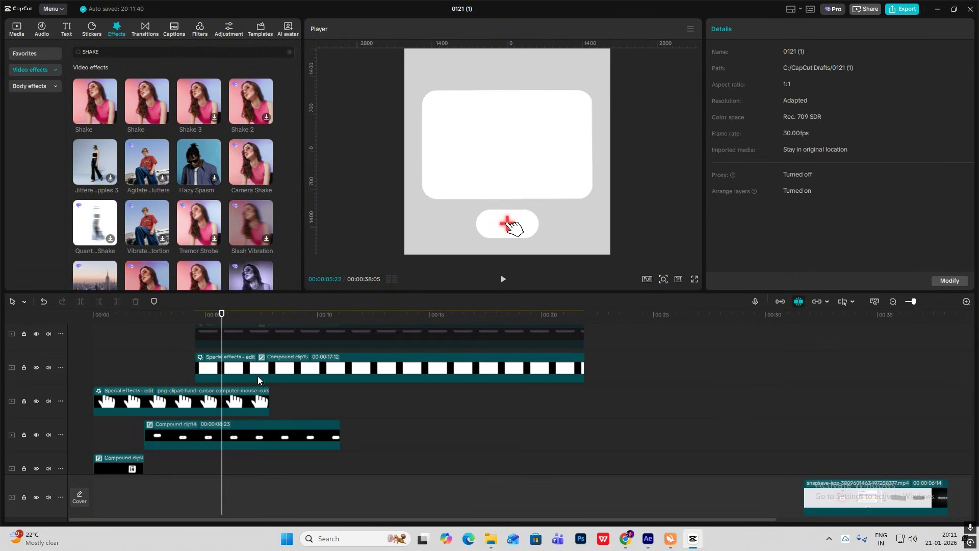
drag(258, 376, 289, 462)
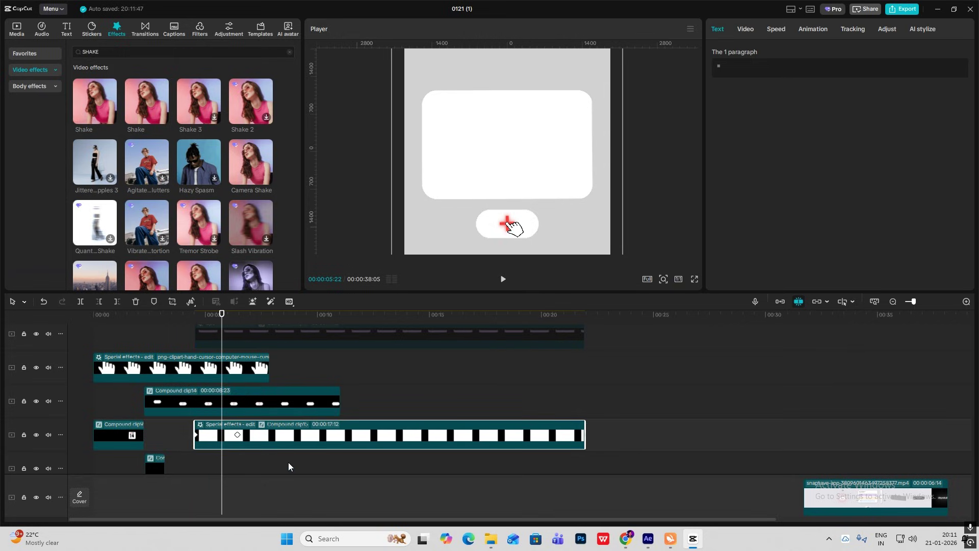
Retime the card's clip to start at about 00:00:05:00, checking its rise against the pill button's slide in playback
scroll(278, 438, up, 4)
click(186, 384)
key(space)
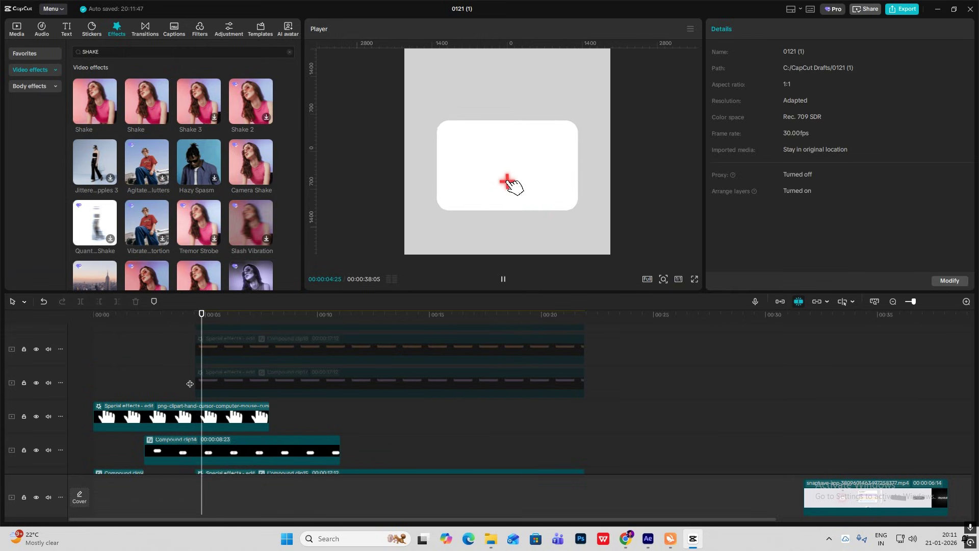
key(space)
scroll(237, 383, down, 3)
click(256, 415)
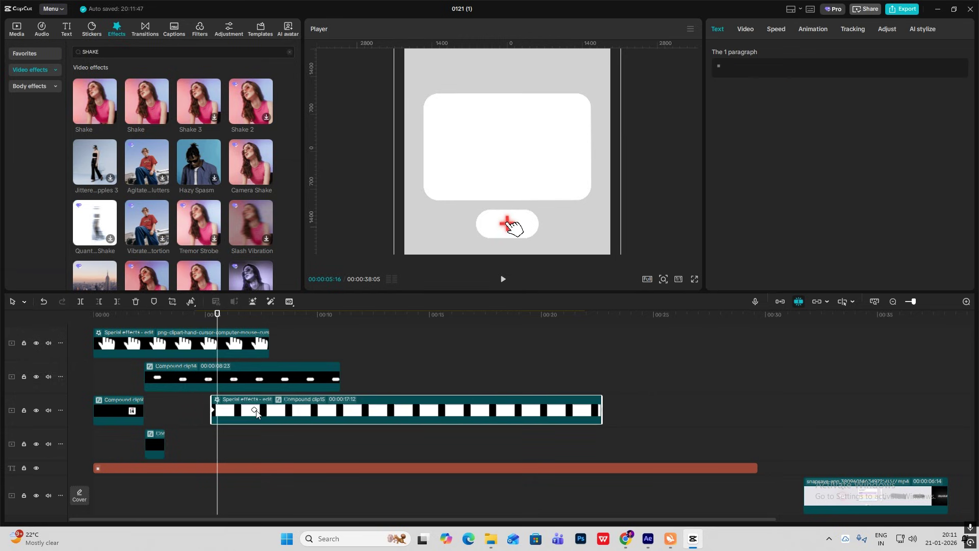
drag(257, 414, 205, 417)
click(210, 411)
key(space)
key(space)
click(206, 409)
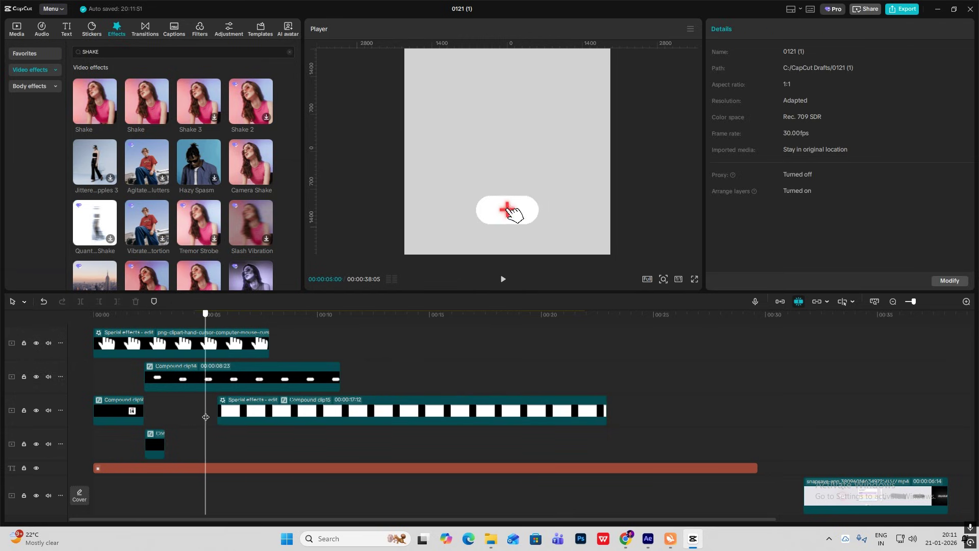
drag(264, 414, 250, 421)
key(space)
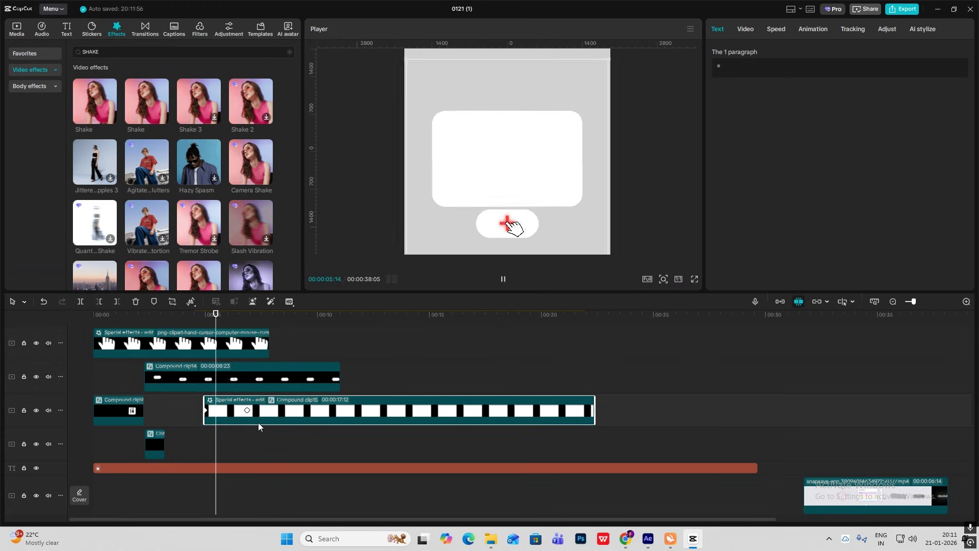
Play back the card's rise, re-enable the purple row's clip, and move that clip to start at 00:00:05:28
click(193, 410)
key(space)
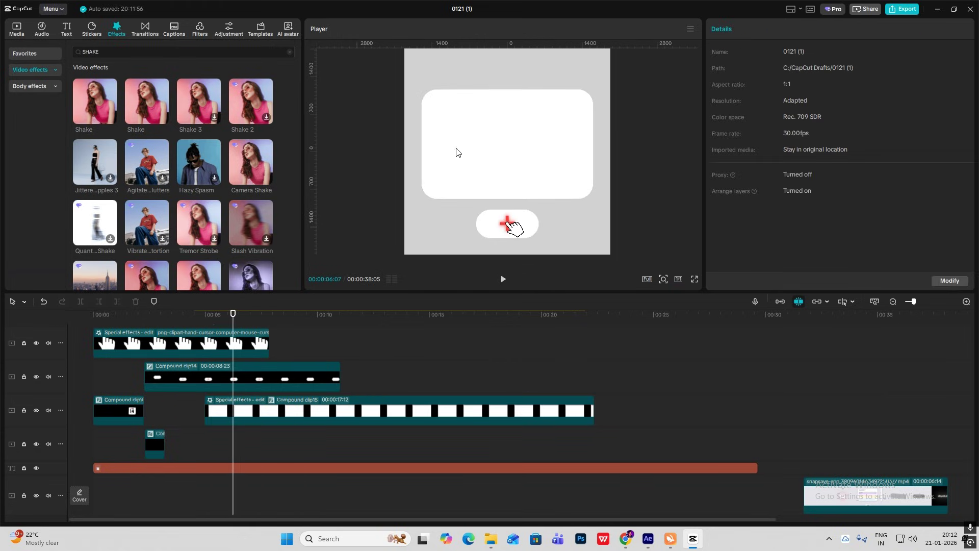
key(ctrl+v)
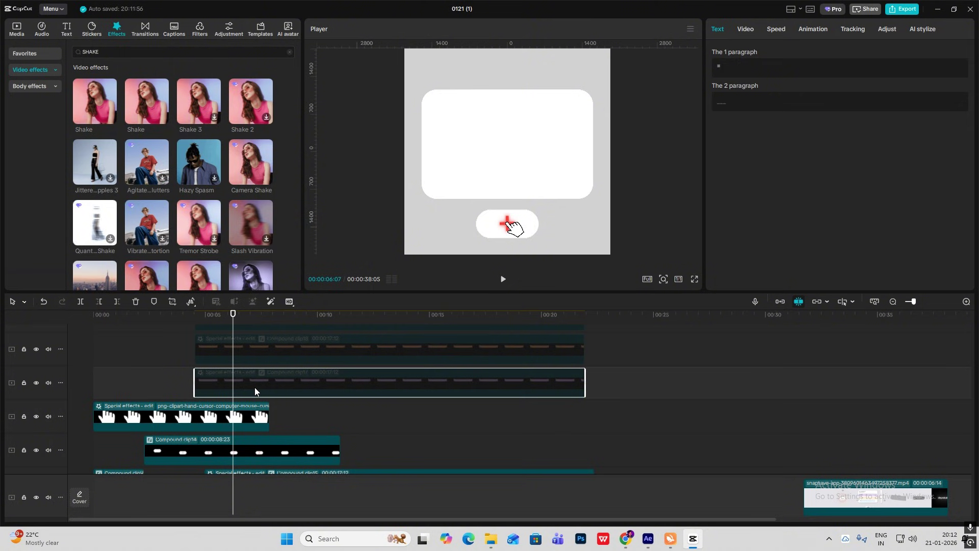
click(744, 29)
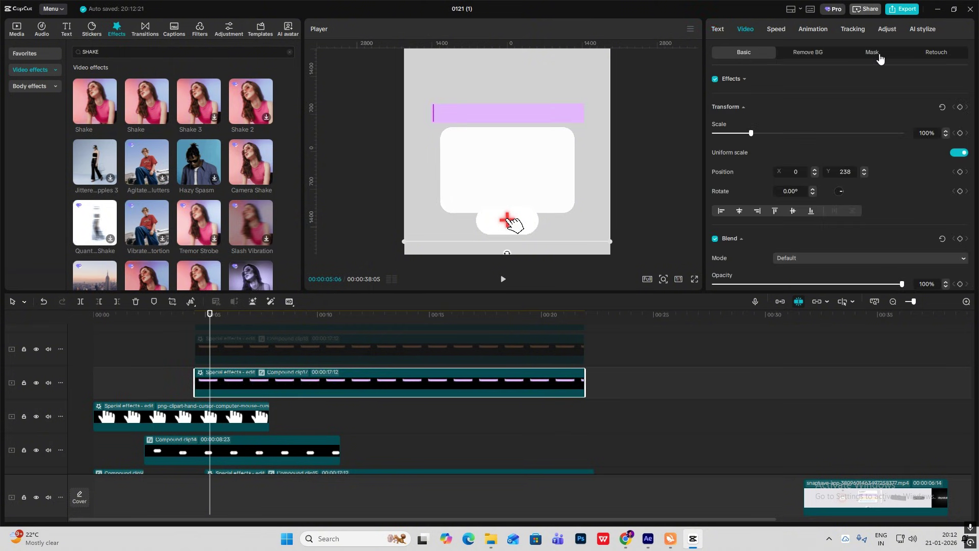
click(186, 372)
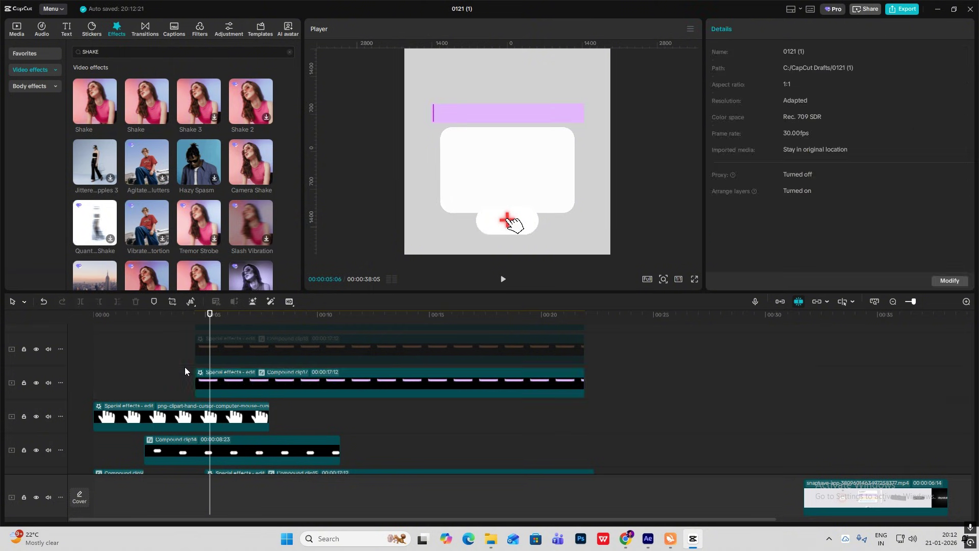
drag(185, 371, 292, 383)
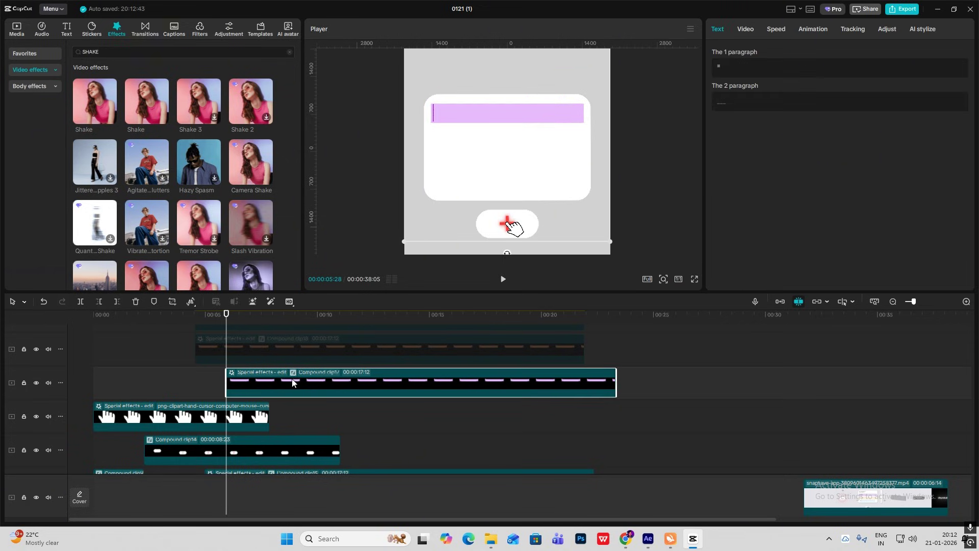
Add transform keyframes to the purple row at 00:00:05:28 and 00:00:07:10, scaling it to 1% at the first keyframe
click(748, 32)
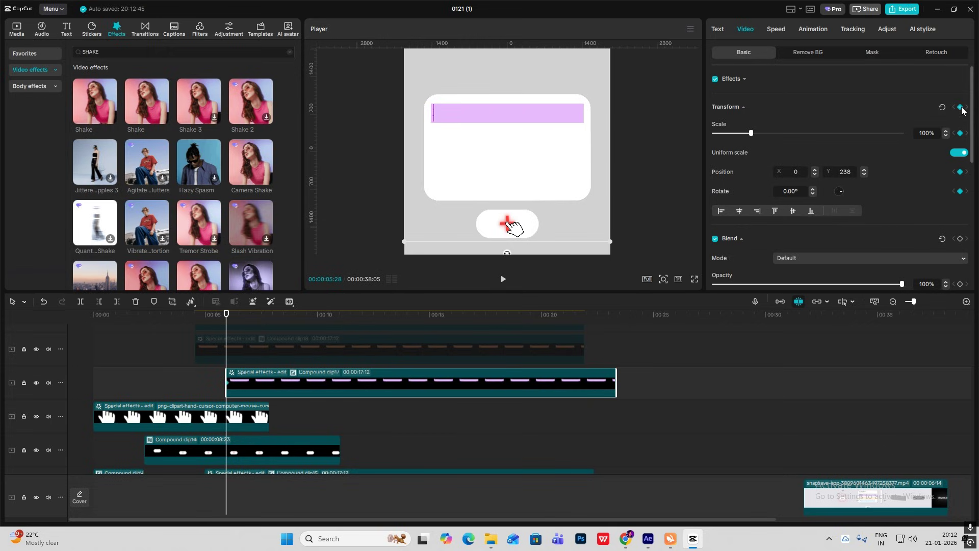
drag(227, 321, 259, 322)
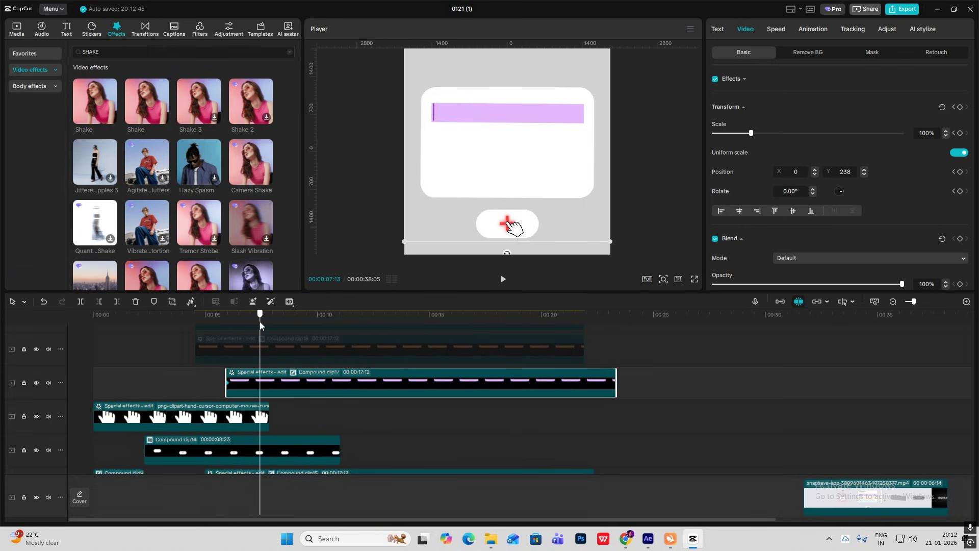
click(960, 107)
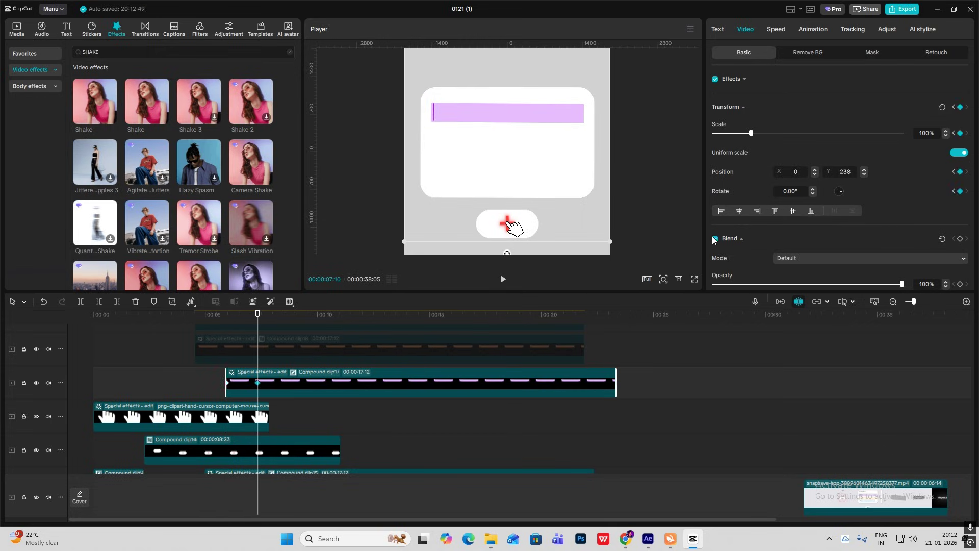
drag(267, 322, 227, 321)
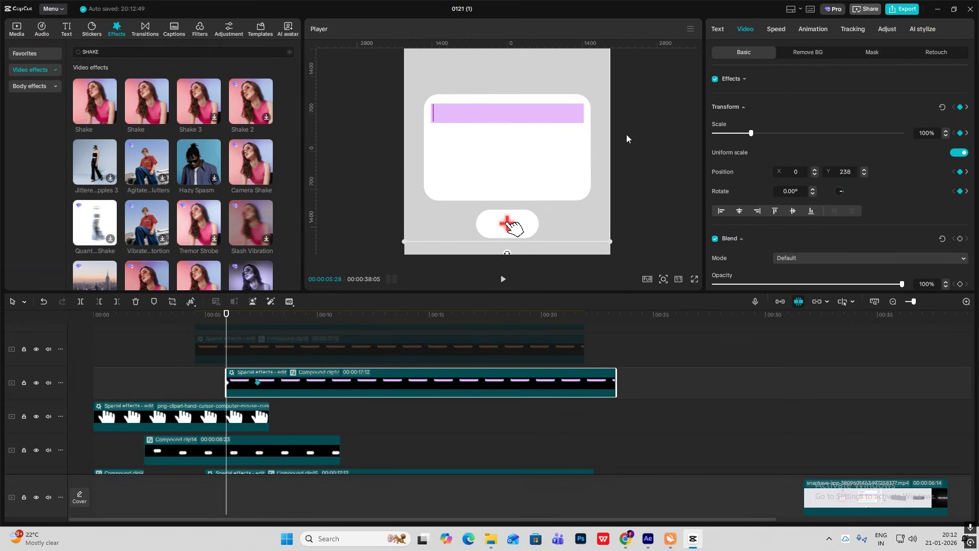
drag(751, 133, 585, 158)
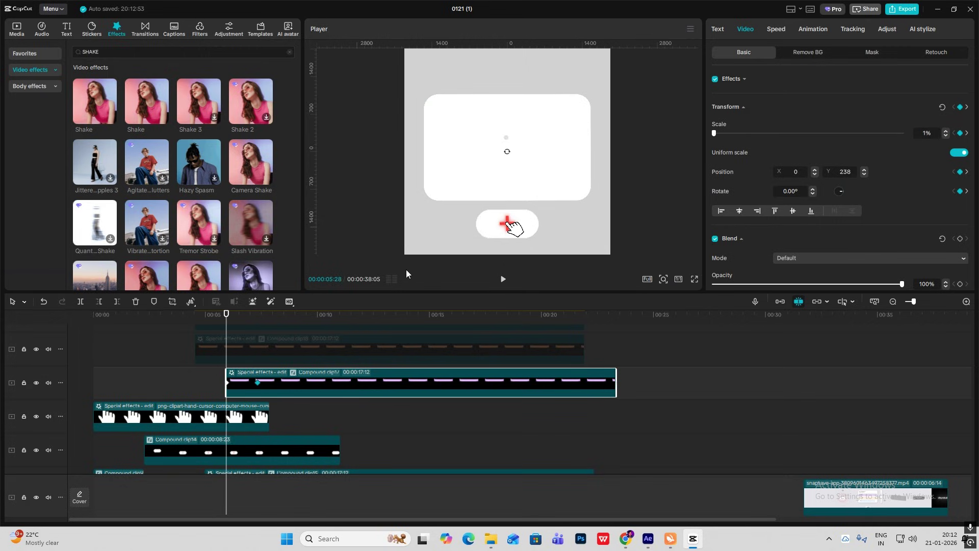
Apply the Cubic Out preset curve to the purple row's Scale keyframes, review its Y and Rotate graphs, and collapse the graph view
click(258, 383)
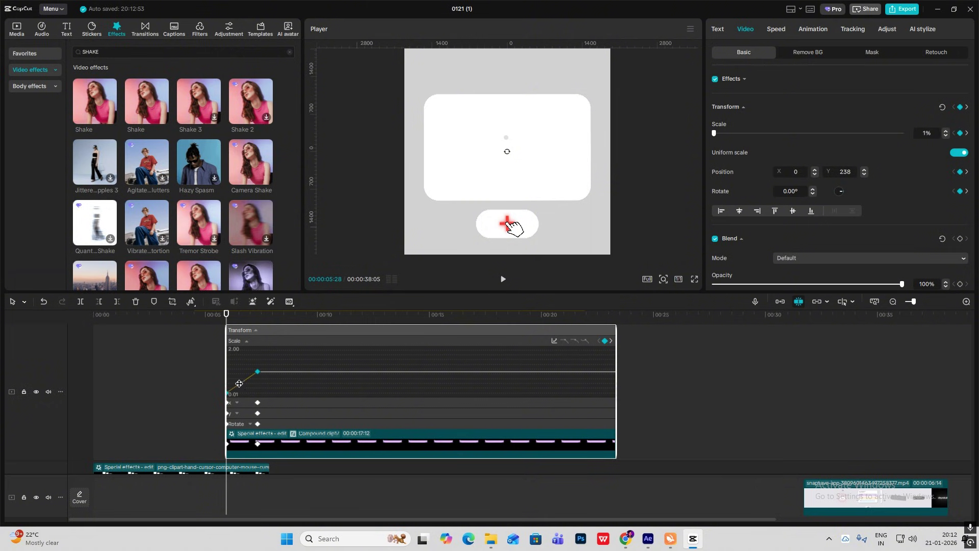
click(554, 340)
click(655, 422)
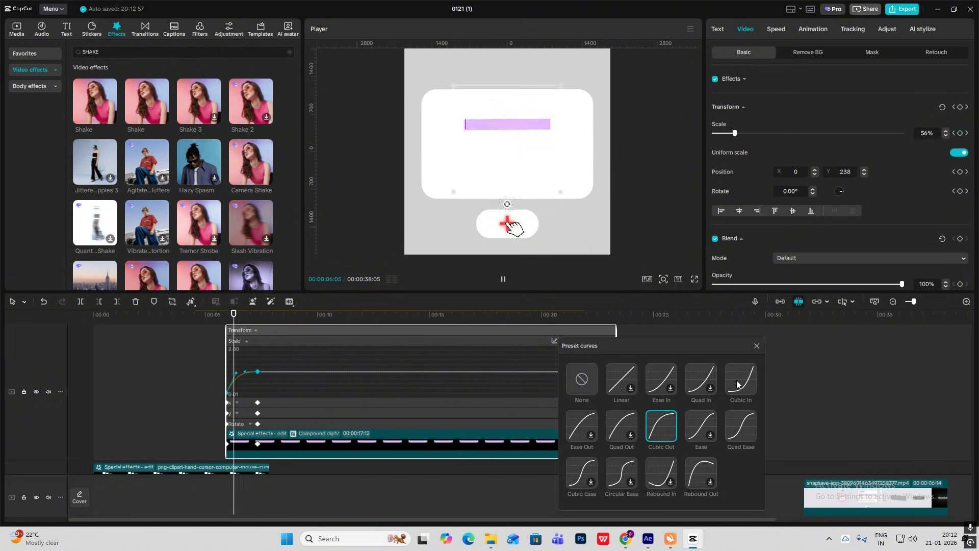
click(757, 346)
scroll(258, 391, down, 2)
click(243, 414)
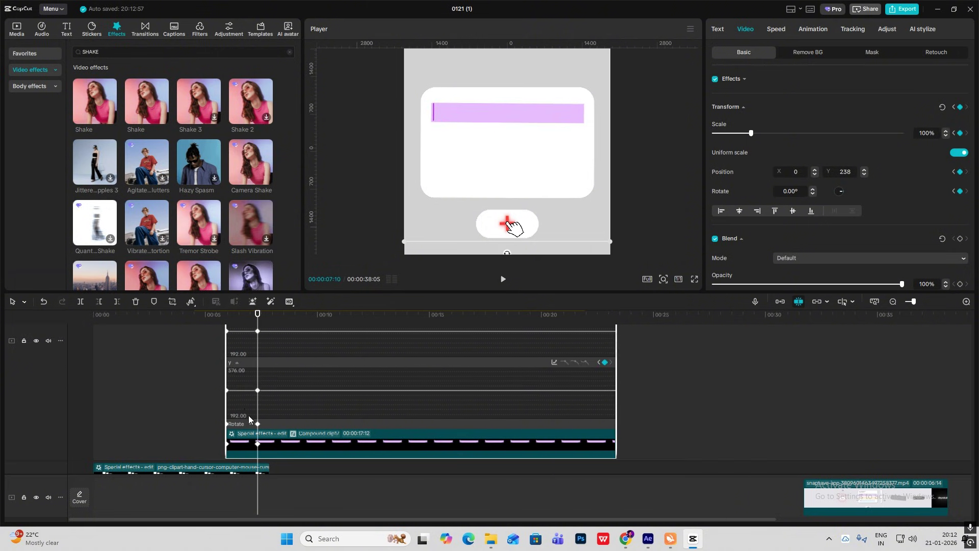
click(247, 422)
double_click(257, 443)
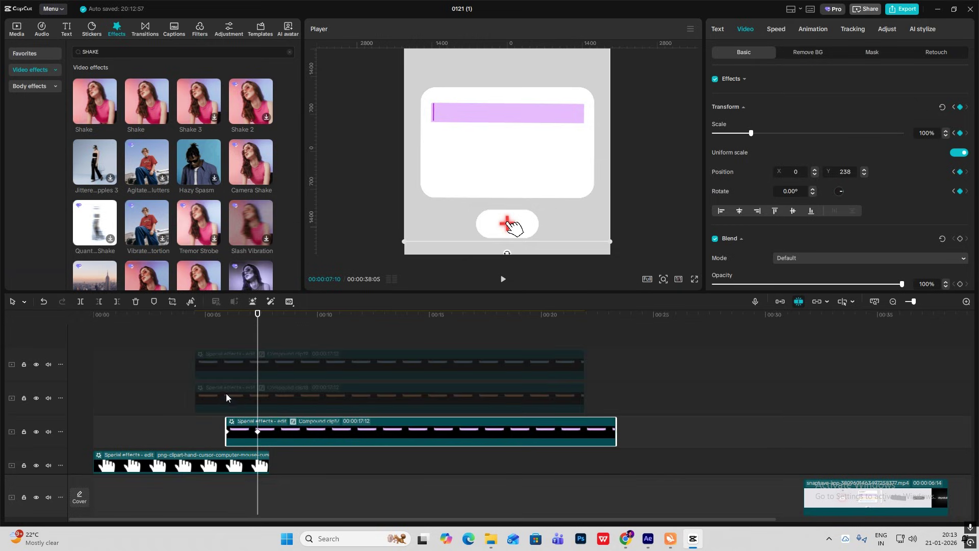
Retime the purple row's clip to start together with the card's clip at about 00:00:05:00, checking its scale-up in playback
click(217, 341)
key(space)
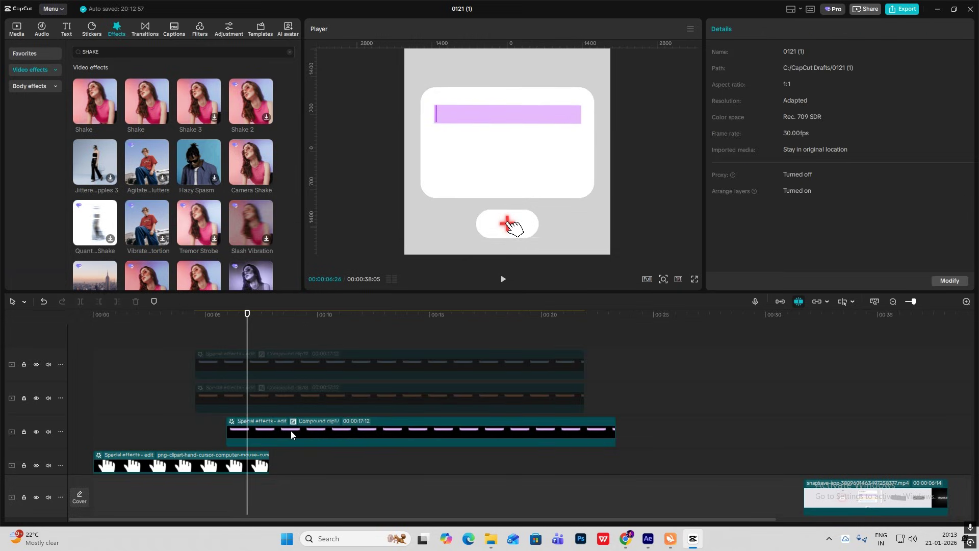
drag(258, 441, 239, 443)
click(197, 435)
key(space)
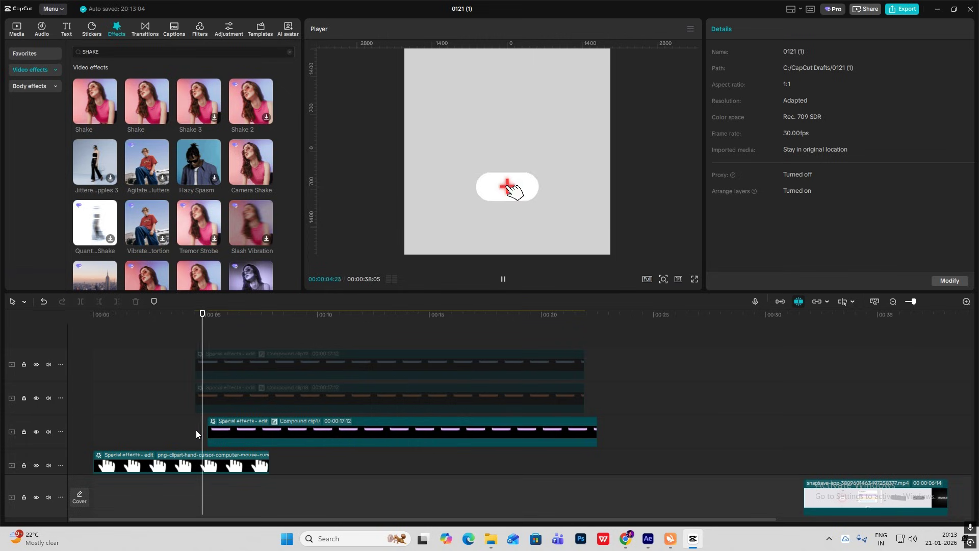
drag(264, 440, 274, 440)
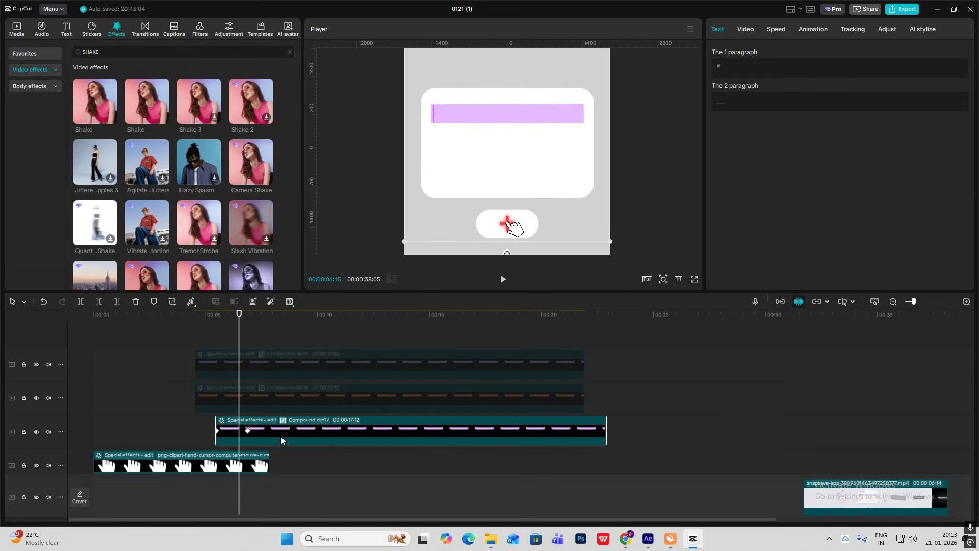
click(200, 432)
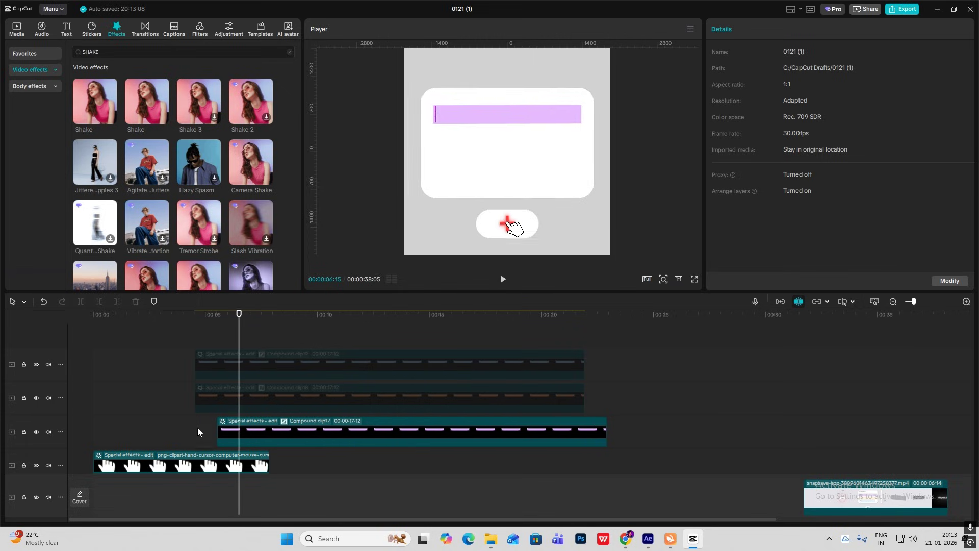
key(space)
click(256, 439)
scroll(256, 441, down, 2)
mouse_move(277, 370)
mouse_down()
mouse_move(301, 363)
mouse_move(286, 365)
mouse_up()
click(228, 451)
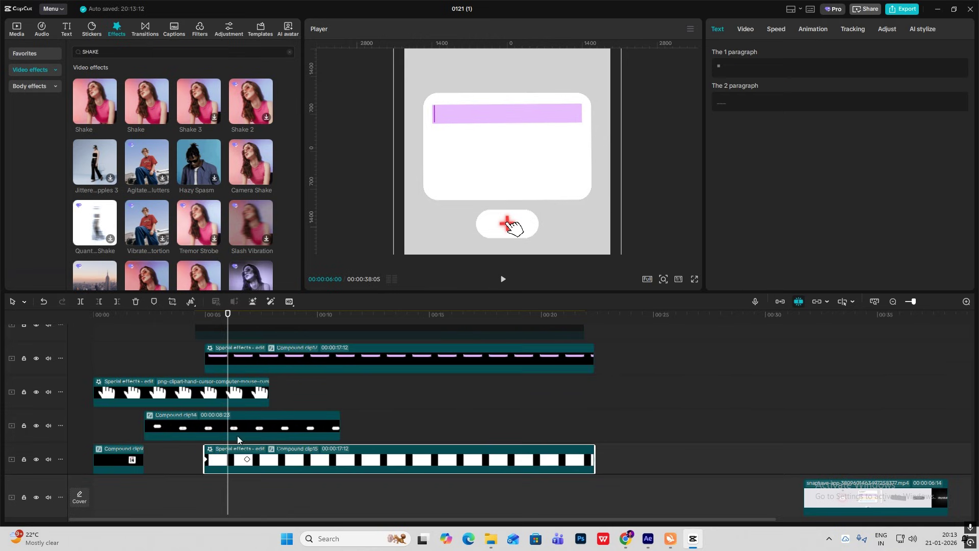
Move the purple row's second keyframe to 00:00:06:26, in line with the card's second keyframe, and play back the entrance
click(236, 361)
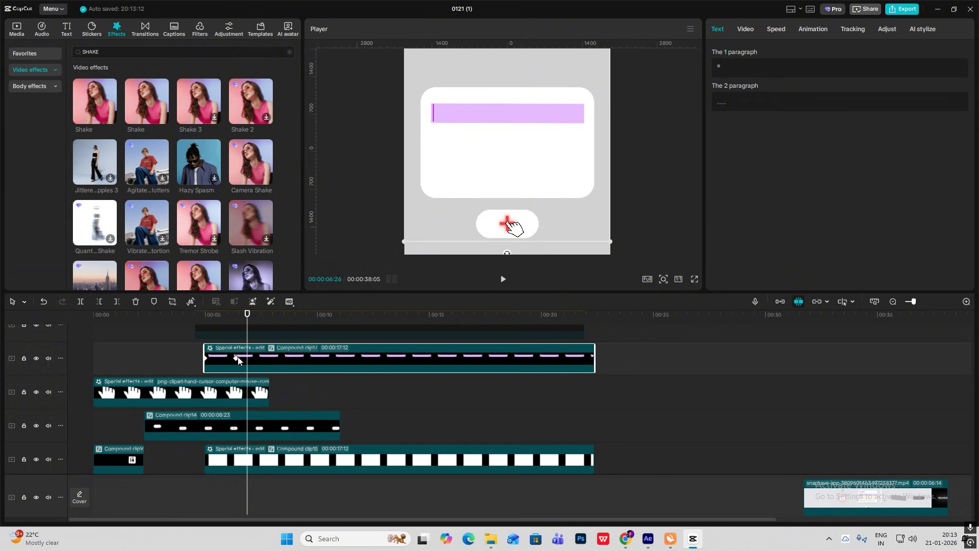
click(246, 320)
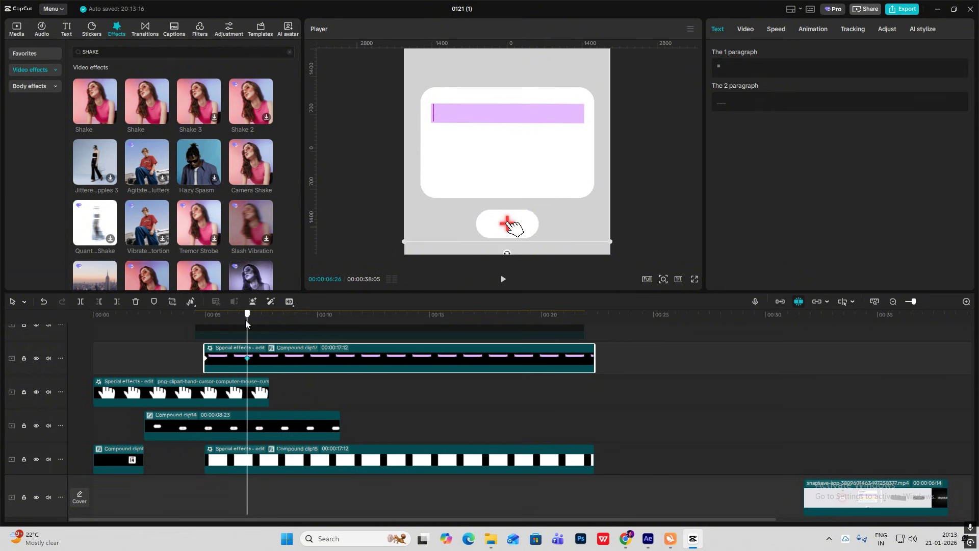
click(184, 353)
key(space)
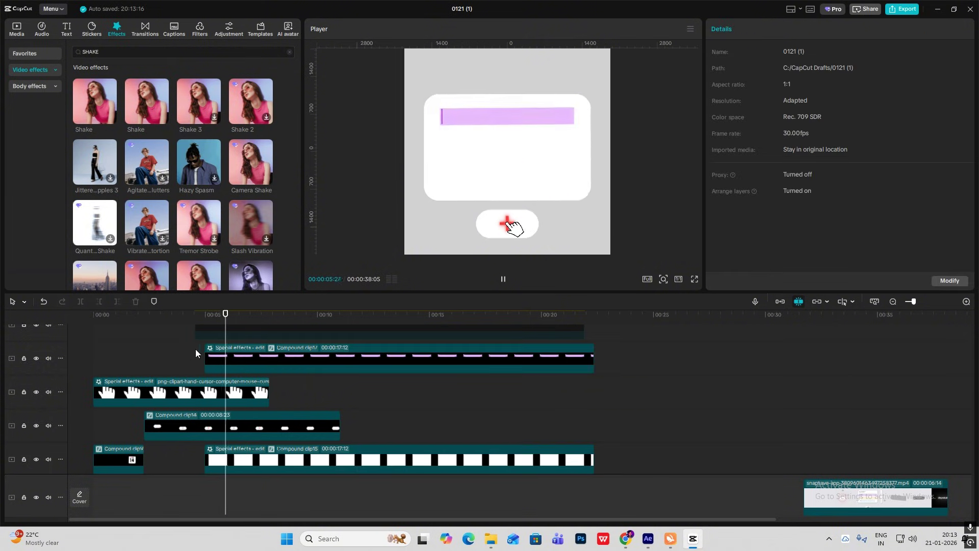
key(space)
Re-enable the hidden orange row's clip above the purple one
scroll(272, 364, up, 2)
click(246, 366)
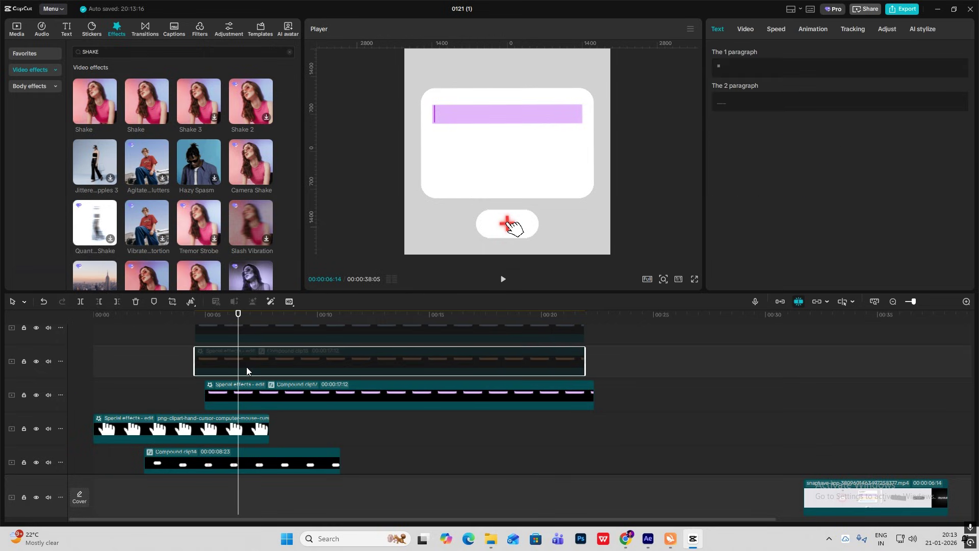
key(v)
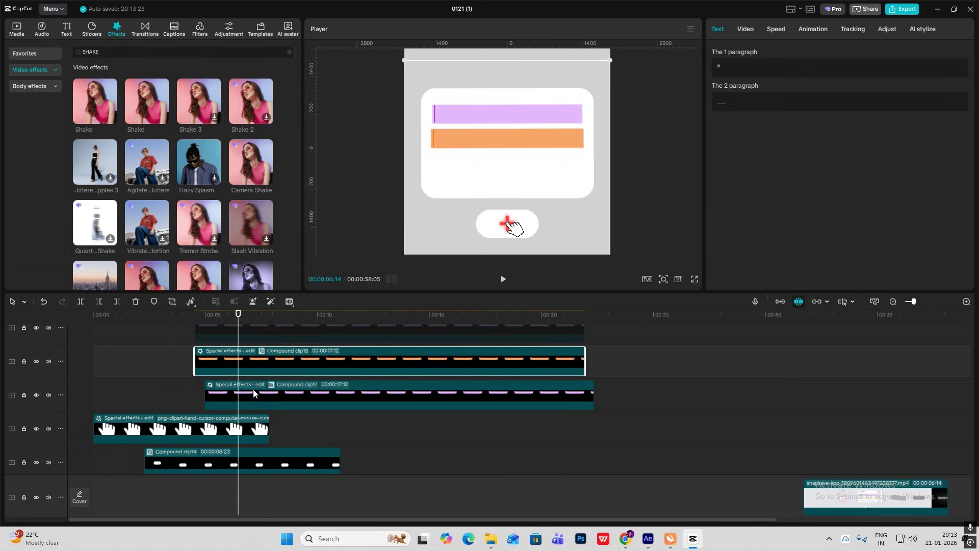
Remove the purple row's position and rotation keyframes at 00:00:04:29 and 00:00:06:26, keeping only its scale keyframes
click(206, 402)
click(207, 395)
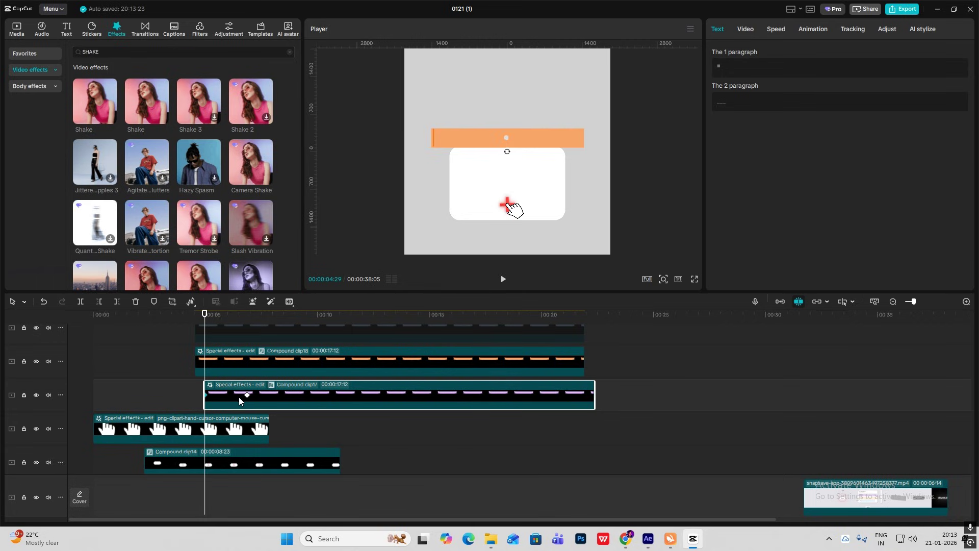
click(246, 395)
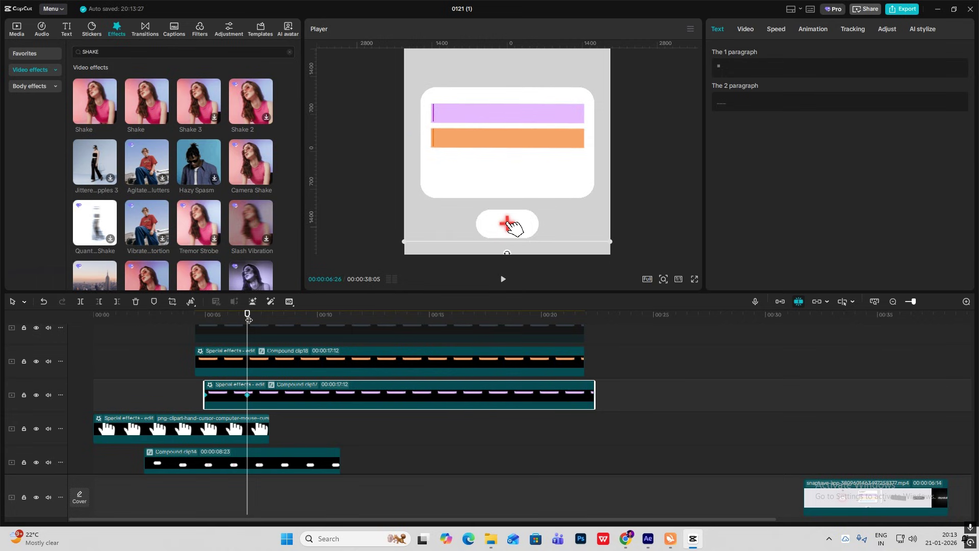
click(580, 233)
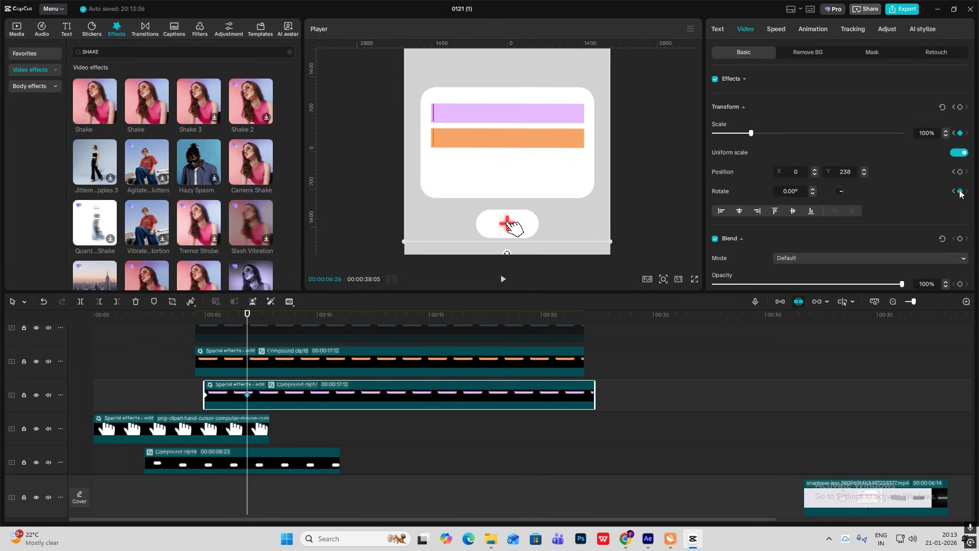
drag(241, 320, 205, 320)
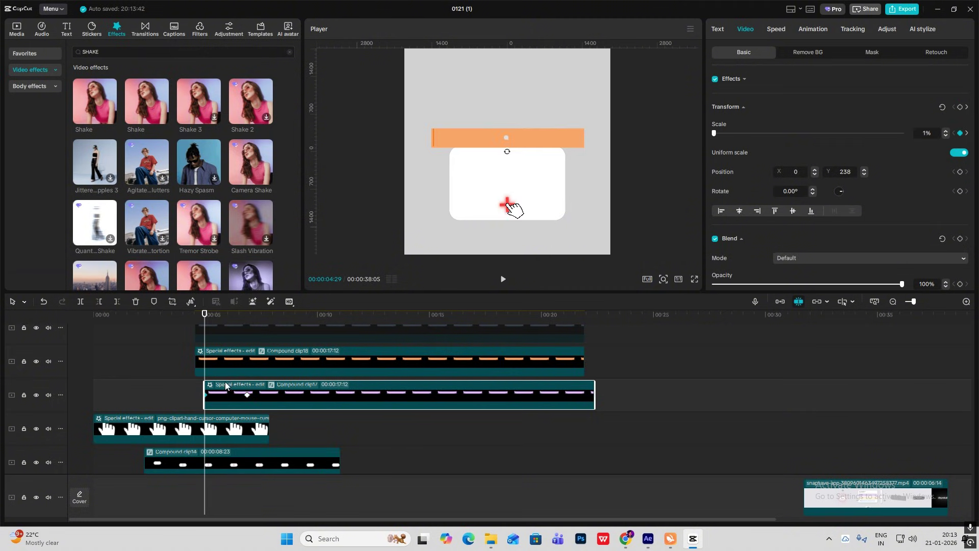
click(248, 396)
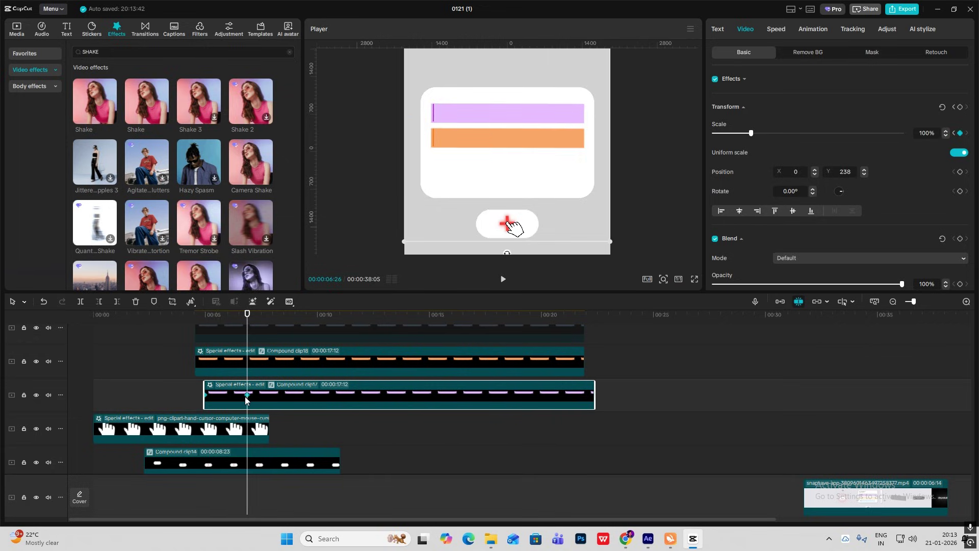
Align the starts of the orange and blue rows' clips with the purple row's clip at about 00:00:05:00
drag(246, 319, 198, 317)
click(233, 373)
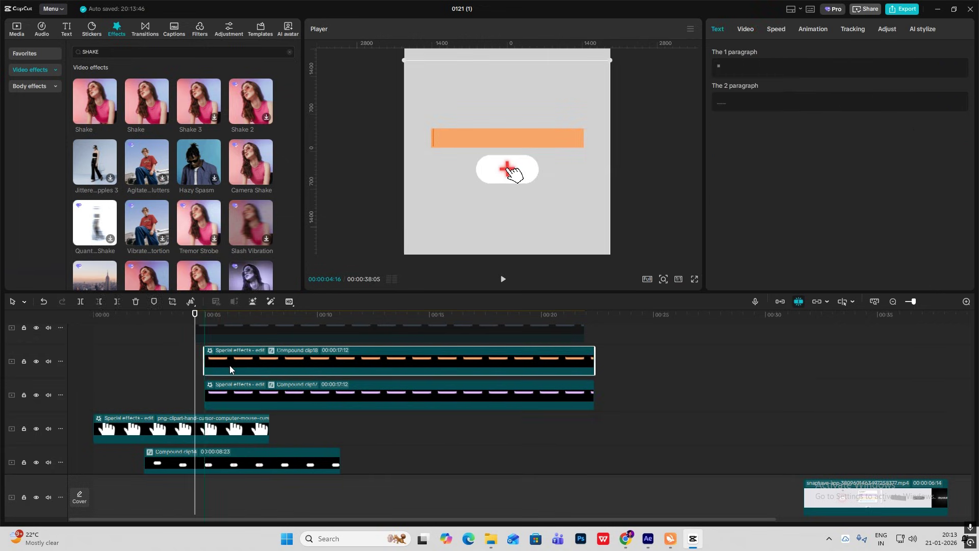
drag(233, 373, 236, 373)
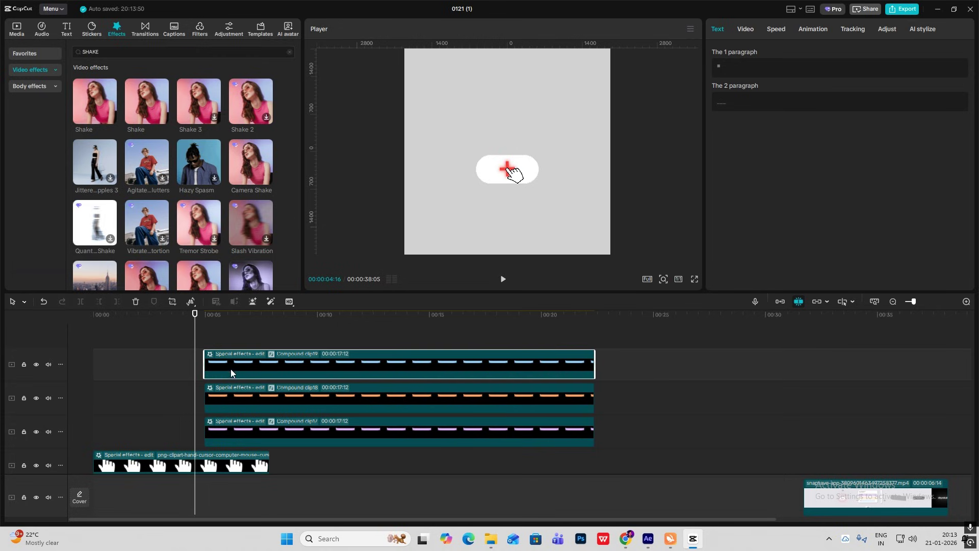
Re-enable the blue row's clip and copy the purple row's scale keyframes onto the orange and blue rows' clips at 00:00:04:29
key(Down)
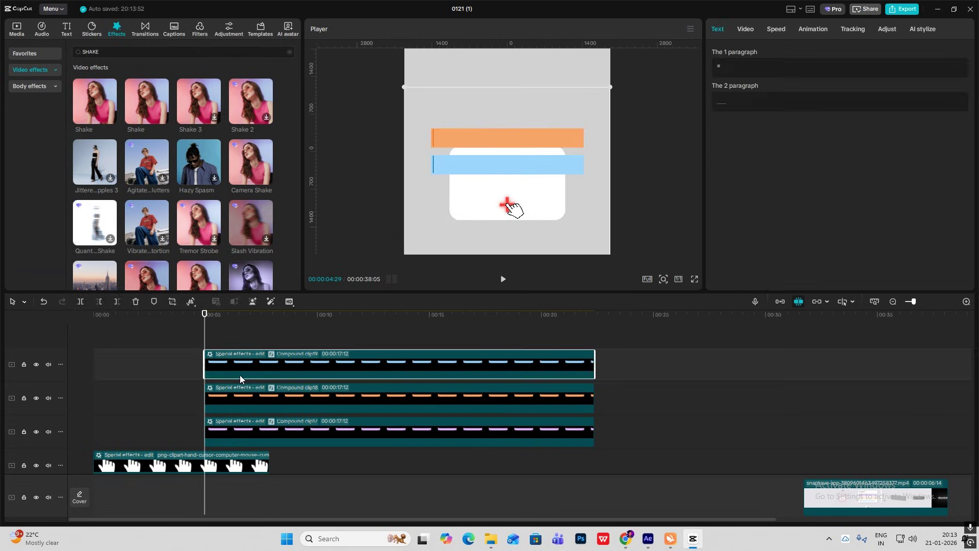
click(236, 398)
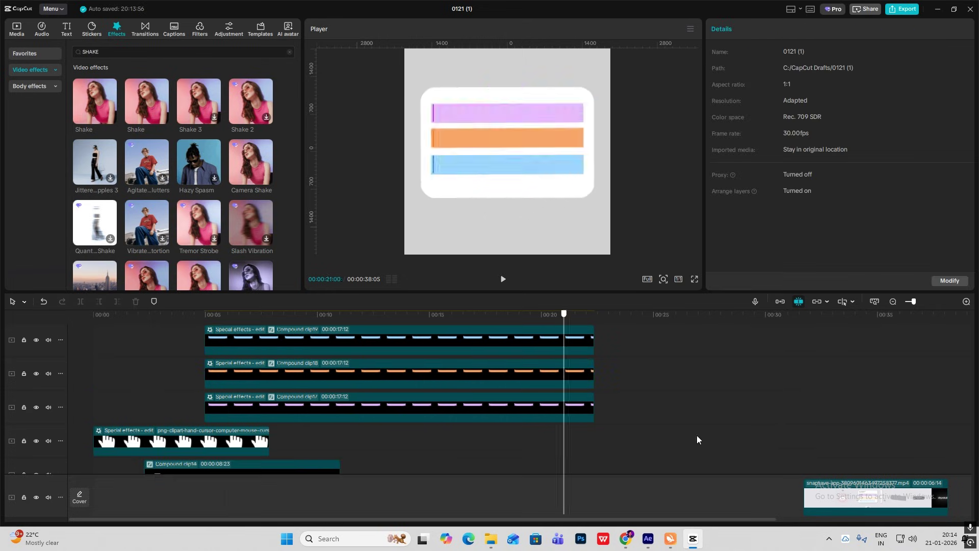
drag(800, 457, 206, 436)
scroll(218, 434, up, 1)
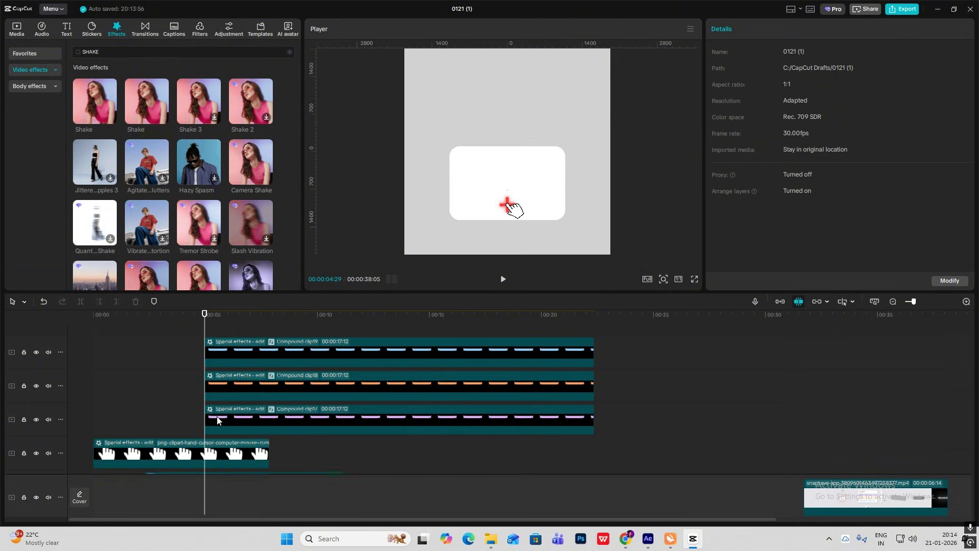
Stagger the orange and blue rows' clips so each starts slightly after the row below it, and preview the timing
click(219, 435)
drag(226, 403, 234, 403)
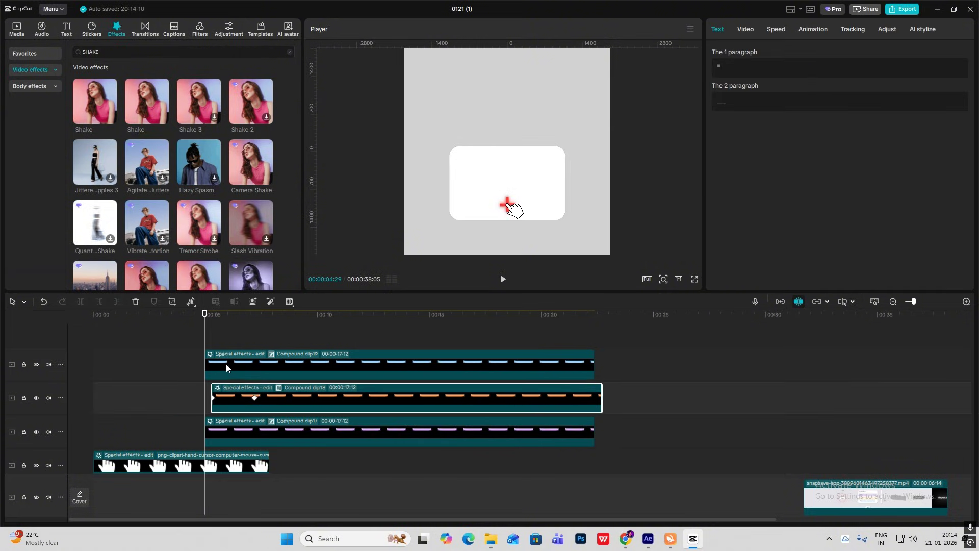
drag(228, 368, 249, 373)
key(space)
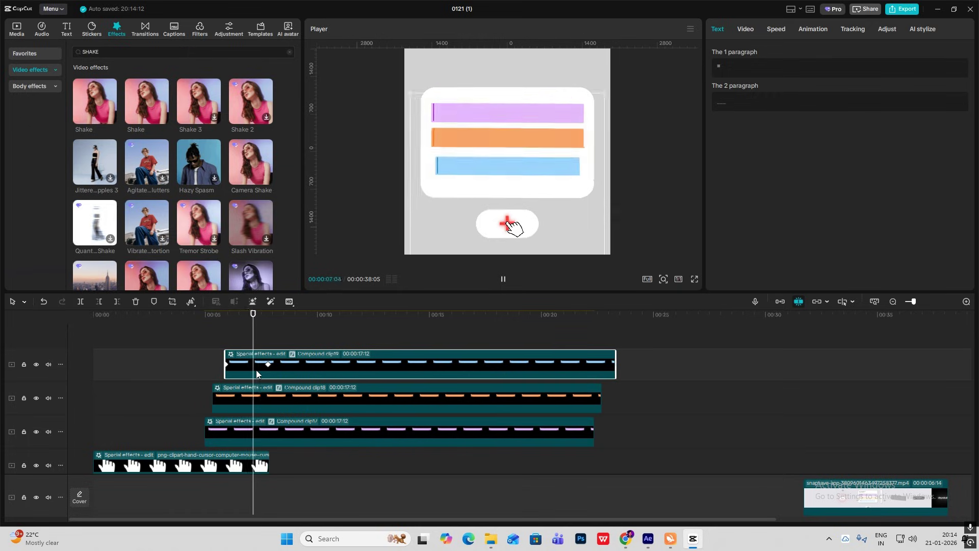
click(200, 393)
Move the white card clip's end keyframe slightly earlier to speed up its rise, and preview the animation
scroll(222, 417, down, 3)
click(229, 448)
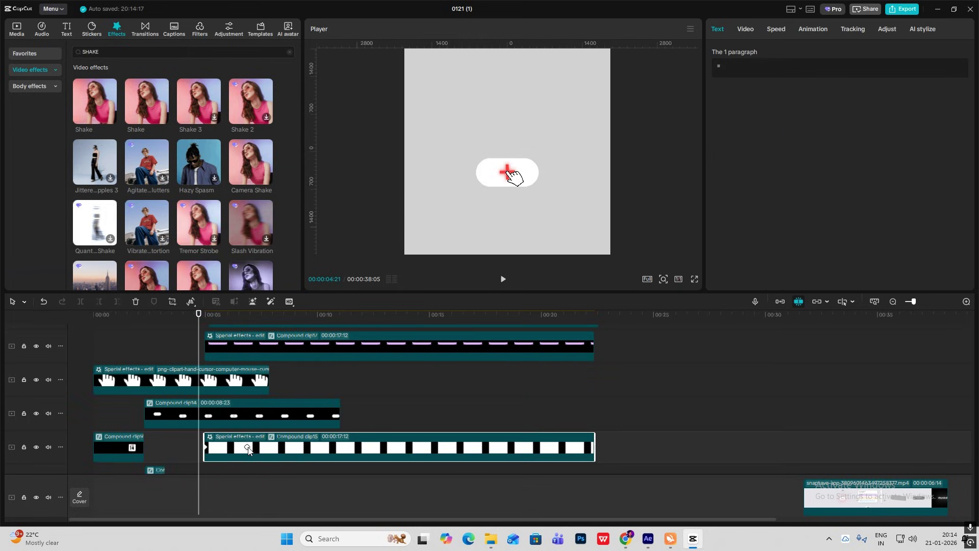
click(244, 448)
click(187, 427)
key(space)
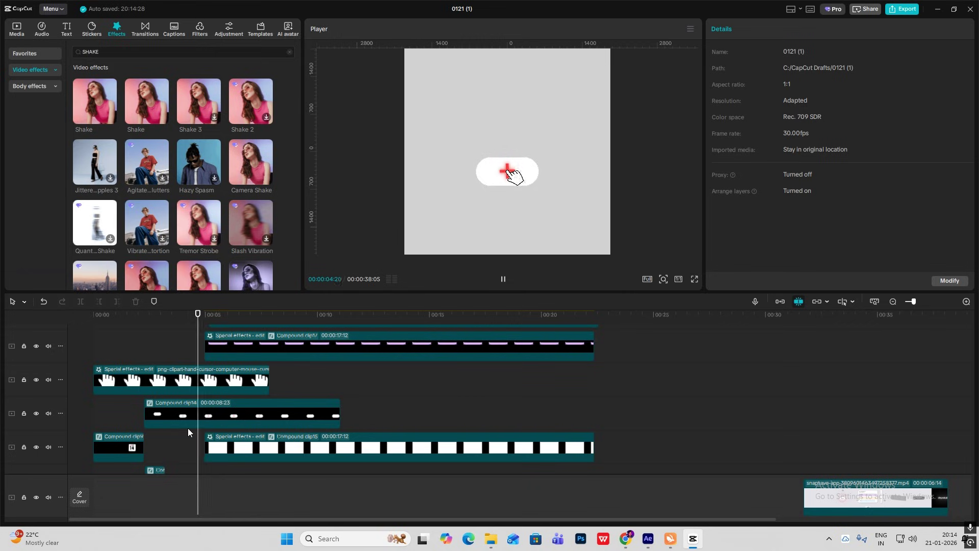
key(space)
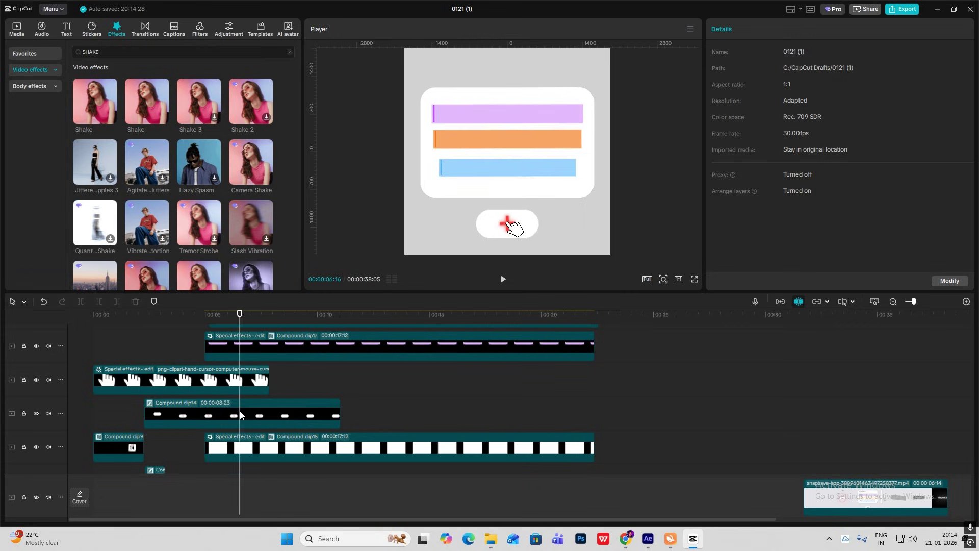
Move the end scale keyframes of the purple, orange and blue rows' clips slightly earlier so the rows scale in faster
scroll(249, 398, up, 2)
click(248, 396)
click(245, 394)
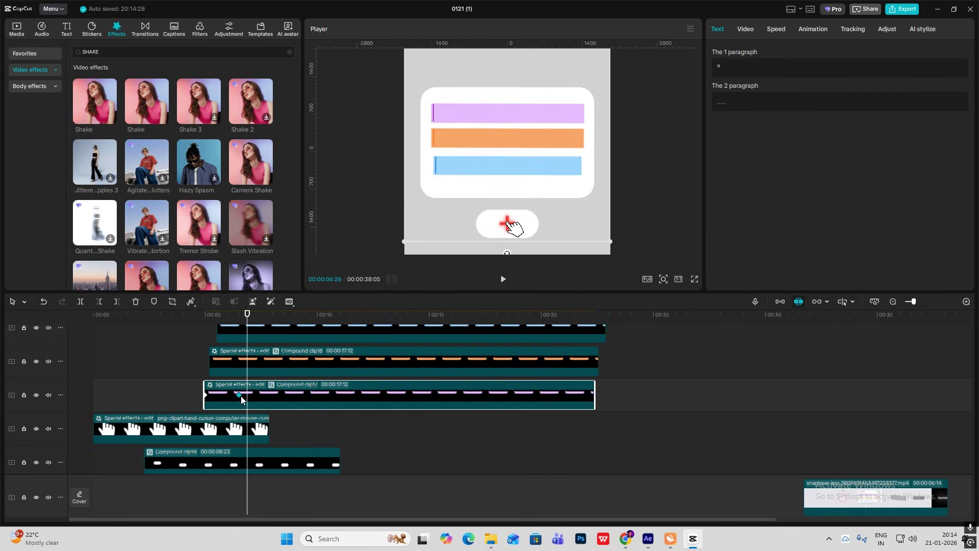
click(255, 364)
click(249, 361)
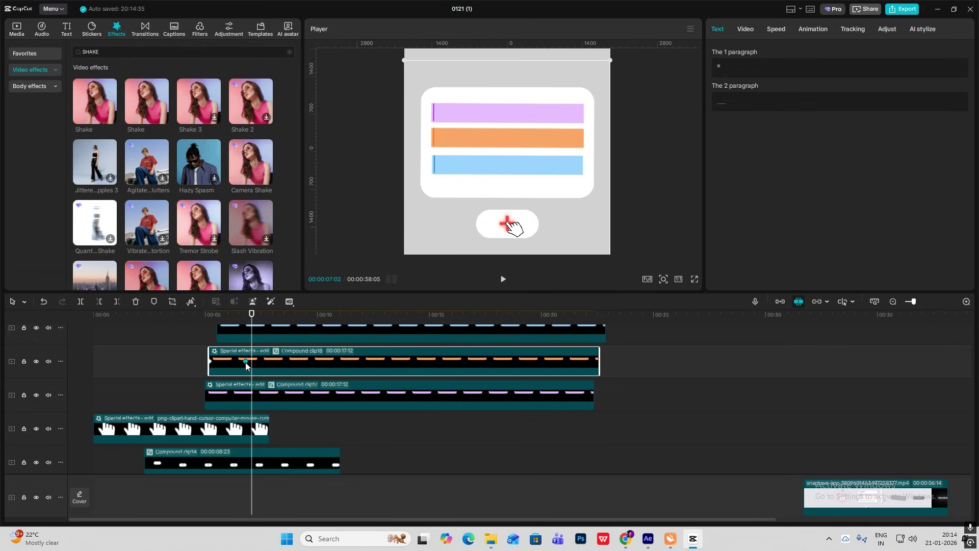
scroll(246, 363, up, 1)
click(251, 366)
click(251, 364)
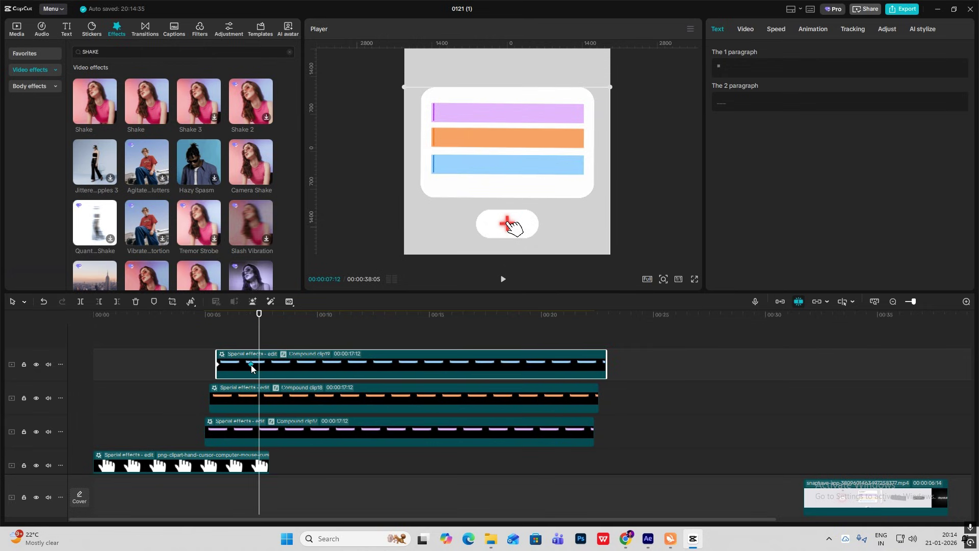
Play back the staggered row animation and compare it with the reference video at about 00:00:34:04
click(202, 344)
key(space)
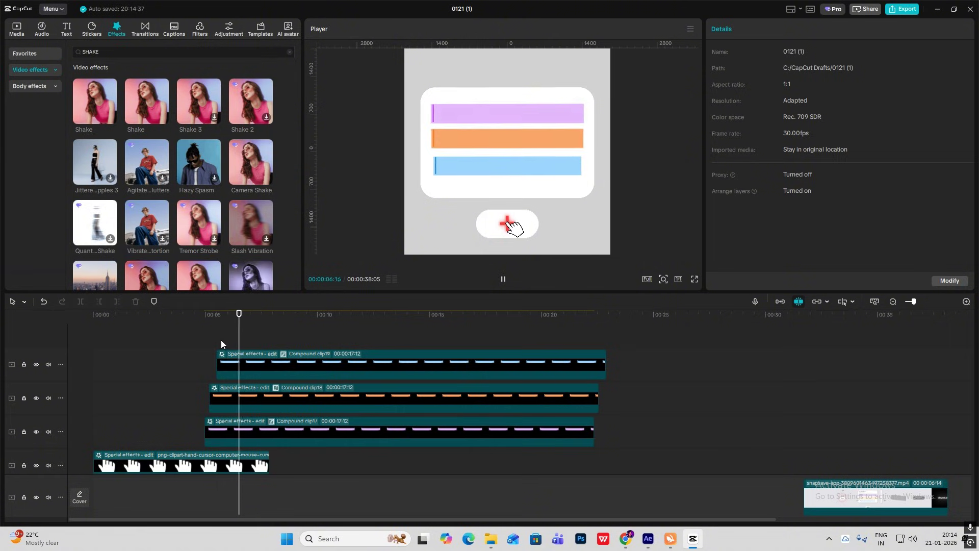
drag(751, 403, 858, 469)
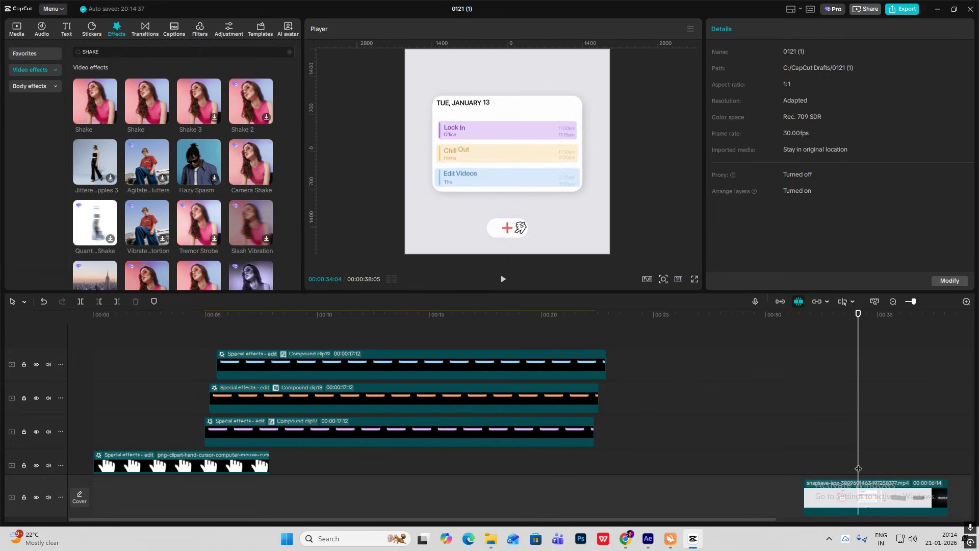